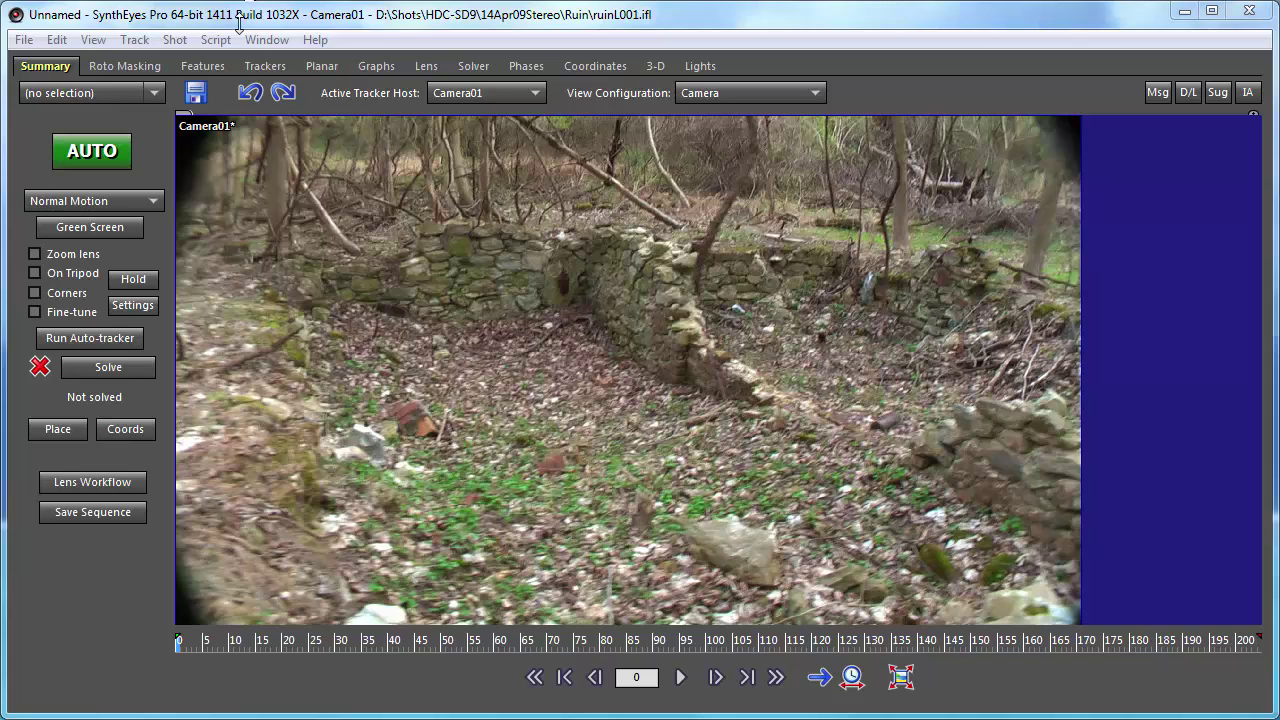
- Go to frame 53 and place a new tracker on the dark mark of the large foreground tree trunk
{"action": "left_click", "coordinate": [327, 642]}
{"action": "mouse_move", "coordinate": [386, 622]}
{"action": "left_mouse_down"}
{"action": "mouse_move", "coordinate": [1194, 560]}
{"action": "mouse_move", "coordinate": [95, 650]}
{"action": "mouse_move", "coordinate": [479, 648]}
{"action": "mouse_move", "coordinate": [460, 645]}
{"action": "left_mouse_up"}
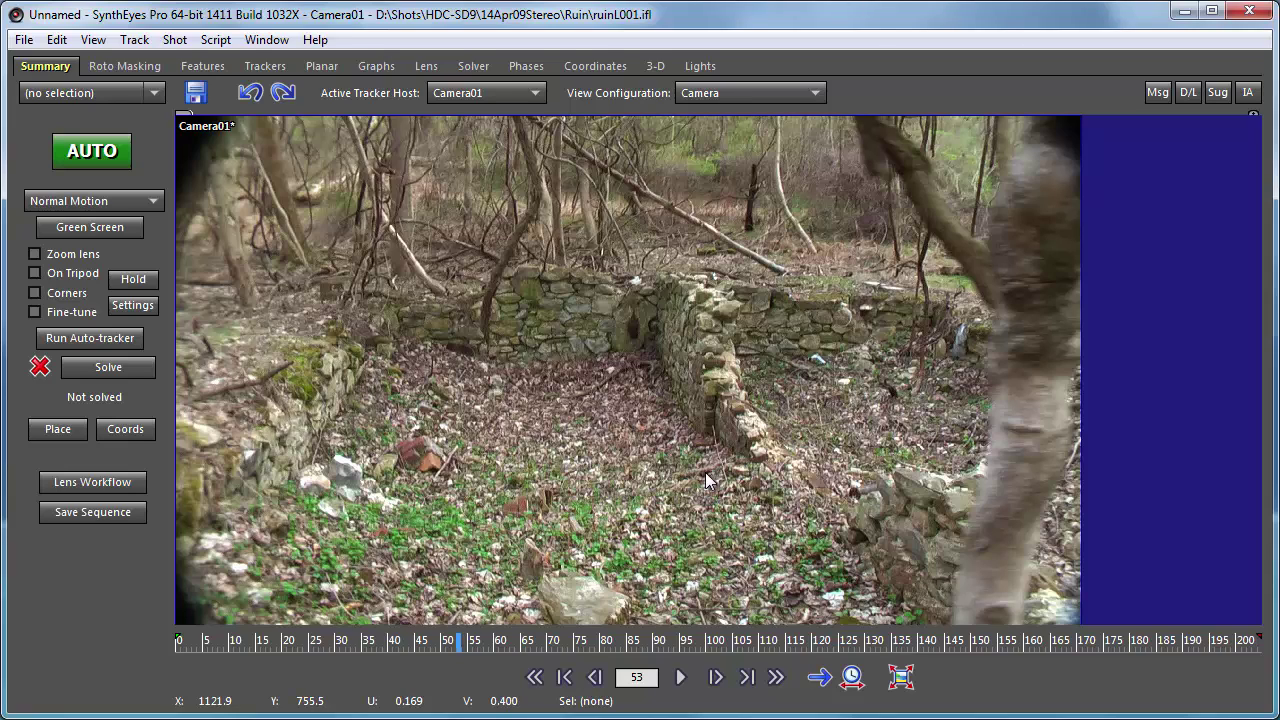
{"action": "left_click", "coordinate": [1042, 430]}
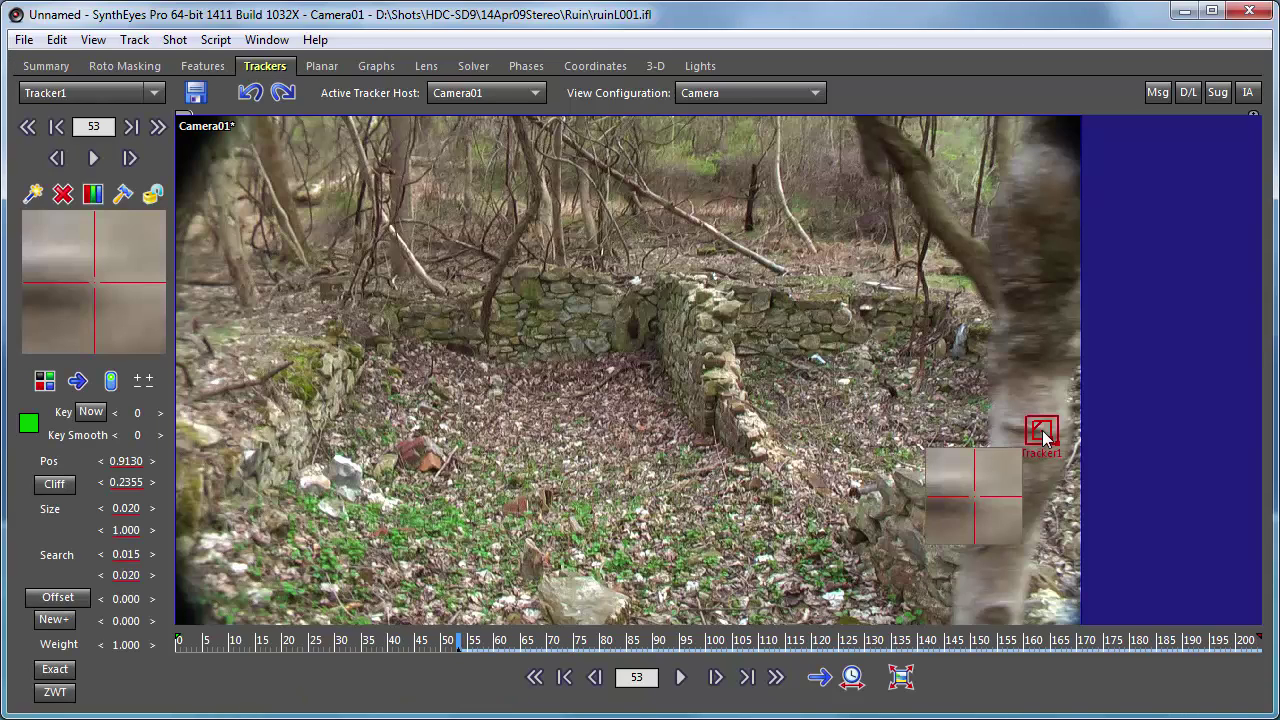
{"action": "left_click_drag", "start_coordinate": [1042, 430], "coordinate": [1042, 427]}
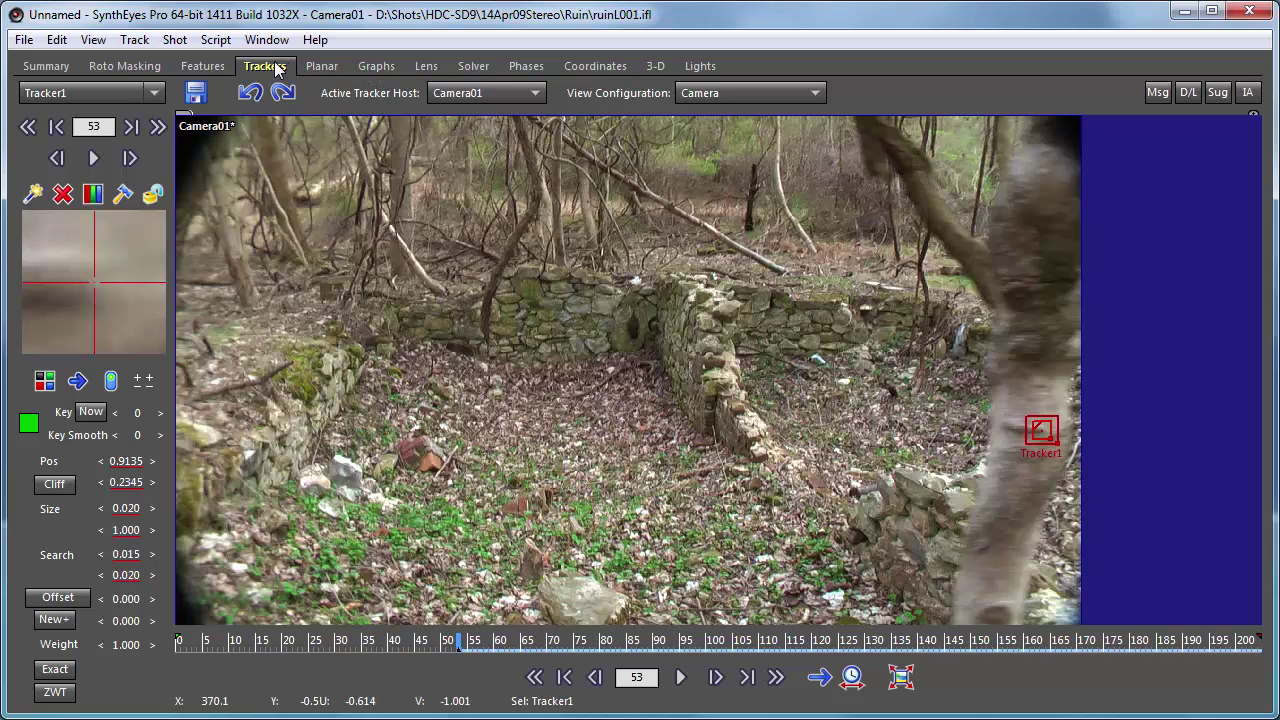
{"action": "left_click", "coordinate": [33, 193]}
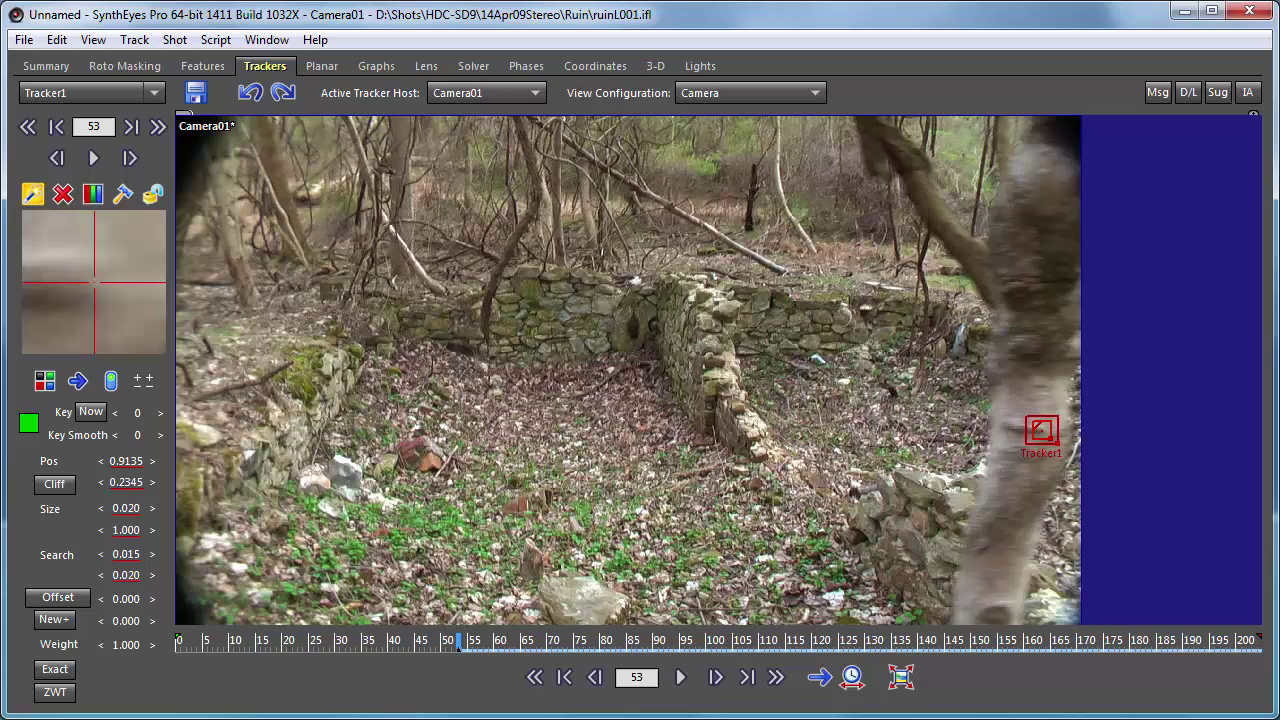
{"action": "left_click", "coordinate": [38, 196]}
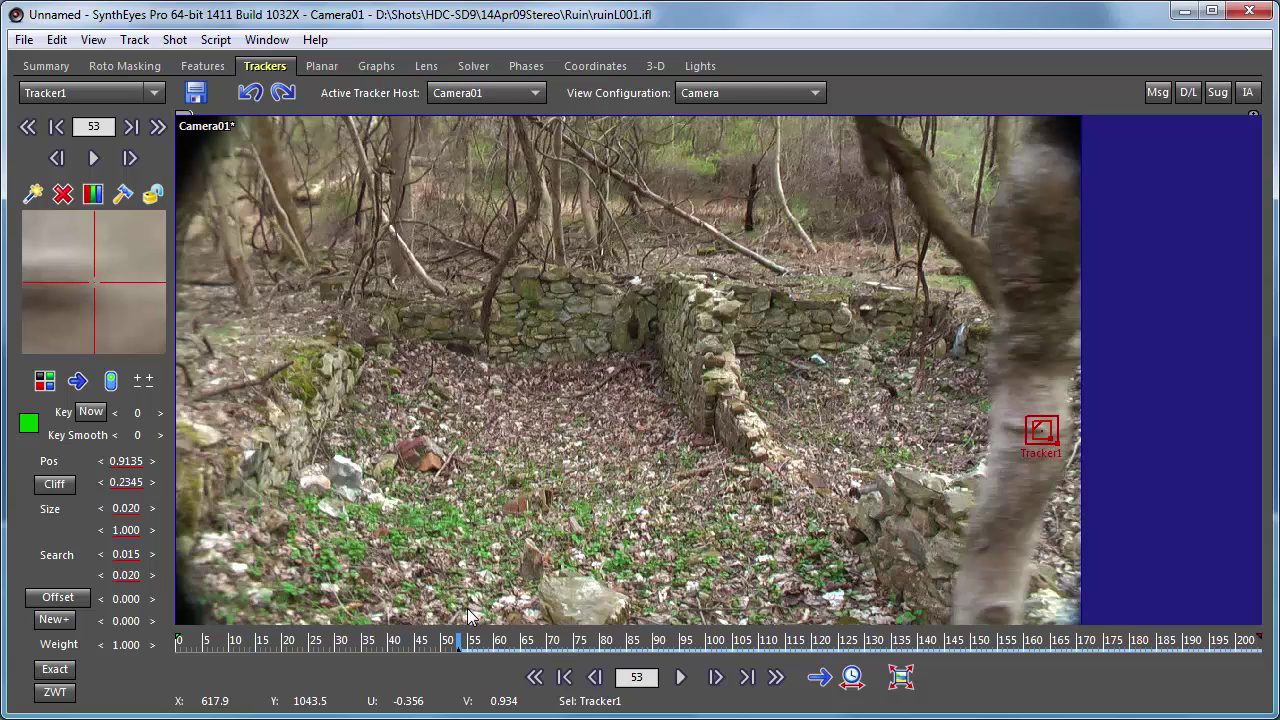
{"action": "left_click", "coordinate": [130, 44]}
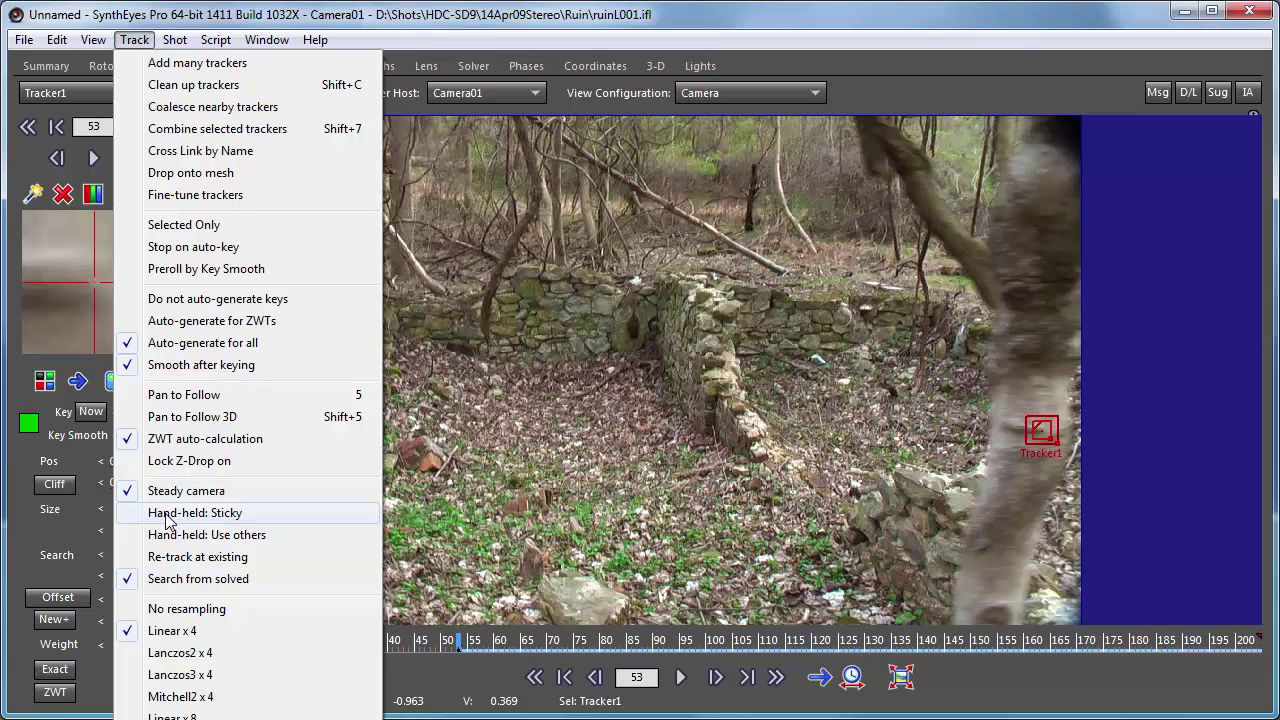
{"action": "left_click", "coordinate": [373, 31]}
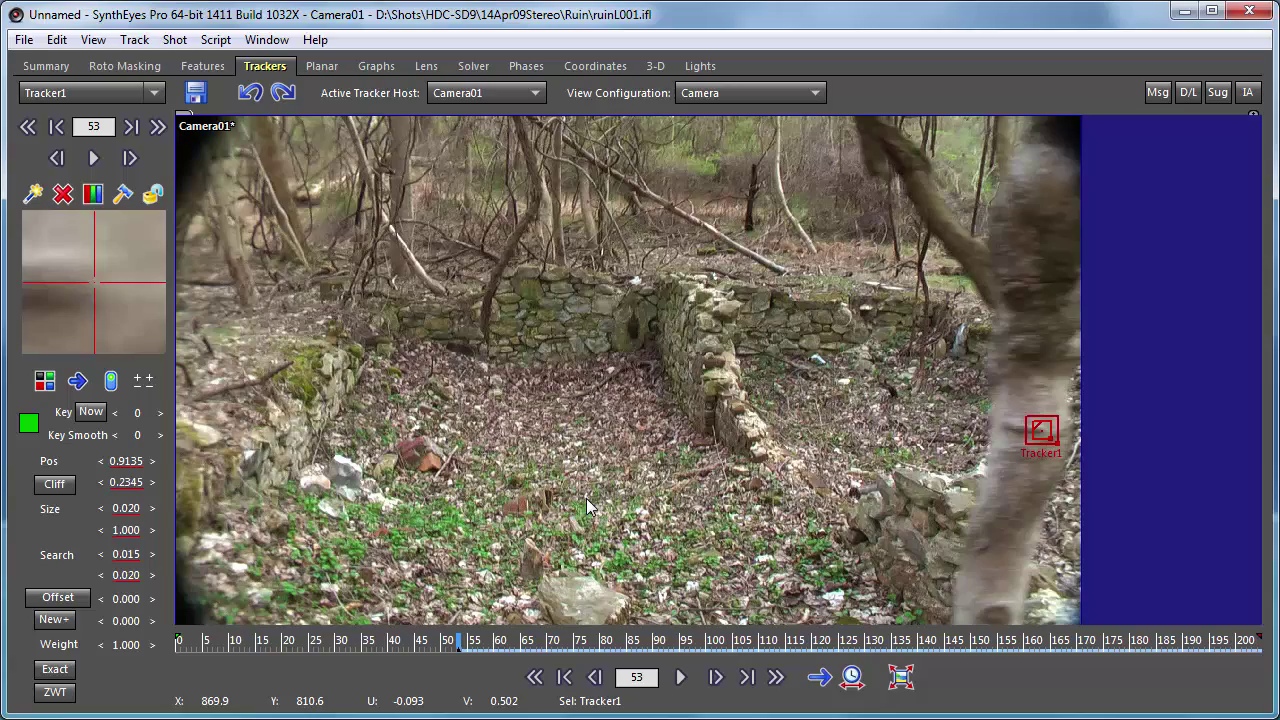
{"action": "left_click", "coordinate": [475, 643]}
{"action": "mouse_move", "coordinate": [475, 643]}
{"action": "left_mouse_down"}
{"action": "mouse_move", "coordinate": [580, 643]}
{"action": "mouse_move", "coordinate": [428, 641]}
{"action": "mouse_move", "coordinate": [560, 642]}
{"action": "mouse_move", "coordinate": [428, 642]}
{"action": "mouse_move", "coordinate": [458, 645]}
{"action": "left_mouse_up"}
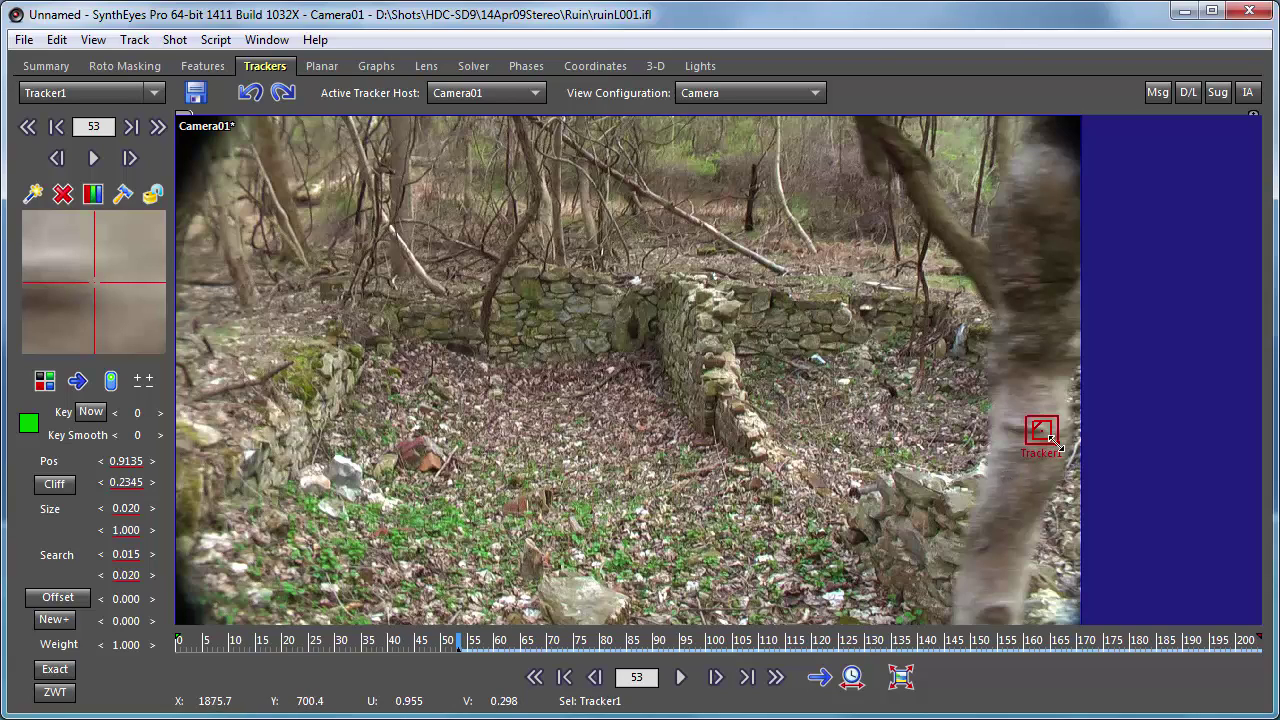
- Enlarge the trunk tracker to size 0.0233 with aspect 1.1204 and widen its search region to 0.0561 by 0.0412
{"action": "left_click_drag", "start_coordinate": [1050, 437], "coordinate": [1062, 438]}
{"action": "left_click_drag", "start_coordinate": [1045, 447], "coordinate": [1052, 440]}
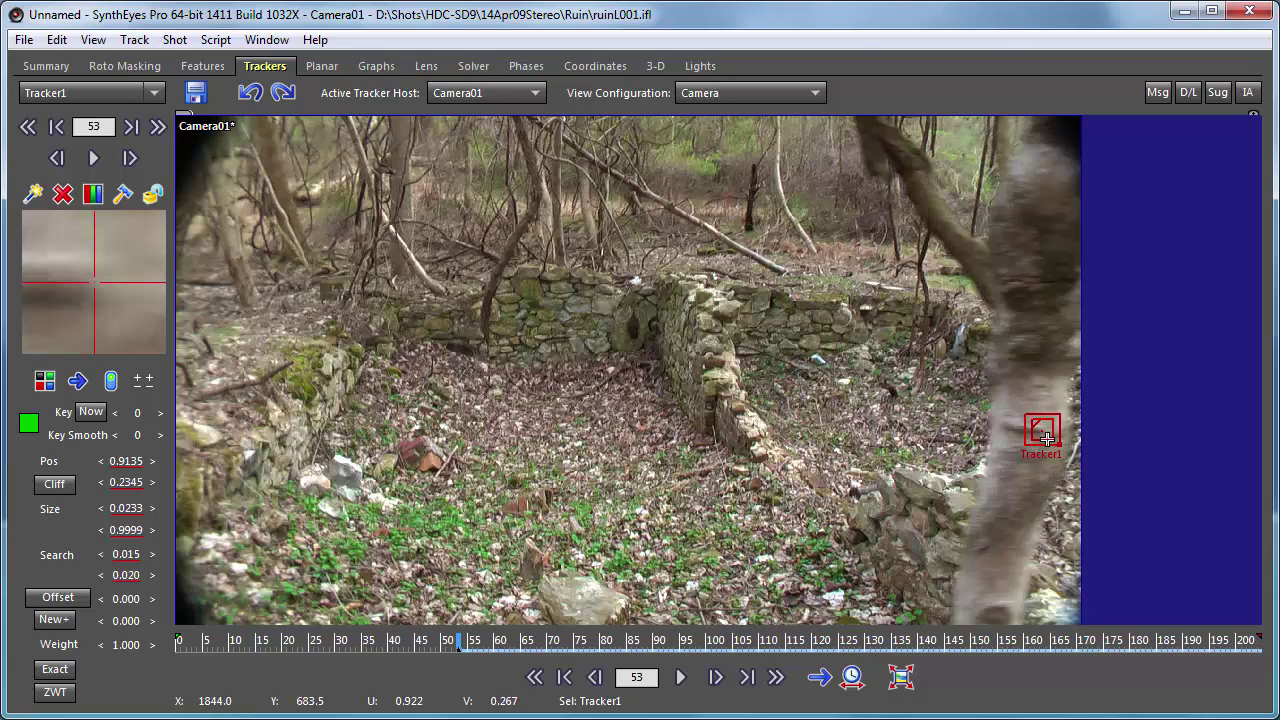
{"action": "mouse_move", "coordinate": [1047, 439]}
{"action": "left_mouse_down"}
{"action": "mouse_move", "coordinate": [1090, 457]}
{"action": "mouse_move", "coordinate": [1057, 457]}
{"action": "mouse_move", "coordinate": [1058, 441]}
{"action": "left_mouse_up"}
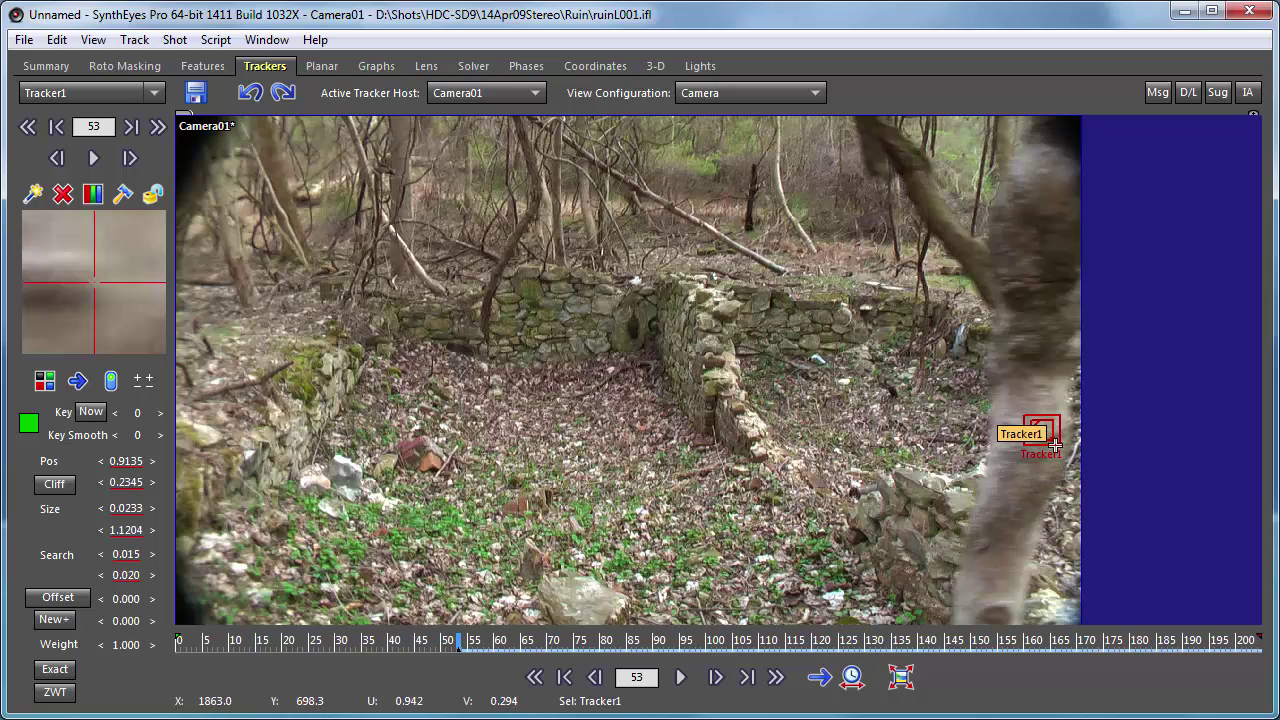
{"action": "left_click_drag", "start_coordinate": [1058, 446], "coordinate": [1080, 451]}
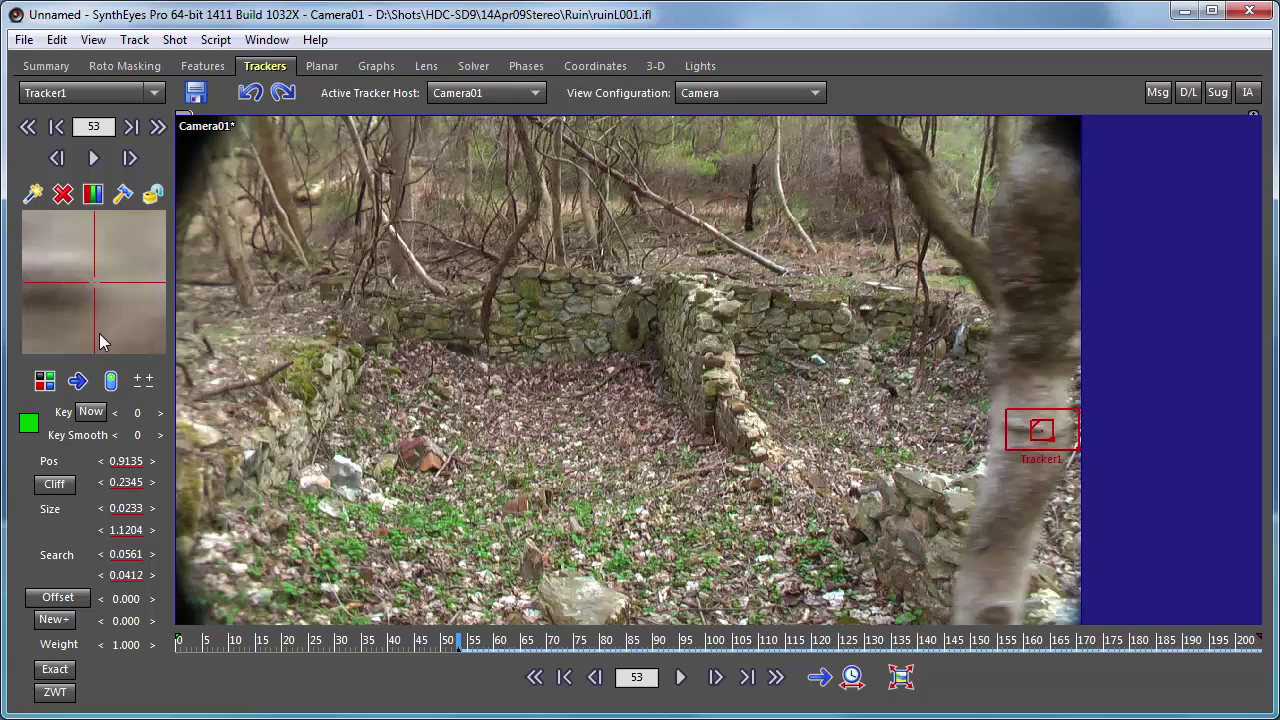
{"action": "left_click", "coordinate": [47, 377]}
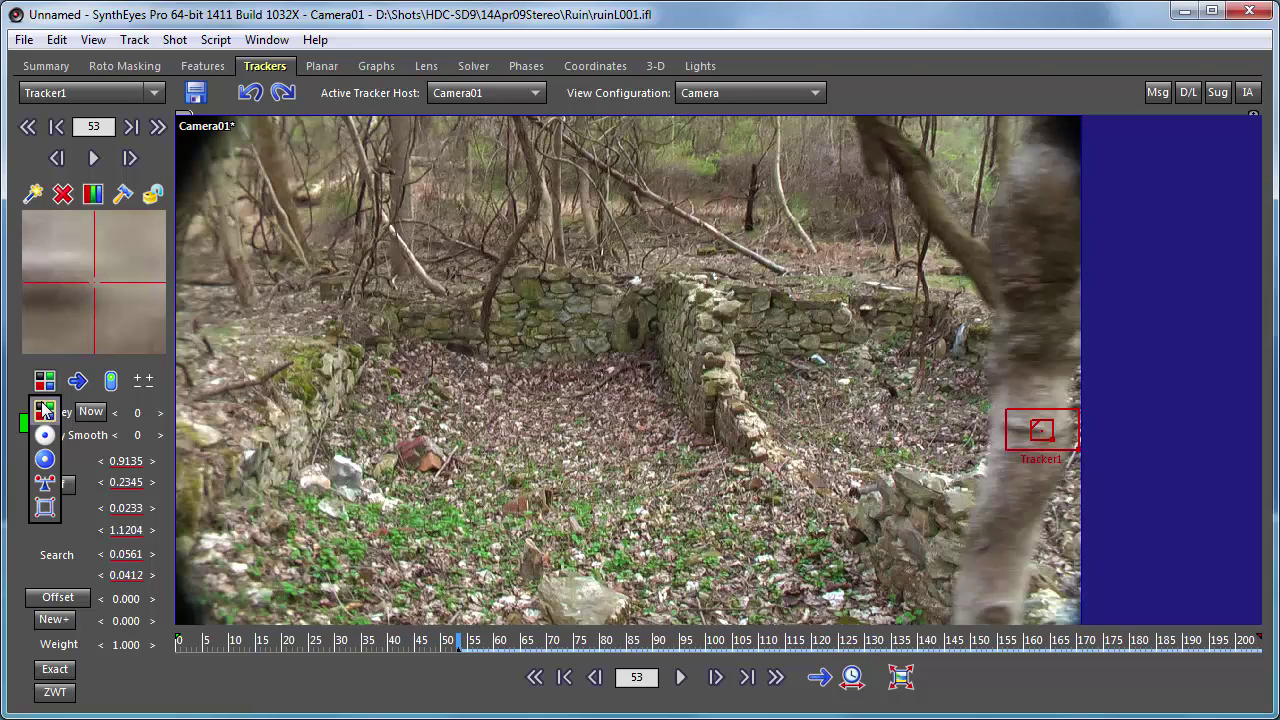
{"action": "left_click", "coordinate": [30, 366]}
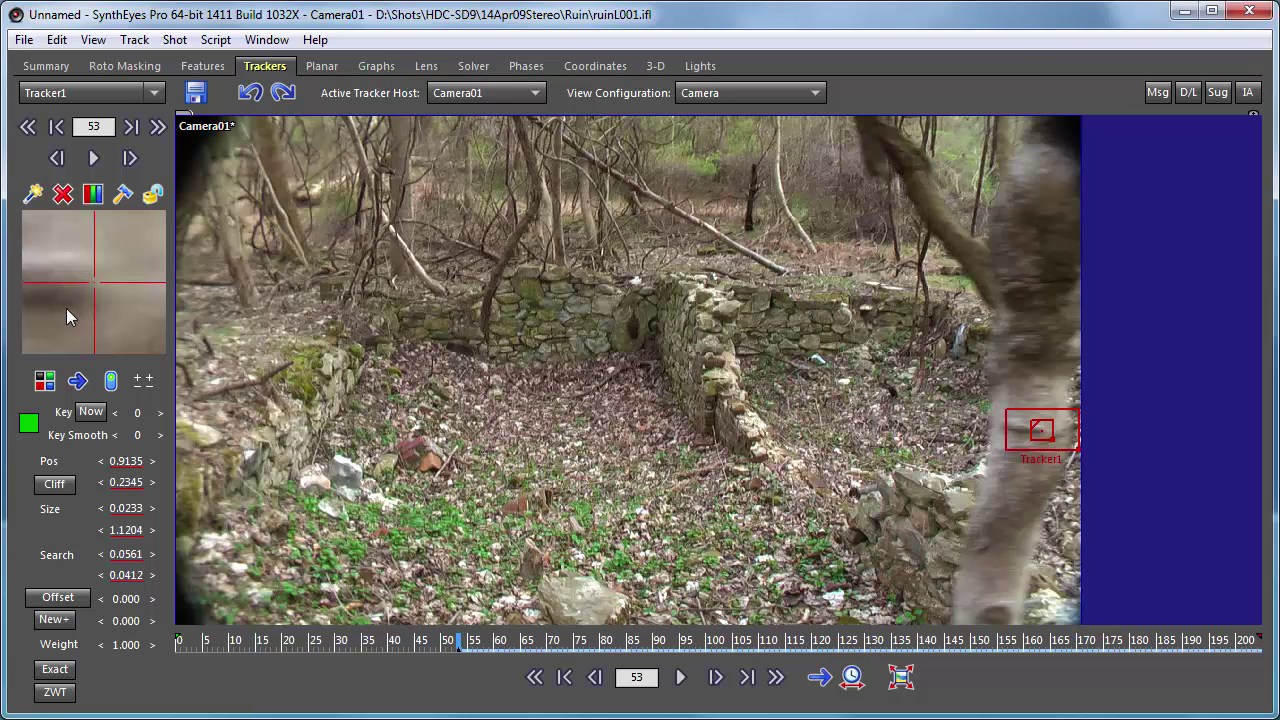
- Track the trunk mark forward frame by frame from frame 53 to frame 57
{"action": "key", "text": "s"}
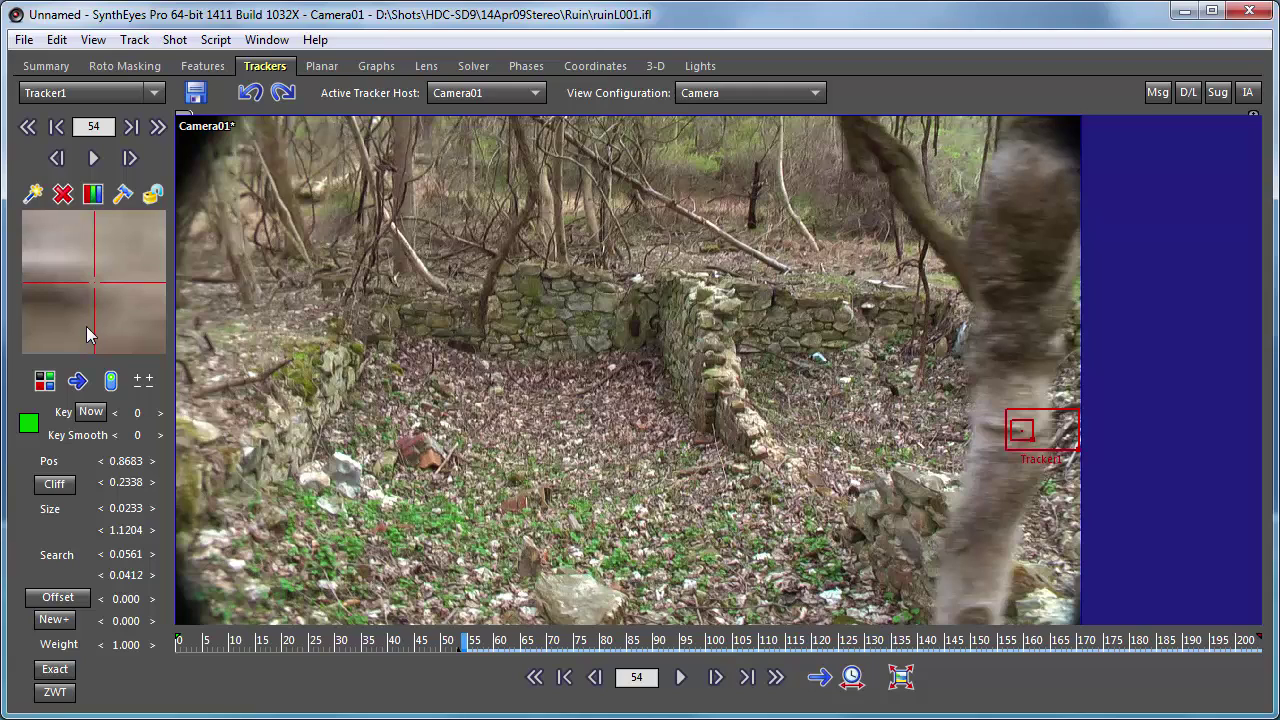
{"action": "key", "text": "s"}
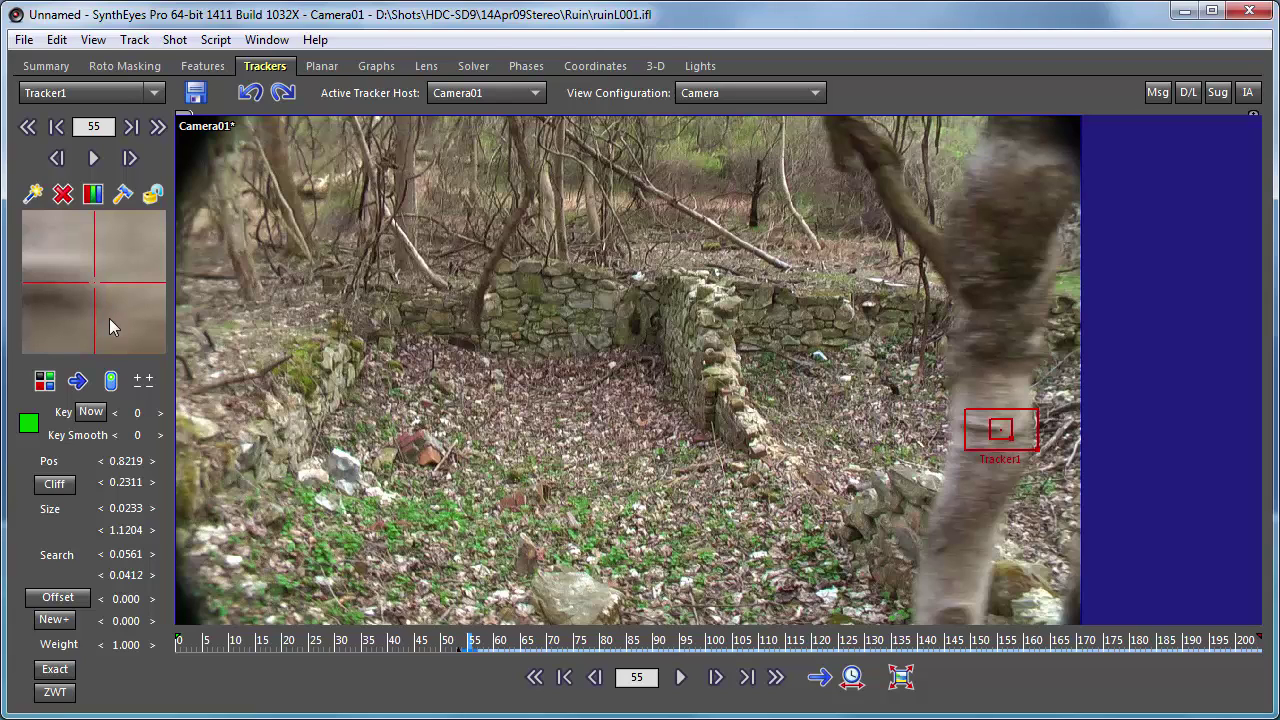
{"action": "key", "text": "comma"}
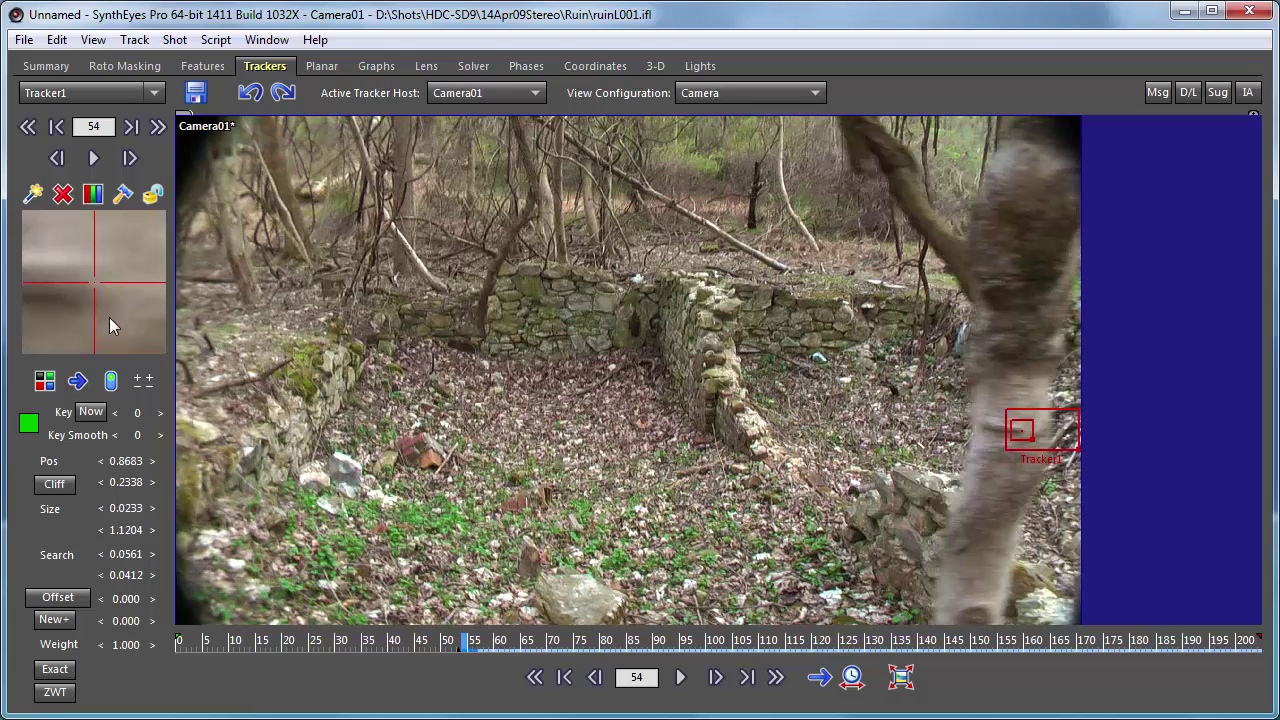
{"action": "key", "text": "period"}
{"action": "key", "text": "period"}
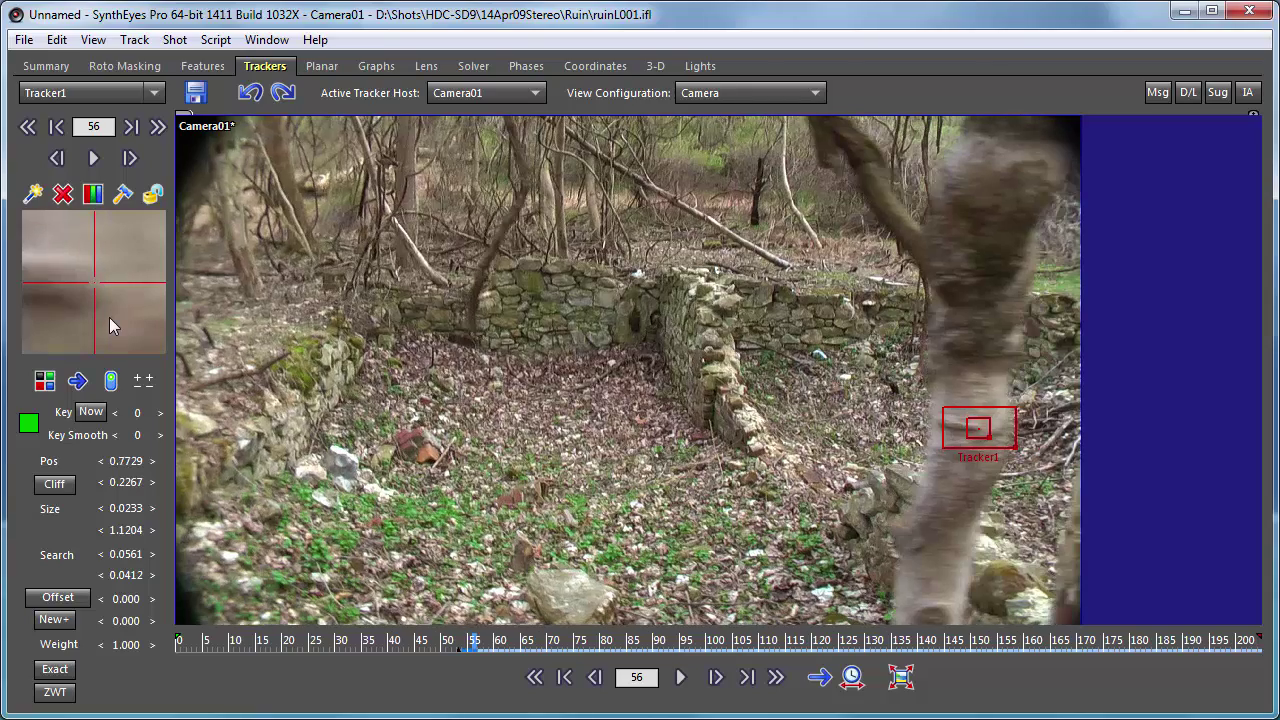
{"action": "key", "text": "period"}
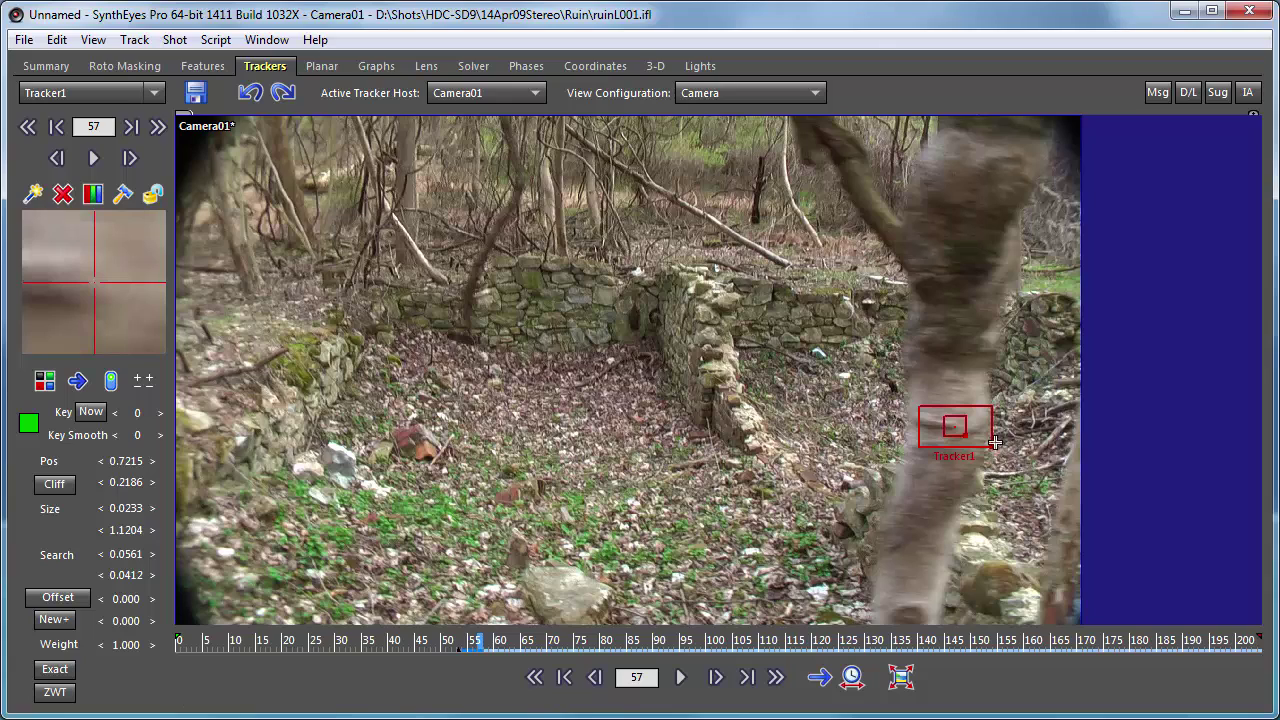
- Reshape the tracker's search region to 0.0316 by 0.0459 at frame 57 and track the trunk mark forward to frame 86
{"action": "mouse_move", "coordinate": [989, 442]}
{"action": "left_mouse_down"}
{"action": "mouse_move", "coordinate": [956, 449]}
{"action": "mouse_move", "coordinate": [976, 446]}
{"action": "left_mouse_up"}
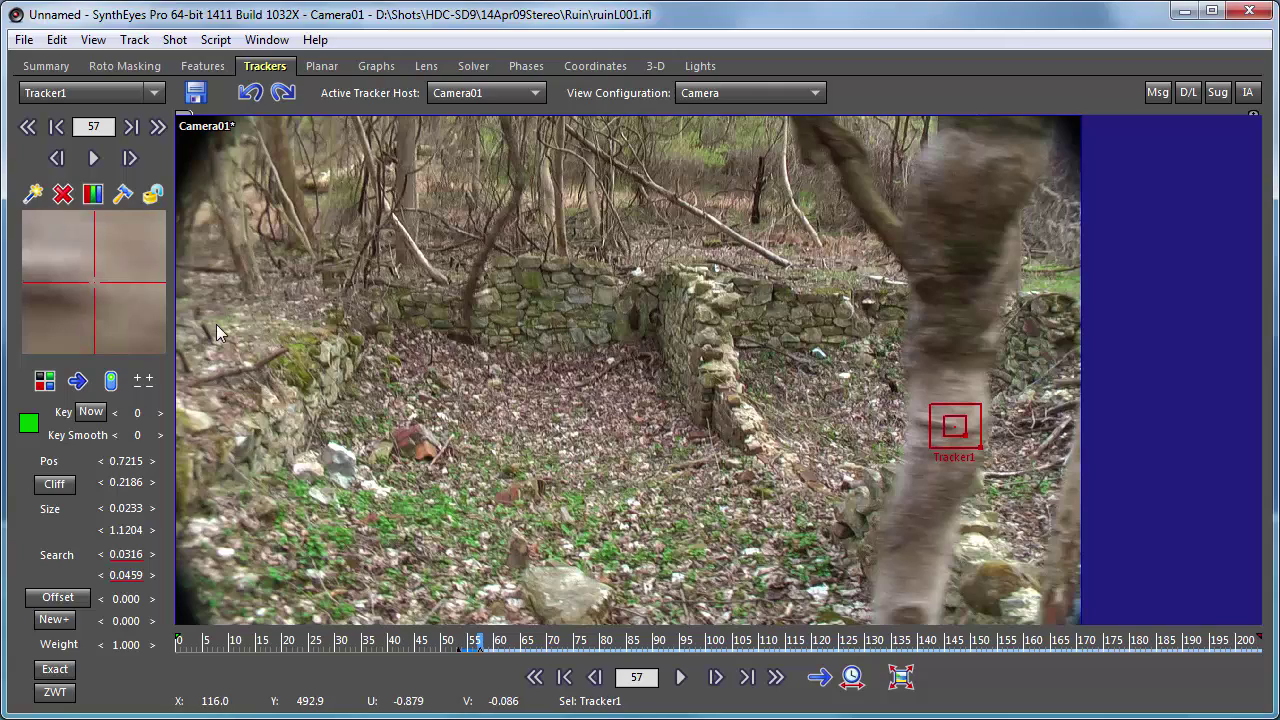
{"action": "key", "text": "s"}
{"action": "key", "text": "s"}
{"action": "key", "text": "s"}
{"action": "key", "text": "s"}
{"action": "key", "text": "s"}
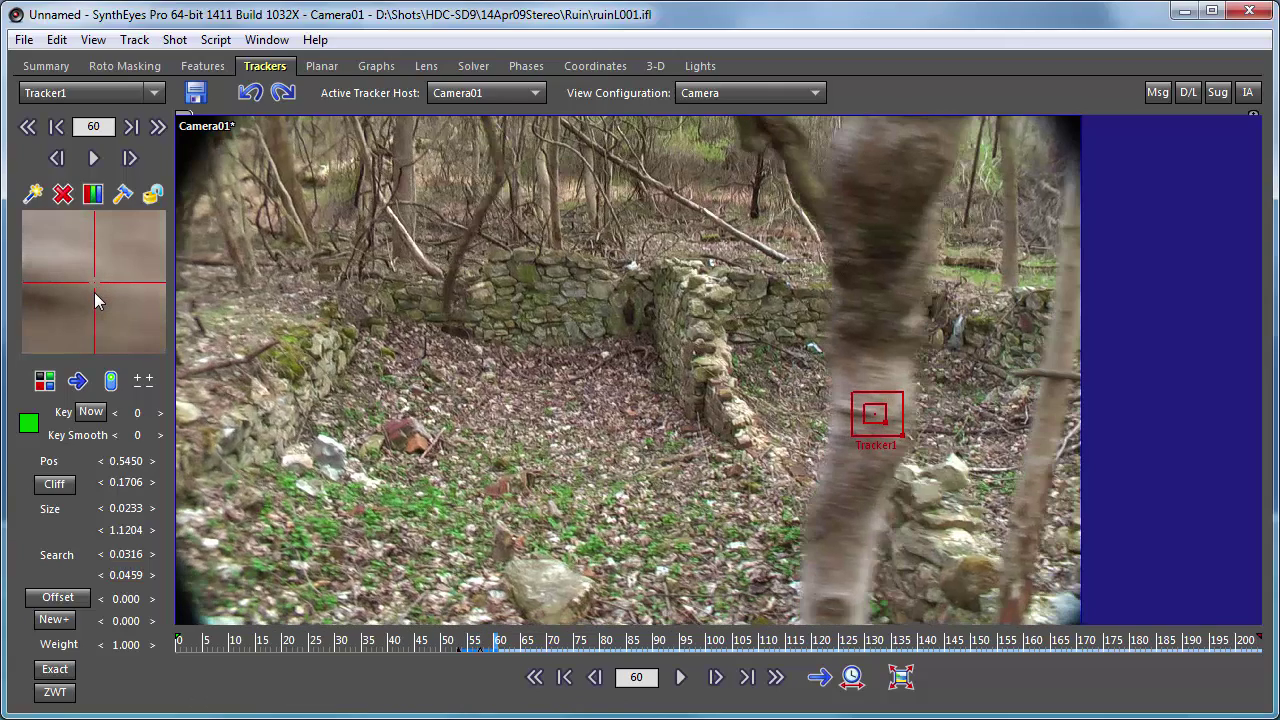
{"action": "key", "text": "s"}
{"action": "key", "text": "s"}
{"action": "key", "text": "s"}
{"action": "key", "text": "s"}
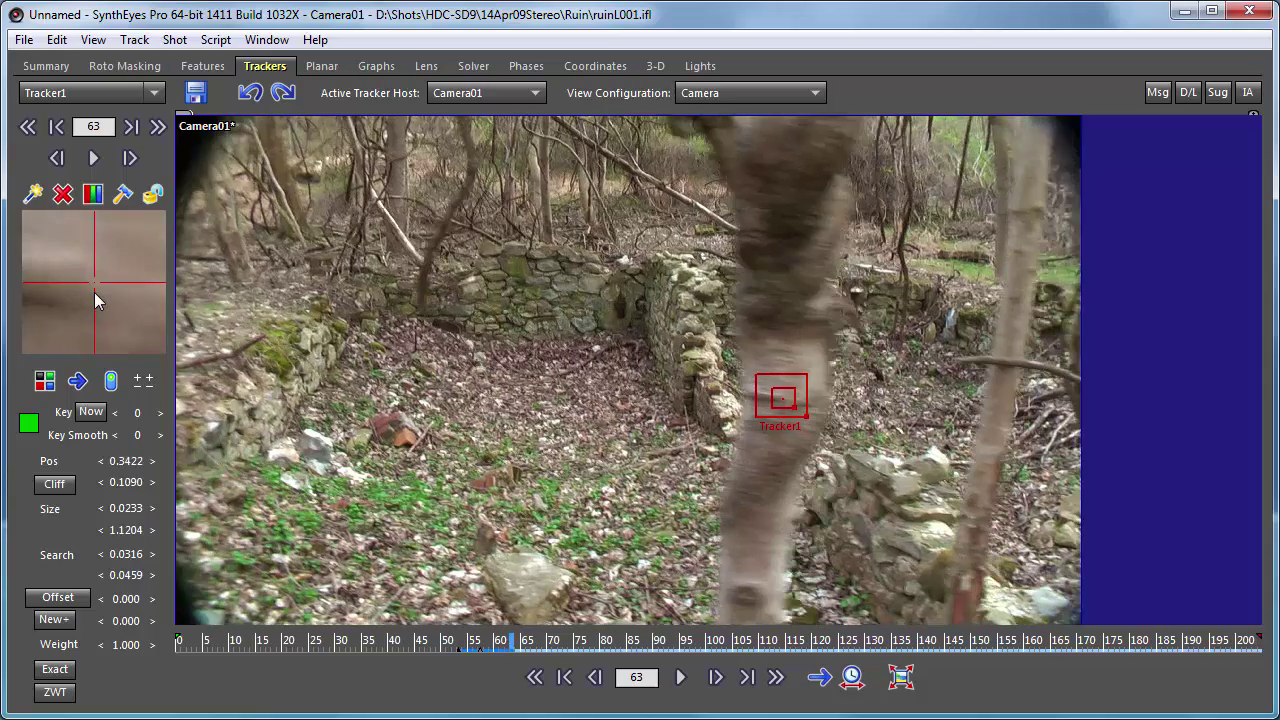
{"action": "key", "text": "s"}
{"action": "key", "text": "s"}
{"action": "key", "text": "s"}
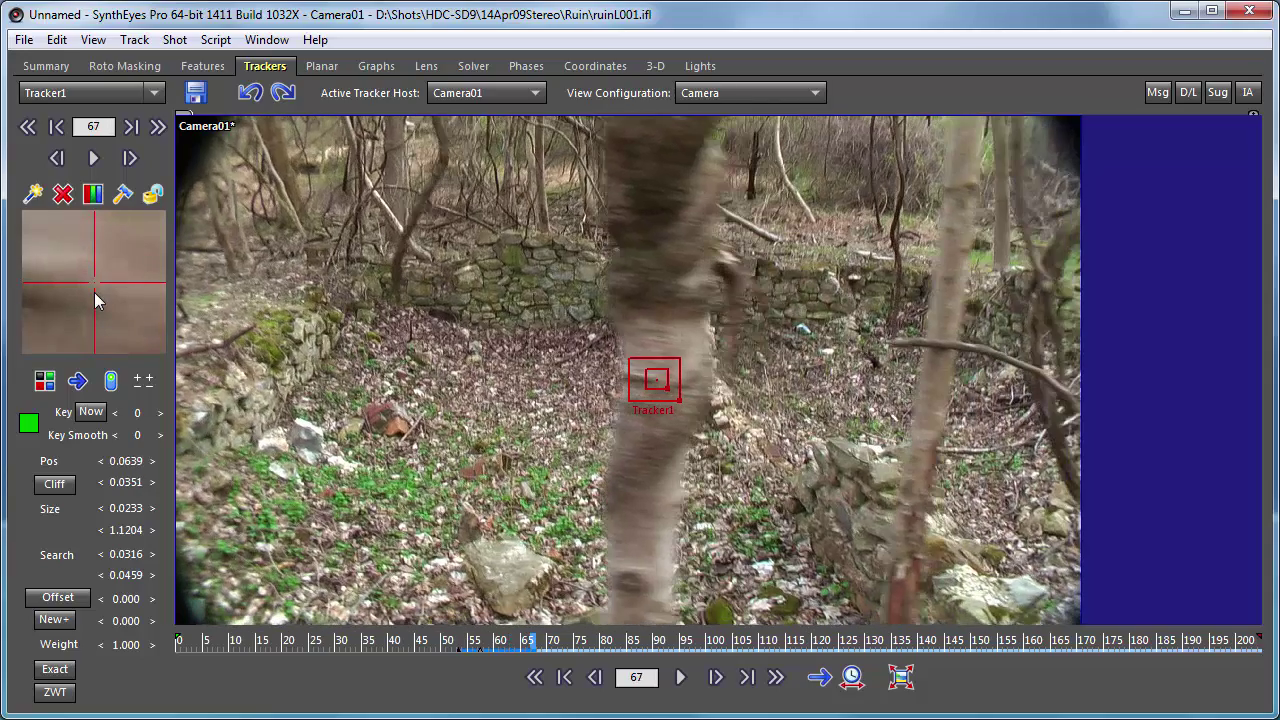
{"action": "key", "text": "s"}
{"action": "key", "text": "s"}
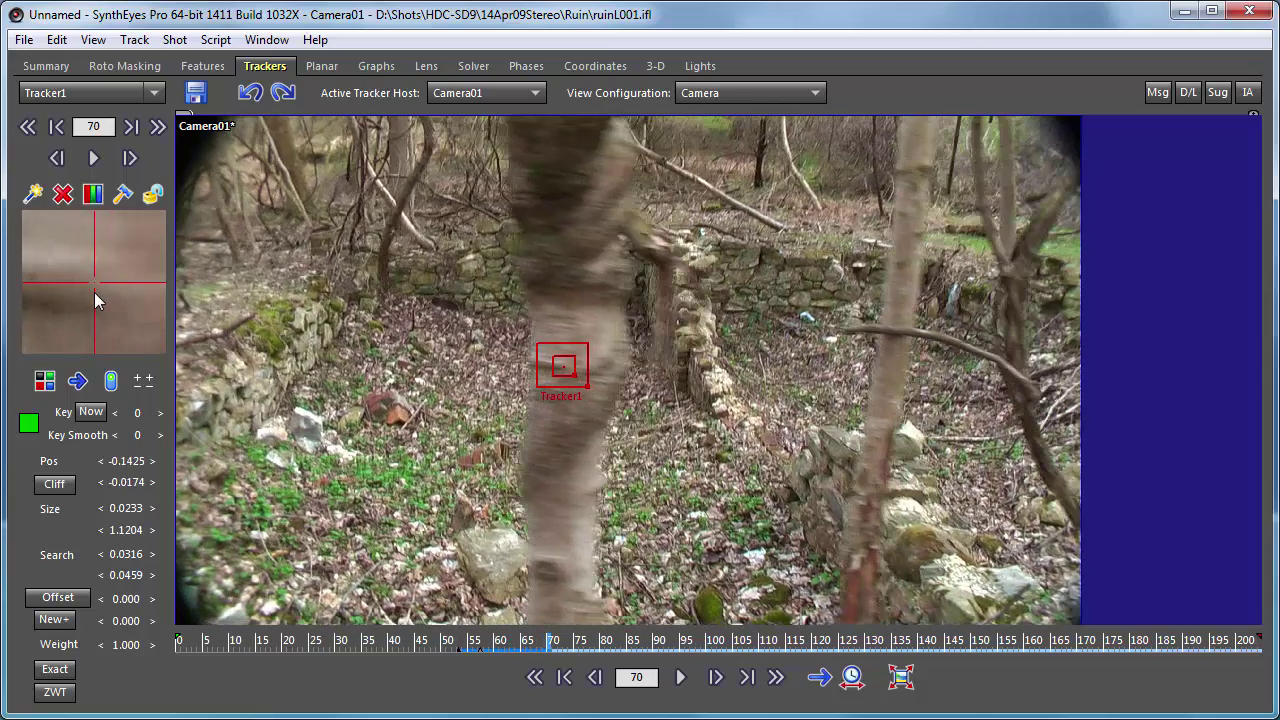
{"action": "key", "text": "s"}
{"action": "key", "text": "s"}
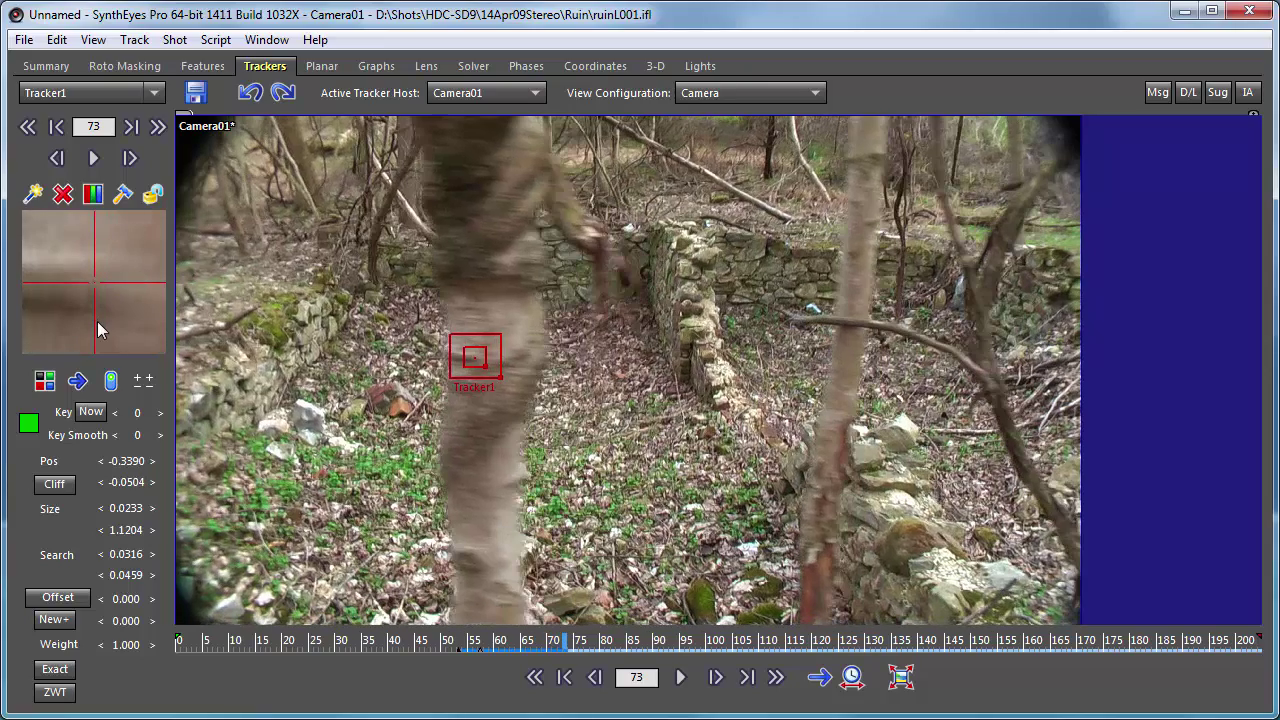
{"action": "key", "text": "s"}
{"action": "key", "text": "s"}
{"action": "key", "text": "s"}
{"action": "key", "text": "s"}
{"action": "key", "text": "s"}
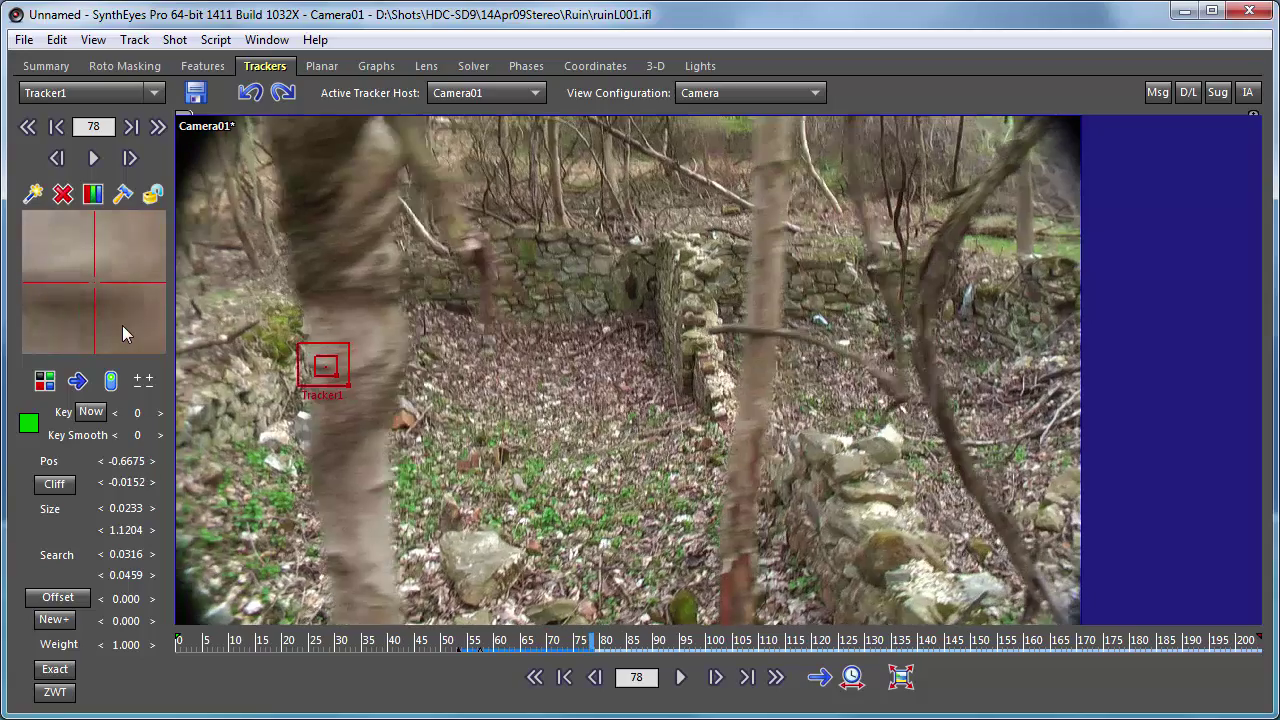
{"action": "key", "text": "s"}
{"action": "key", "text": "s"}
{"action": "key", "text": "s"}
{"action": "key", "text": "s"}
{"action": "key", "text": "s"}
{"action": "key", "text": "s"}
{"action": "key", "text": "s"}
{"action": "key", "text": "s"}
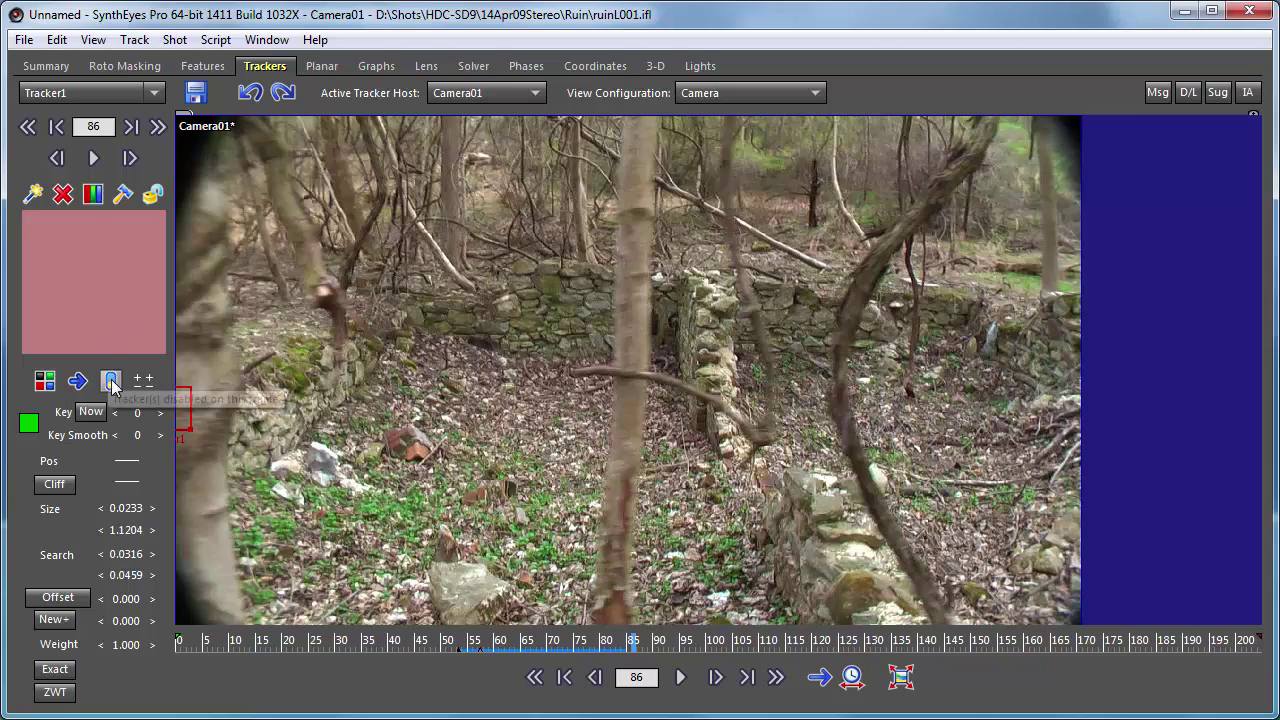
- Step back and forth between frames 78 and 86 to check the tracker's path as the trunk leaves the image
{"action": "key", "text": "a"}
{"action": "key", "text": "a"}
{"action": "key", "text": "a"}
{"action": "key", "text": "a"}
{"action": "key", "text": "a"}
{"action": "key", "text": "Left"}
{"action": "key", "text": "Left"}
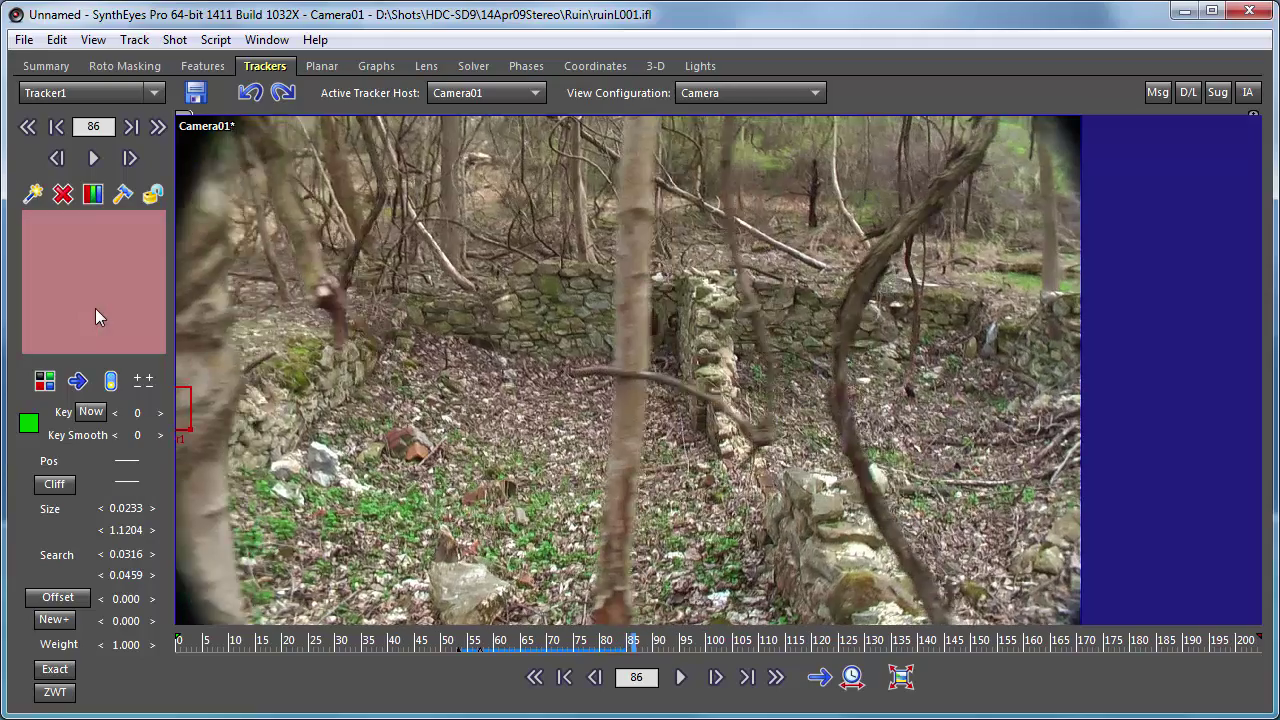
{"action": "key", "text": "Left"}
{"action": "key", "text": "Left"}
{"action": "key", "text": "Left"}
{"action": "key", "text": "Left"}
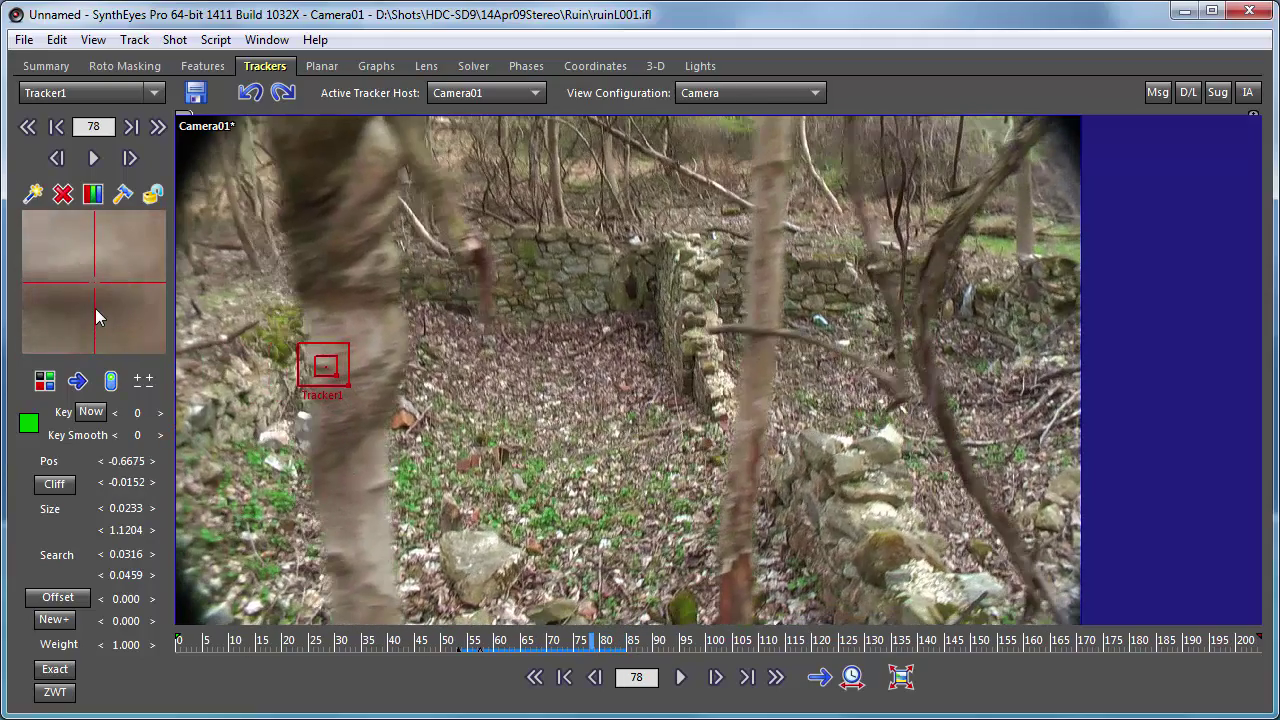
{"action": "key", "text": "Right"}
{"action": "key", "text": "Right"}
{"action": "key", "text": "Right"}
{"action": "key", "text": "Right"}
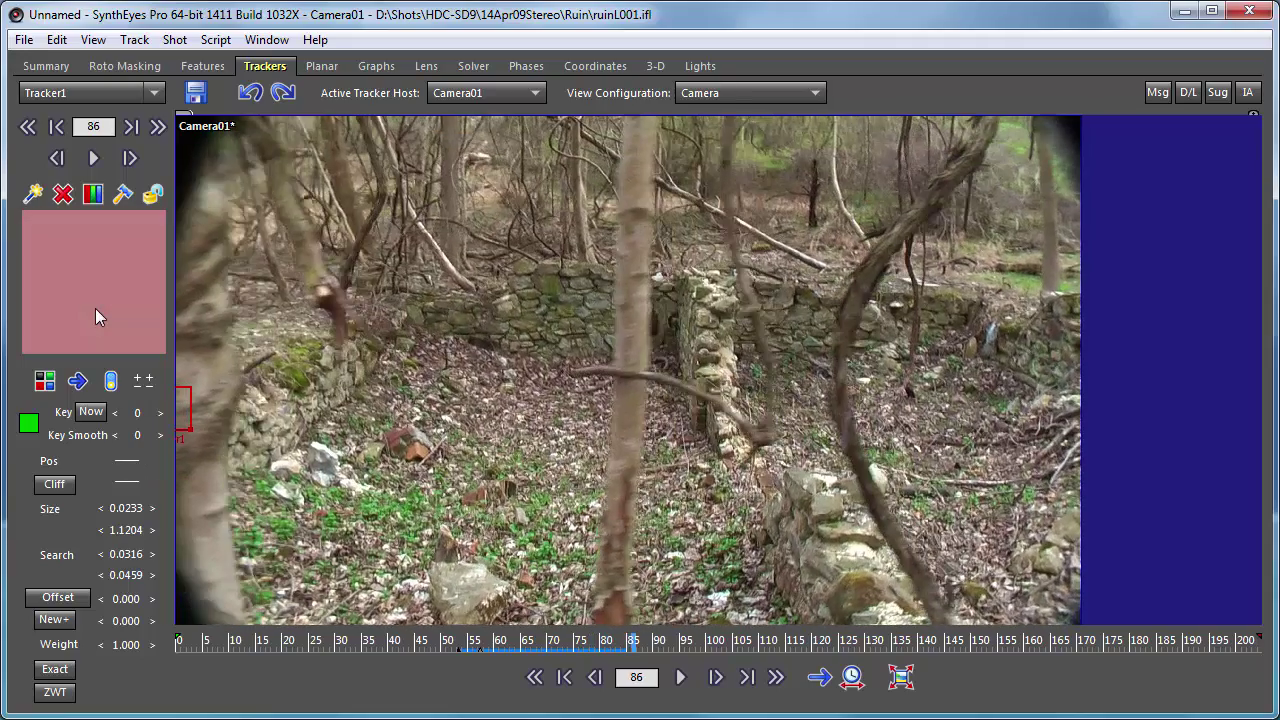
{"action": "key", "text": "Left"}
{"action": "key", "text": "Right"}
{"action": "key", "text": "Right"}
{"action": "key", "text": "Right"}
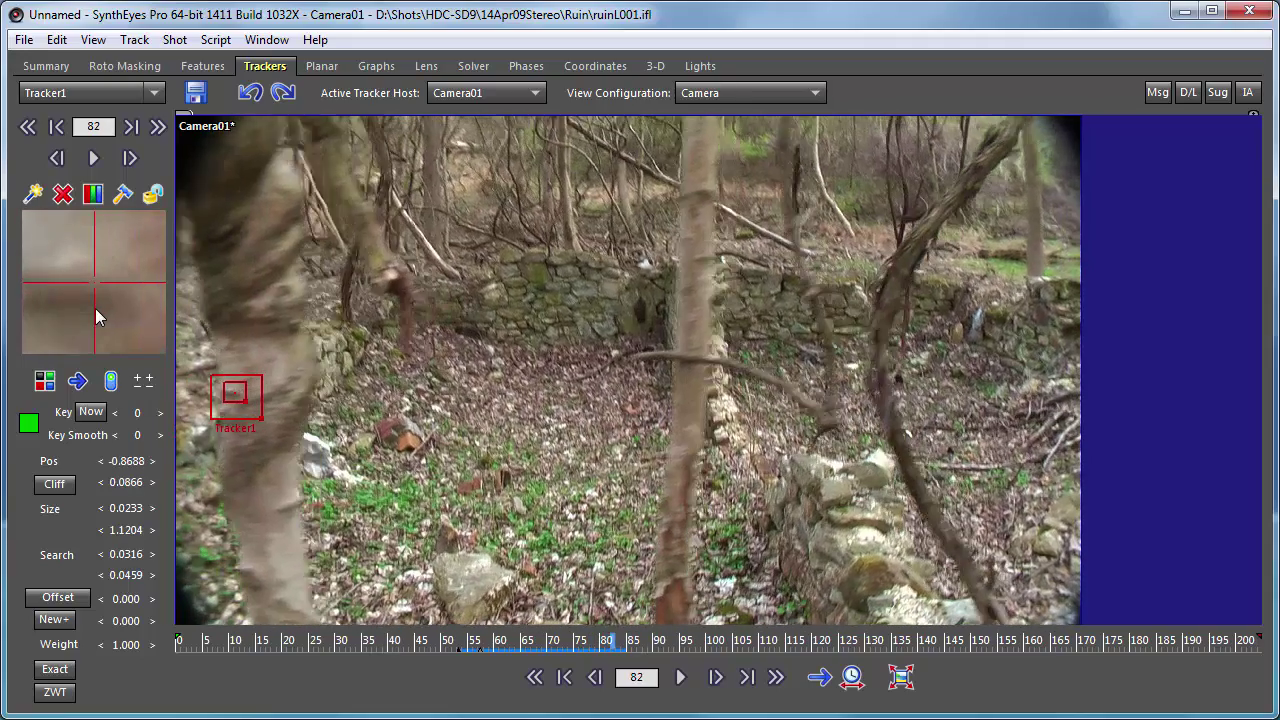
{"action": "key", "text": "Left"}
{"action": "key", "text": "Left"}
{"action": "key", "text": "Left"}
{"action": "key", "text": "Left"}
{"action": "key", "text": "Left"}
{"action": "key", "text": "Left"}
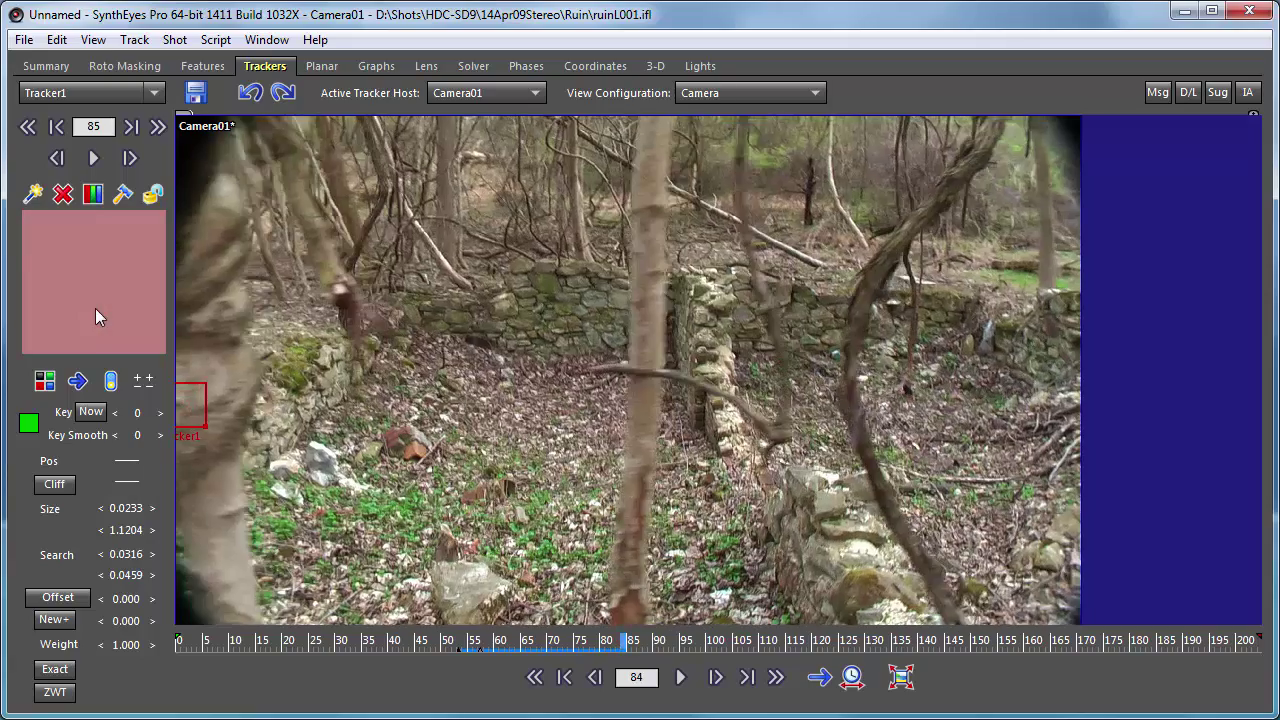
{"action": "key", "text": "Right"}
{"action": "key", "text": "Right"}
{"action": "key", "text": "Right"}
{"action": "key", "text": "Right"}
{"action": "key", "text": "Right"}
{"action": "key", "text": "Right"}
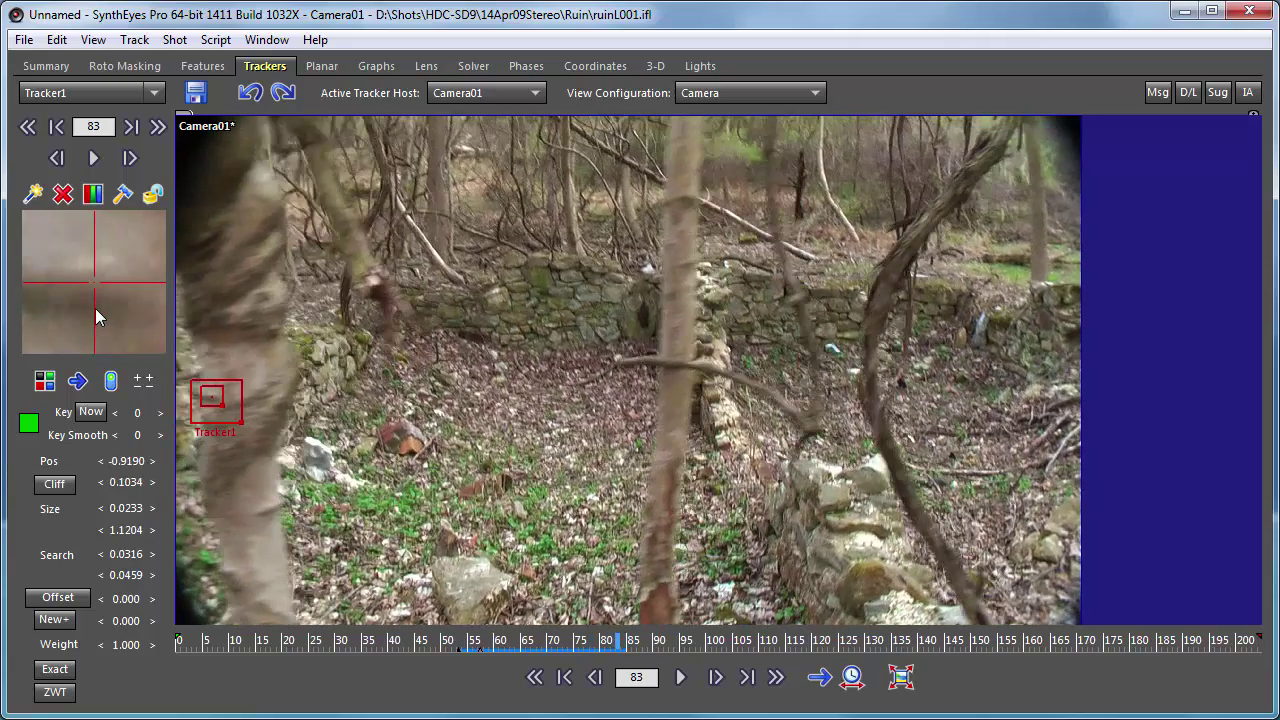
{"action": "key", "text": "Right"}
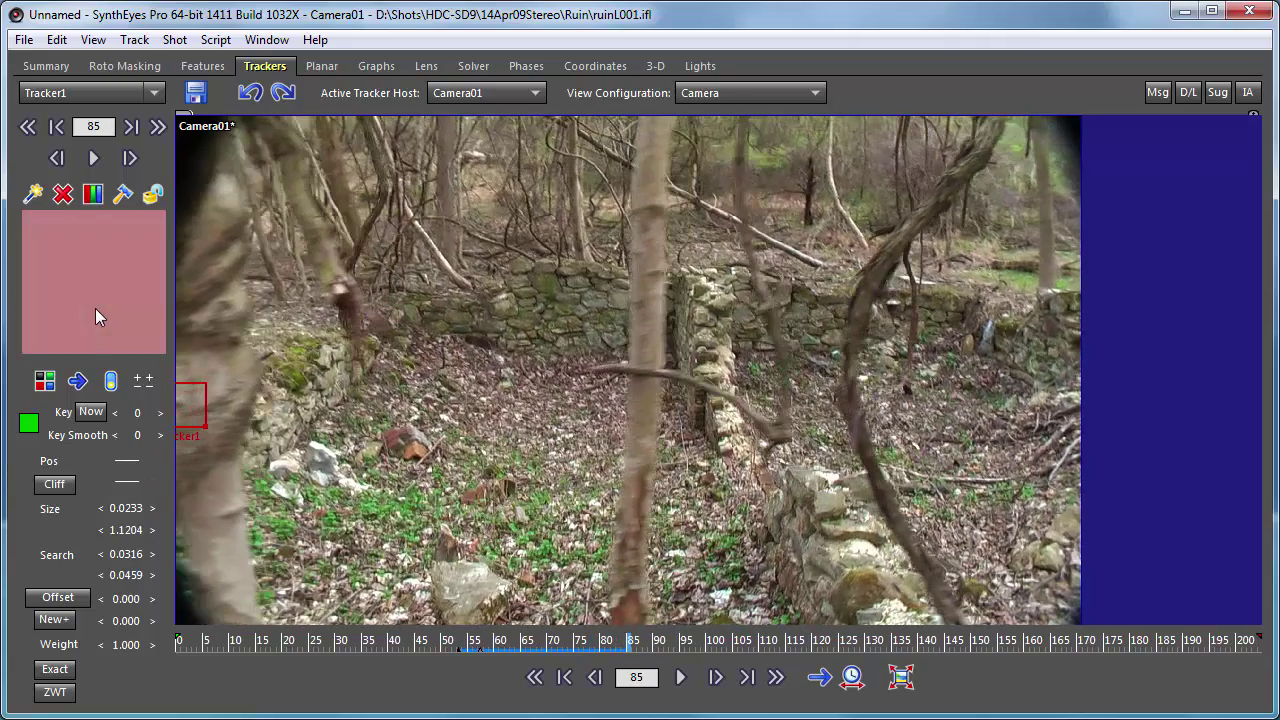
{"action": "key", "text": "Left"}
{"action": "key", "text": "Left"}
{"action": "key", "text": "Left"}
{"action": "key", "text": "Right"}
{"action": "key", "text": "Right"}
{"action": "key", "text": "Right"}
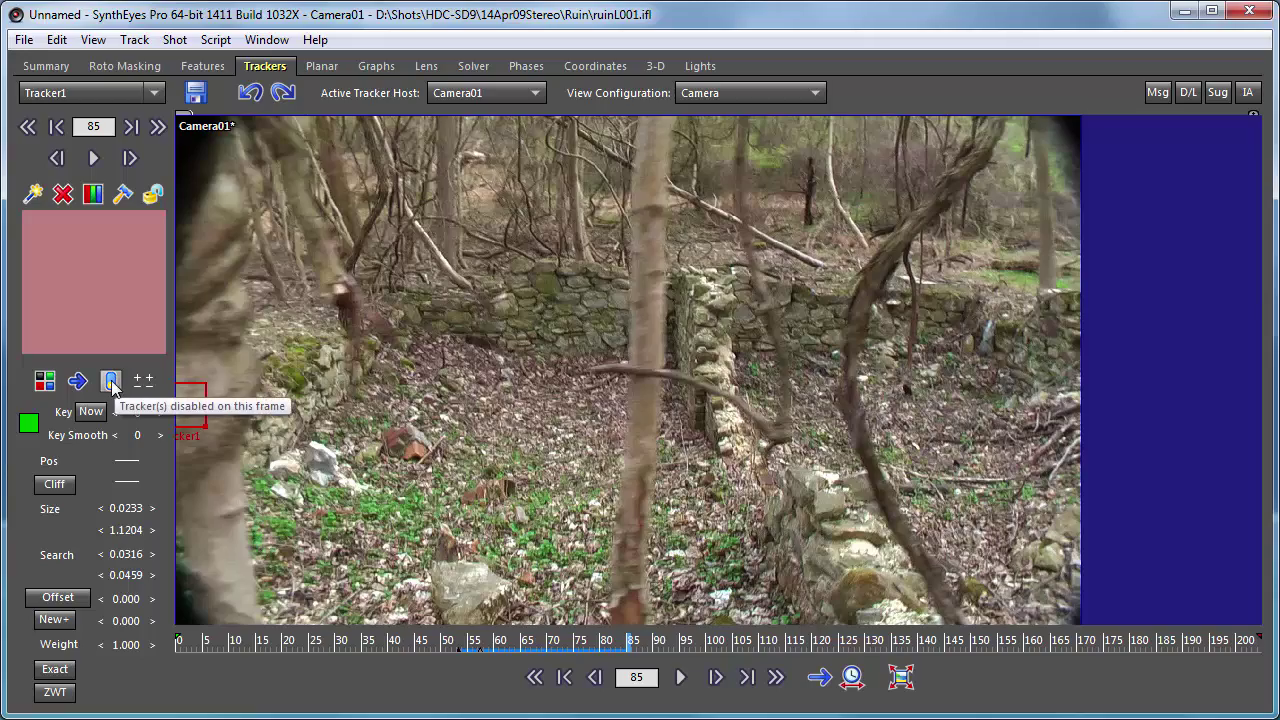
{"action": "key", "text": "Left"}
{"action": "key", "text": "Left"}
{"action": "key", "text": "Left"}
{"action": "key", "text": "Left"}
{"action": "key", "text": "Left"}
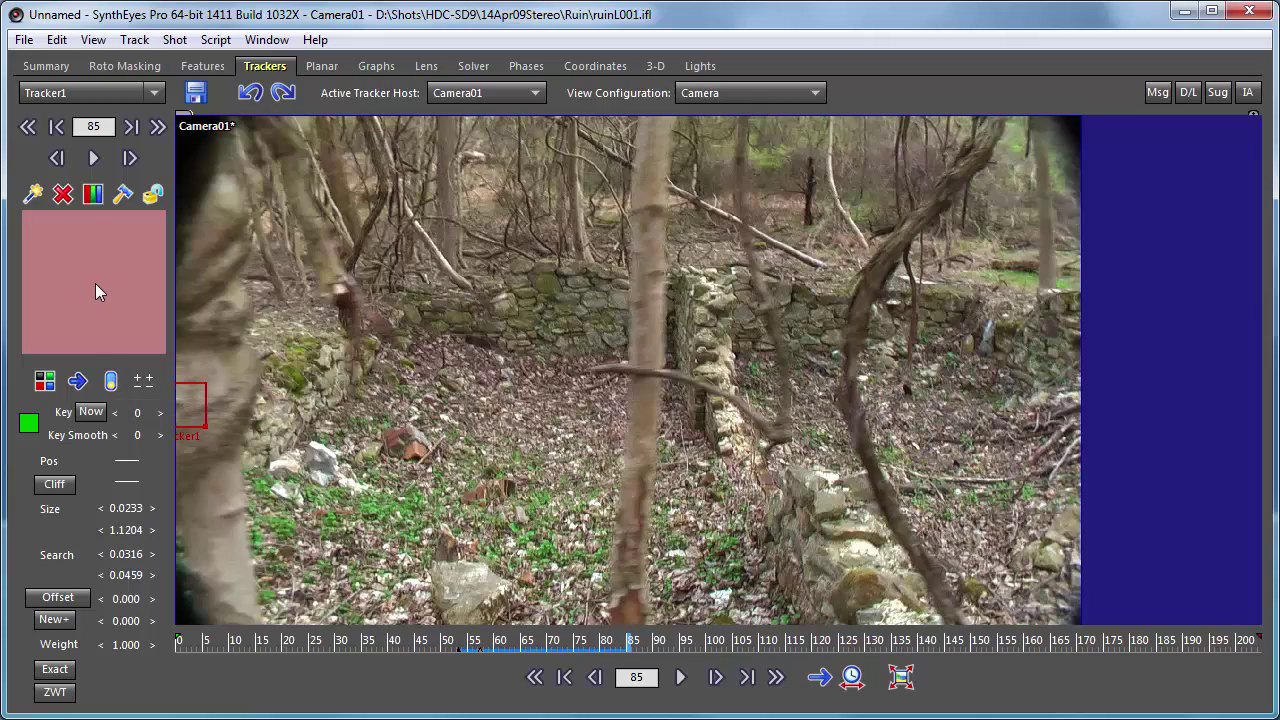
- Go to frame 81 and lock the finished trunk tracker
{"action": "key", "text": "Right"}
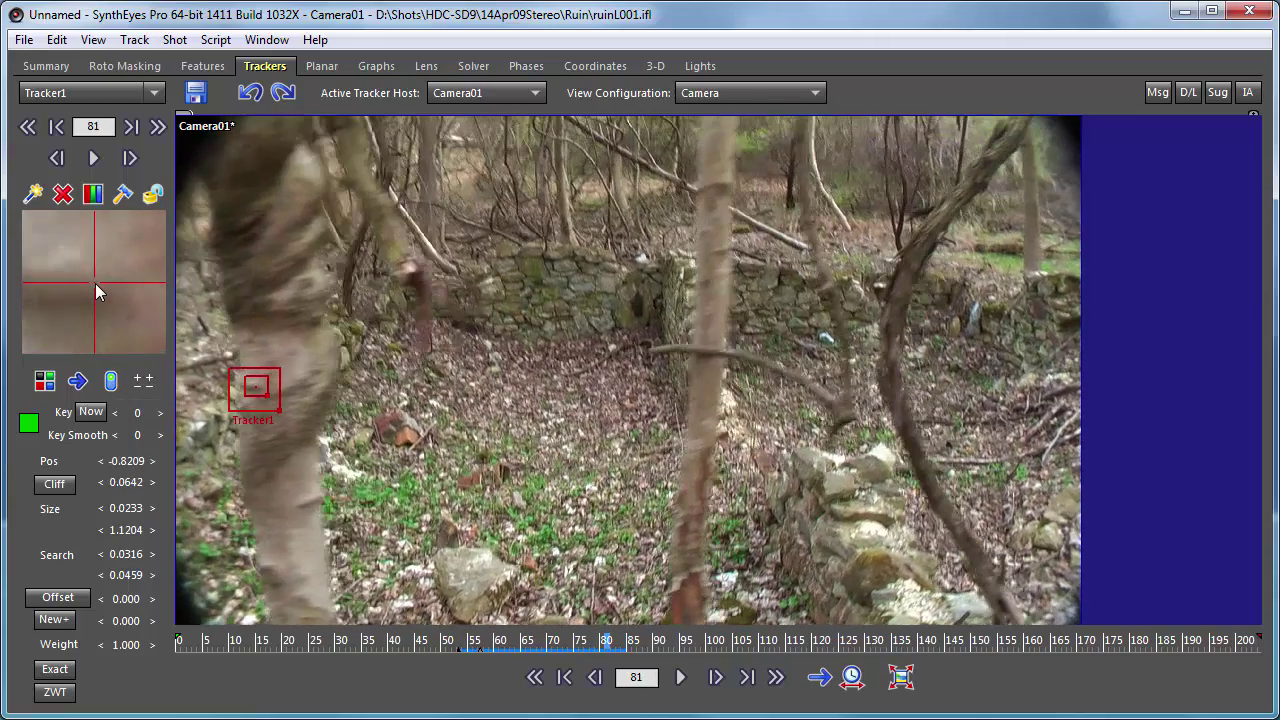
{"action": "left_click", "coordinate": [151, 196]}
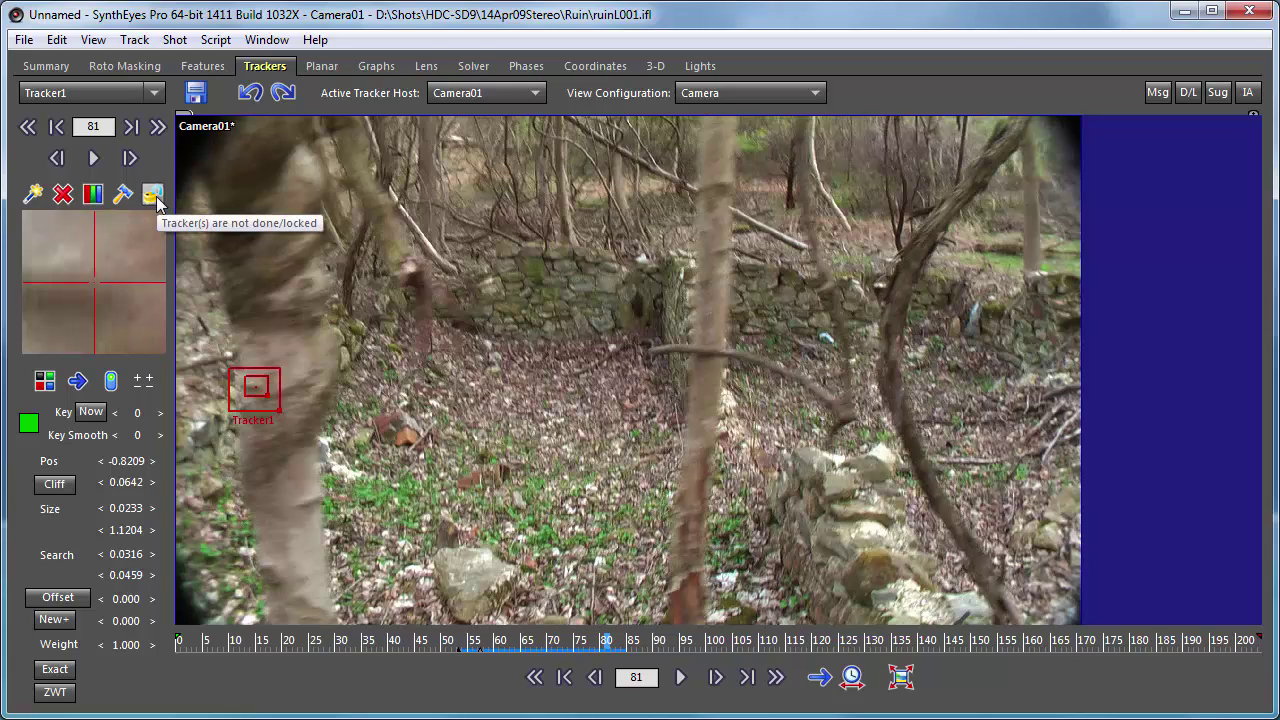
{"action": "left_click", "coordinate": [153, 196]}
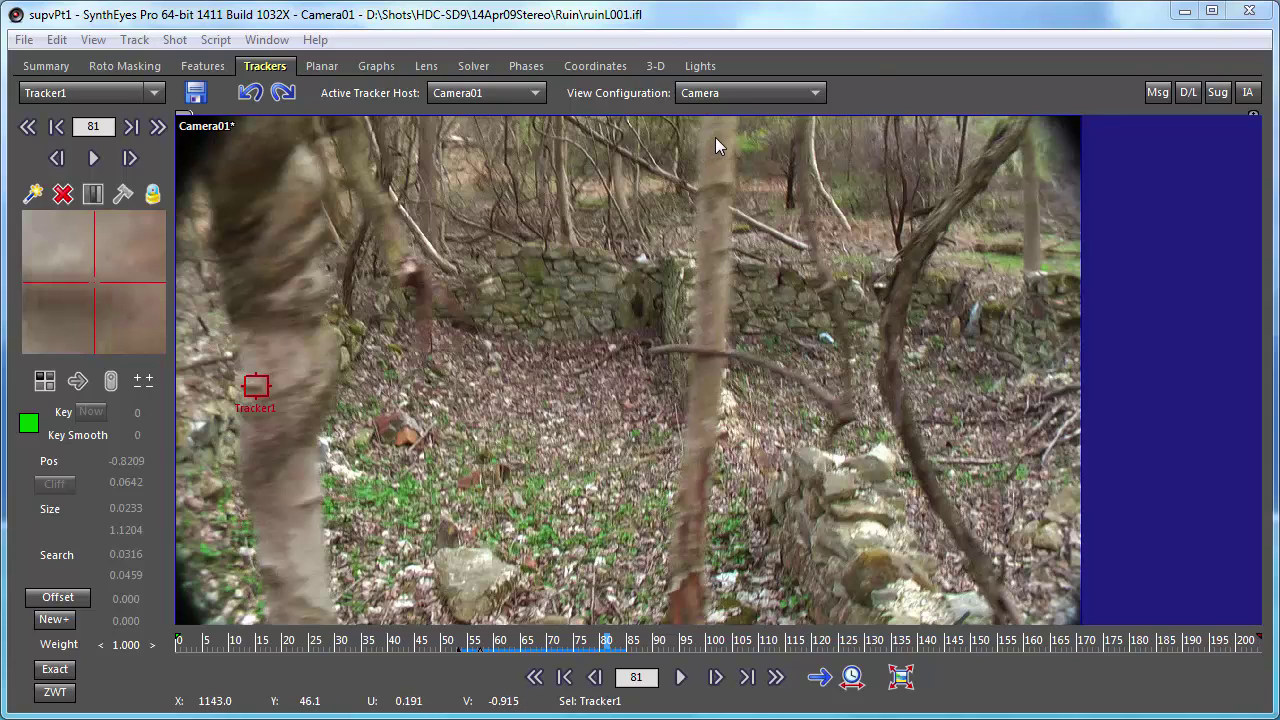
- Switch the view configuration to Camera & Graphs and display the trunk tracker's data as curves
{"action": "left_click", "coordinate": [711, 91]}
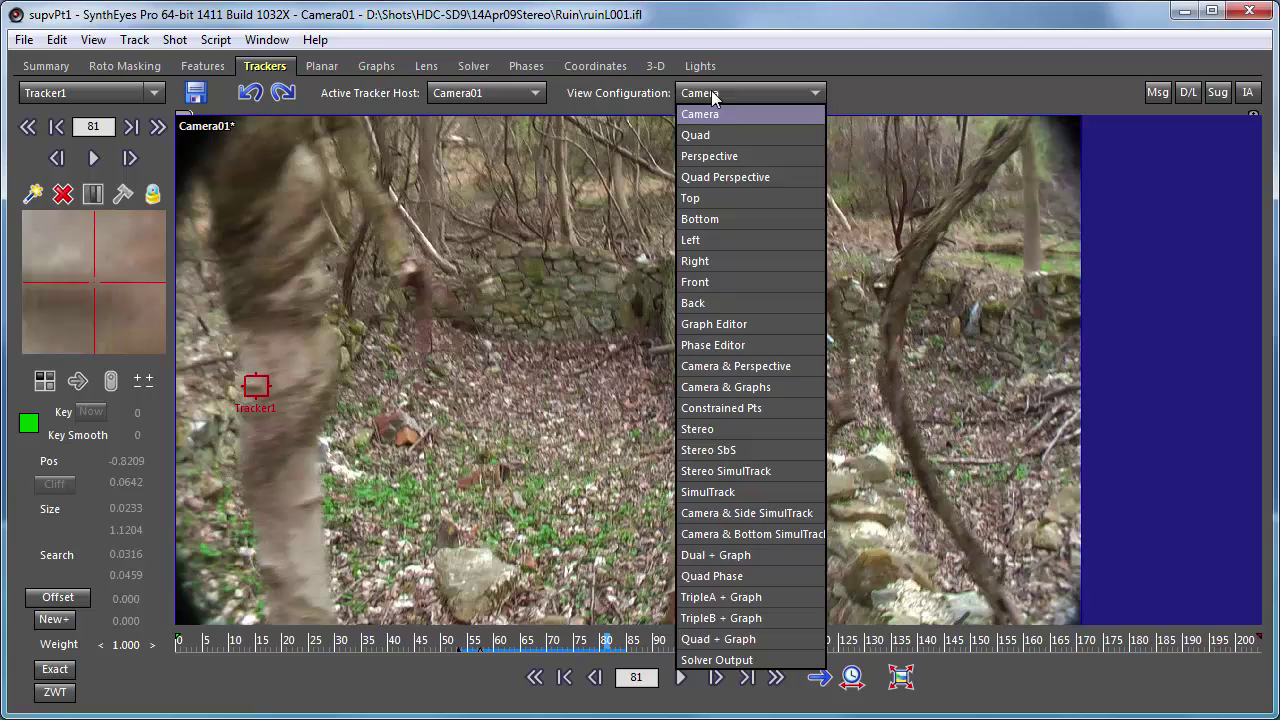
{"action": "left_click", "coordinate": [717, 386]}
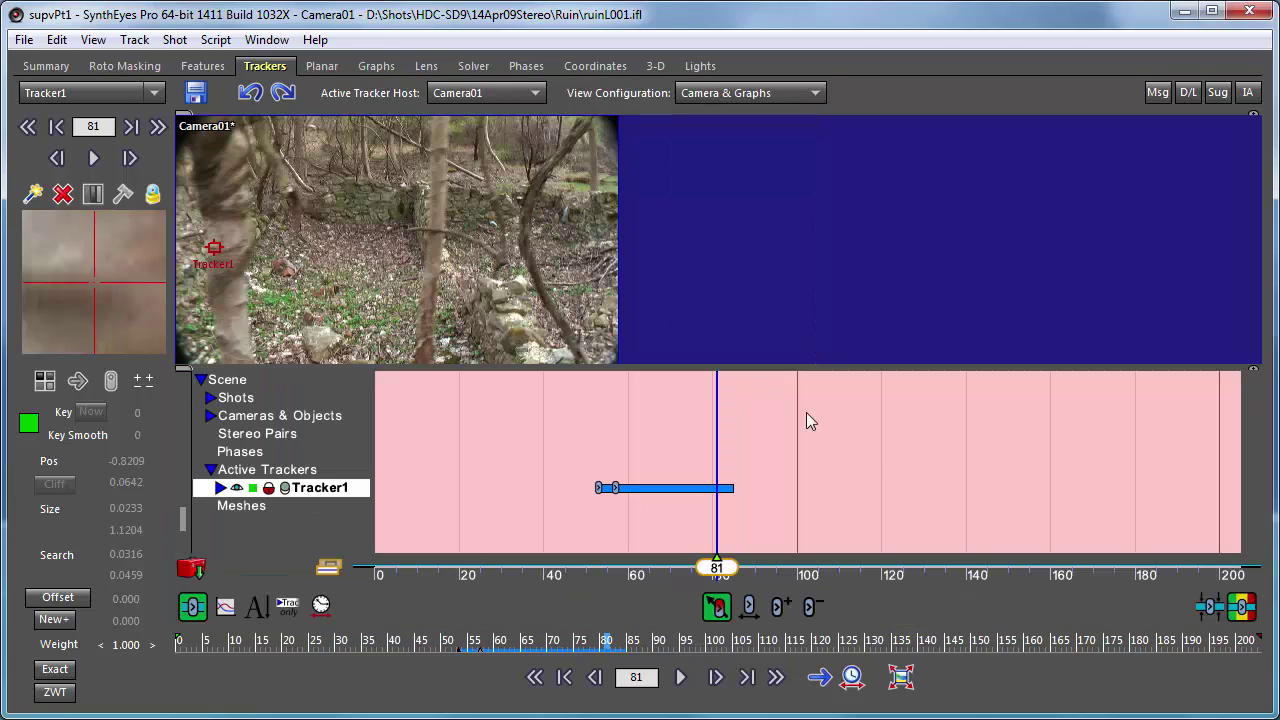
{"action": "left_click", "coordinate": [225, 607]}
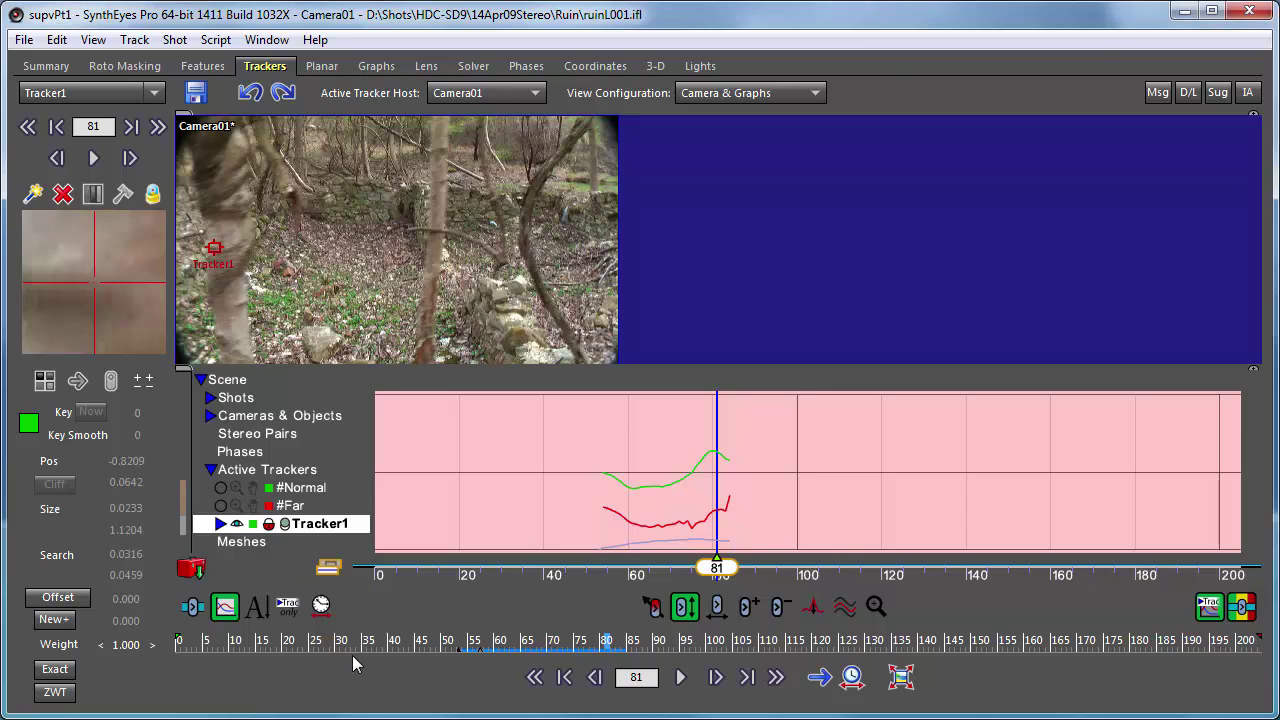
- Turn off the coloured background behind the tracker curves and hide the graph editor's toolbar
{"action": "left_click", "coordinate": [1234, 604]}
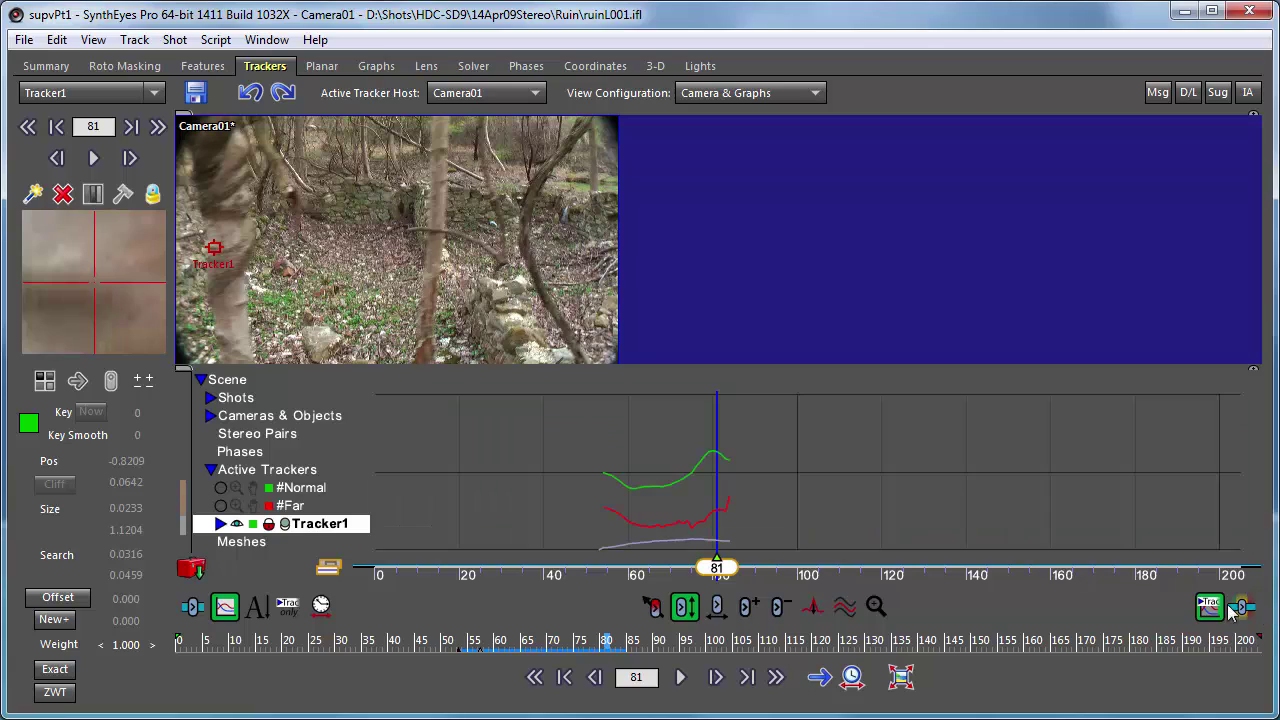
{"action": "left_click", "coordinate": [192, 570]}
{"action": "right_click", "coordinate": [195, 570]}
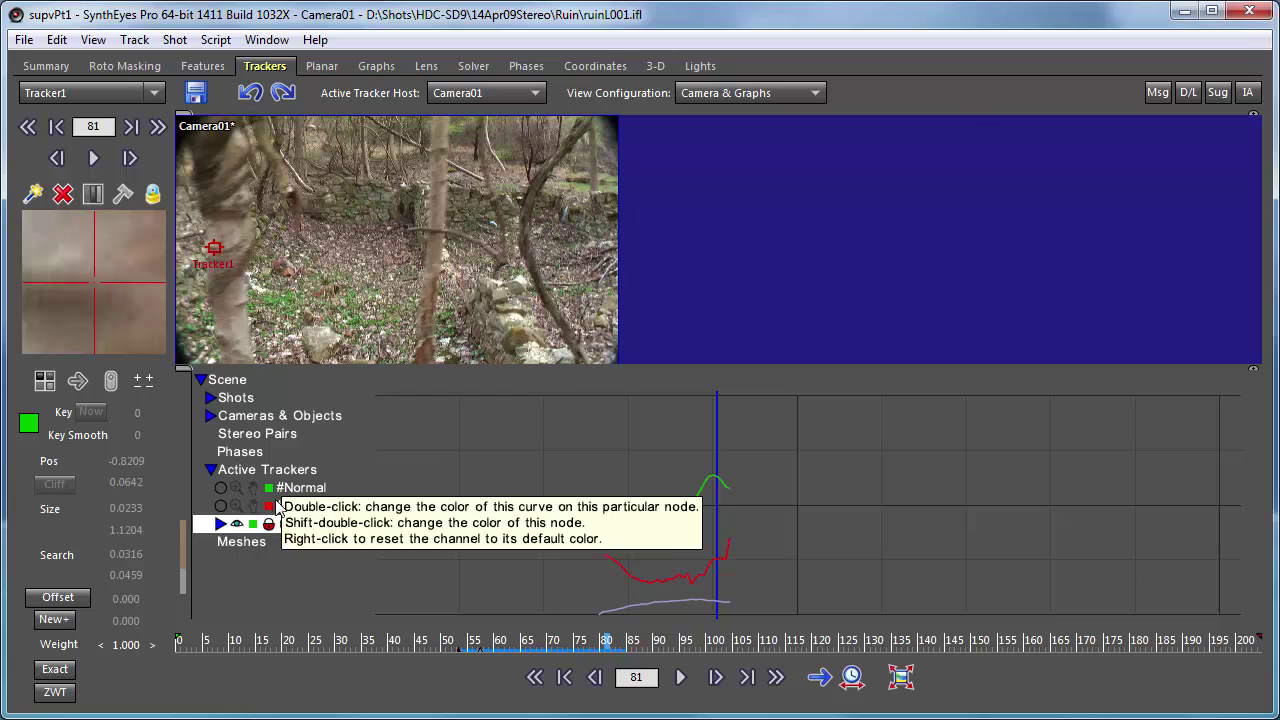
- At frame 0, create a new tracker on the bright stone along the ruined wall and fine-tune its position to 0.2220, -0.0326
{"action": "left_click_drag", "start_coordinate": [260, 646], "coordinate": [153, 646]}
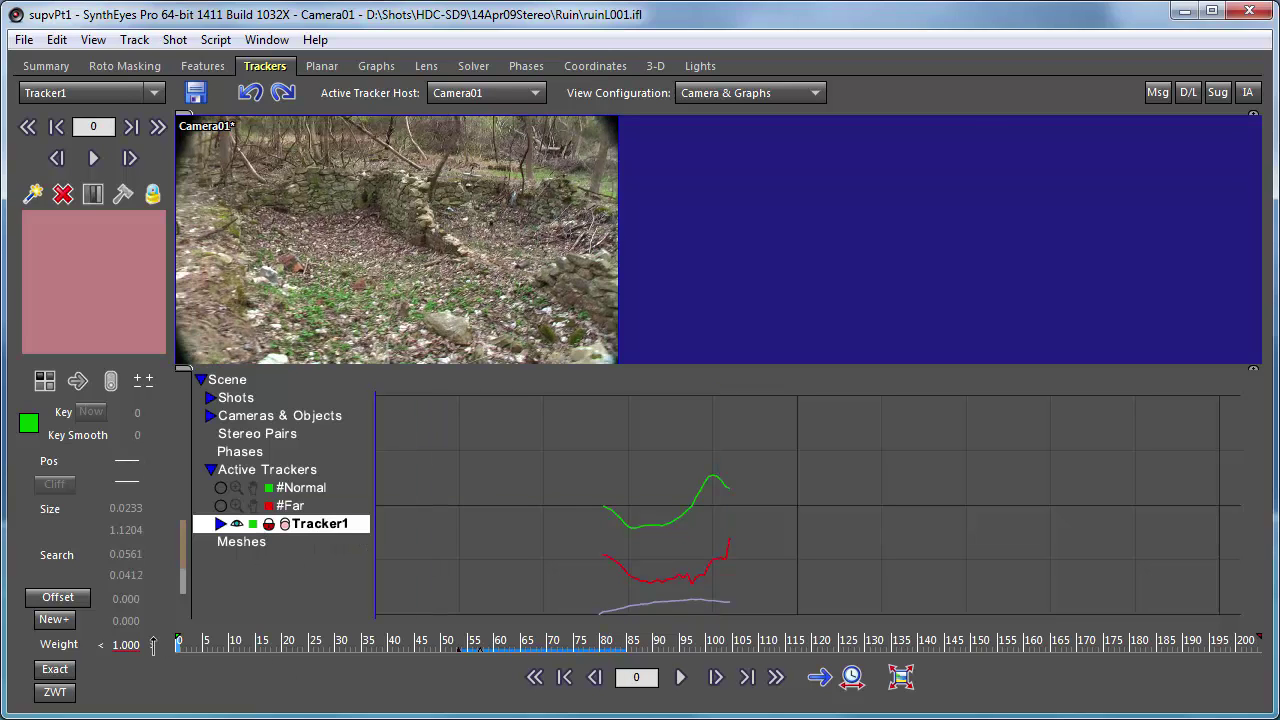
{"action": "scroll", "coordinate": [333, 230], "scroll_direction": "up", "scroll_amount": 6}
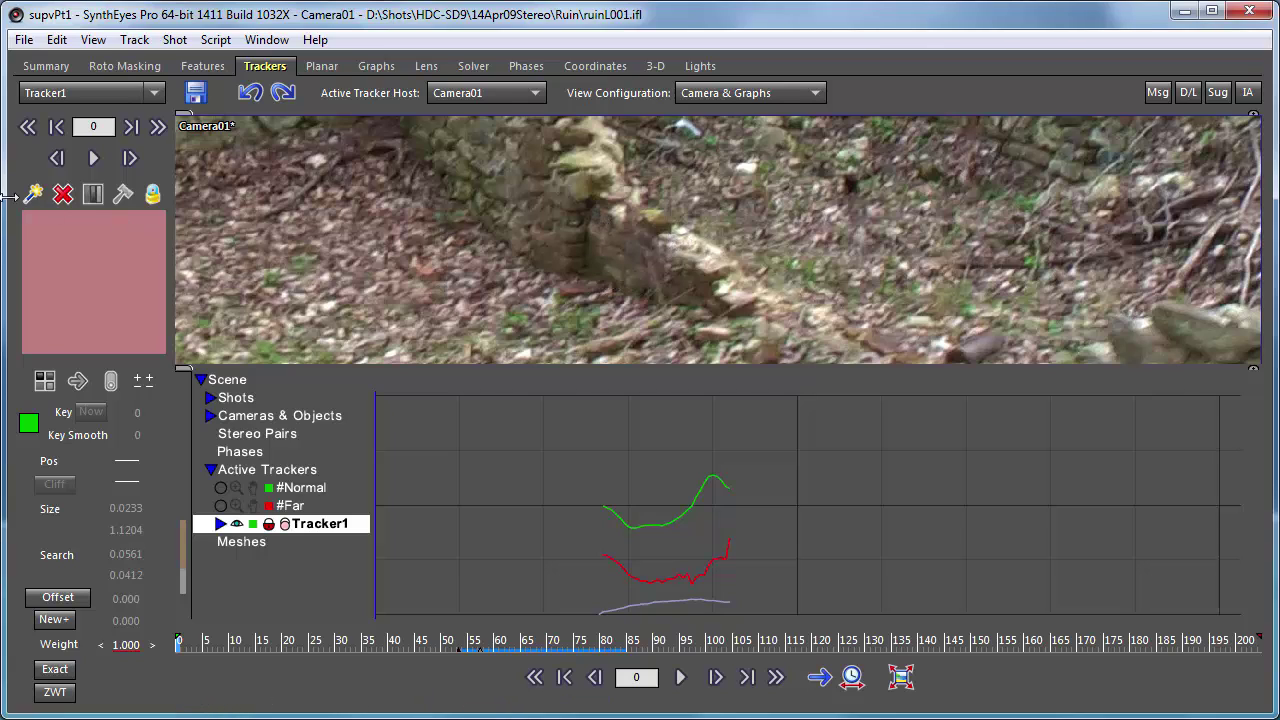
{"action": "left_click", "coordinate": [33, 195]}
{"action": "left_click", "coordinate": [670, 234]}
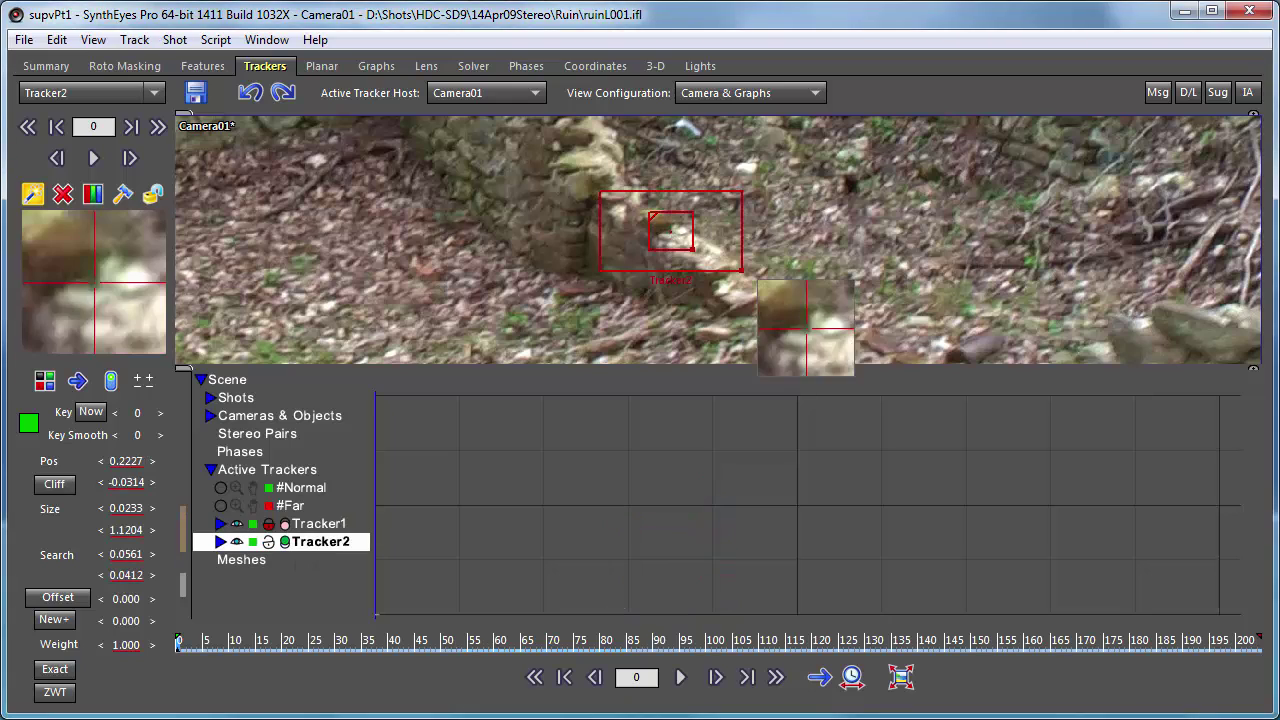
{"action": "left_click_drag", "start_coordinate": [669, 231], "coordinate": [672, 233]}
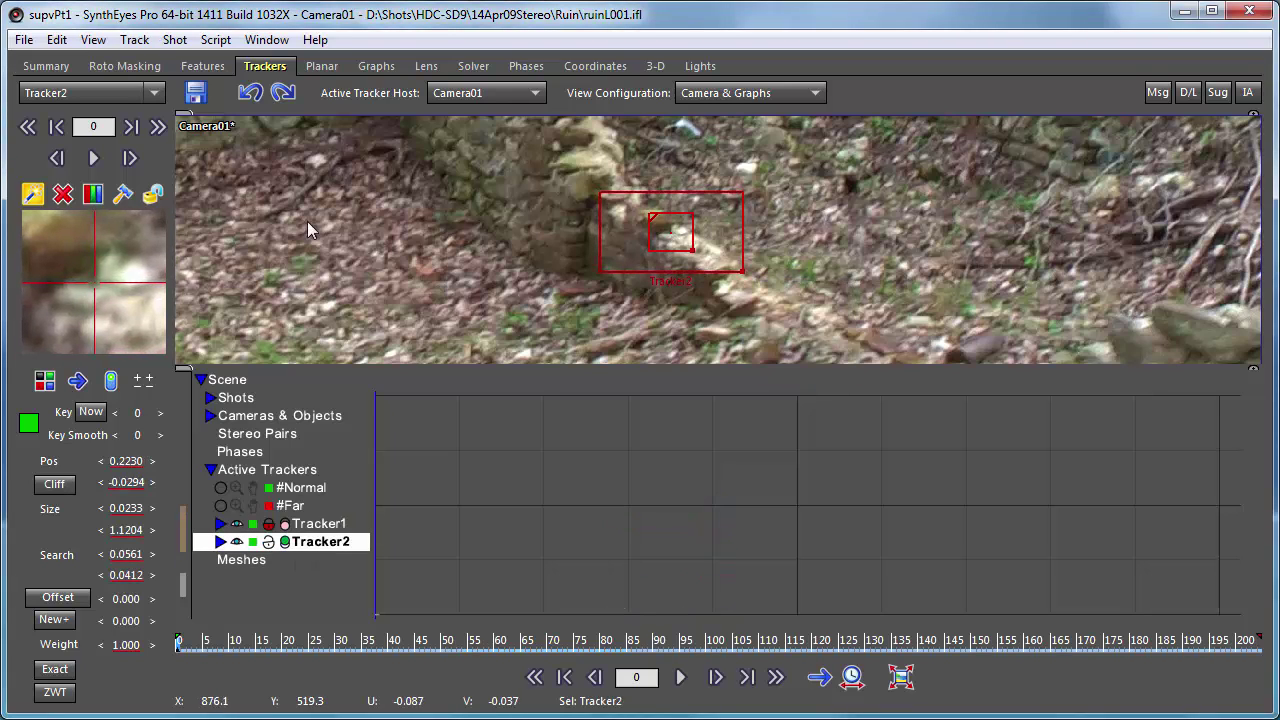
{"action": "left_click", "coordinate": [33, 195]}
{"action": "left_click_drag", "start_coordinate": [113, 304], "coordinate": [116, 311]}
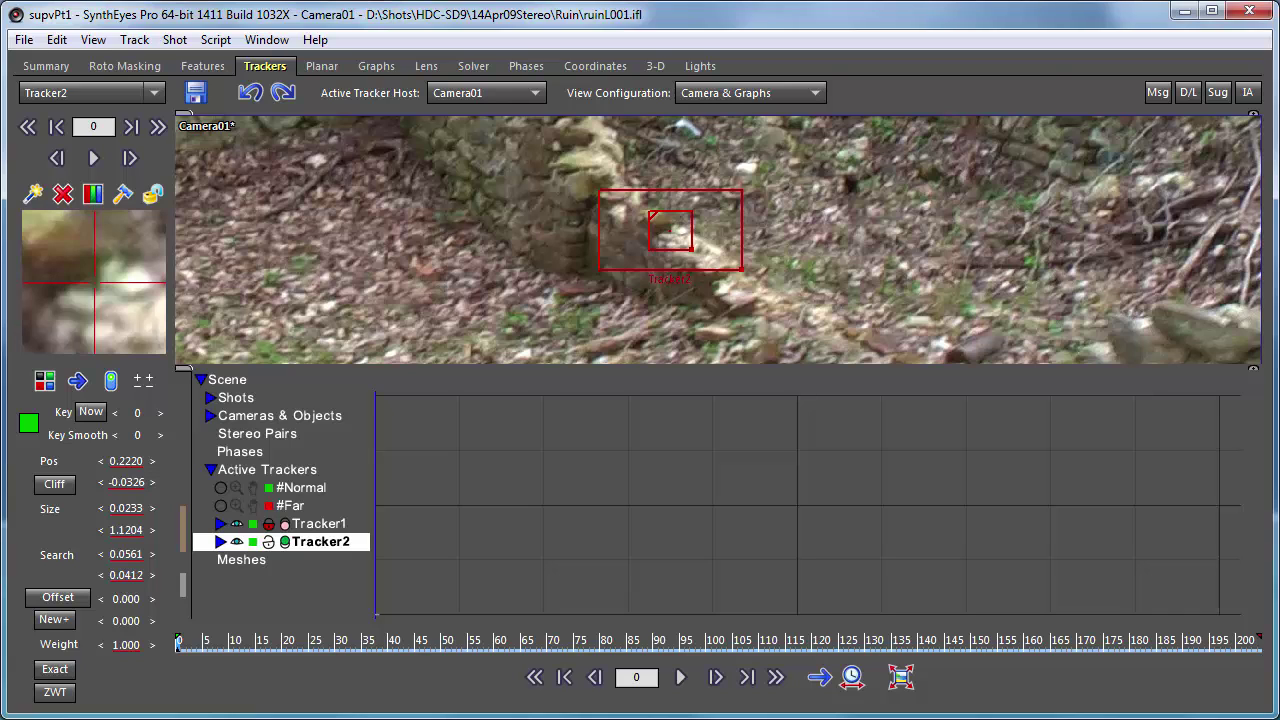
- Track the wall stone forward frame by frame from frame 0 to frame 55
{"action": "scroll", "coordinate": [109, 310], "scroll_direction": "down", "scroll_amount": 3}
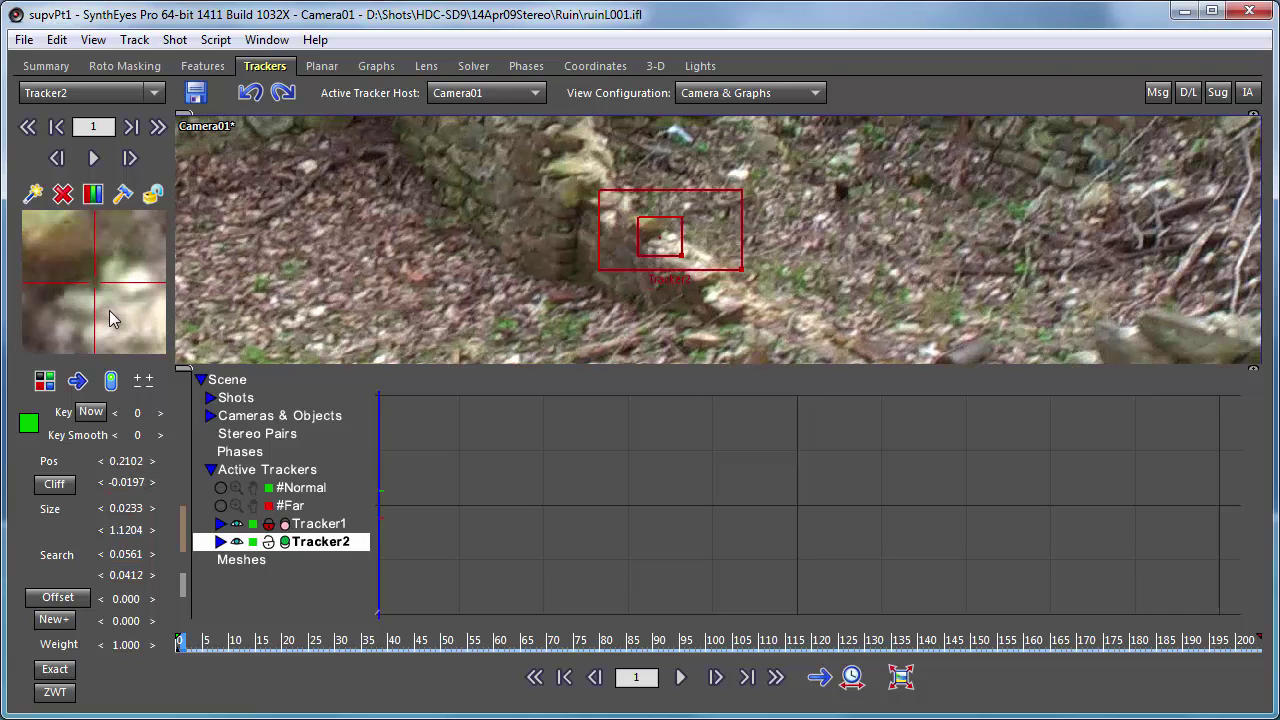
{"action": "scroll", "coordinate": [110, 312], "scroll_direction": "down", "scroll_amount": 2}
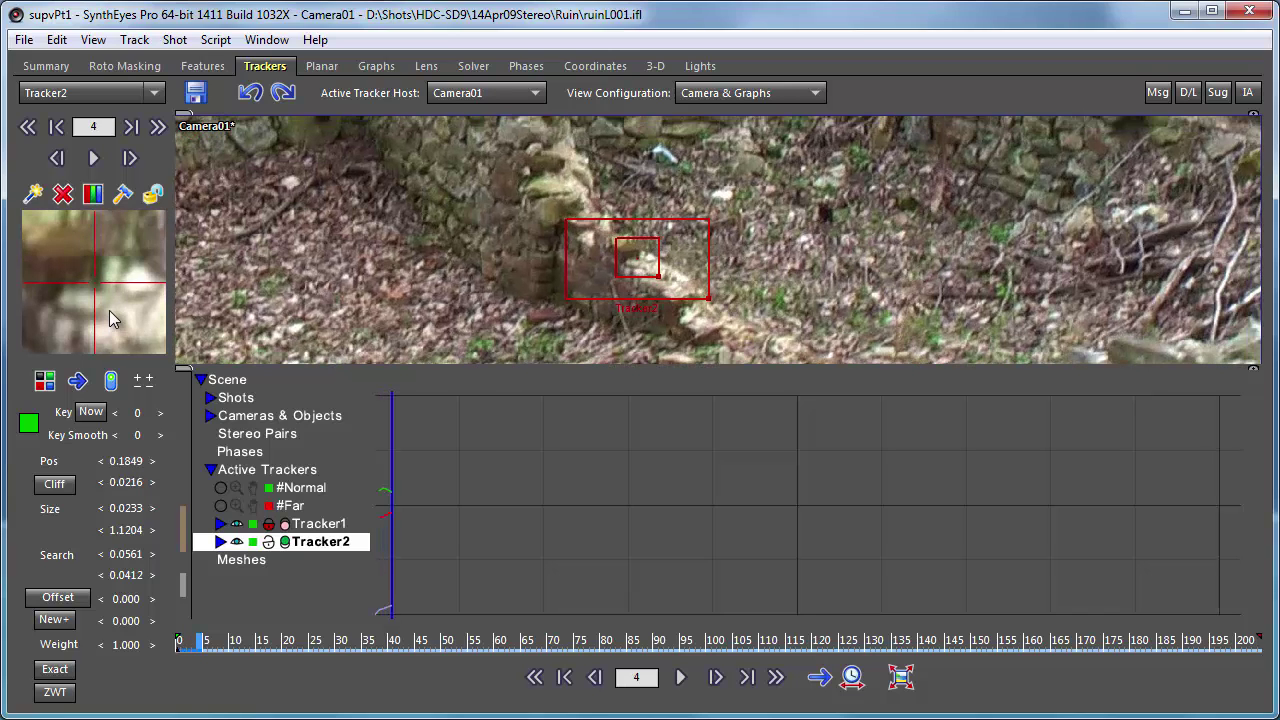
{"action": "scroll", "coordinate": [110, 318], "scroll_direction": "down", "scroll_amount": 3}
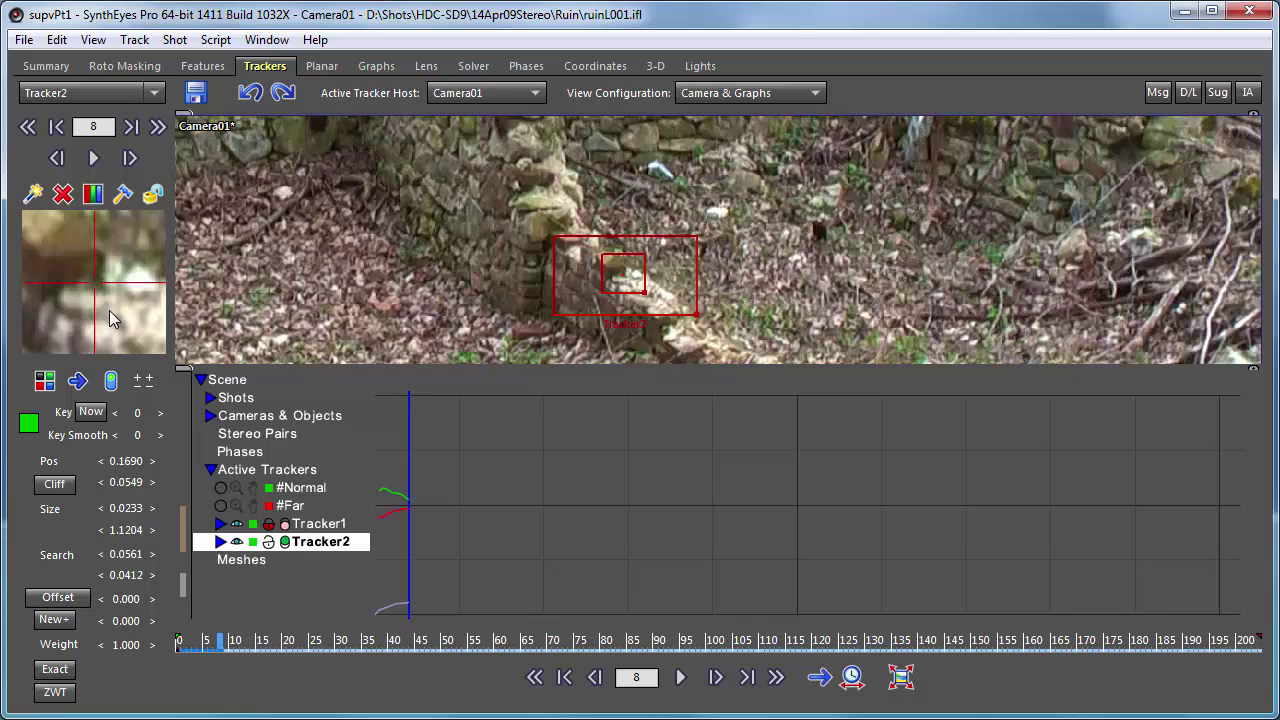
{"action": "scroll", "coordinate": [110, 318], "scroll_direction": "down", "scroll_amount": 3}
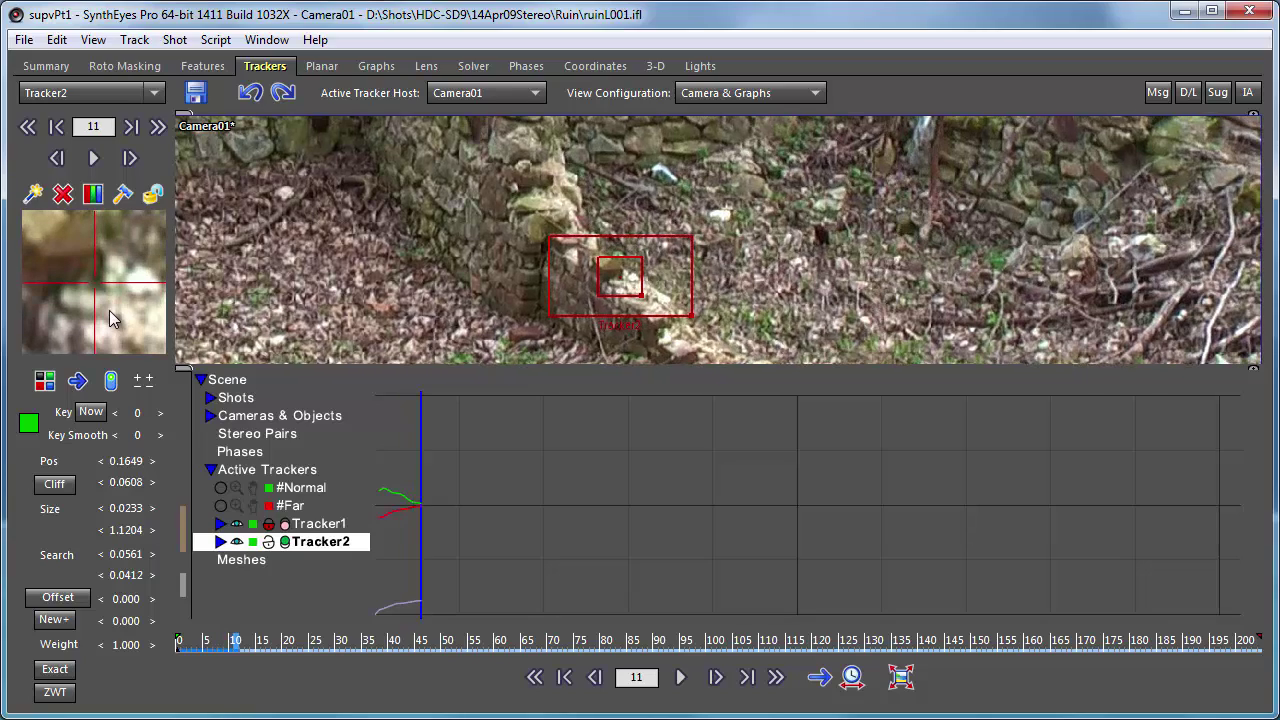
{"action": "scroll", "coordinate": [110, 318], "scroll_direction": "down", "scroll_amount": 8}
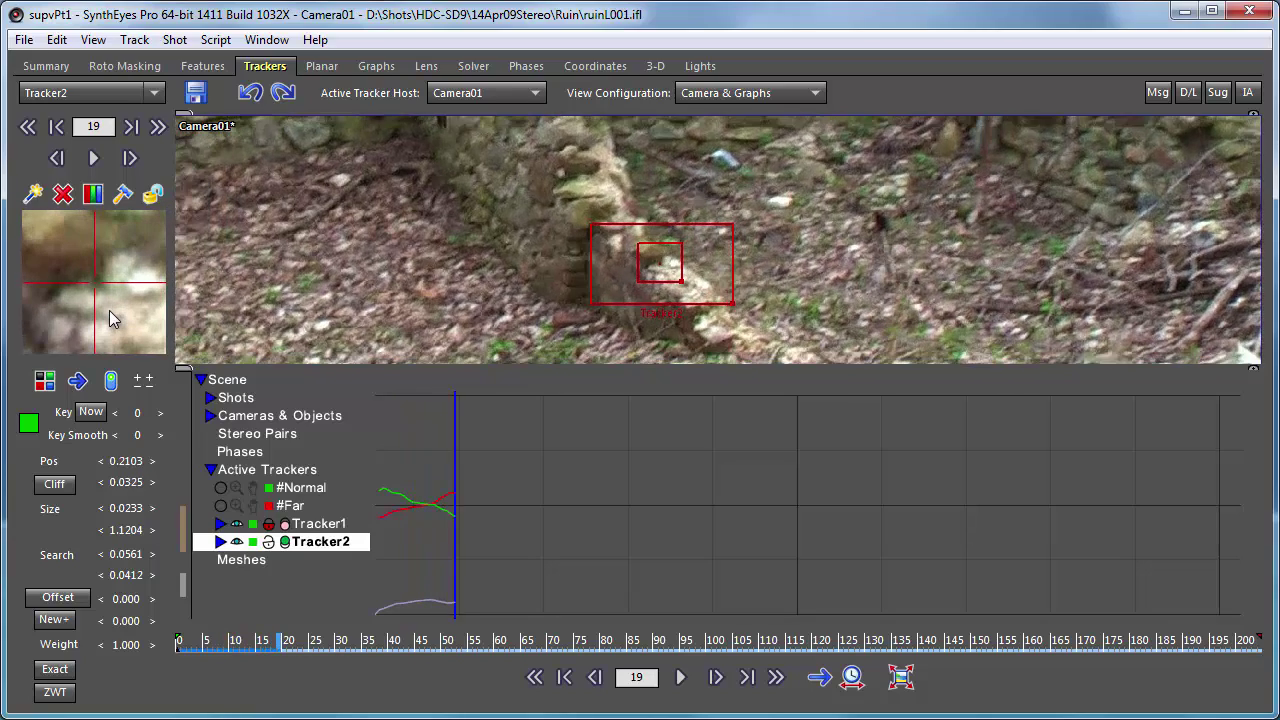
{"action": "scroll", "coordinate": [109, 310], "scroll_direction": "down", "scroll_amount": 7}
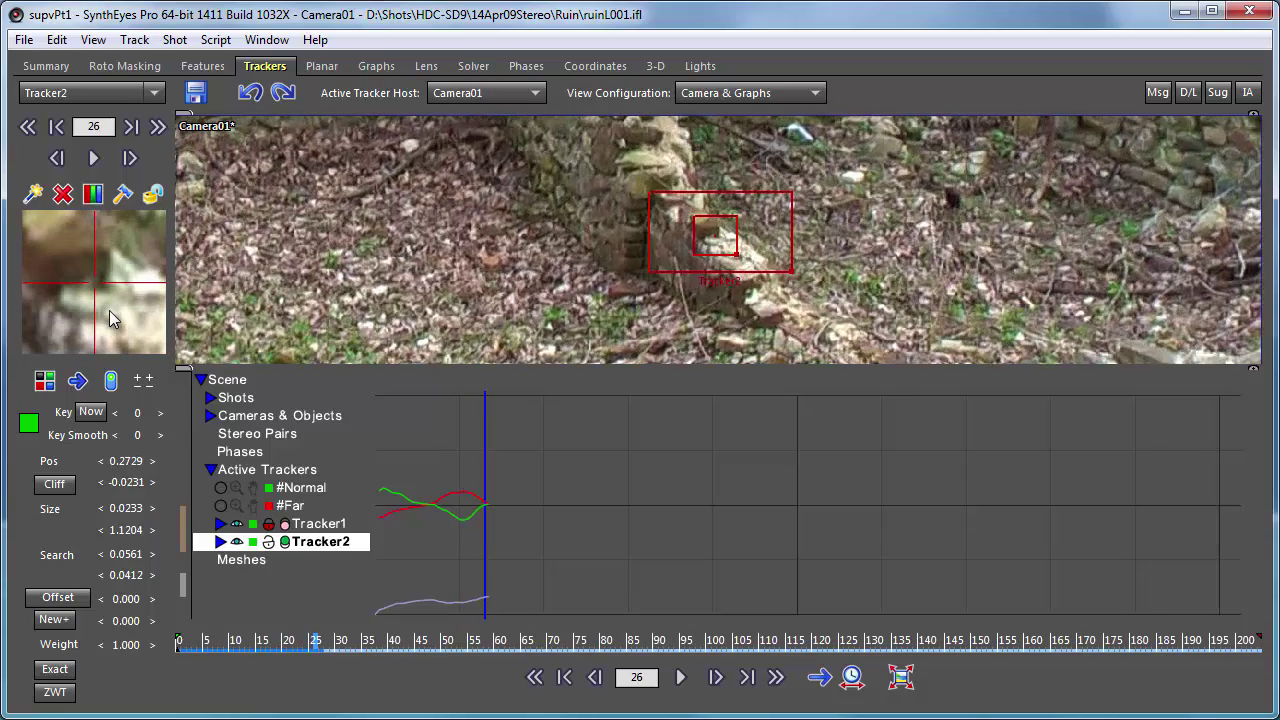
{"action": "scroll", "coordinate": [110, 312], "scroll_direction": "down", "scroll_amount": 8}
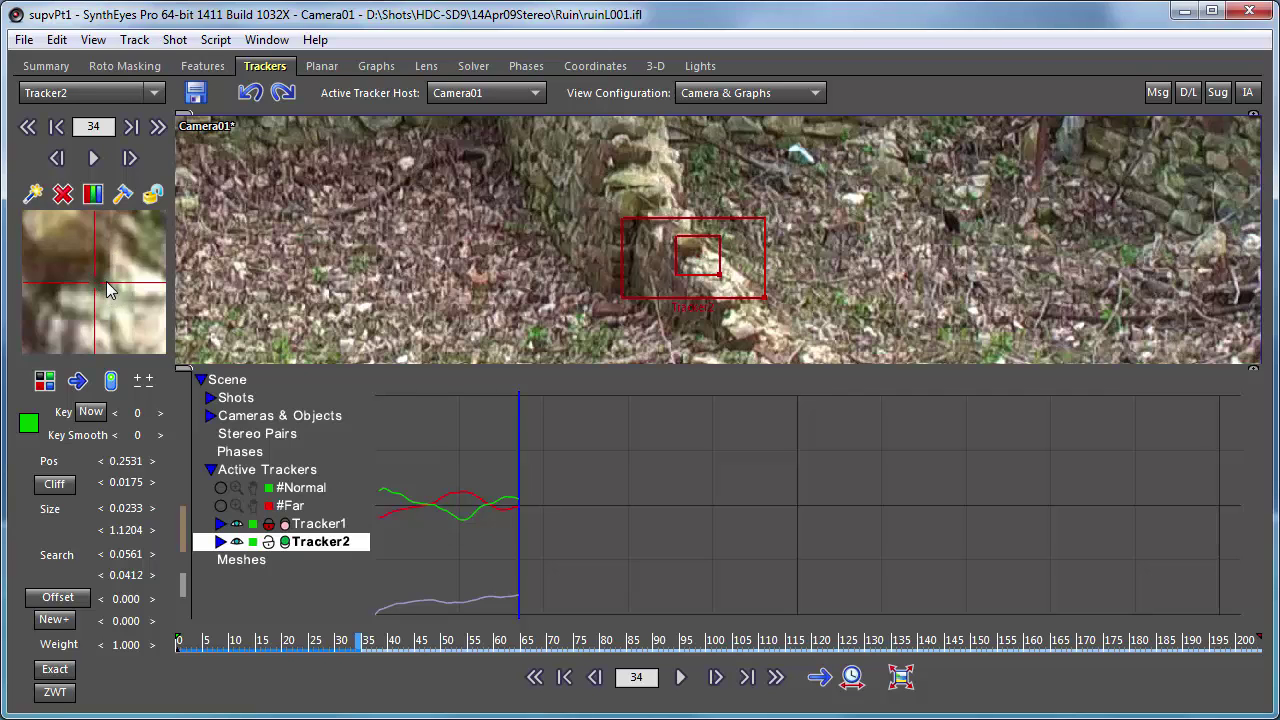
{"action": "scroll", "coordinate": [128, 330], "scroll_direction": "down", "scroll_amount": 2}
{"action": "scroll", "coordinate": [128, 330], "scroll_direction": "down", "scroll_amount": 11}
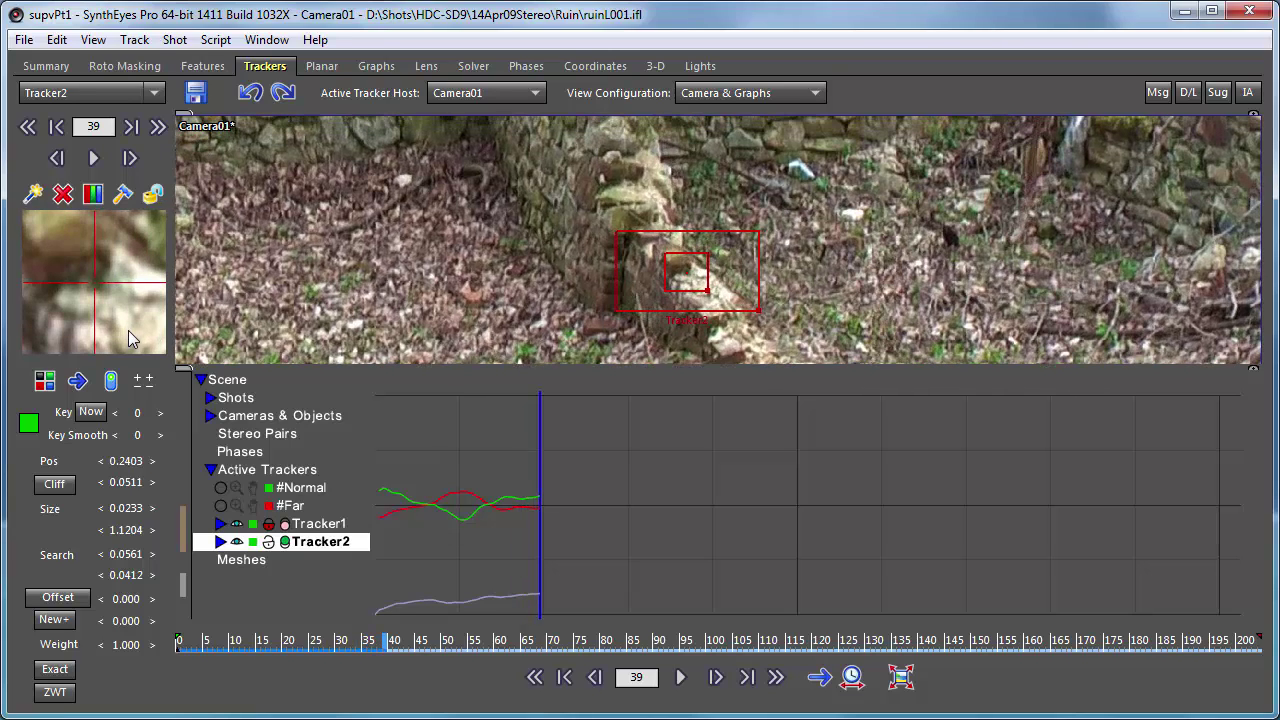
{"action": "scroll", "coordinate": [137, 325], "scroll_direction": "down", "scroll_amount": 7}
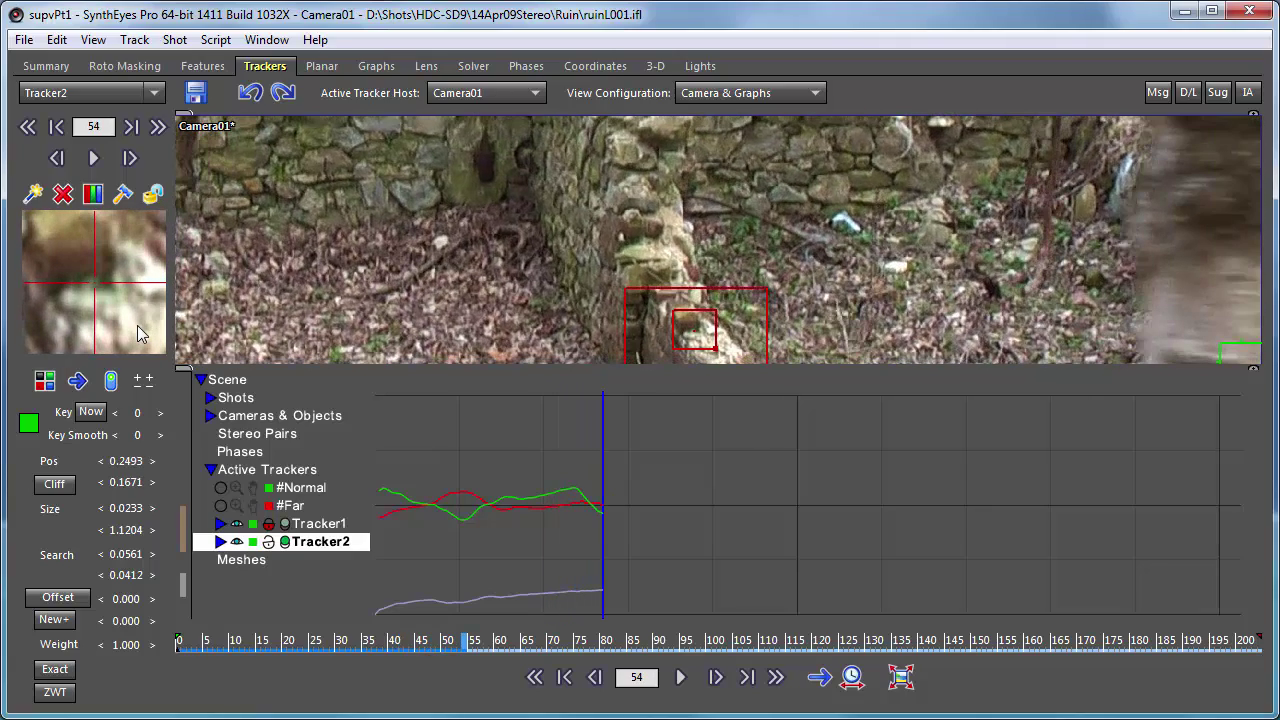
{"action": "scroll", "coordinate": [141, 335], "scroll_direction": "down", "scroll_amount": 1}
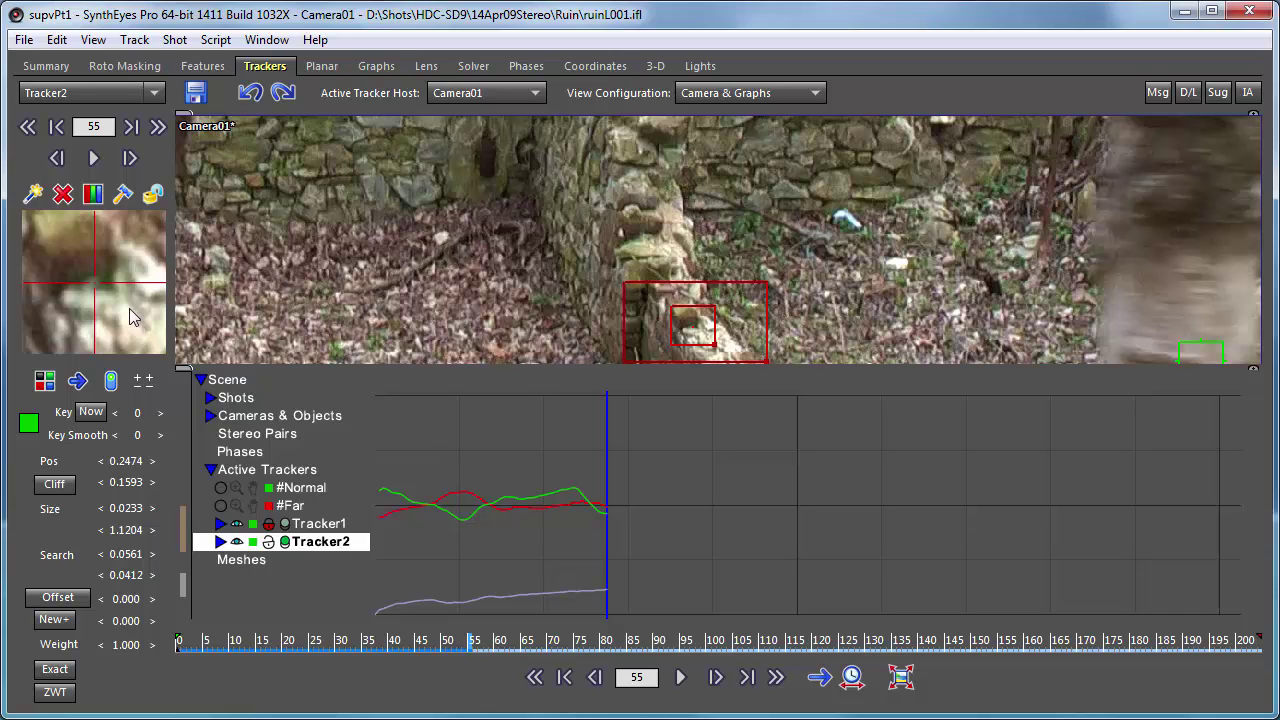
- Return to frame 0 and readjust the wall tracker's position there to 0.2230, -0.0299
{"action": "scroll", "coordinate": [112, 300], "scroll_direction": "up", "scroll_amount": 12}
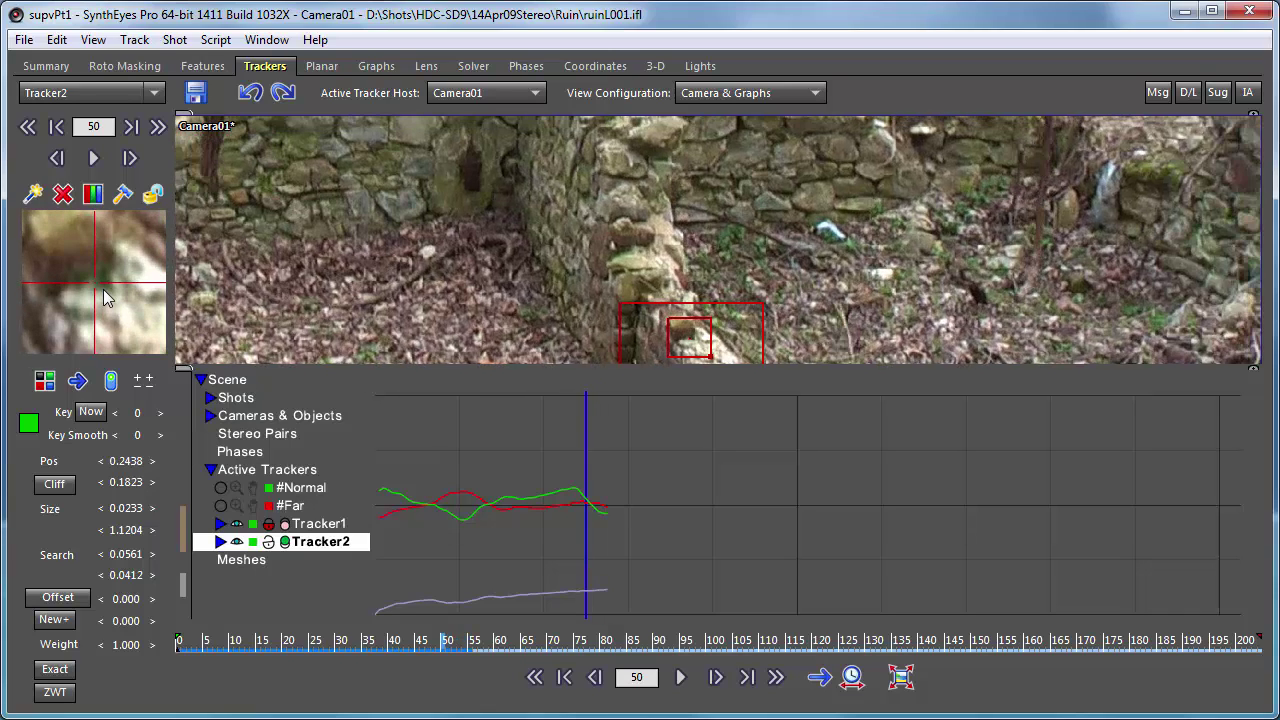
{"action": "scroll", "coordinate": [107, 298], "scroll_direction": "up", "scroll_amount": 6}
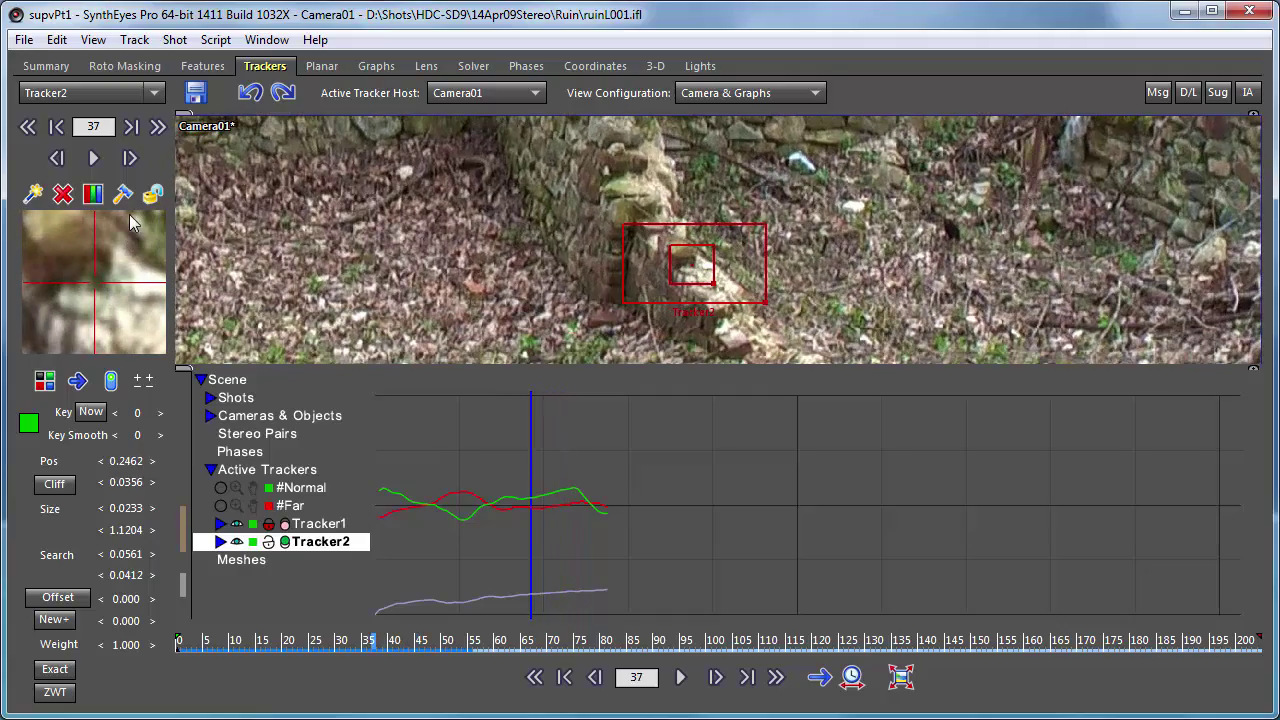
{"action": "scroll", "coordinate": [110, 310], "scroll_direction": "up", "scroll_amount": 20}
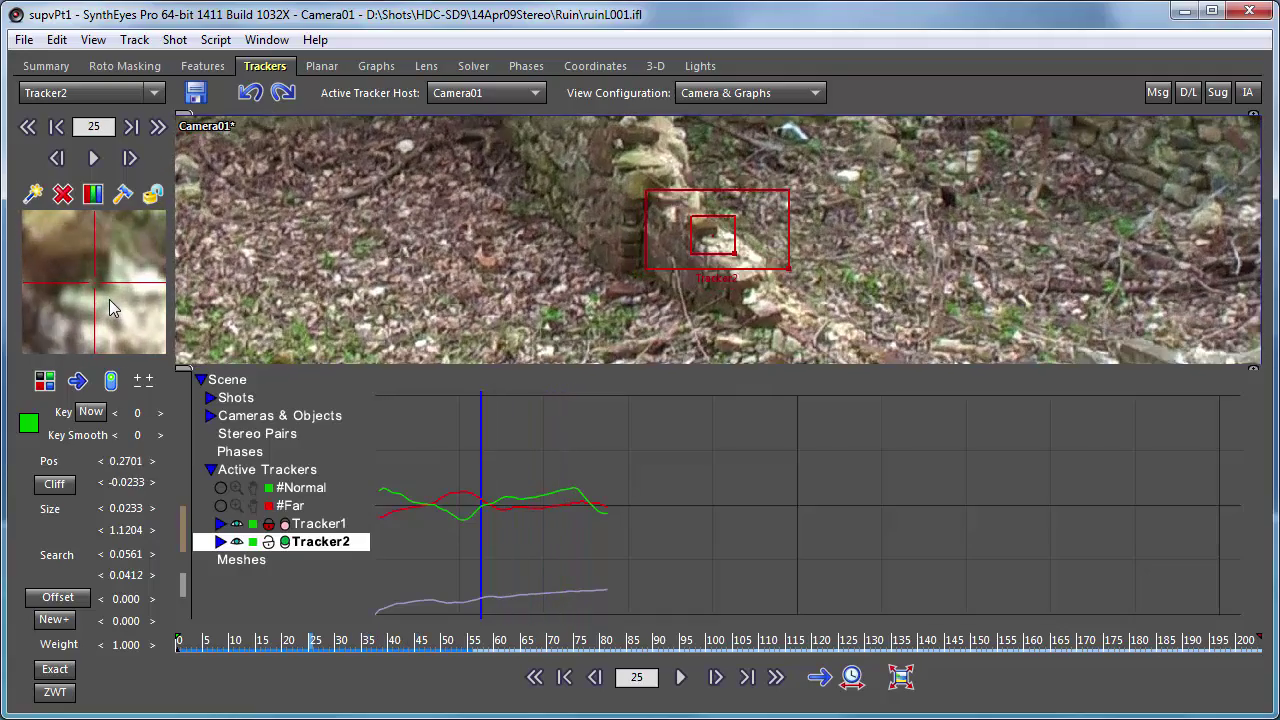
{"action": "scroll", "coordinate": [110, 308], "scroll_direction": "up", "scroll_amount": 12}
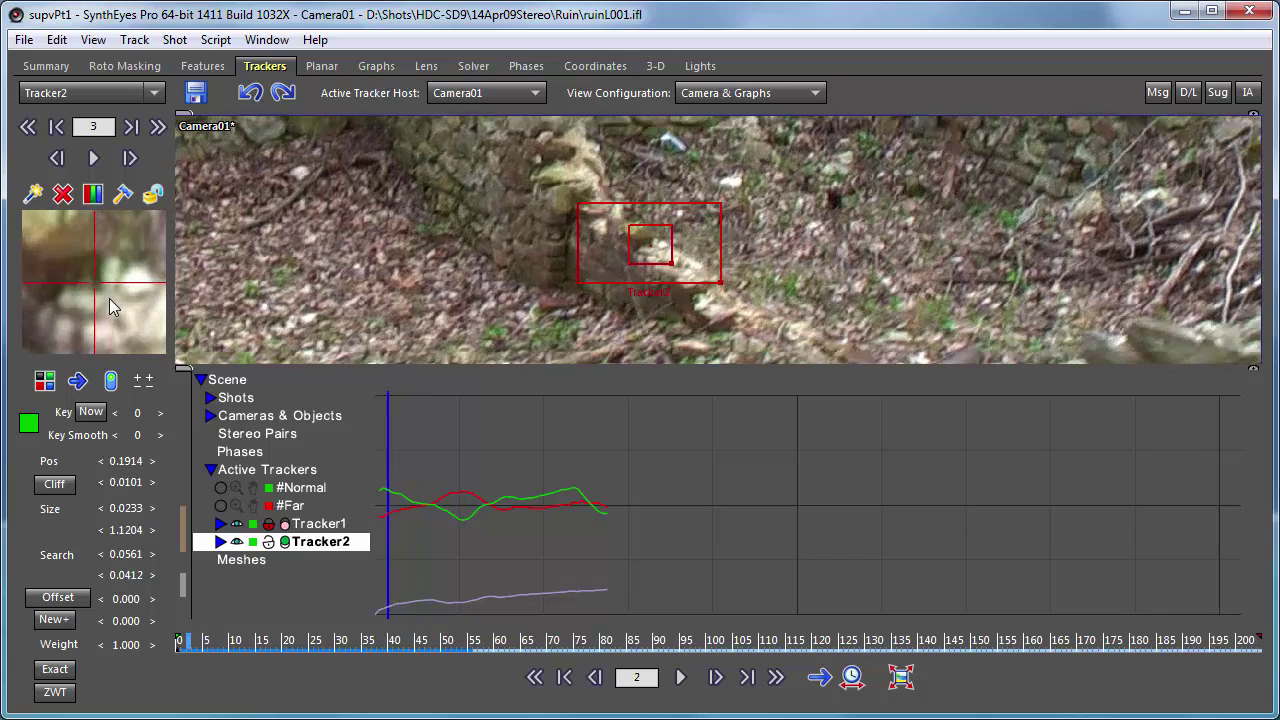
{"action": "left_click_drag", "start_coordinate": [110, 308], "coordinate": [105, 302]}
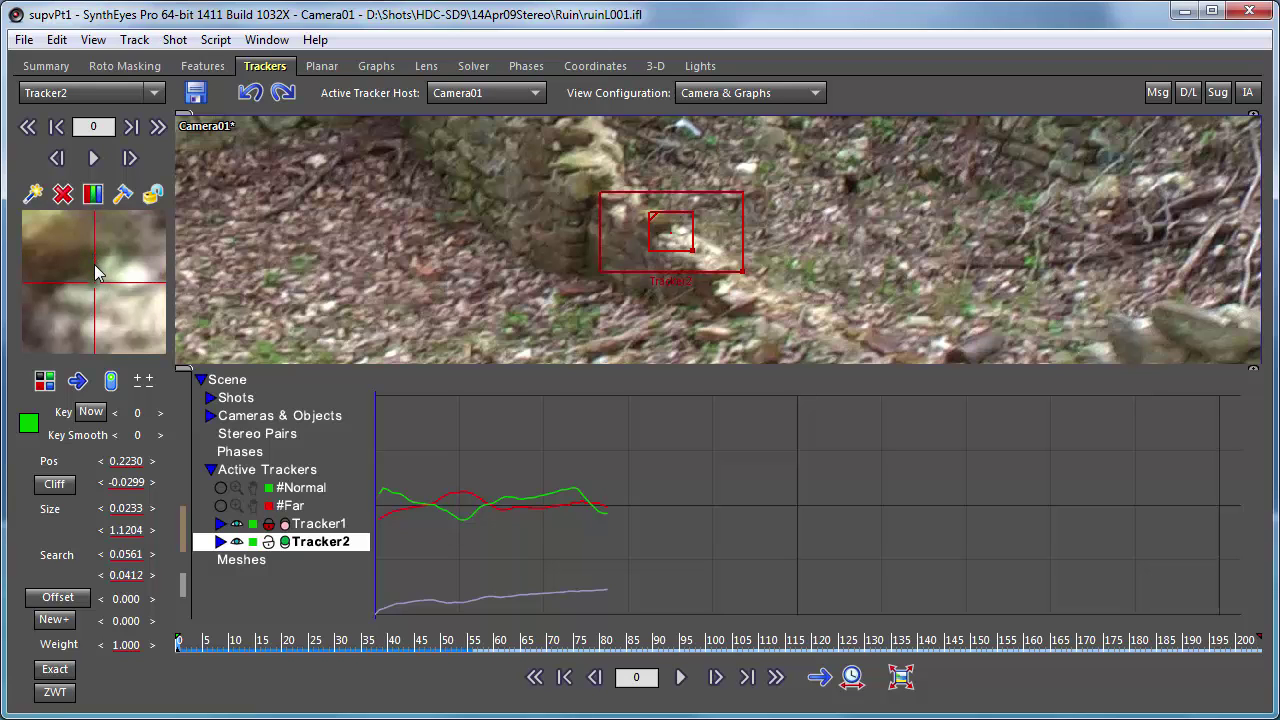
{"action": "scroll", "coordinate": [669, 232], "scroll_direction": "up", "scroll_amount": 4}
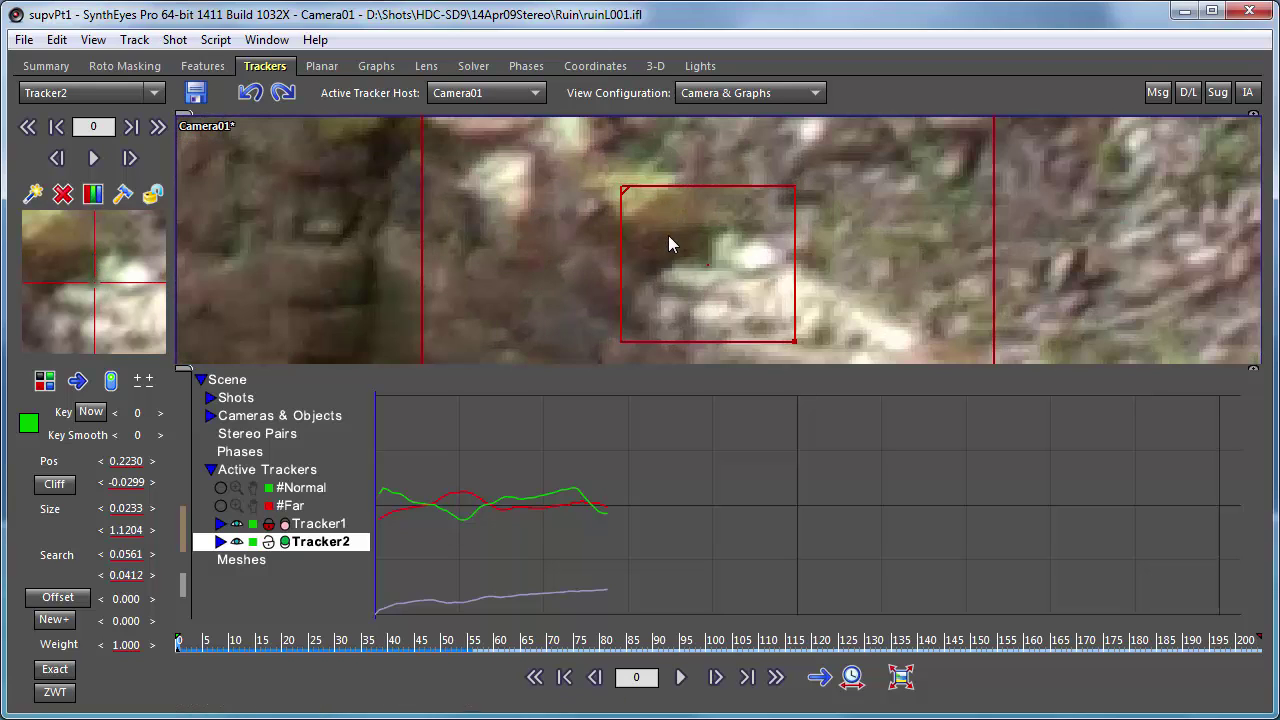
{"action": "scroll", "coordinate": [688, 261], "scroll_direction": "down", "scroll_amount": 5}
{"action": "scroll", "coordinate": [688, 262], "scroll_direction": "up", "scroll_amount": 2}
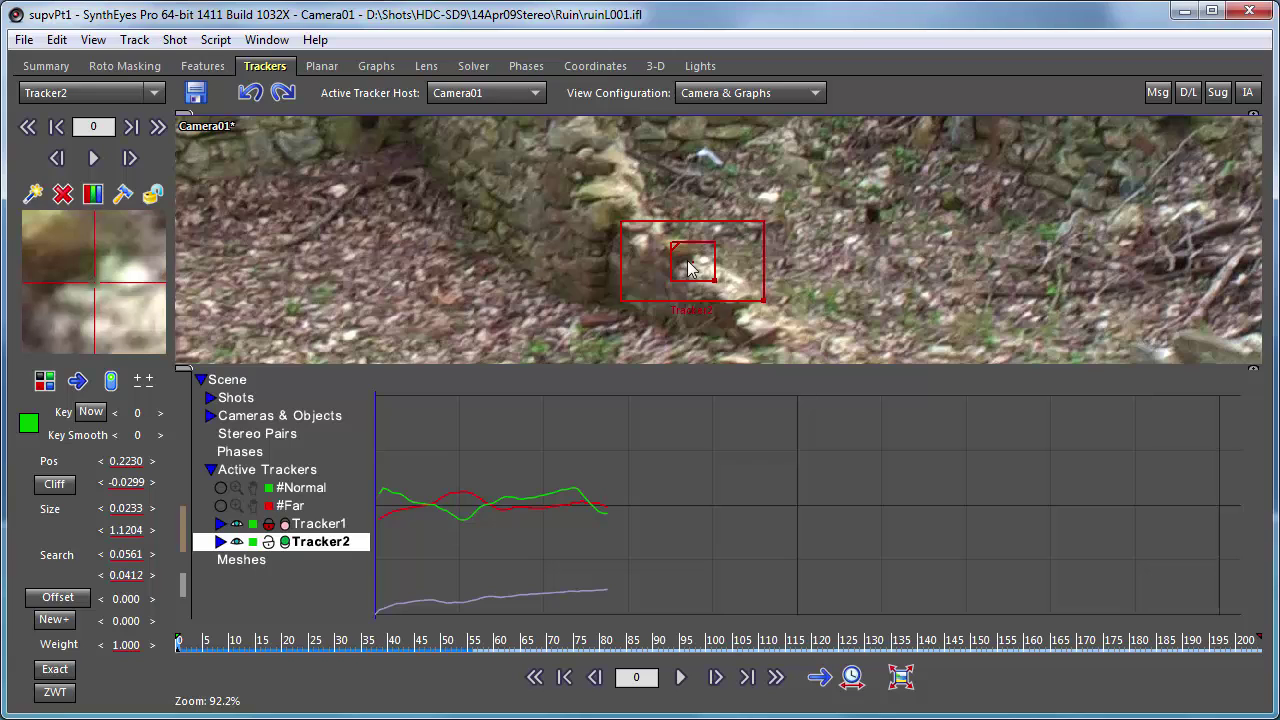
{"action": "middle_click_drag", "start_coordinate": [688, 268], "coordinate": [677, 238]}
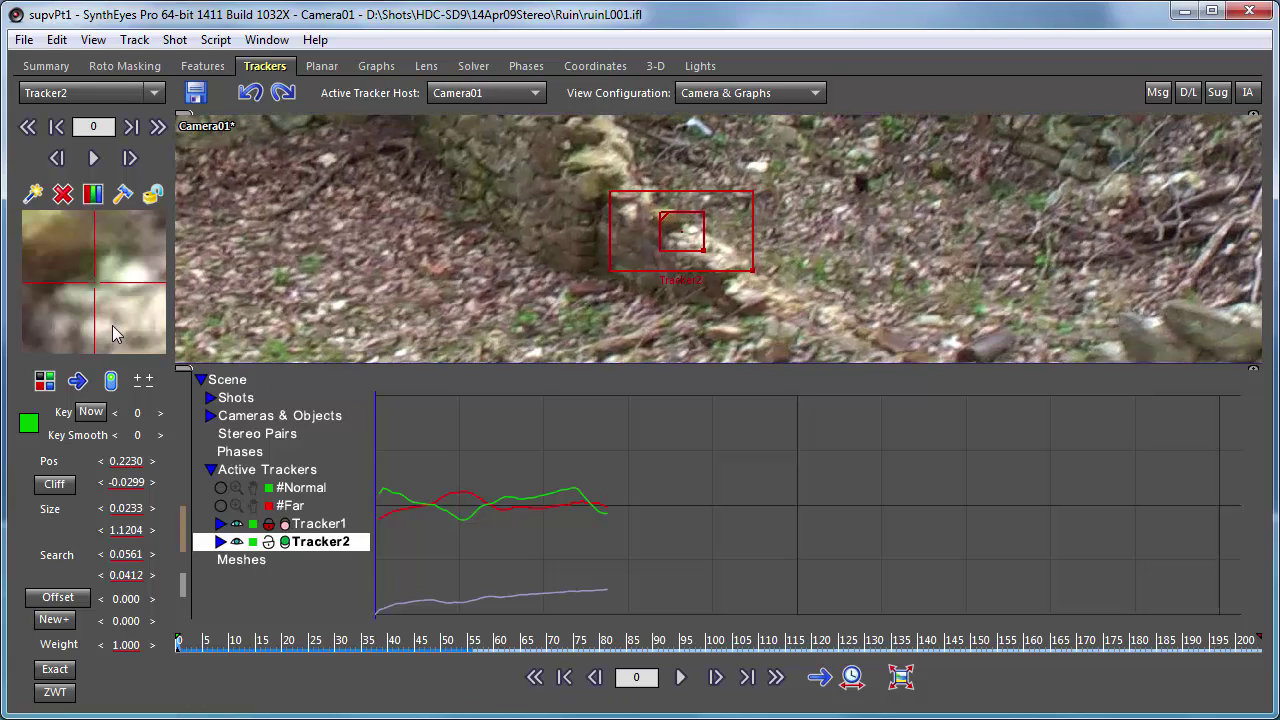
- Add a position key to the wall tracker at frame 12, at 0.1676, 0.0633, and step forward to frame 24 to check its path
{"action": "key", "text": "space"}
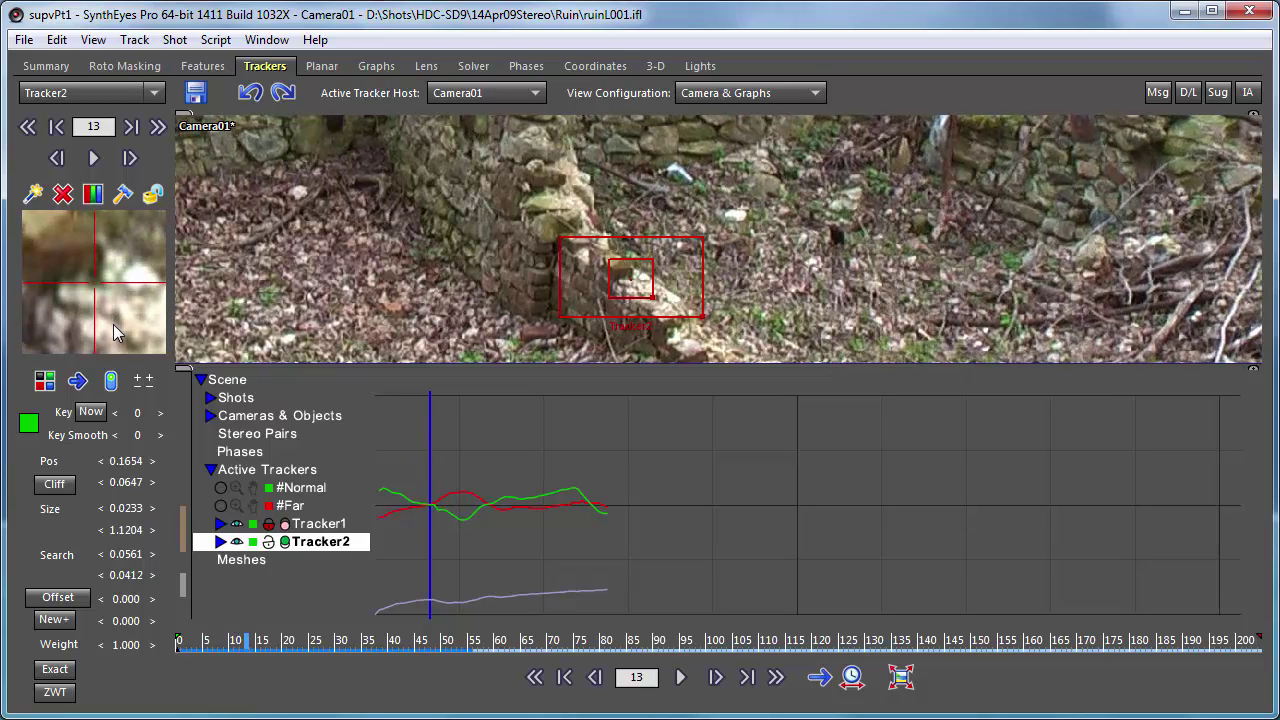
{"action": "key", "text": "comma"}
{"action": "left_click_drag", "start_coordinate": [113, 324], "coordinate": [108, 327]}
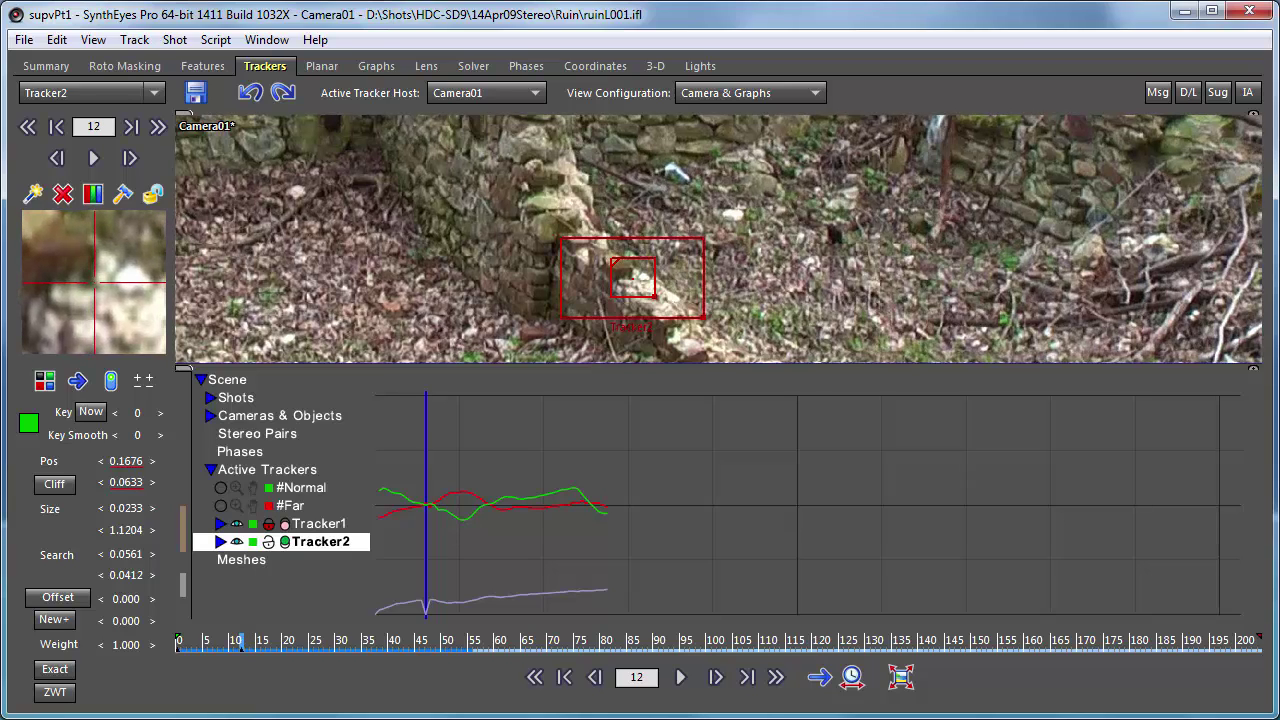
{"action": "scroll", "coordinate": [97, 308], "scroll_direction": "down", "scroll_amount": 4}
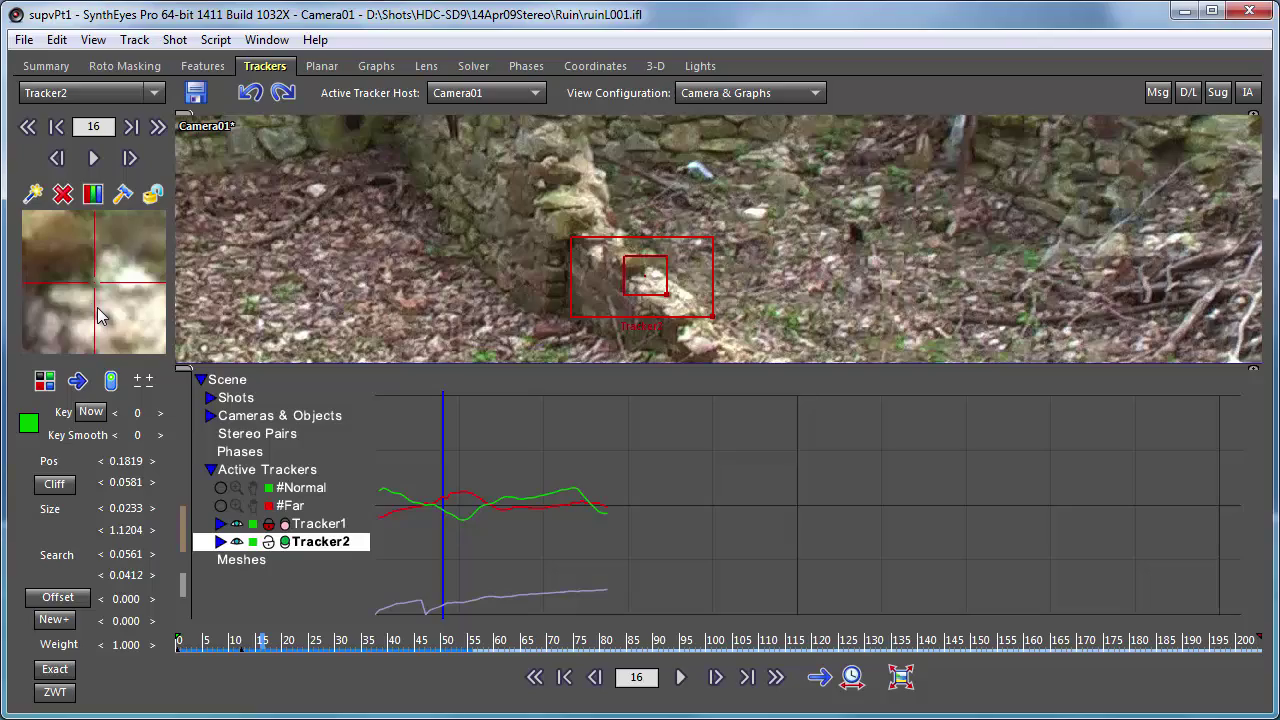
{"action": "scroll", "coordinate": [97, 315], "scroll_direction": "down", "scroll_amount": 8}
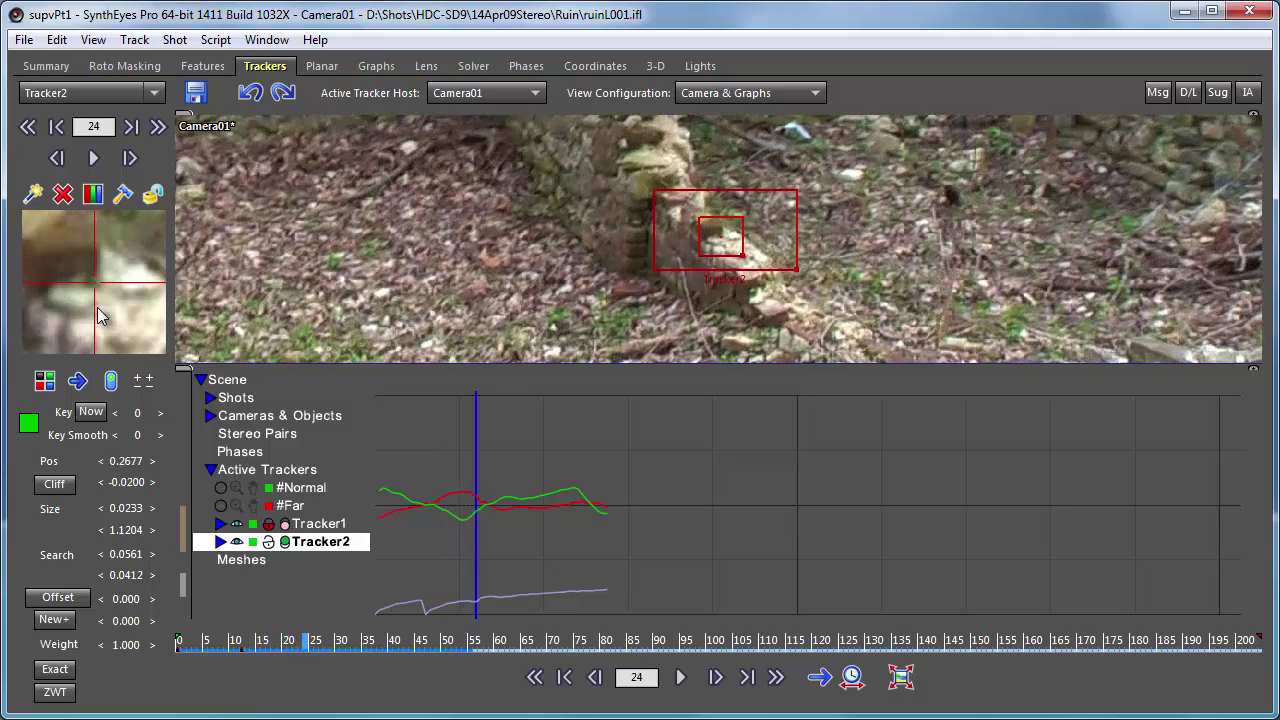
- Add a position key to the wall tracker at frame 29, at 0.2743, -0.0133
{"action": "scroll", "coordinate": [97, 315], "scroll_direction": "down", "scroll_amount": 7}
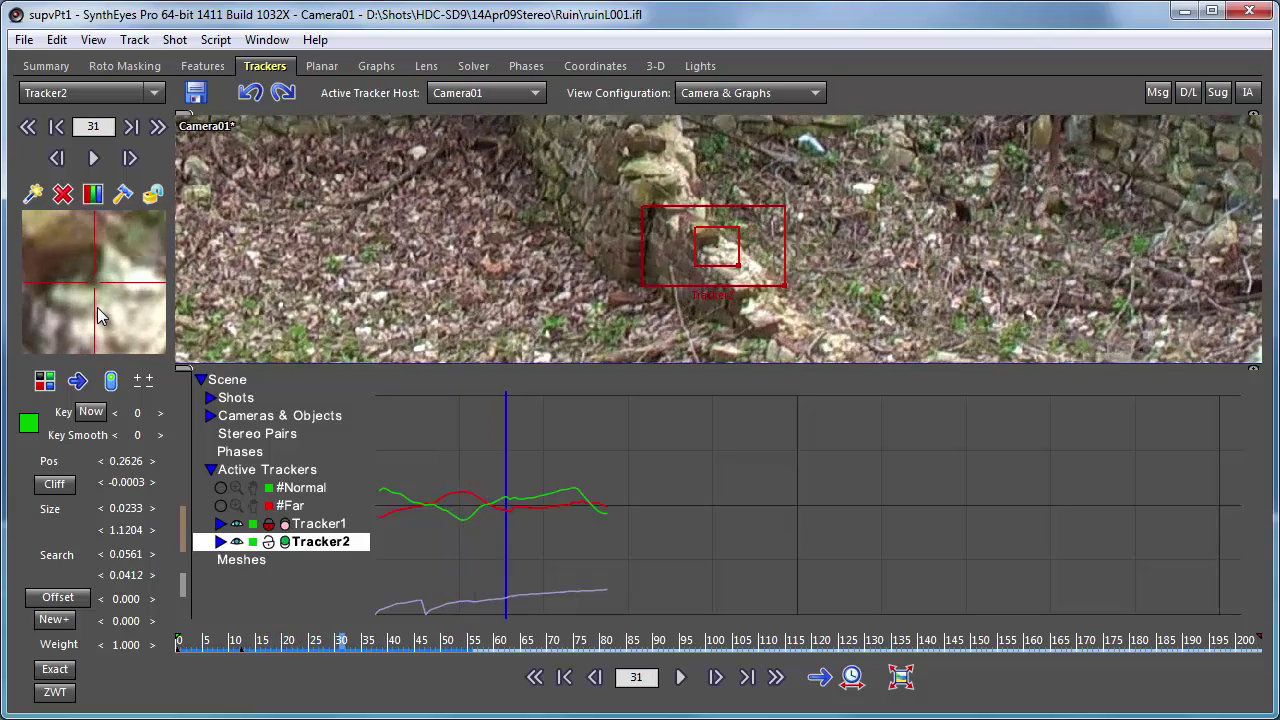
{"action": "scroll", "coordinate": [97, 315], "scroll_direction": "up", "scroll_amount": 2}
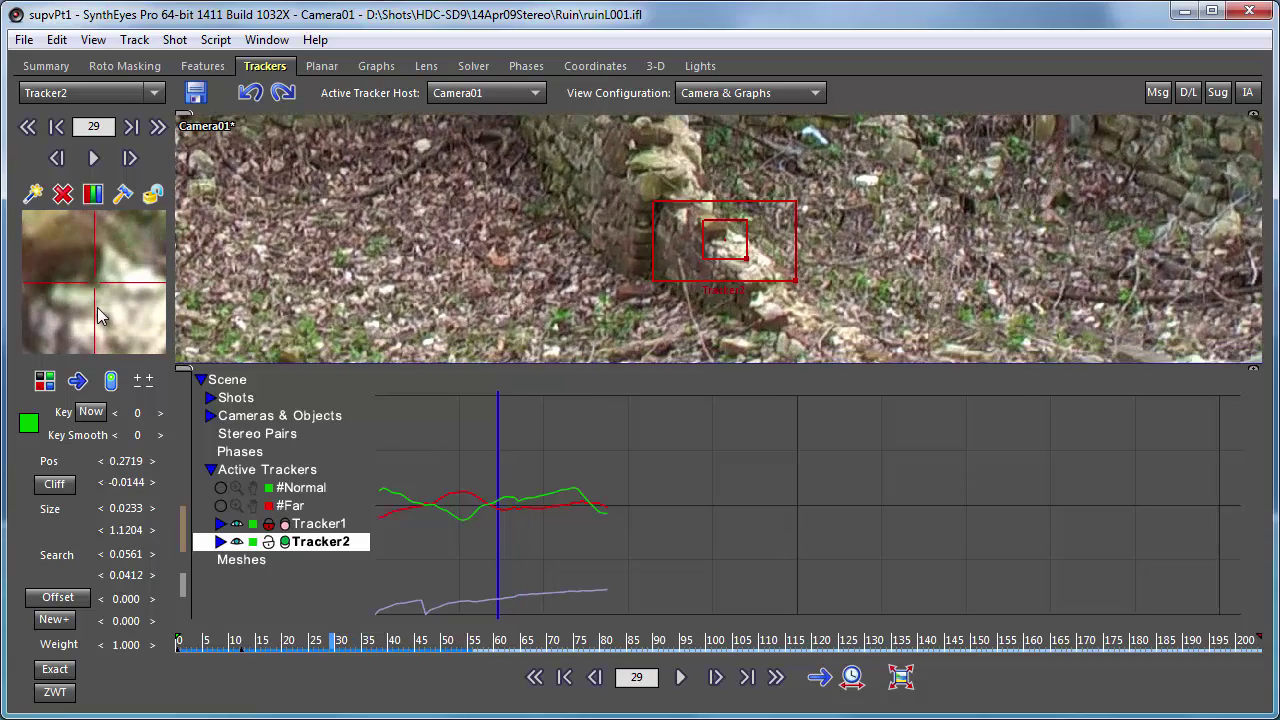
{"action": "left_click_drag", "start_coordinate": [97, 315], "coordinate": [93, 313]}
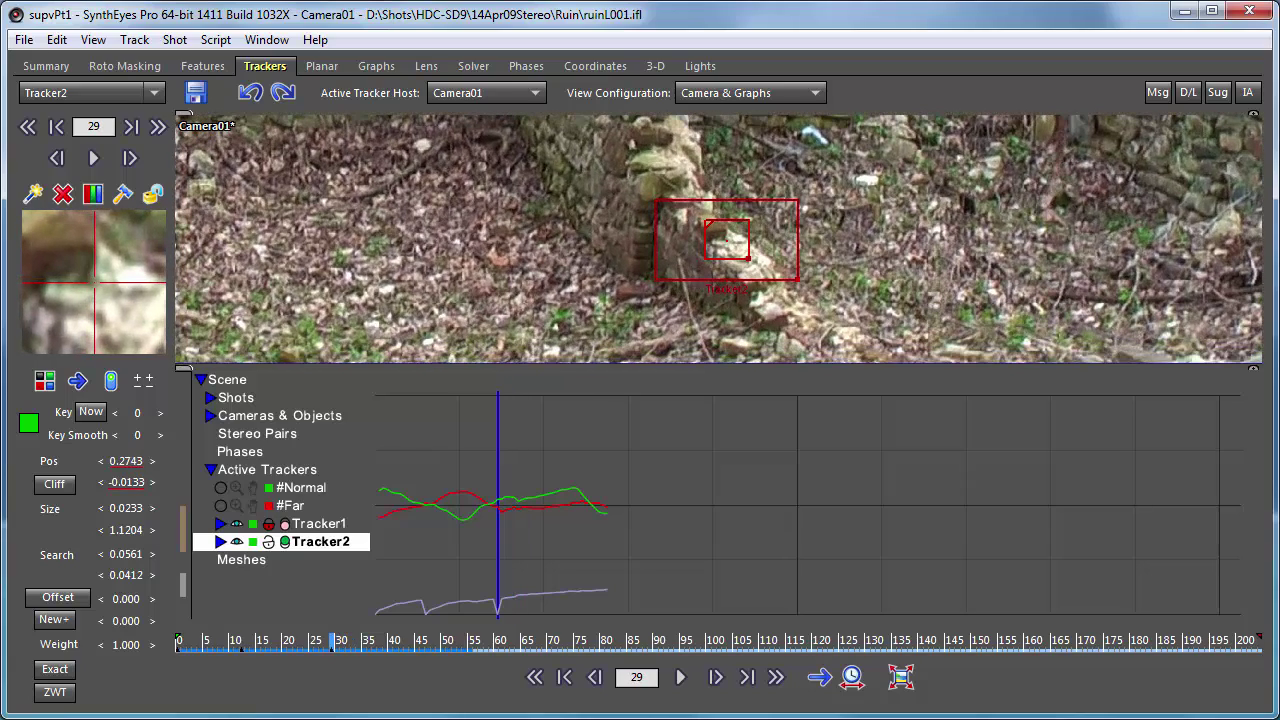
- Step forward through the wall tracker's path and add a position key at frame 48, at 0.2457, 0.1681
{"action": "scroll", "coordinate": [115, 332], "scroll_direction": "down", "scroll_amount": 3}
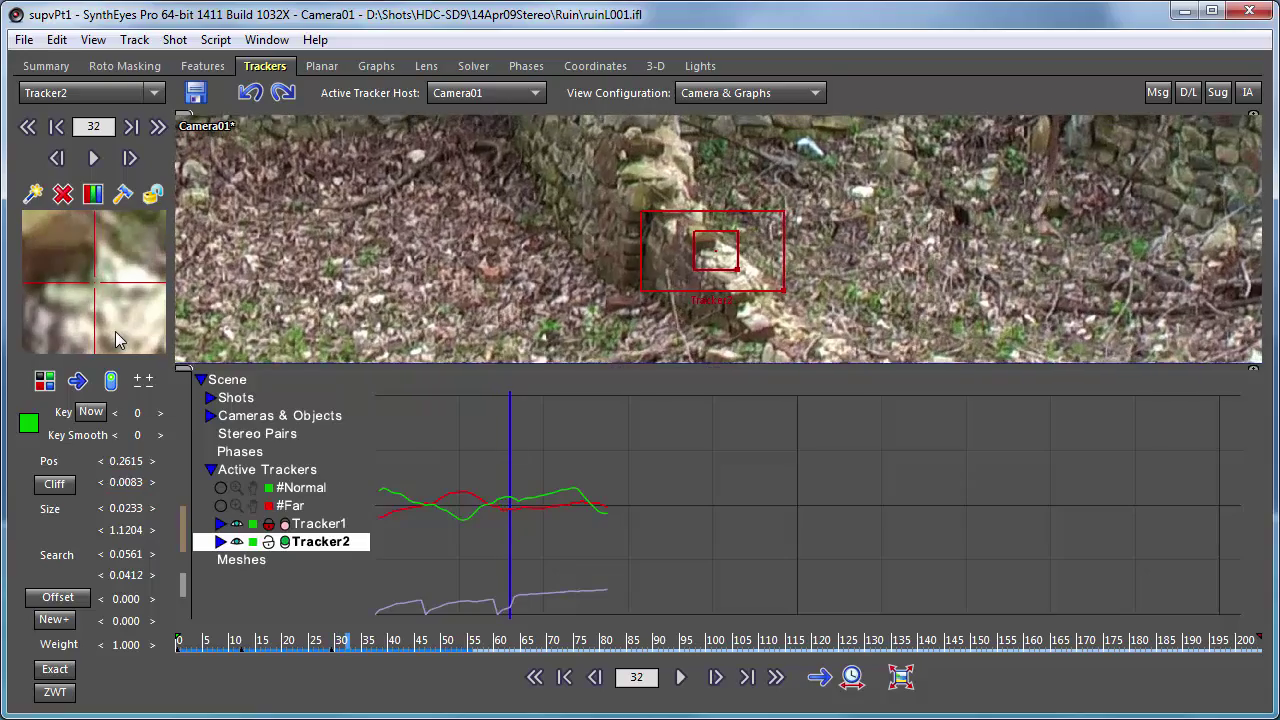
{"action": "scroll", "coordinate": [115, 332], "scroll_direction": "down", "scroll_amount": 12}
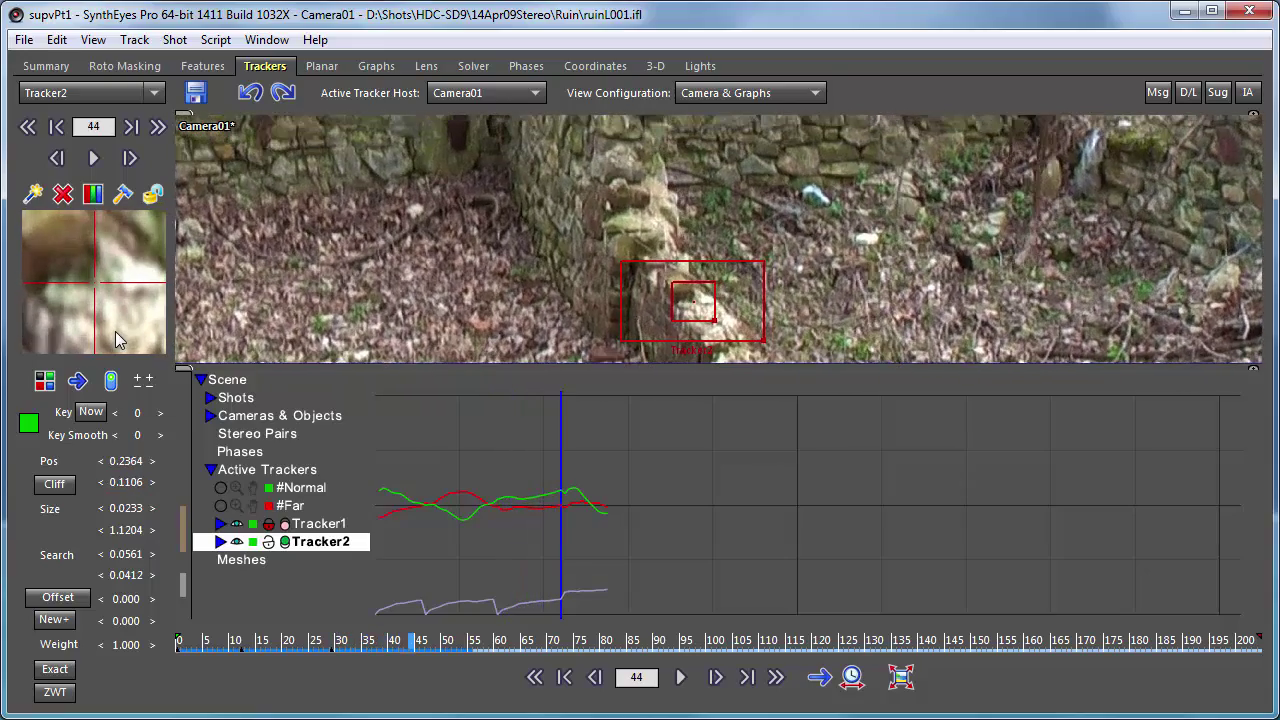
{"action": "scroll", "coordinate": [115, 333], "scroll_direction": "down", "scroll_amount": 4}
{"action": "scroll", "coordinate": [115, 340], "scroll_direction": "down", "scroll_amount": 2}
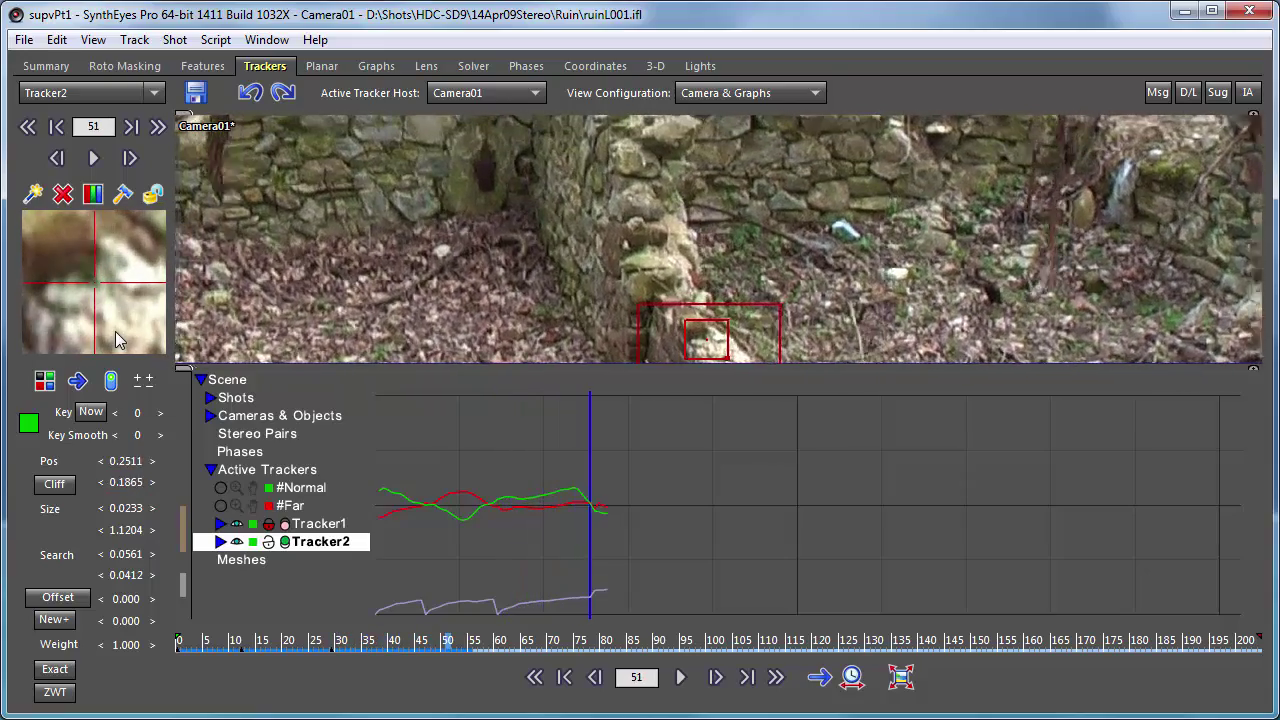
{"action": "scroll", "coordinate": [115, 340], "scroll_direction": "up", "scroll_amount": 2}
{"action": "left_click_drag", "start_coordinate": [115, 340], "coordinate": [108, 334]}
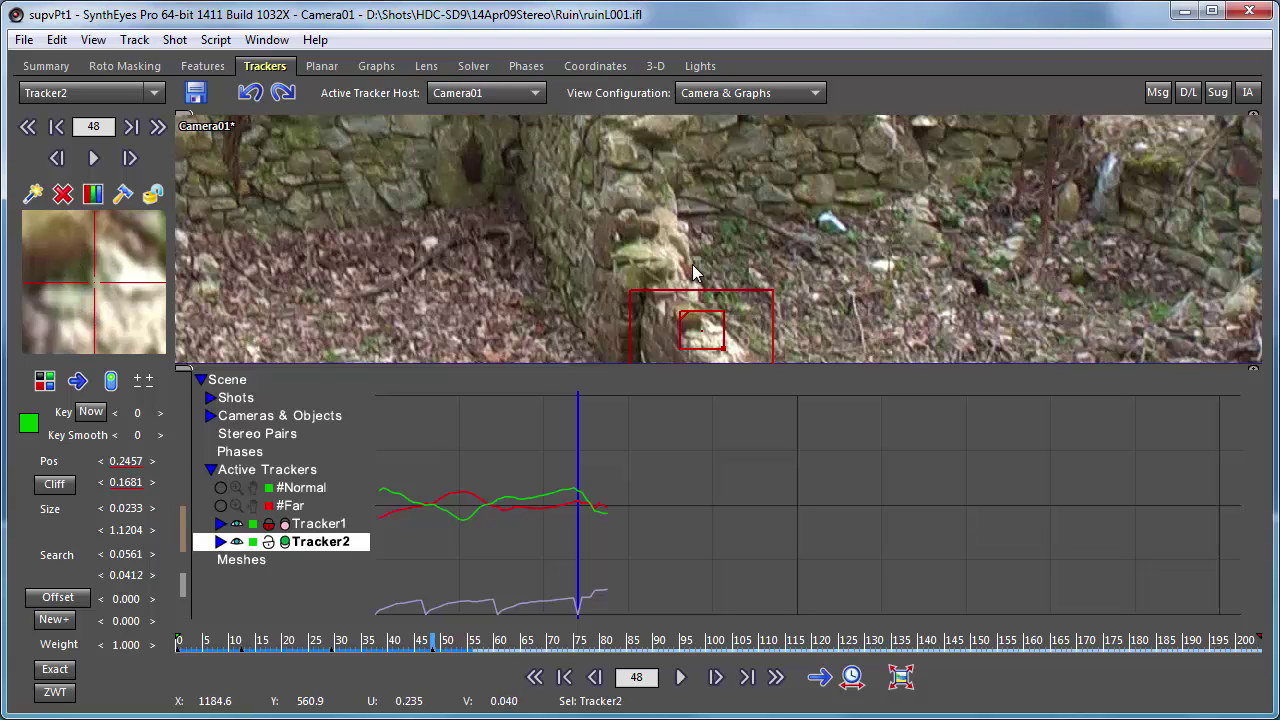
{"action": "middle_click_drag", "start_coordinate": [692, 267], "coordinate": [660, 189]}
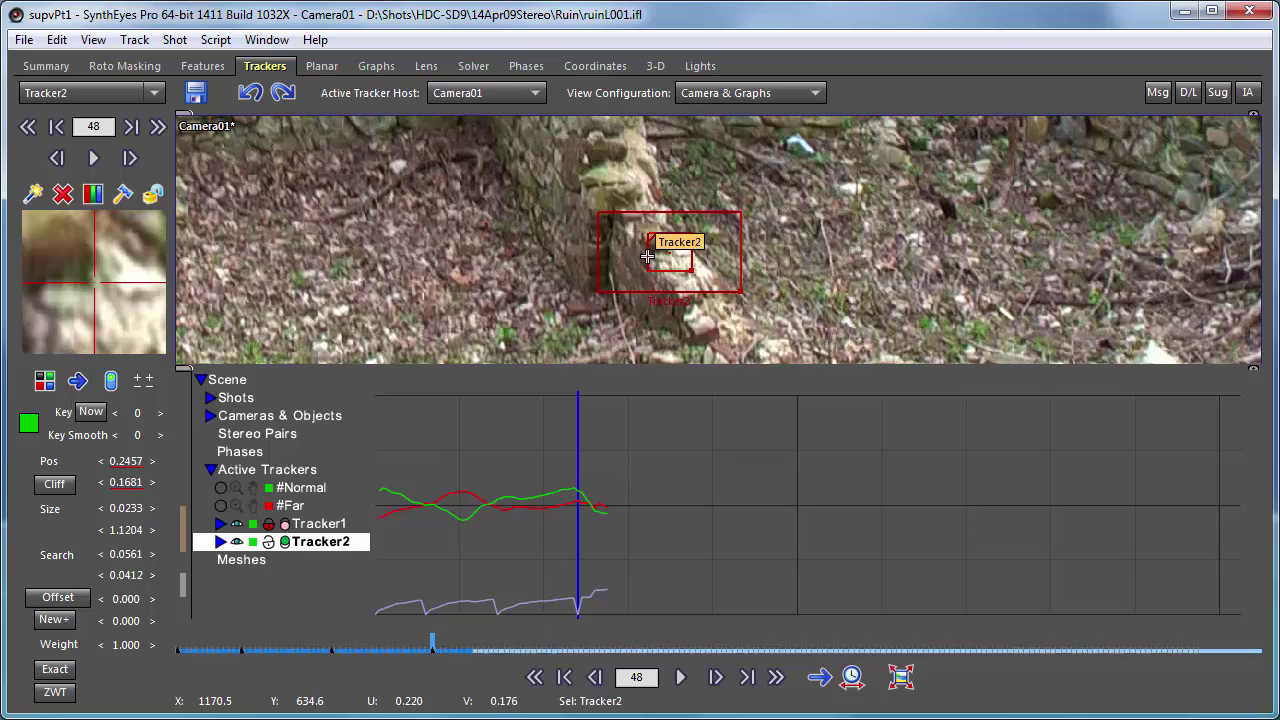
{"action": "left_click_drag", "start_coordinate": [647, 253], "coordinate": [642, 257]}
{"action": "right_click", "coordinate": [642, 257]}
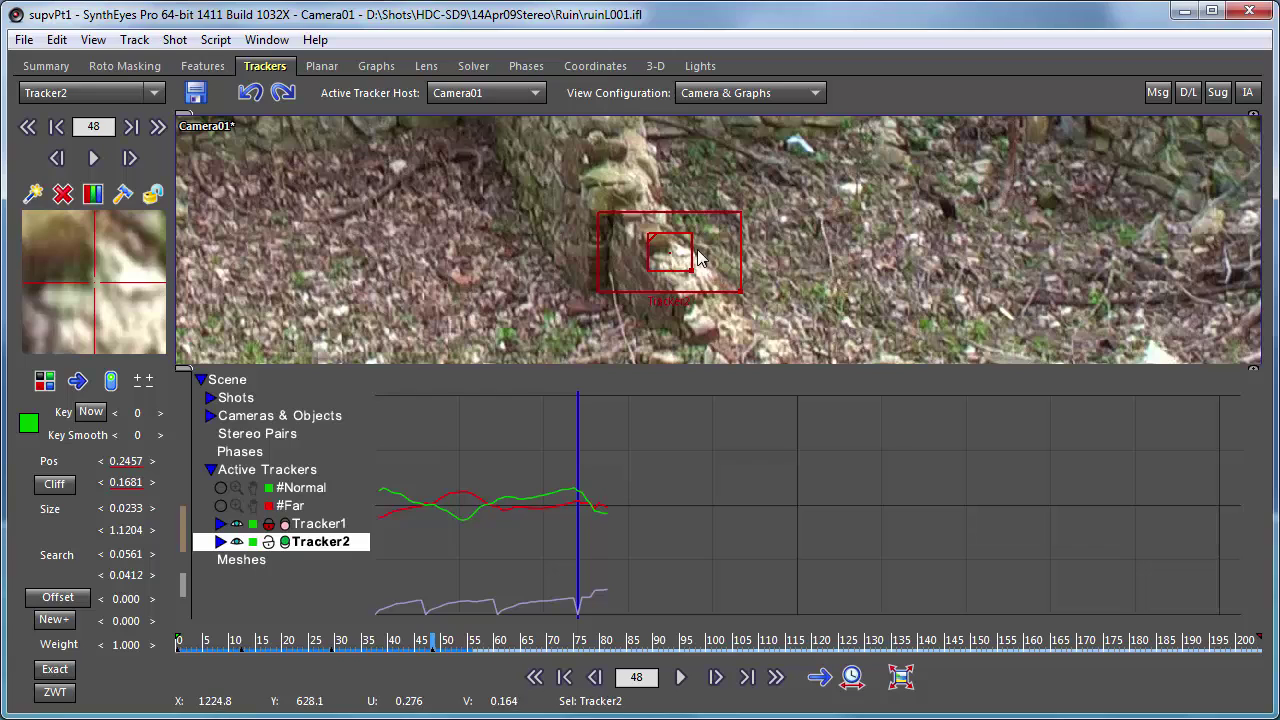
{"action": "left_click_drag", "start_coordinate": [698, 268], "coordinate": [1073, 168]}
{"action": "mouse_move", "coordinate": [762, 230]}
{"action": "left_mouse_down"}
{"action": "mouse_move", "coordinate": [708, 243]}
{"action": "mouse_move", "coordinate": [737, 229]}
{"action": "left_mouse_up"}
{"action": "right_click", "coordinate": [737, 229]}
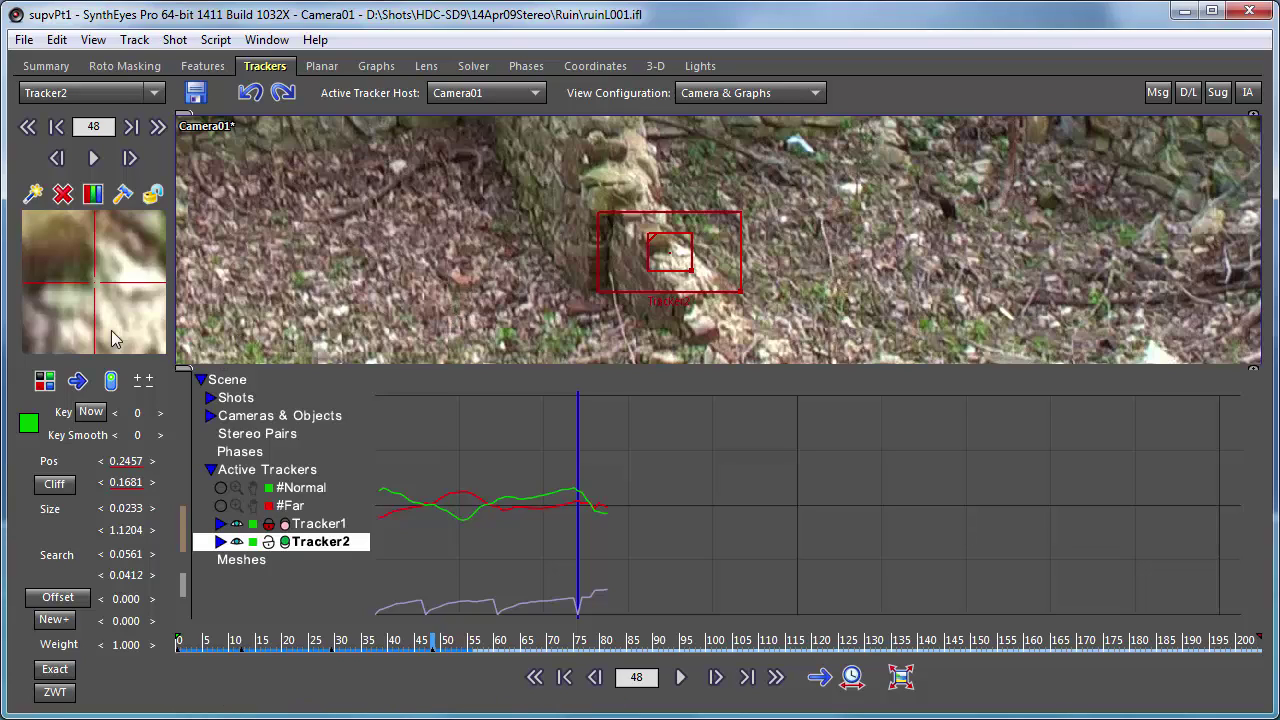
- Fine-tune the wall tracker's position key at frame 48 to 0.2436, 0.1681
{"action": "mouse_move", "coordinate": [84, 306]}
{"action": "left_mouse_down"}
{"action": "mouse_move", "coordinate": [122, 230]}
{"action": "mouse_move", "coordinate": [24, 317]}
{"action": "mouse_move", "coordinate": [138, 329]}
{"action": "mouse_move", "coordinate": [79, 362]}
{"action": "mouse_move", "coordinate": [115, 288]}
{"action": "mouse_move", "coordinate": [100, 300]}
{"action": "mouse_move", "coordinate": [97, 290]}
{"action": "left_mouse_up"}
{"action": "left_click_drag", "start_coordinate": [85, 311], "coordinate": [84, 311]}
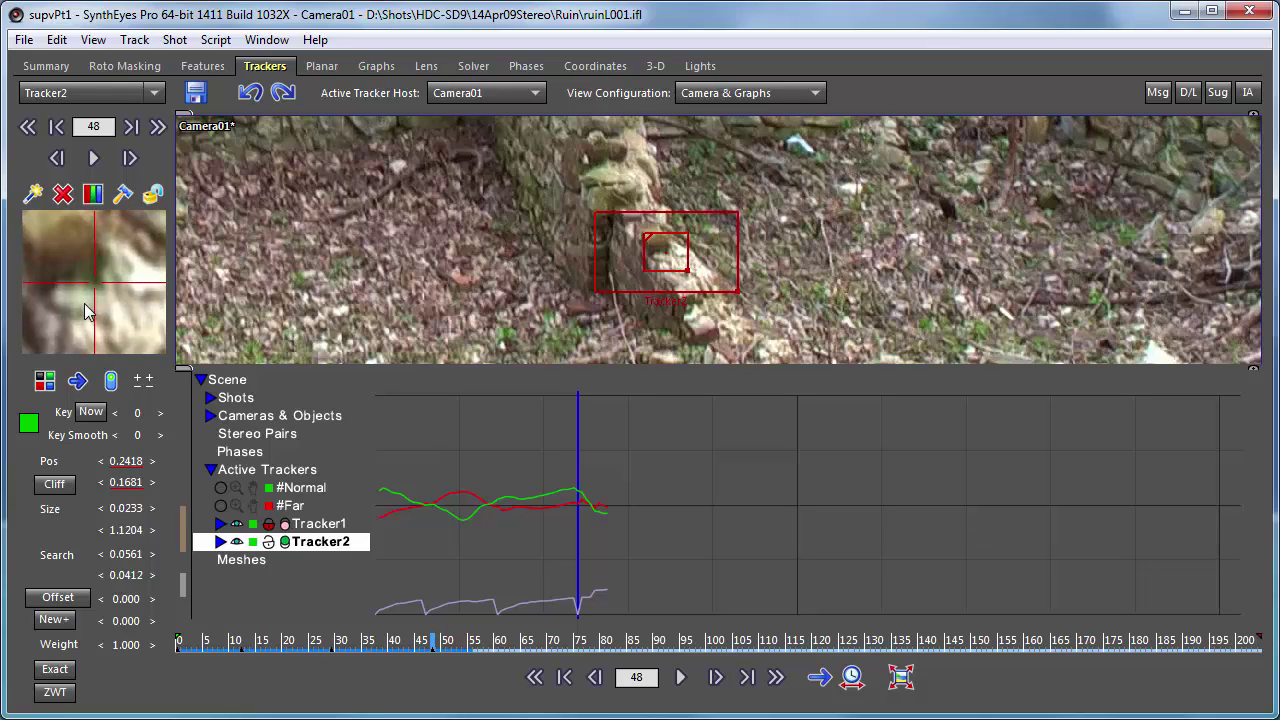
{"action": "key", "text": "Right"}
{"action": "key", "text": "Right"}
{"action": "key", "text": "Right"}
{"action": "key", "text": "Right"}
{"action": "key", "text": "Right"}
{"action": "key", "text": "Right"}
{"action": "key", "text": "Right"}
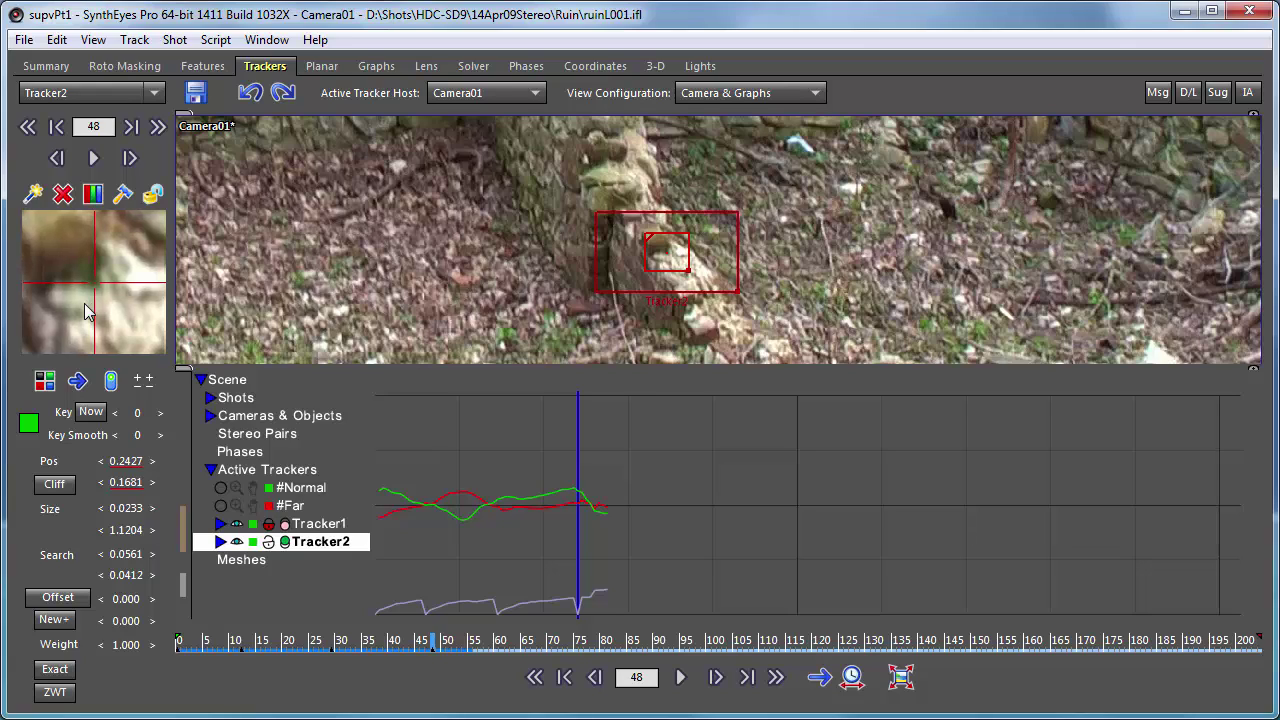
{"action": "key", "text": "Right"}
{"action": "key", "text": "Right"}
{"action": "key", "text": "Right"}
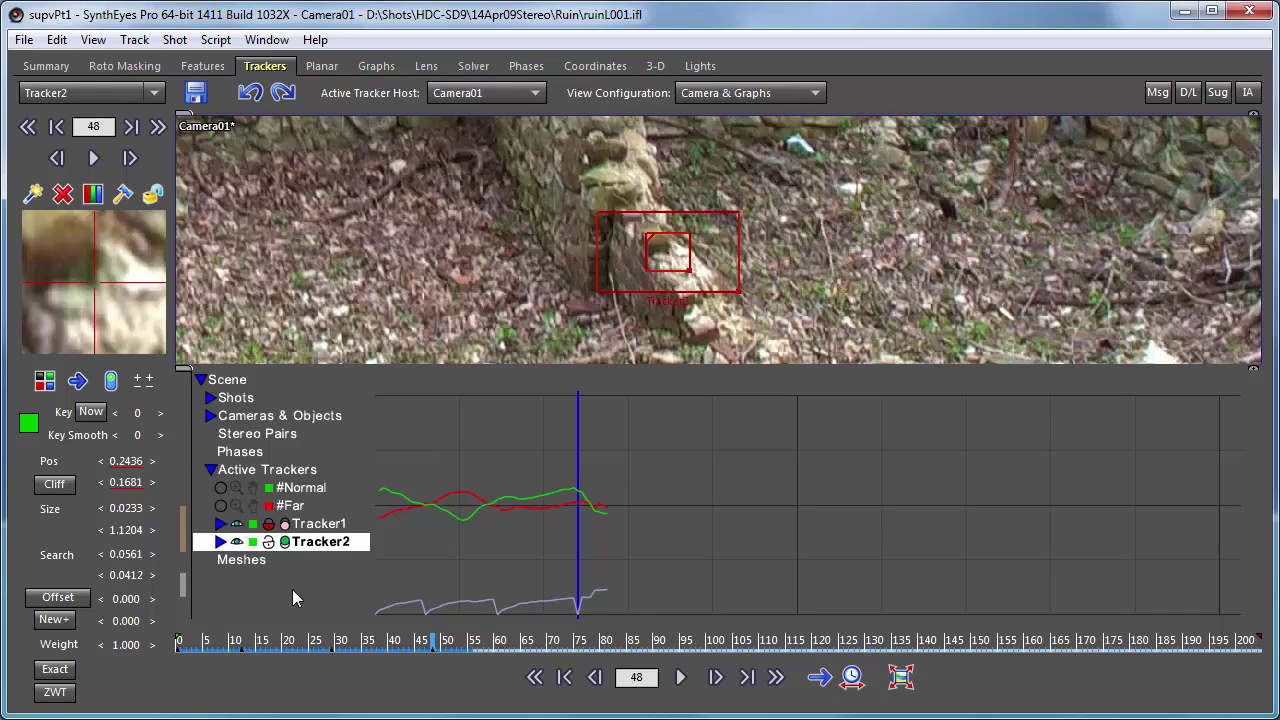
- Key the wall tracker at frame 20 without moving it, and step forward to frame 42 to check its path
{"action": "left_click", "coordinate": [222, 646]}
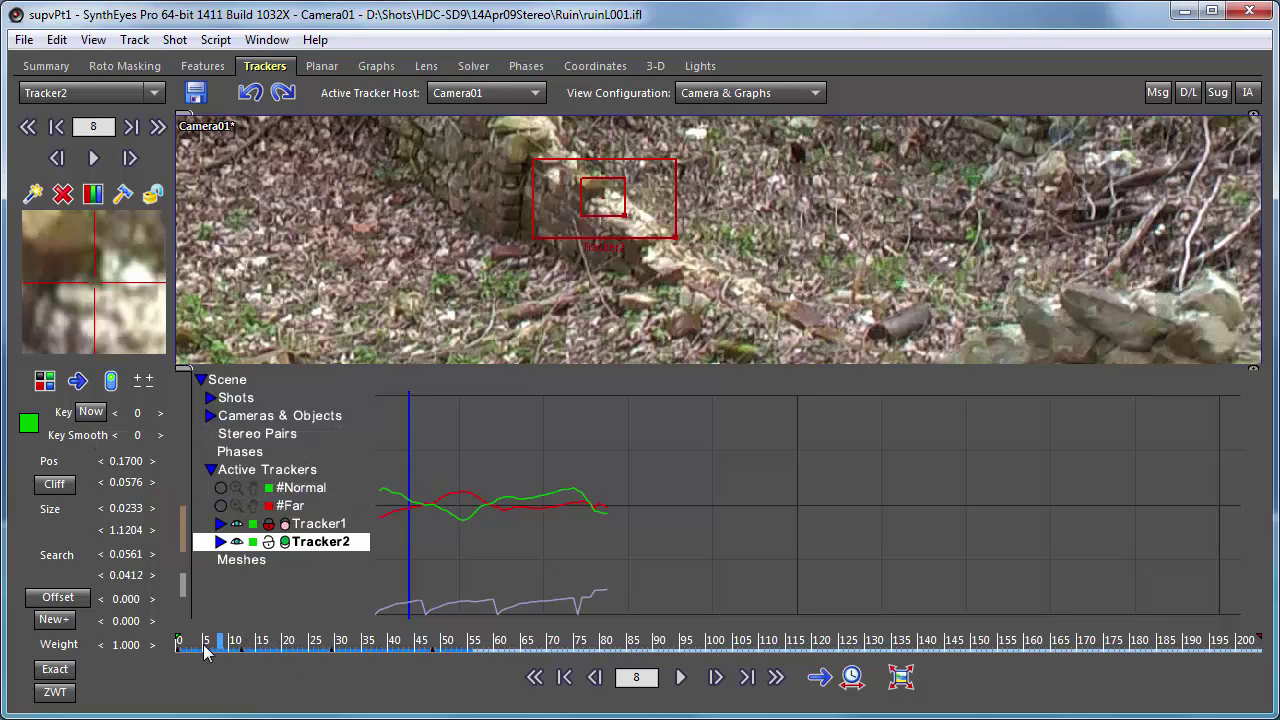
{"action": "left_click_drag", "start_coordinate": [284, 648], "coordinate": [284, 647]}
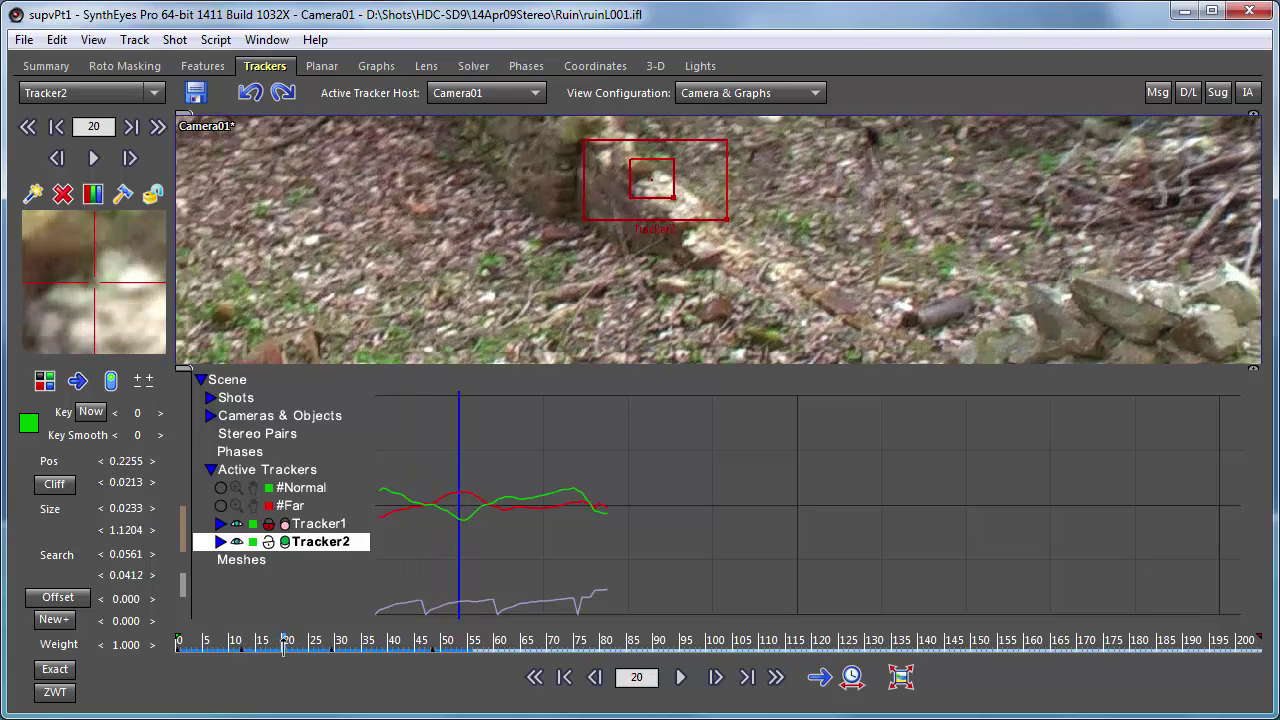
{"action": "left_click", "coordinate": [90, 412]}
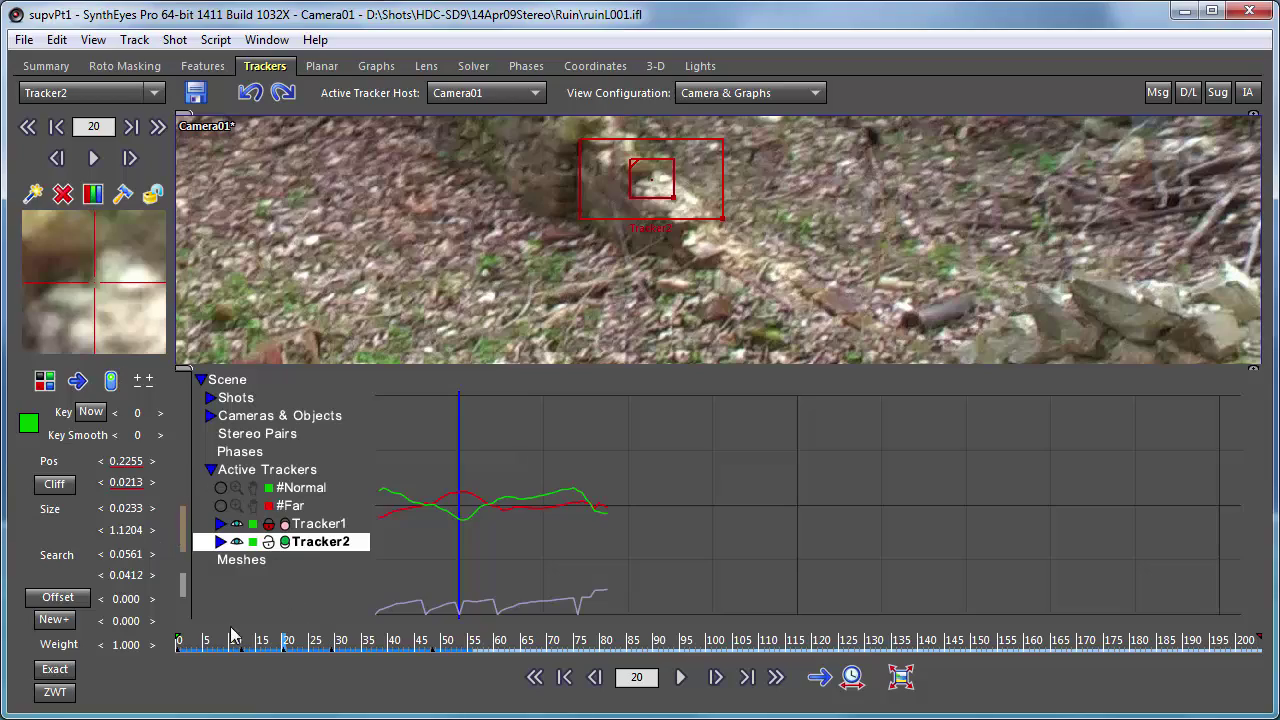
{"action": "scroll", "coordinate": [105, 323], "scroll_direction": "down", "scroll_amount": 17}
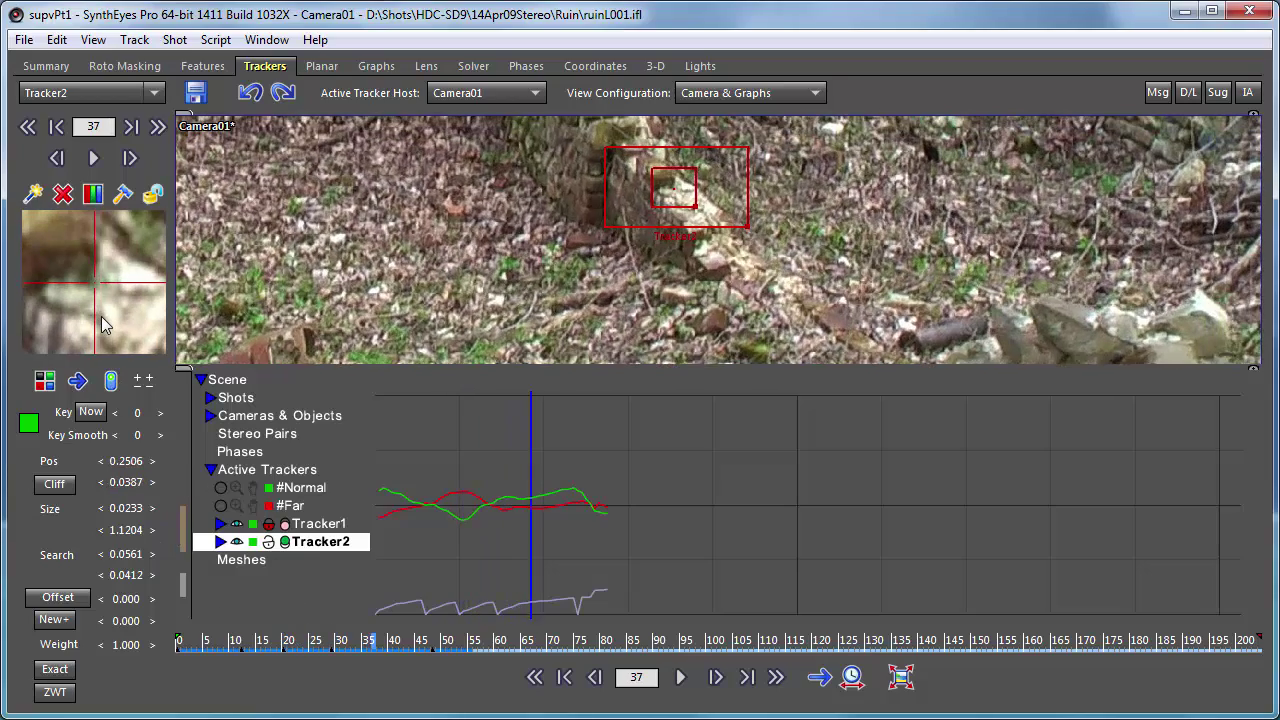
{"action": "scroll", "coordinate": [105, 323], "scroll_direction": "down", "scroll_amount": 5}
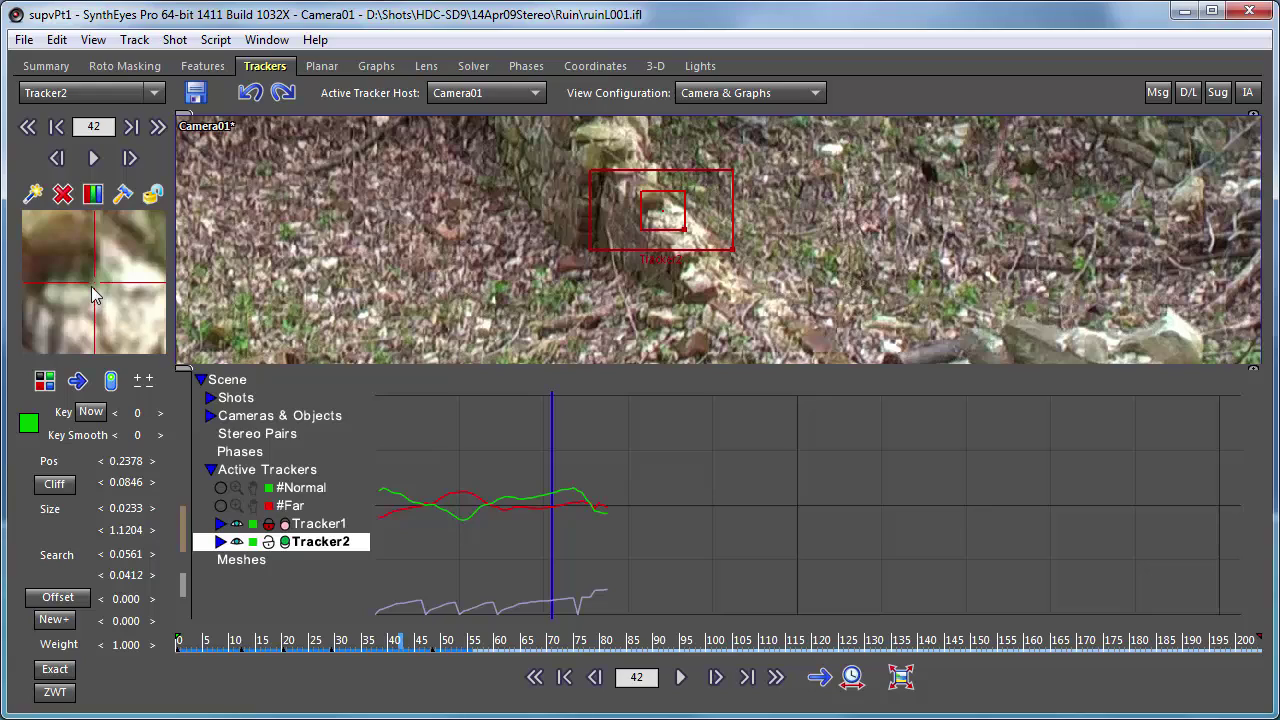
{"action": "left_click", "coordinate": [100, 308]}
- Return to frame 7, clear the wall tracker's path and keys beyond it, and set automatic keying to every 12 frames
{"action": "left_click", "coordinate": [218, 647]}
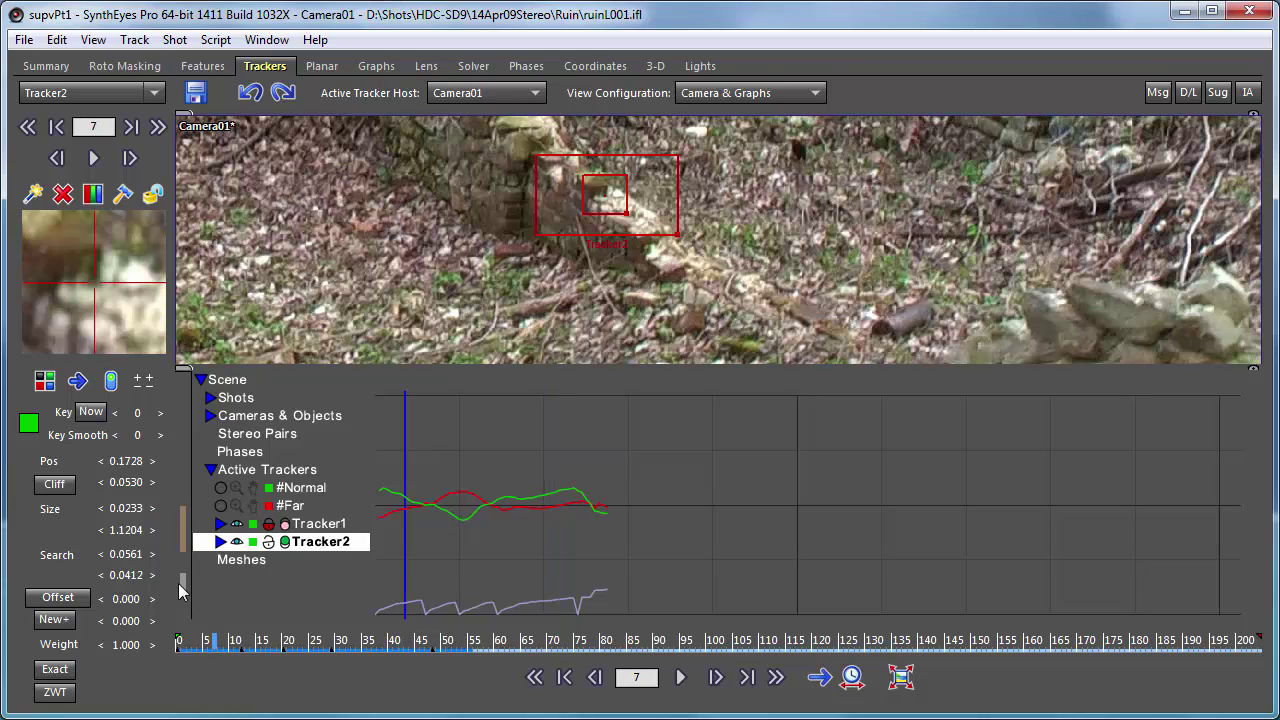
{"action": "left_click", "coordinate": [91, 412]}
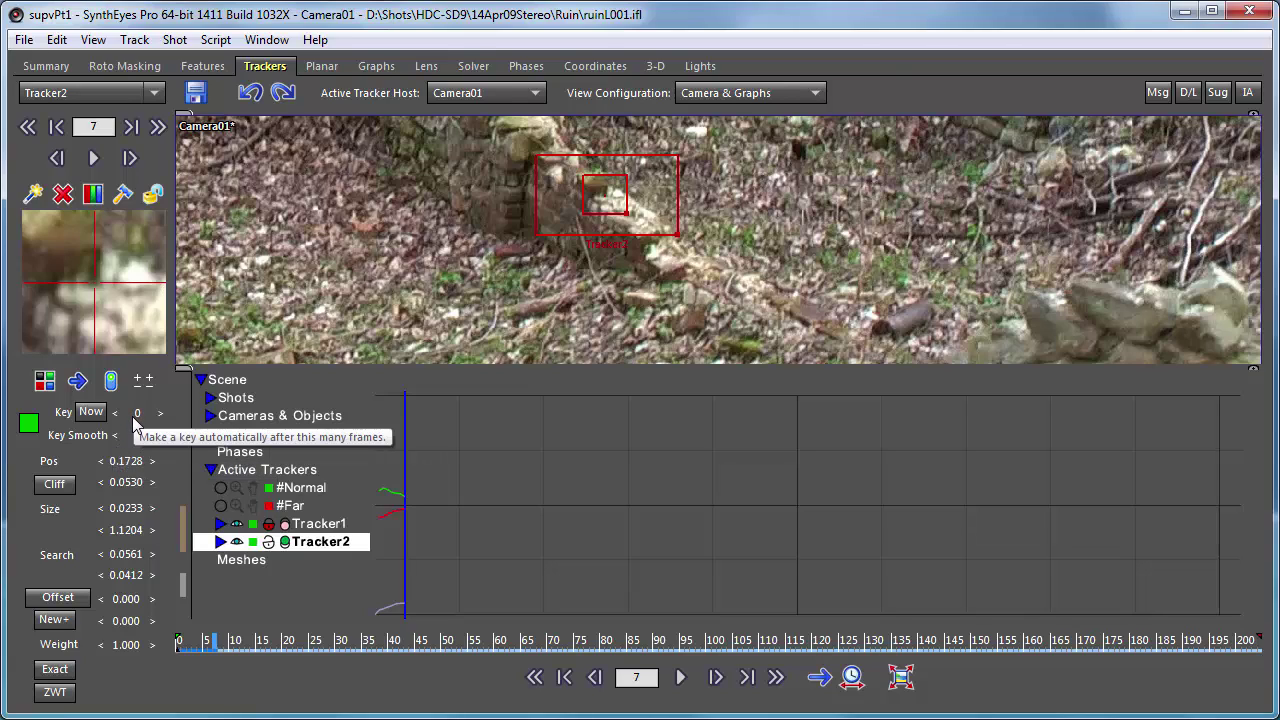
{"action": "left_click_drag", "start_coordinate": [135, 416], "coordinate": [156, 416]}
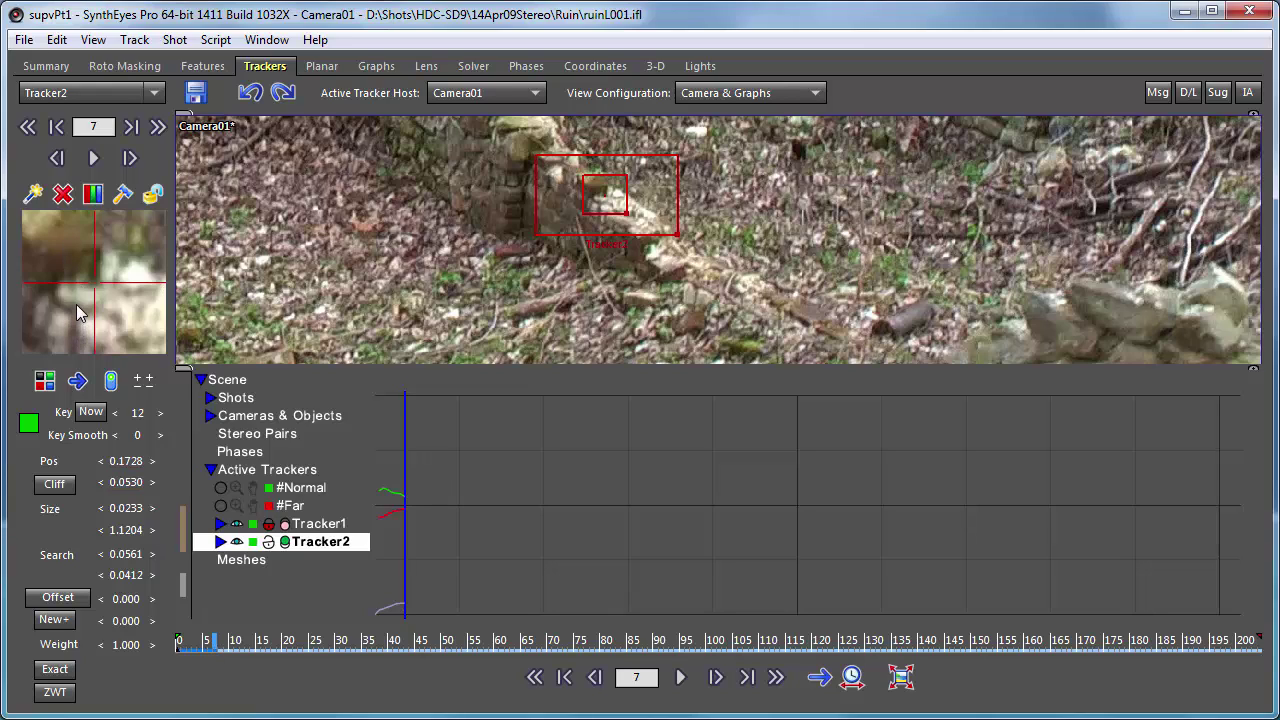
- Track the wall stone forward from frame 7 past frame 63 with automatic keys
{"action": "scroll", "coordinate": [79, 304], "scroll_direction": "down", "scroll_amount": 3}
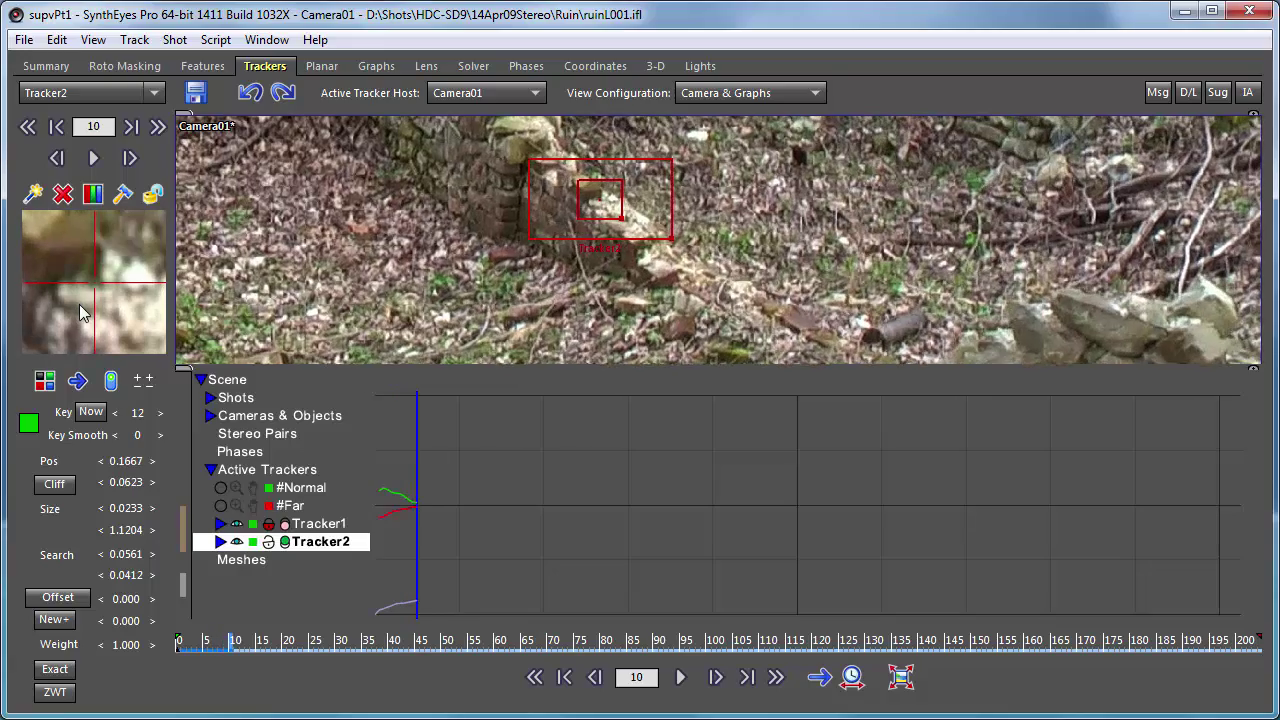
{"action": "scroll", "coordinate": [80, 313], "scroll_direction": "down", "scroll_amount": 8}
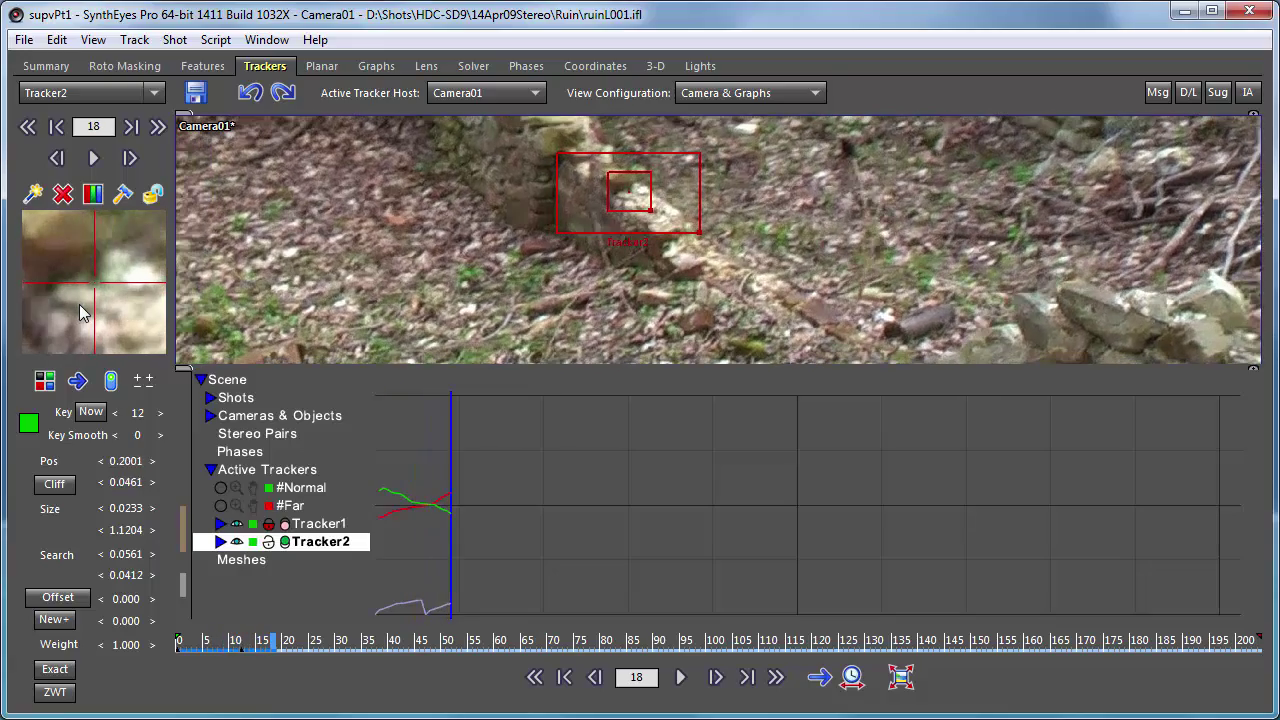
{"action": "scroll", "coordinate": [80, 313], "scroll_direction": "down", "scroll_amount": 9}
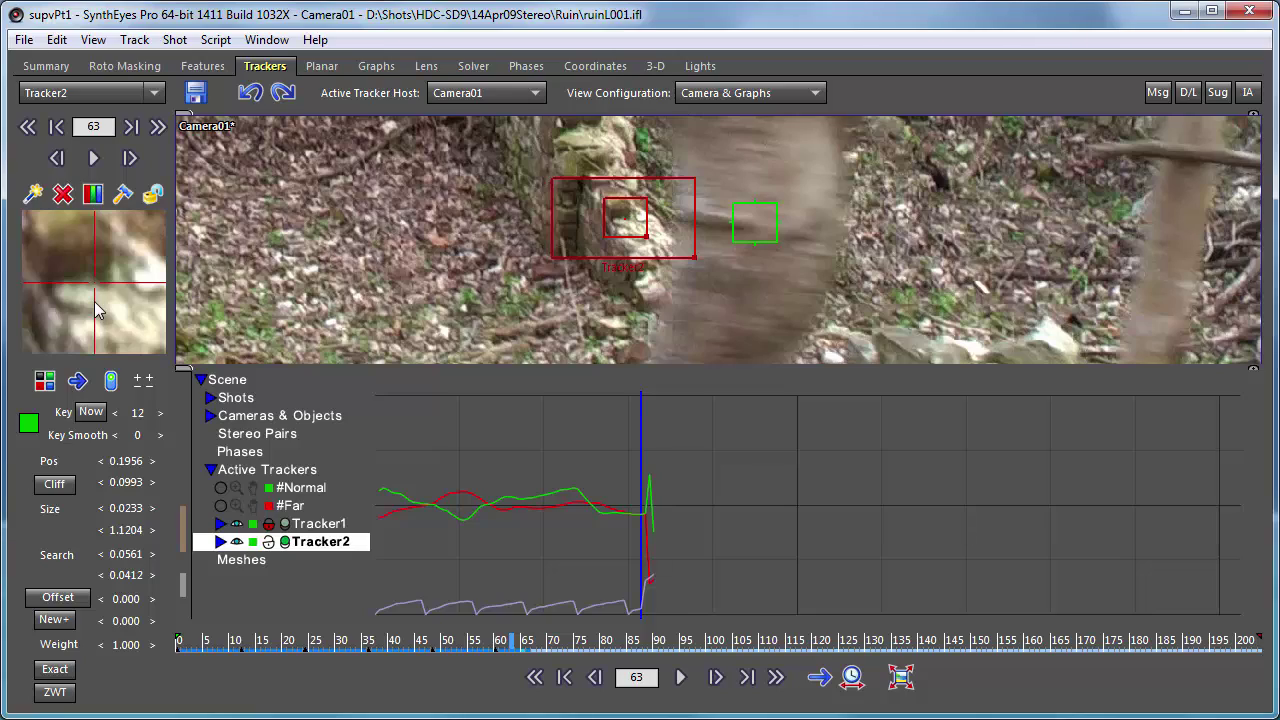
- Jump back and forth between the wall tracker's keys from frame 0 to frame 48 to compare their alignment on the stone
{"action": "scroll", "coordinate": [95, 310], "scroll_direction": "up", "scroll_amount": 5, "text": "shift"}
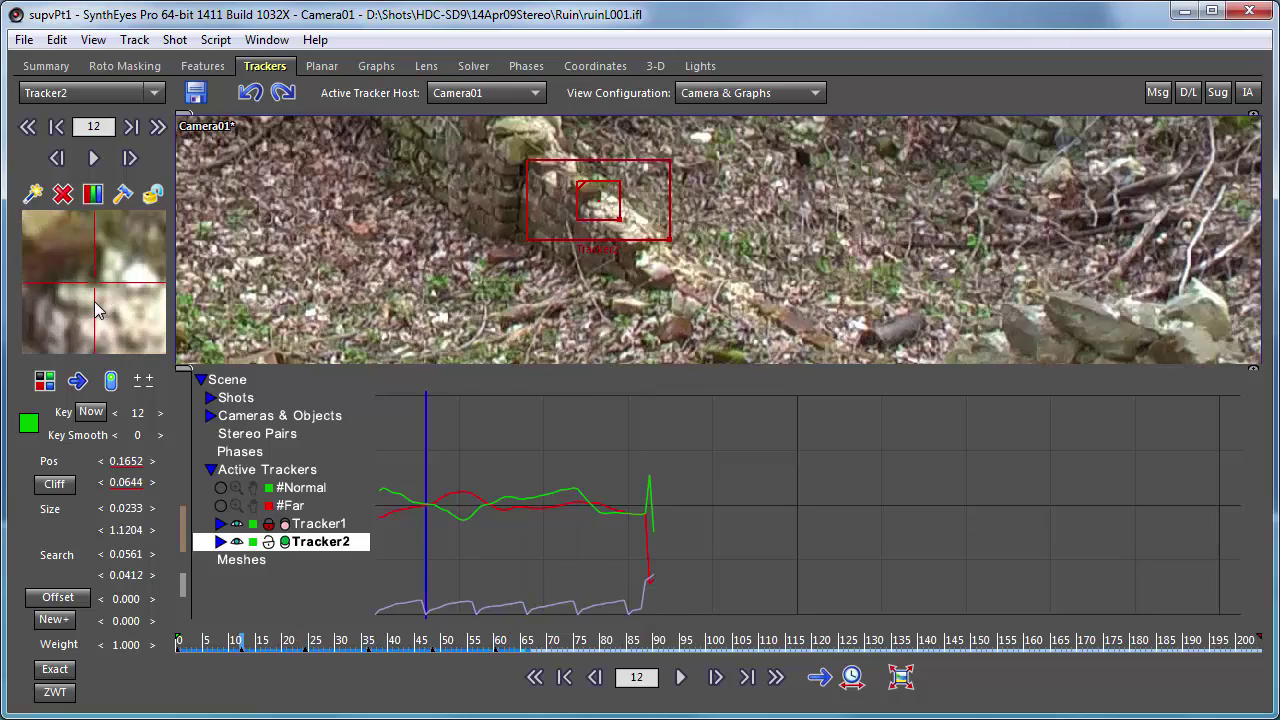
{"action": "scroll", "coordinate": [95, 310], "scroll_direction": "down", "scroll_amount": 4, "text": "shift"}
{"action": "scroll", "coordinate": [95, 310], "scroll_direction": "up", "scroll_amount": 2, "text": "shift"}
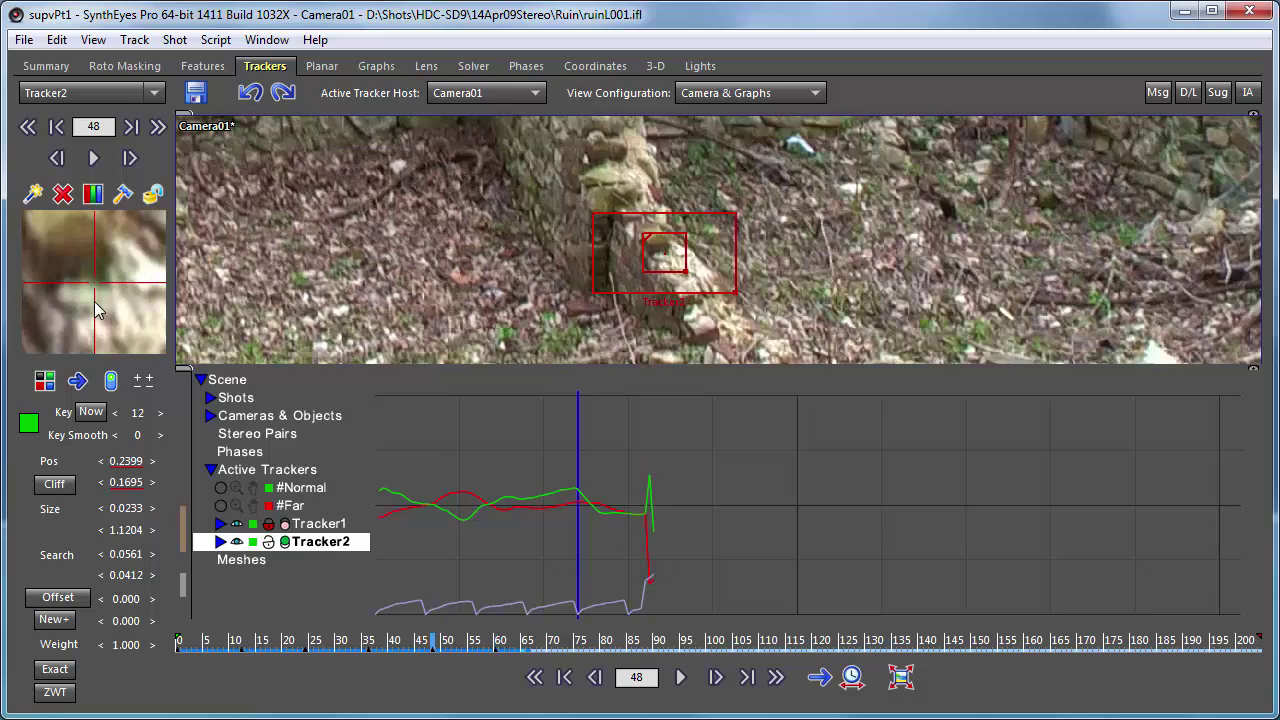
{"action": "scroll", "coordinate": [95, 310], "scroll_direction": "up", "scroll_amount": 1, "text": "shift"}
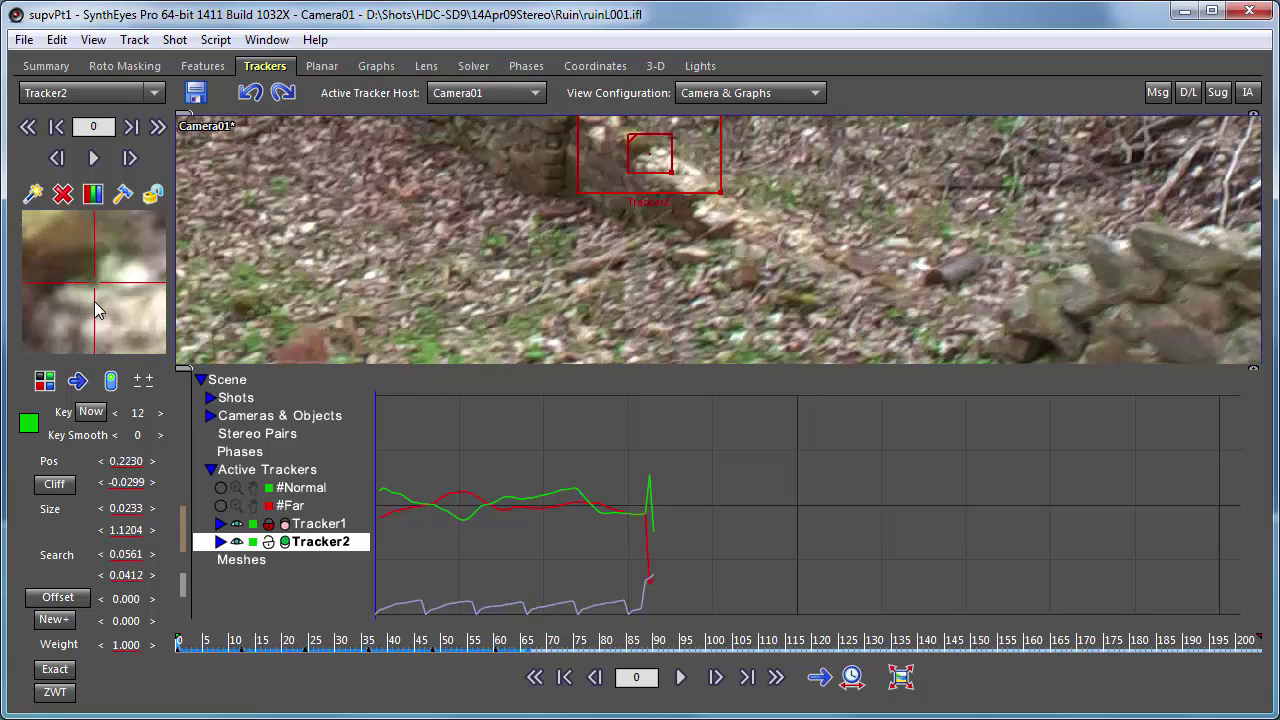
{"action": "scroll", "coordinate": [95, 310], "scroll_direction": "down", "scroll_amount": 1, "text": "shift"}
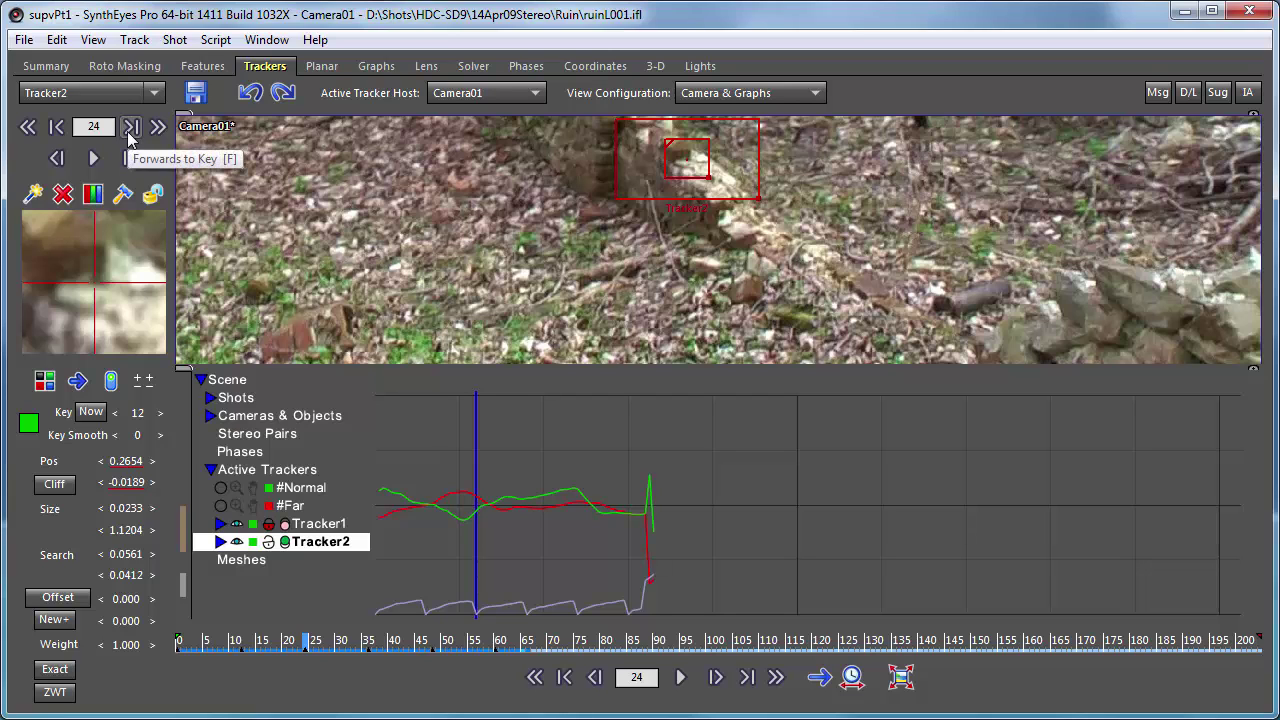
{"action": "left_click", "coordinate": [129, 127]}
{"action": "left_click", "coordinate": [129, 127]}
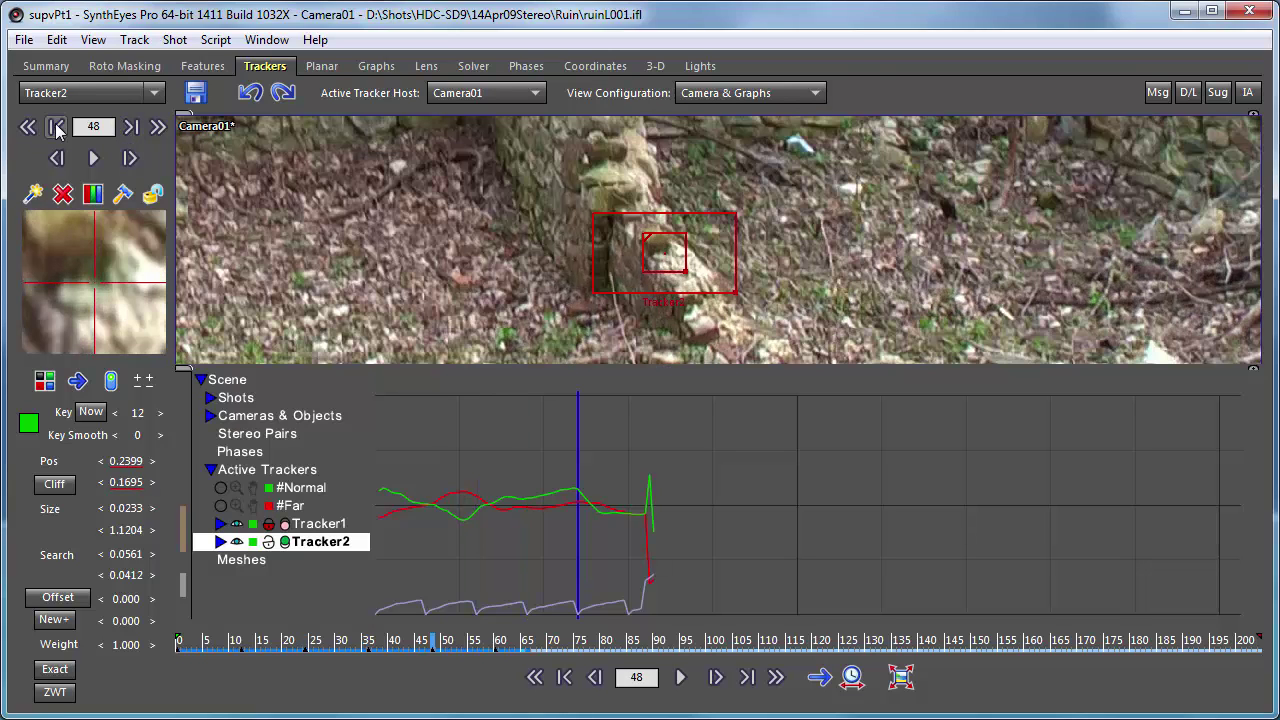
{"action": "left_click", "coordinate": [56, 127]}
{"action": "left_click", "coordinate": [56, 127]}
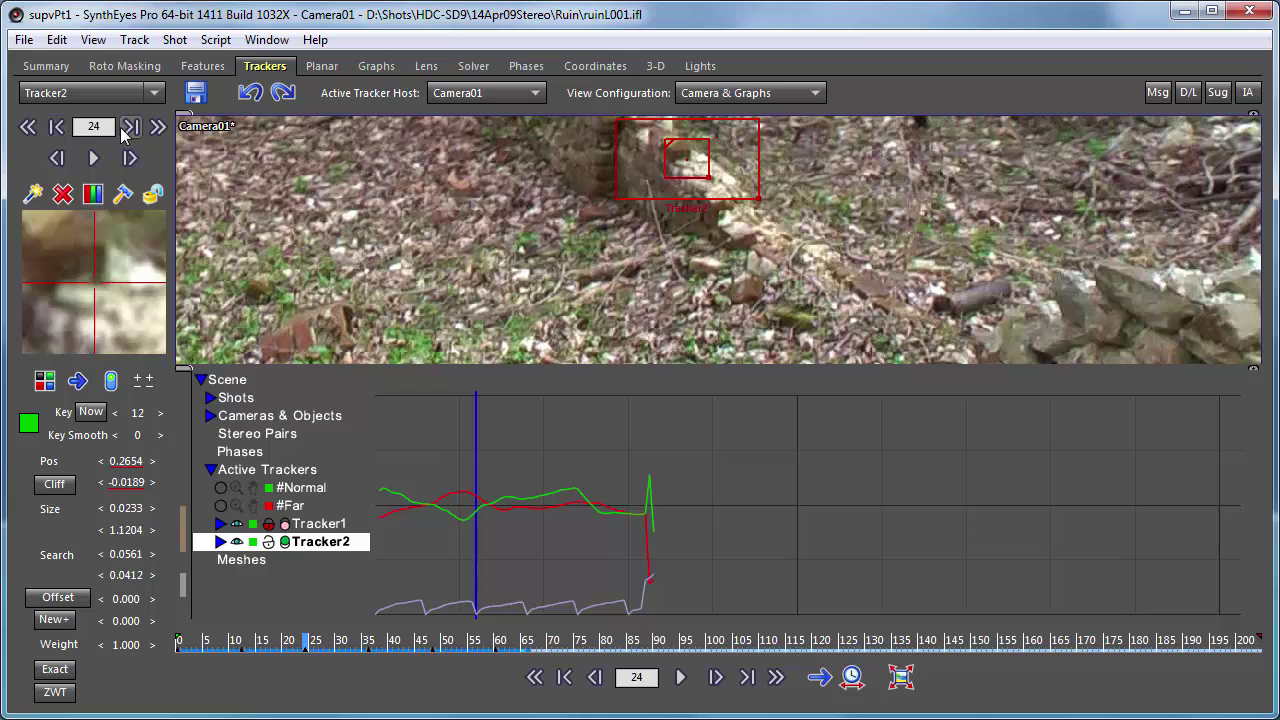
{"action": "left_click", "coordinate": [130, 128]}
{"action": "left_click", "coordinate": [130, 128]}
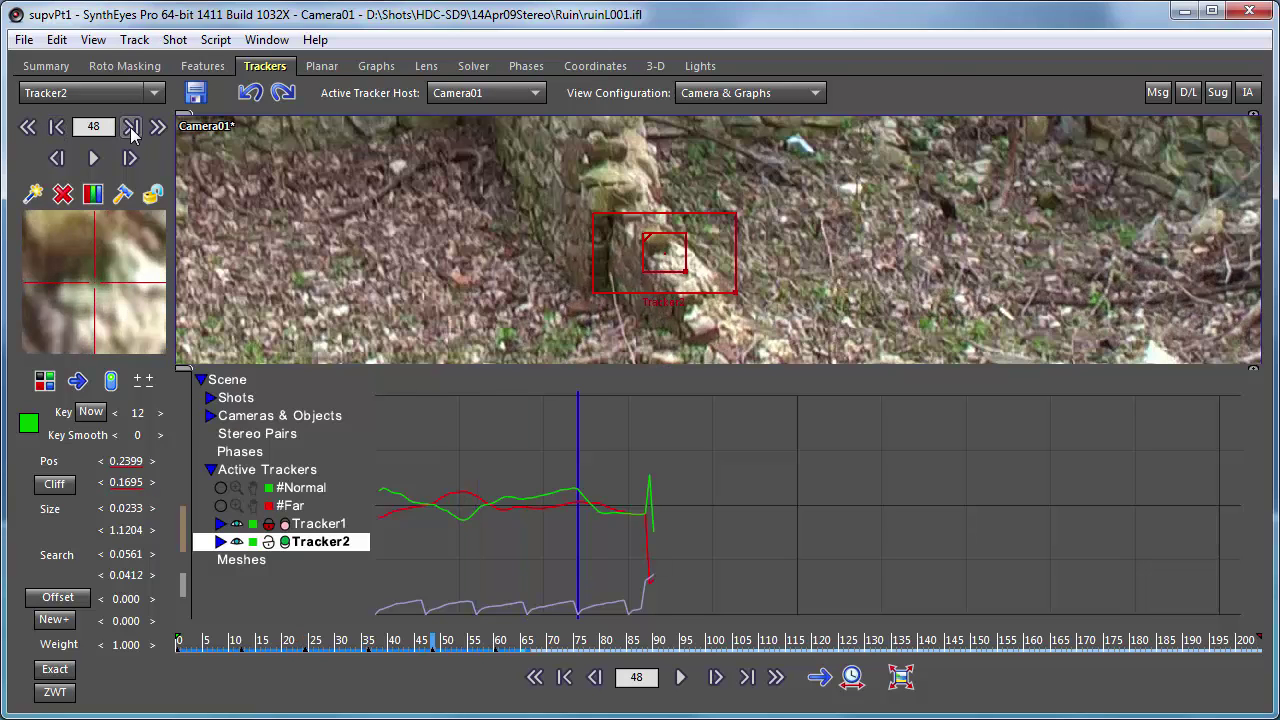
- Return to the wall tracker's key at frame 12 and nudge its position to 0.1671, 0.0644
{"action": "key", "text": "a"}
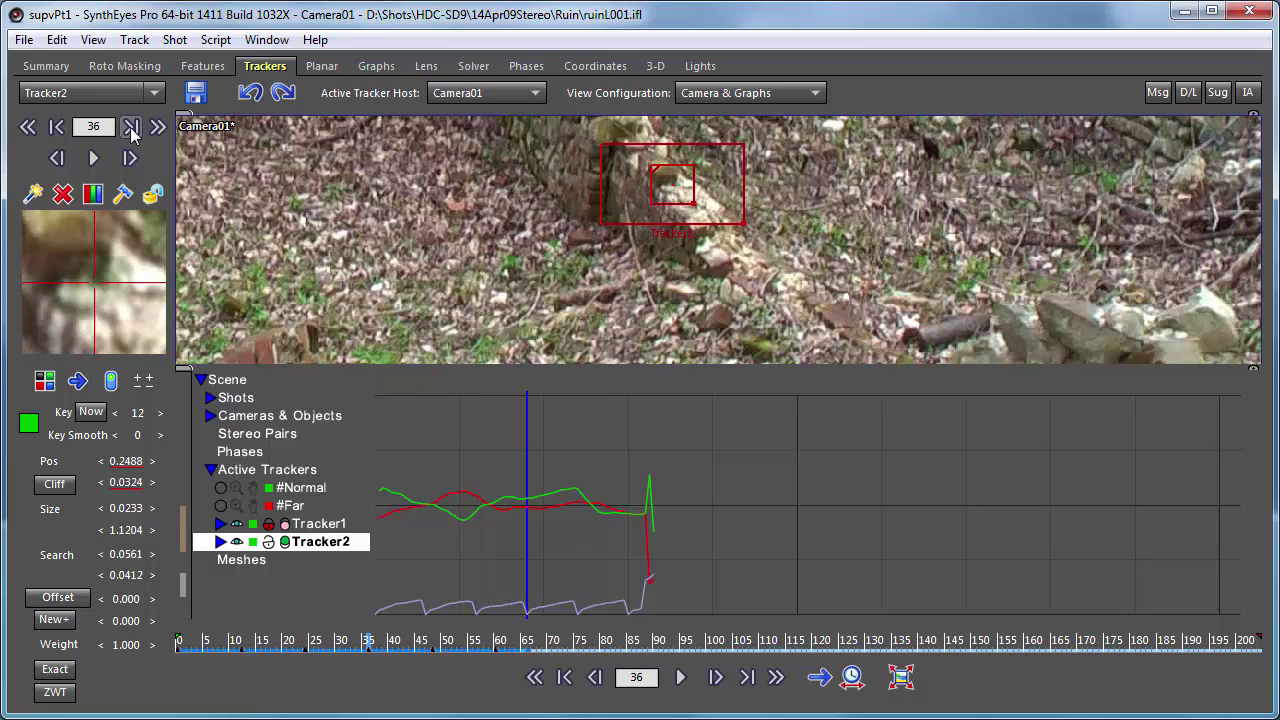
{"action": "key", "text": "a"}
{"action": "key", "text": "a"}
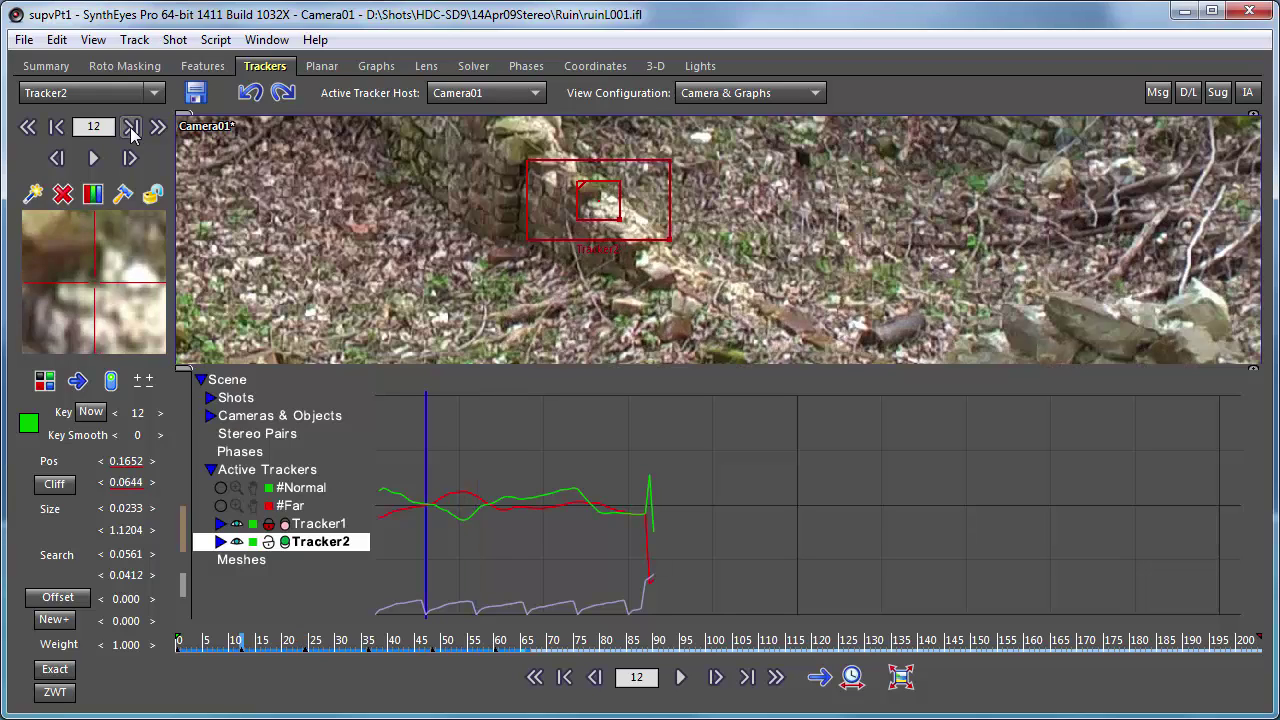
{"action": "key", "text": "Right"}
{"action": "key", "text": "Right"}
{"action": "key", "text": "Right"}
{"action": "key", "text": "Right"}
{"action": "key", "text": "Right"}
{"action": "key", "text": "Right"}
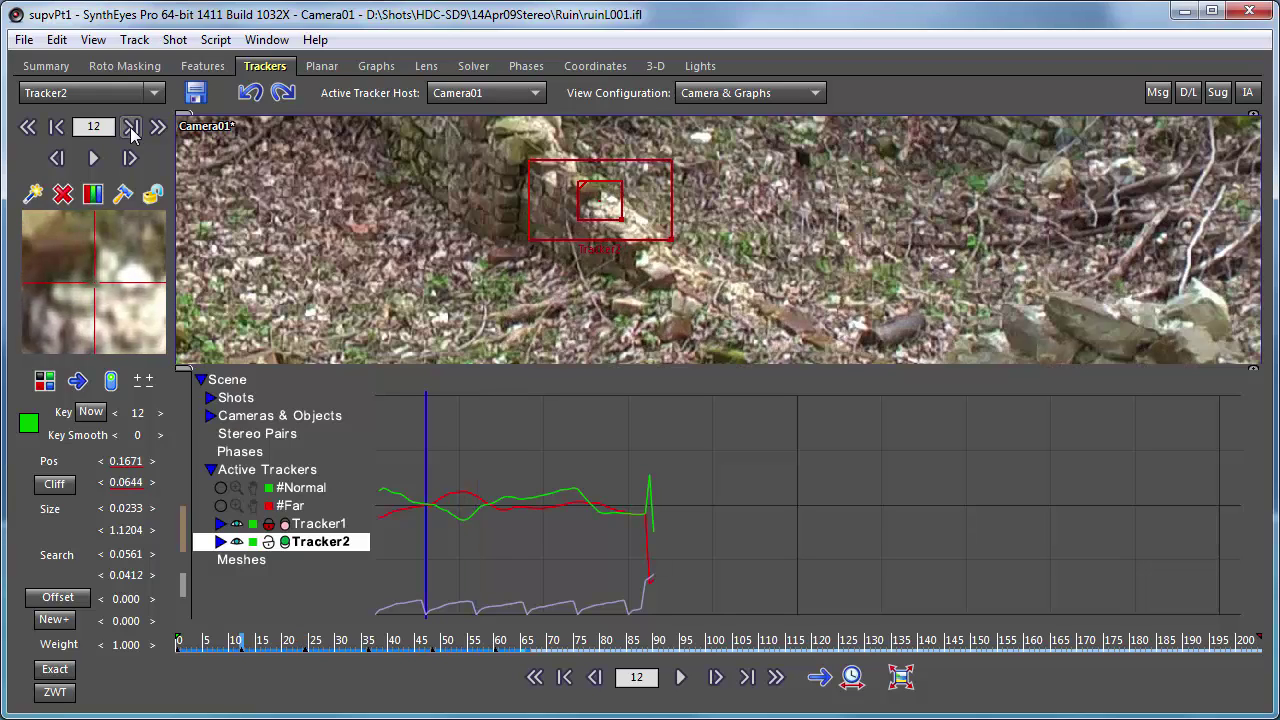
- Advance to the wall tracker's key at frame 24 and nudge its position to 0.2667, -0.0189
{"action": "left_click", "coordinate": [131, 129]}
{"action": "key", "text": "Right"}
{"action": "key", "text": "Right"}
{"action": "key", "text": "Right"}
{"action": "key", "text": "Right"}
{"action": "key", "text": "Right"}
{"action": "key", "text": "Right"}
{"action": "key", "text": "Right"}
{"action": "key", "text": "Right"}
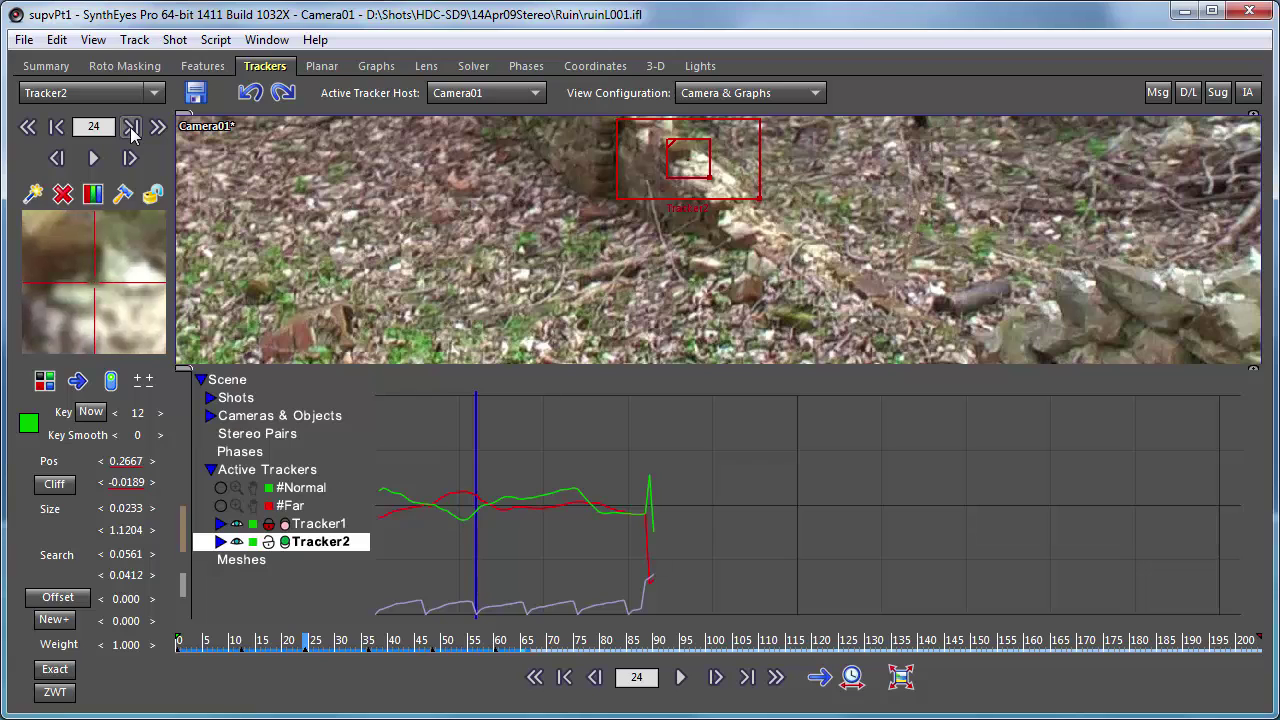
- Nudge the wall tracker's key at frame 24 to 0.2687, -0.0189 and its key at frame 36 to 0.2527, 0.0324
{"action": "key", "text": "Right"}
{"action": "key", "text": "Right"}
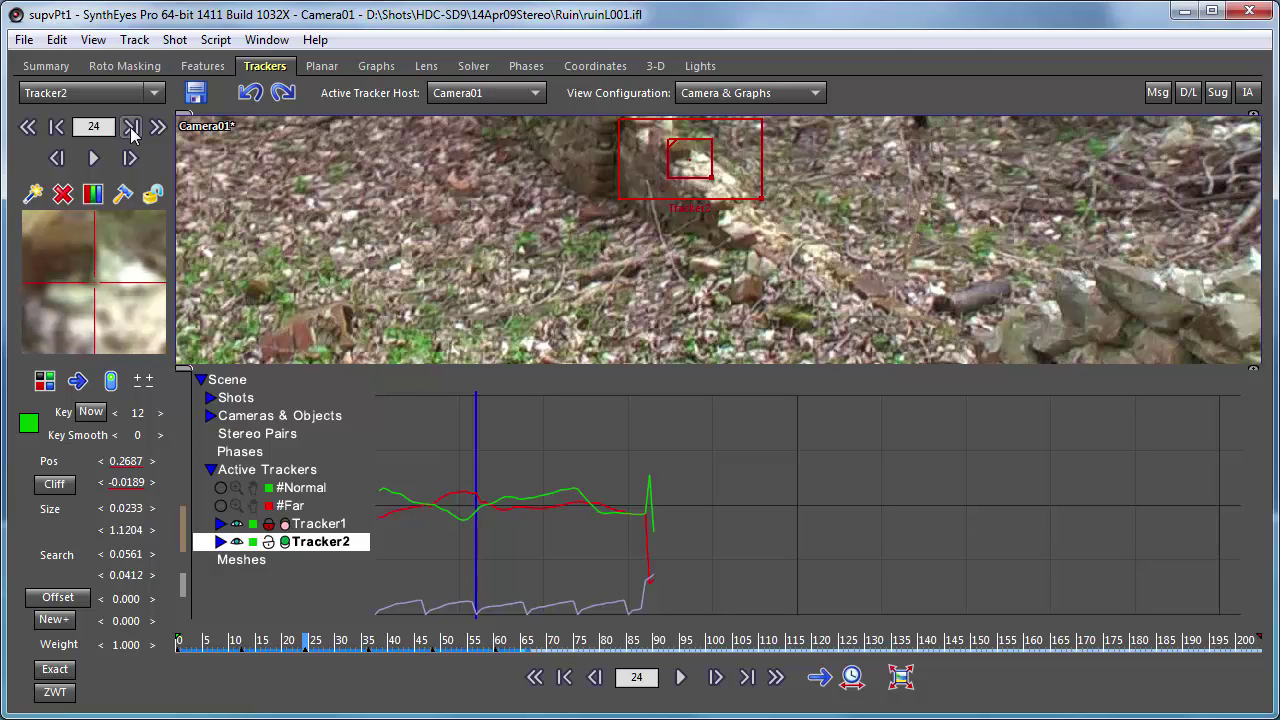
{"action": "left_click", "coordinate": [131, 129]}
{"action": "left_click", "coordinate": [131, 129]}
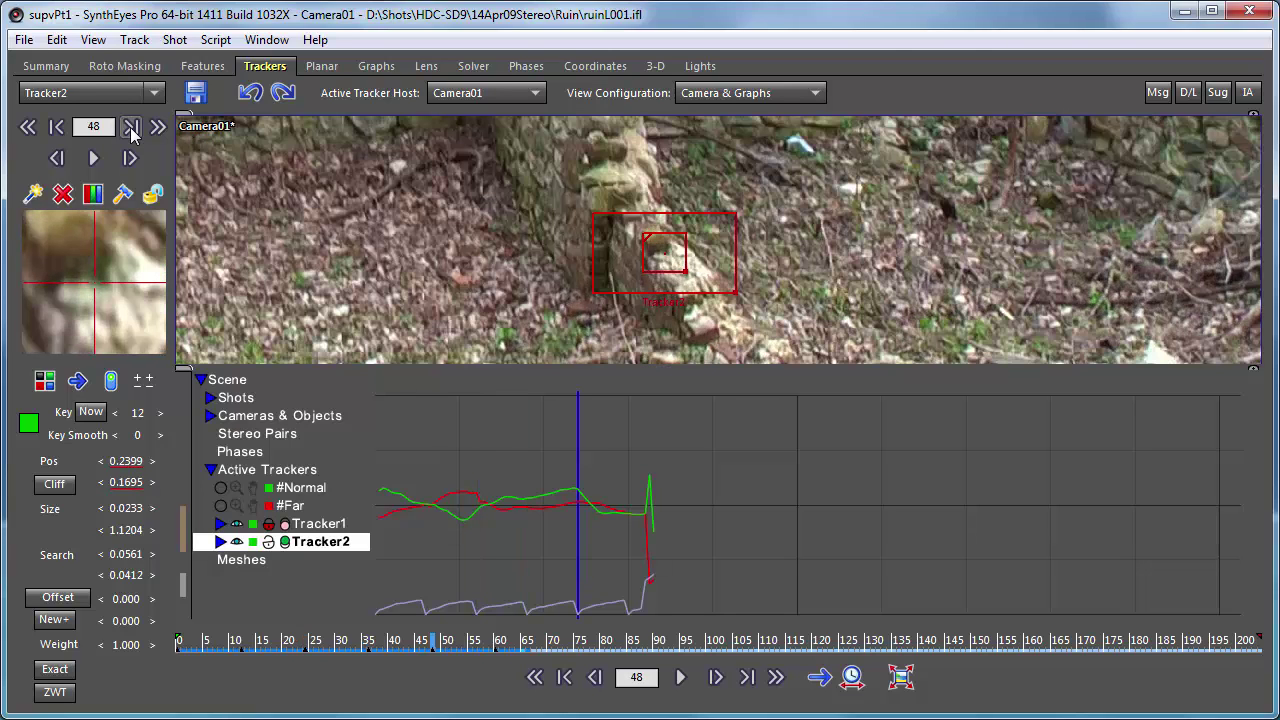
{"action": "key", "text": "a"}
{"action": "key", "text": "Right"}
{"action": "key", "text": "Right"}
{"action": "key", "text": "Right"}
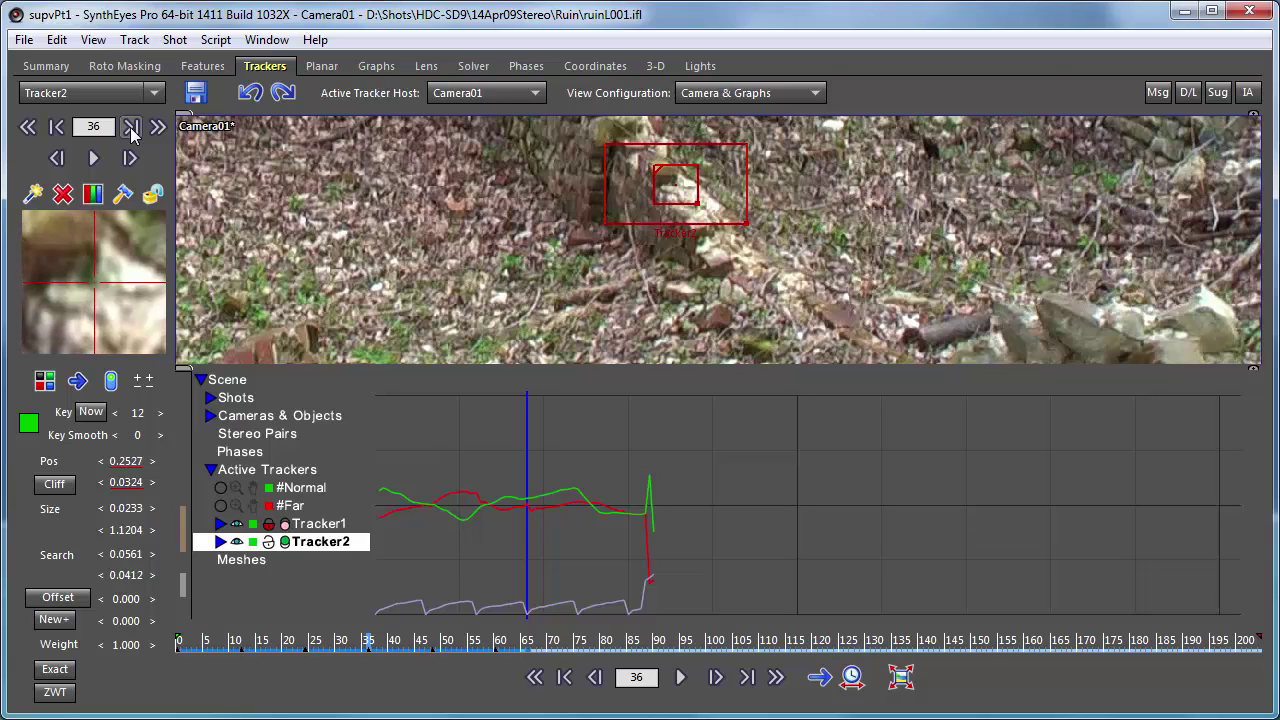
- Advance past frame 48 to the wall tracker's key at frame 60 and nudge its position to 0.2264, 0.1251
{"action": "left_click", "coordinate": [131, 129]}
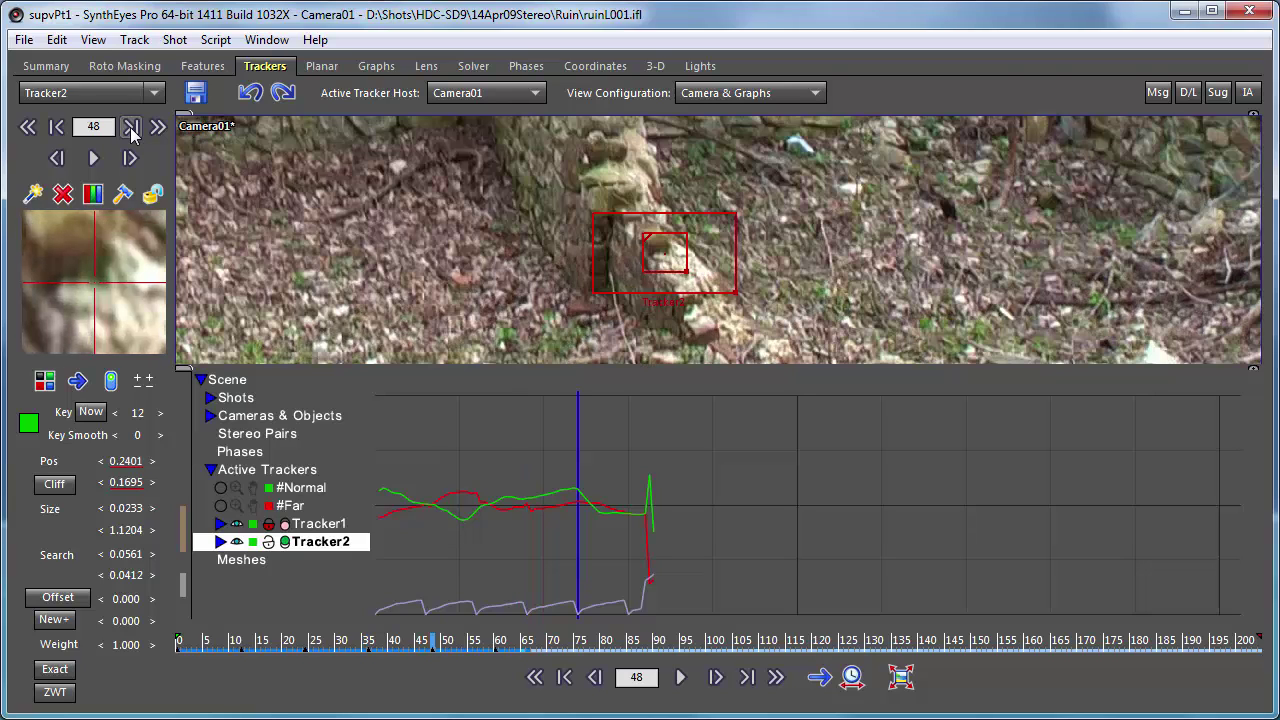
{"action": "left_click", "coordinate": [133, 132]}
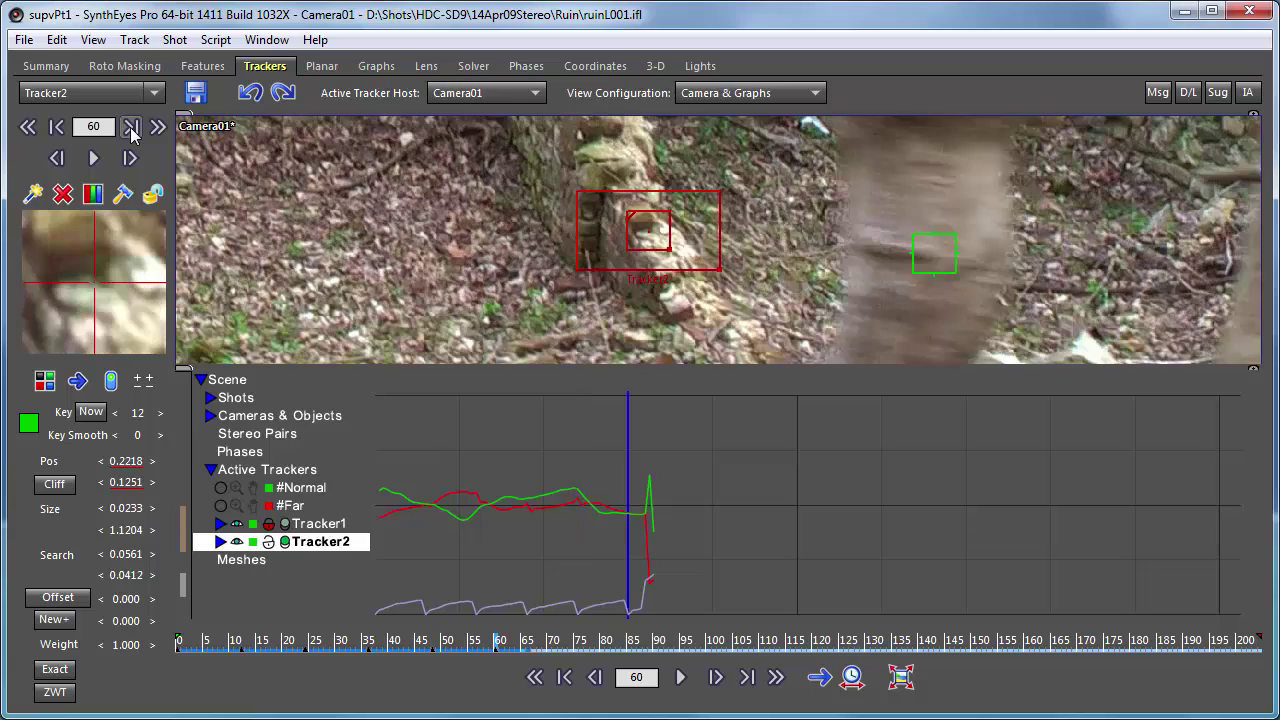
{"action": "key", "text": "Right"}
{"action": "key", "text": "Right"}
{"action": "key", "text": "Right"}
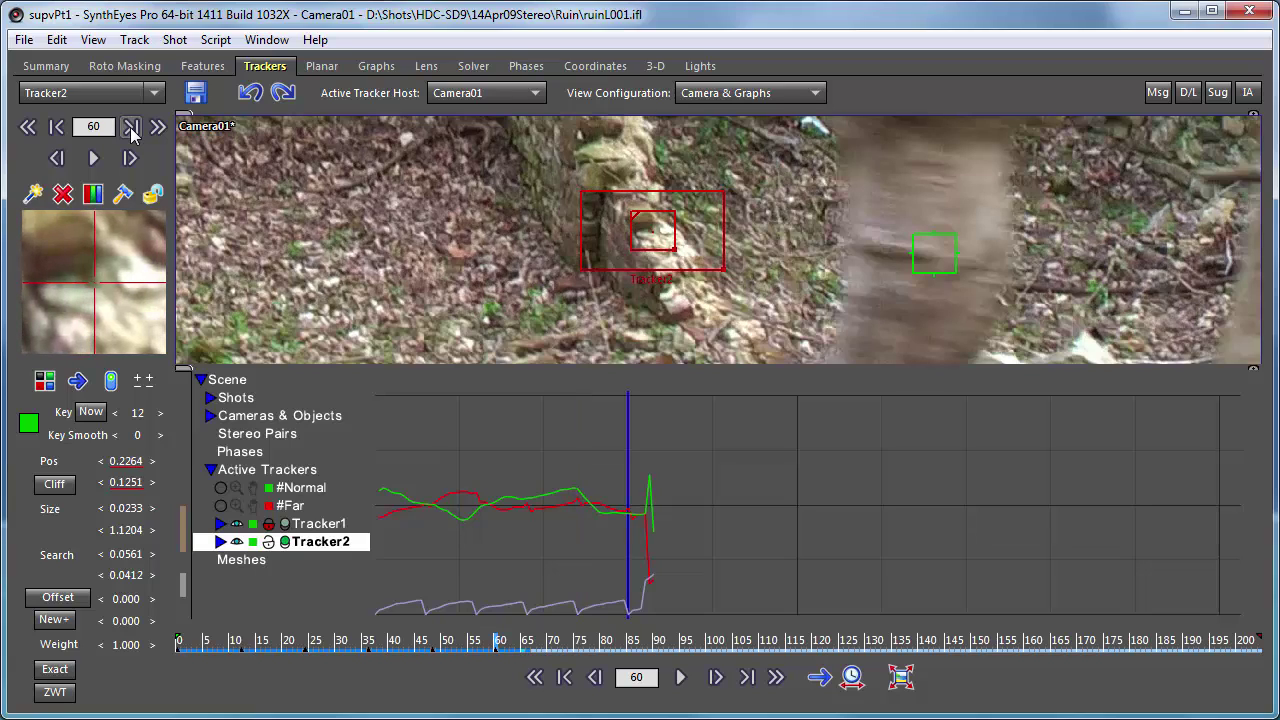
- Review the wall tracker's keys from frame 60 back to frame 0, then return to the key at frame 24
{"action": "key", "text": "a"}
{"action": "key", "text": "a"}
{"action": "key", "text": "a"}
{"action": "key", "text": "a"}
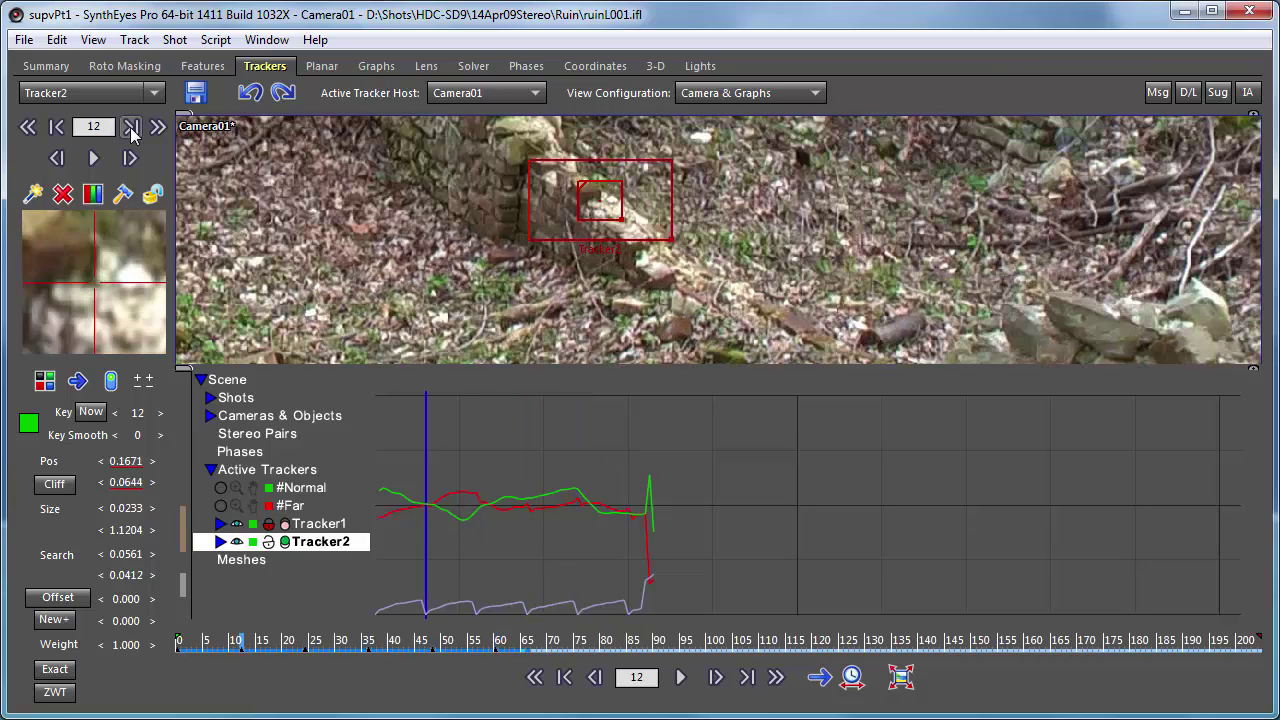
{"action": "key", "text": "a"}
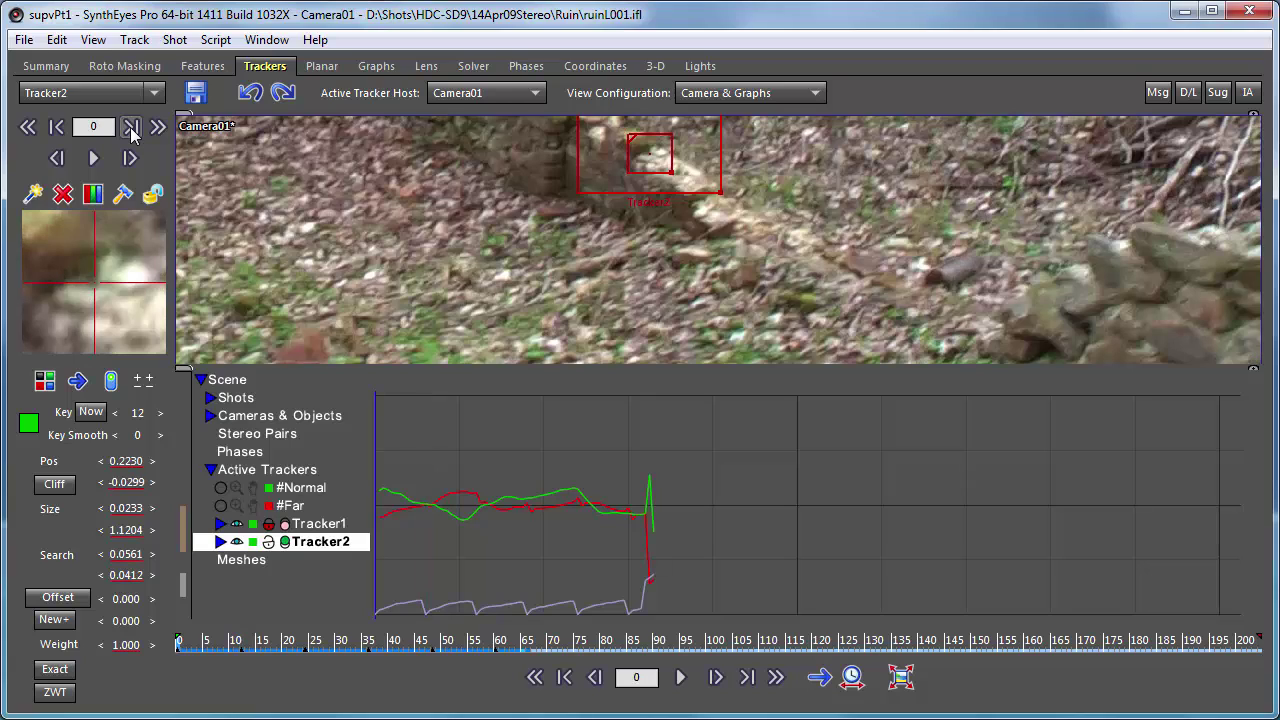
{"action": "left_click", "coordinate": [132, 128]}
{"action": "left_click", "coordinate": [132, 128]}
{"action": "left_click", "coordinate": [132, 128]}
{"action": "key", "text": "a"}
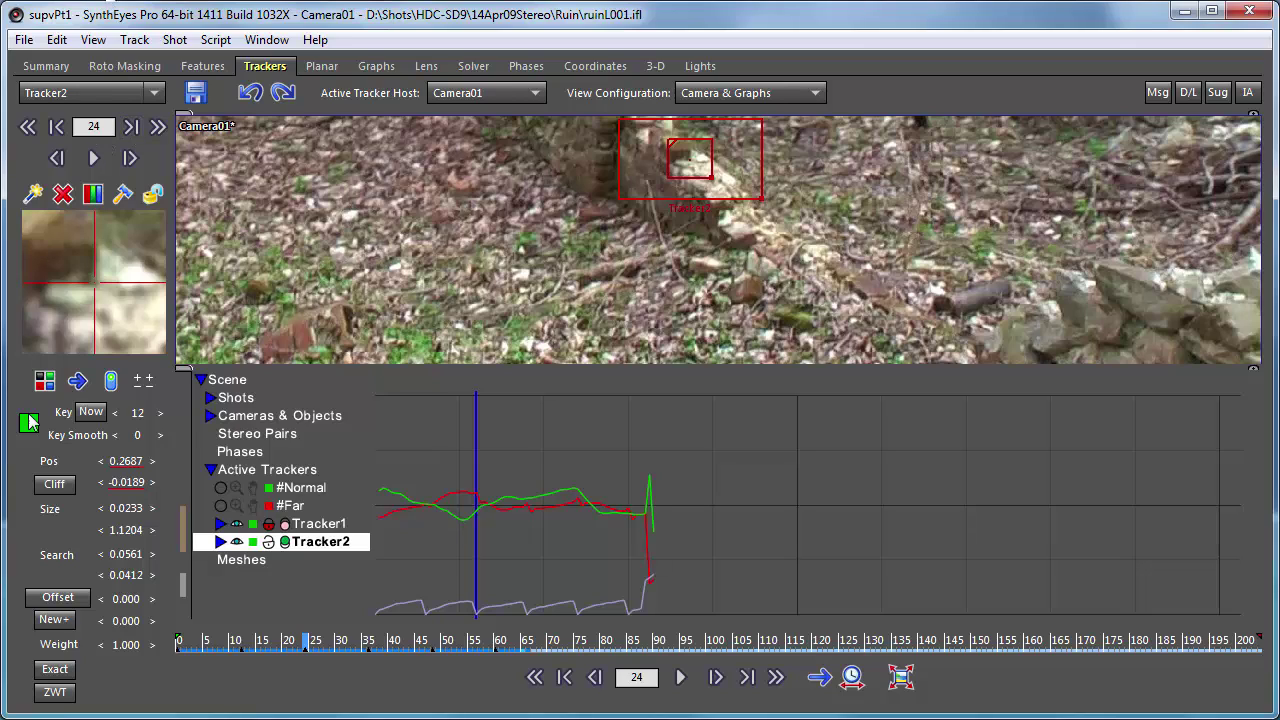
- Reset the wall tracker's key at frame 24, discarding the track beyond it, and enable Stop on auto-key
{"action": "left_click", "coordinate": [89, 414]}
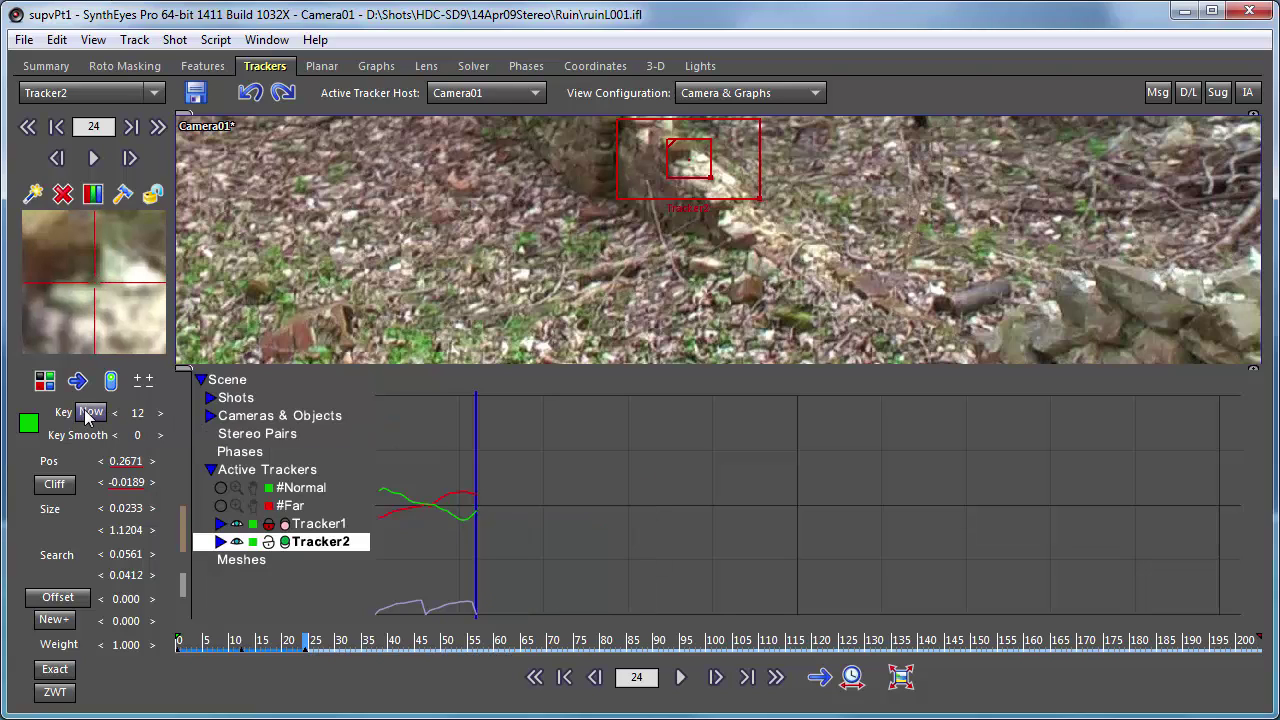
{"action": "left_click", "coordinate": [135, 40]}
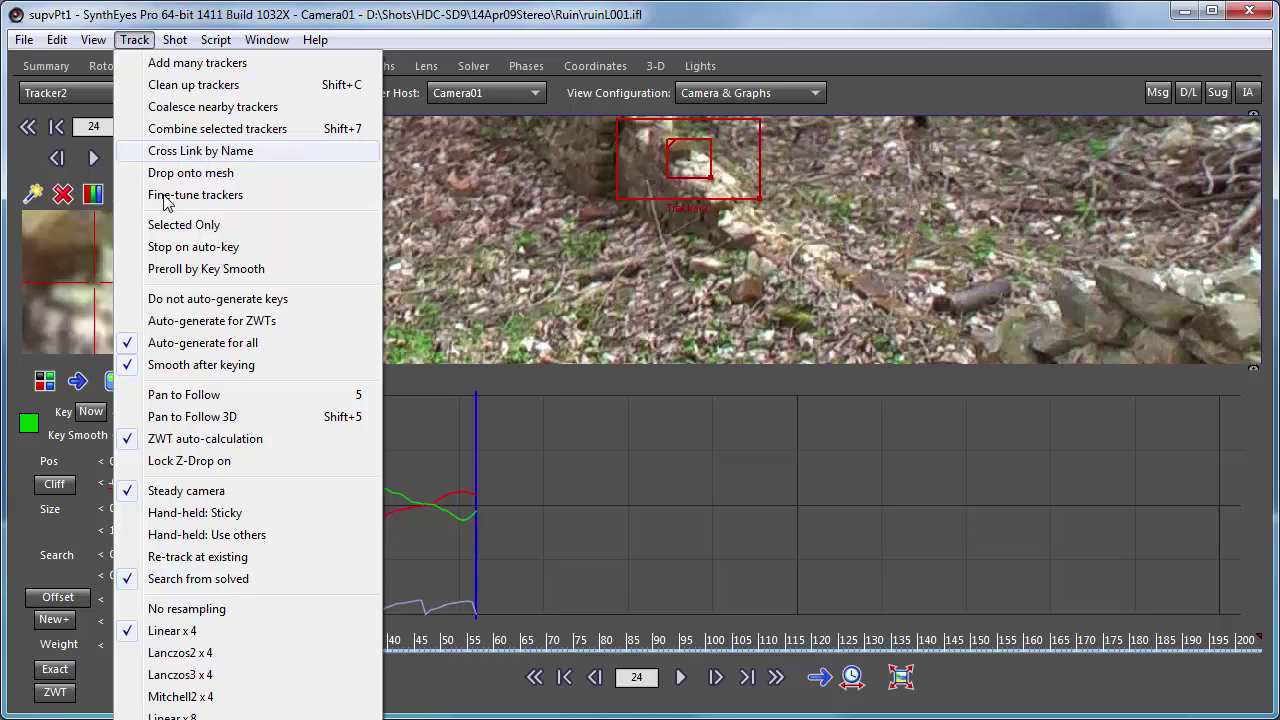
{"action": "left_click", "coordinate": [182, 247]}
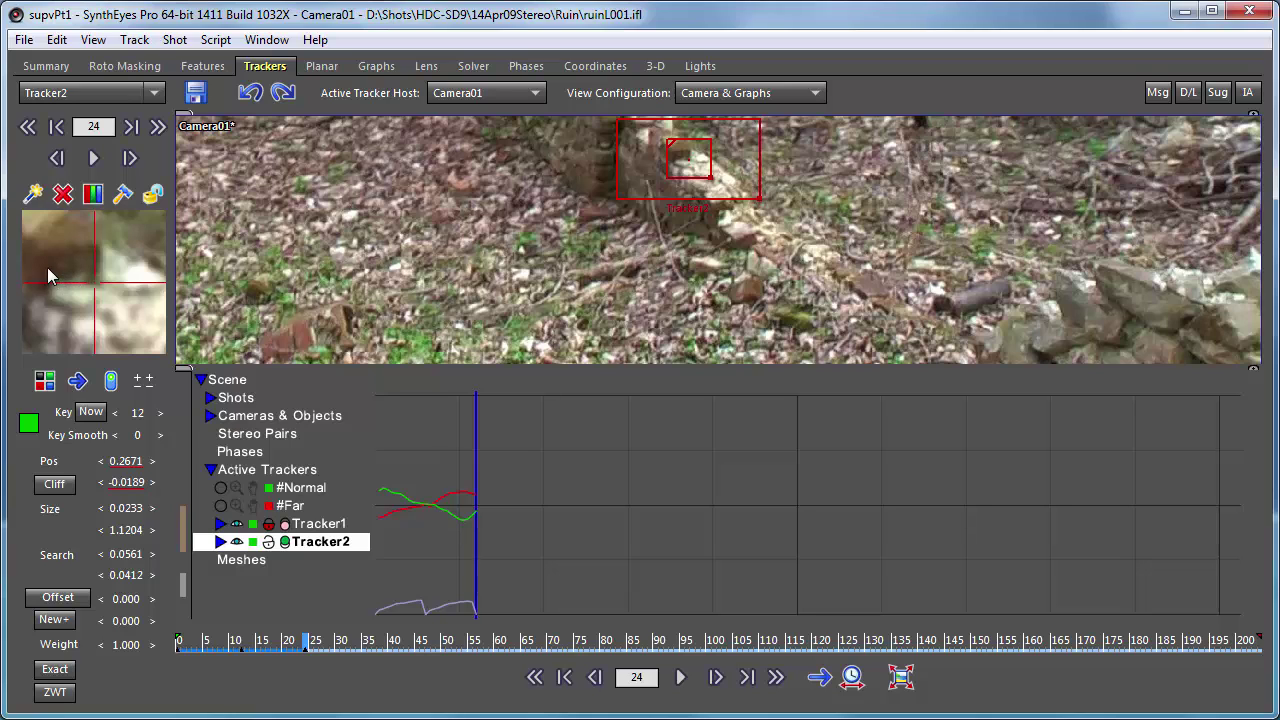
- Track the wall stone forward to the automatic key at frame 36 and nudge that key to 0.2531, 0.0324
{"action": "left_click", "coordinate": [93, 158]}
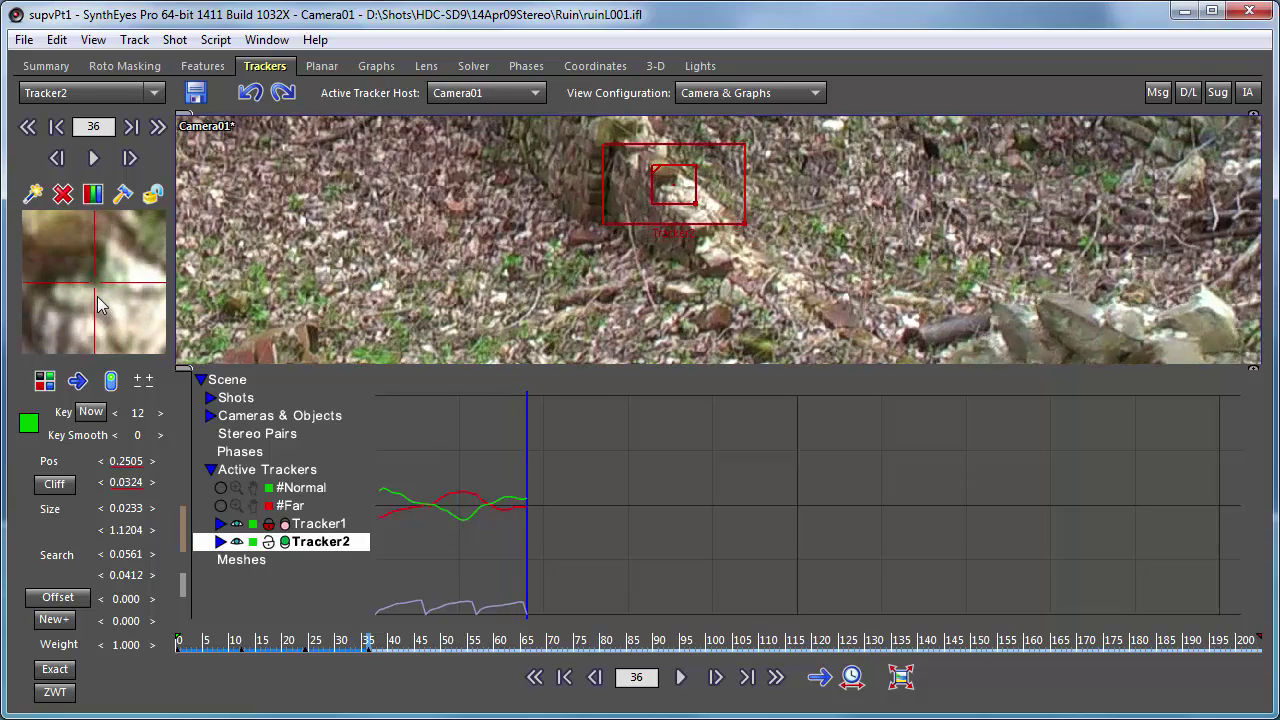
{"action": "key", "text": "Right"}
{"action": "key", "text": "Right"}
{"action": "key", "text": "Right"}
{"action": "key", "text": "Right"}
{"action": "key", "text": "Right"}
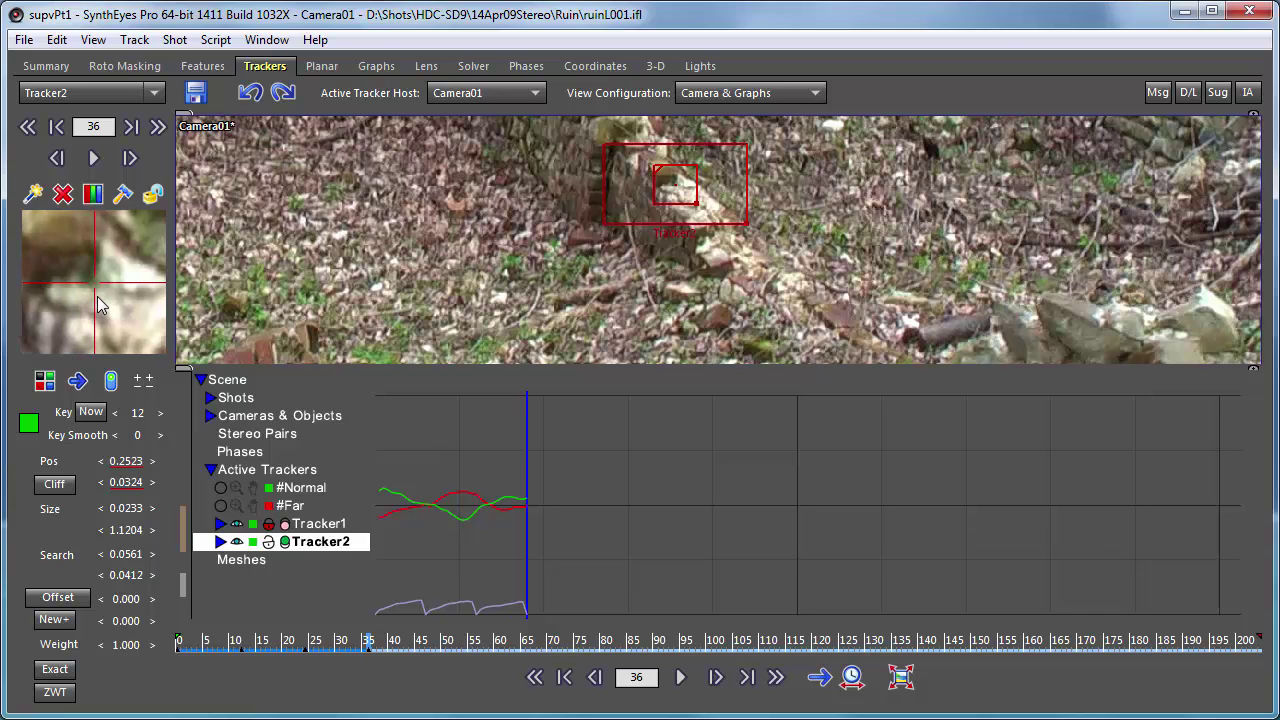
- Track on to frame 48, nudge that key to 0.2445, 0.1695, and continue tracking key by key through frame 72
{"action": "key", "text": "space"}
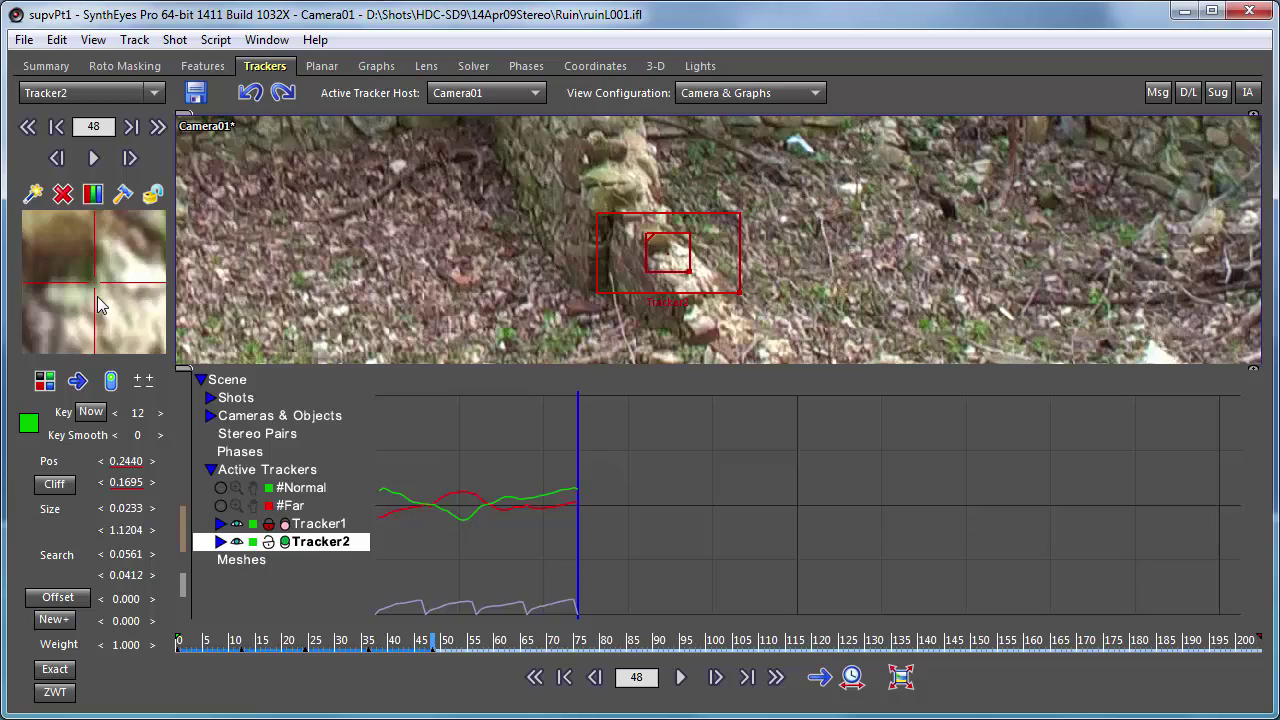
{"action": "key", "text": "Right"}
{"action": "key", "text": "space"}
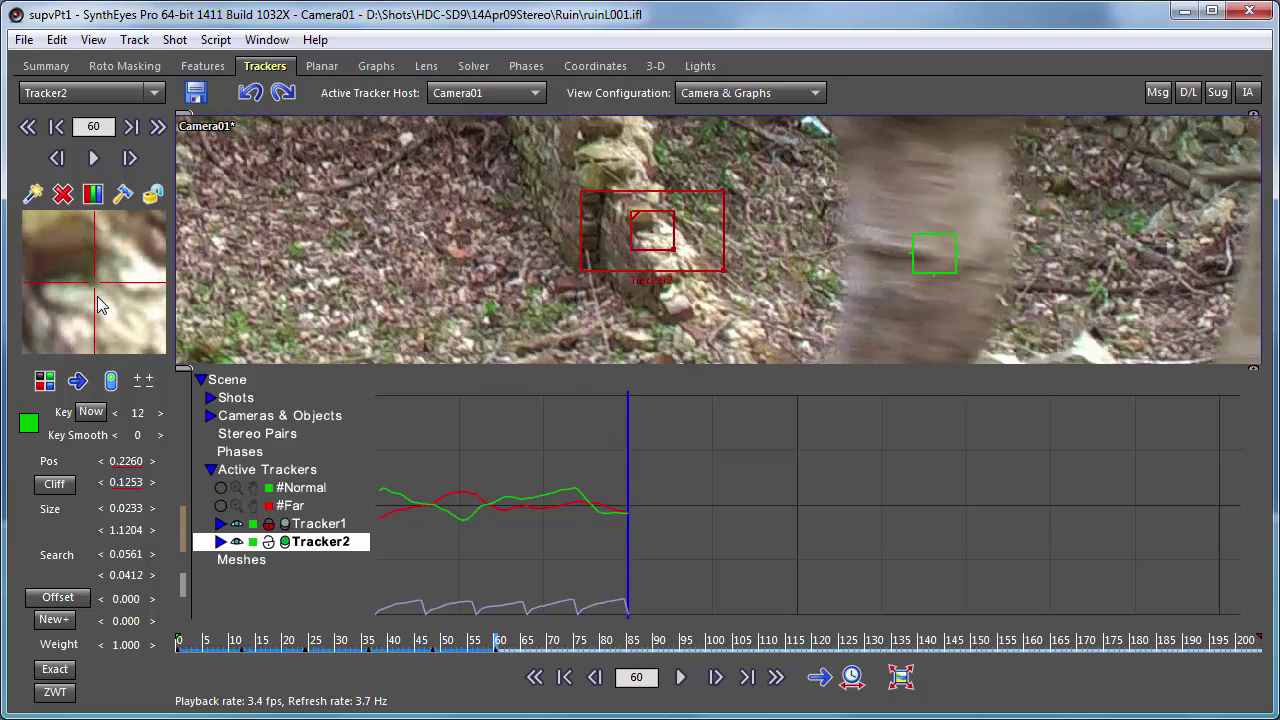
{"action": "key", "text": "space"}
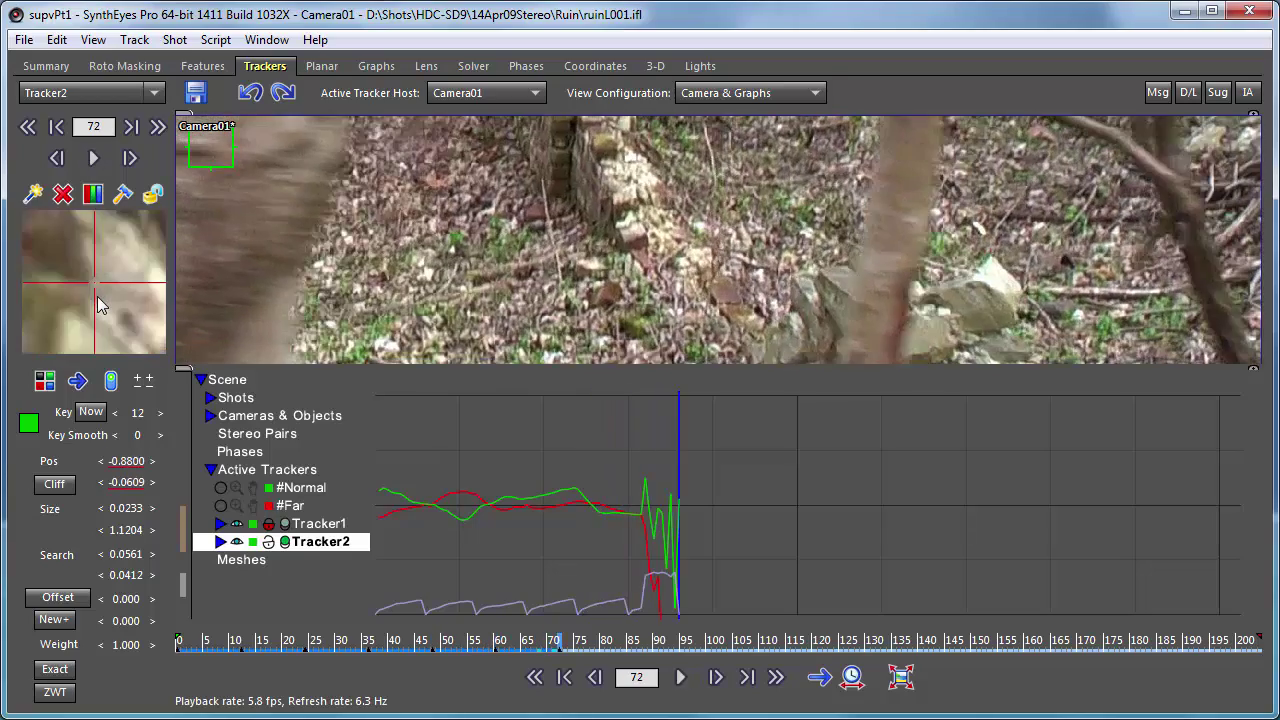
- Flip repeatedly between the wall tracker's keys from frame 0 to frame 72 to check their consistency on the stone, stopping at frame 24
{"action": "key", "text": "a"}
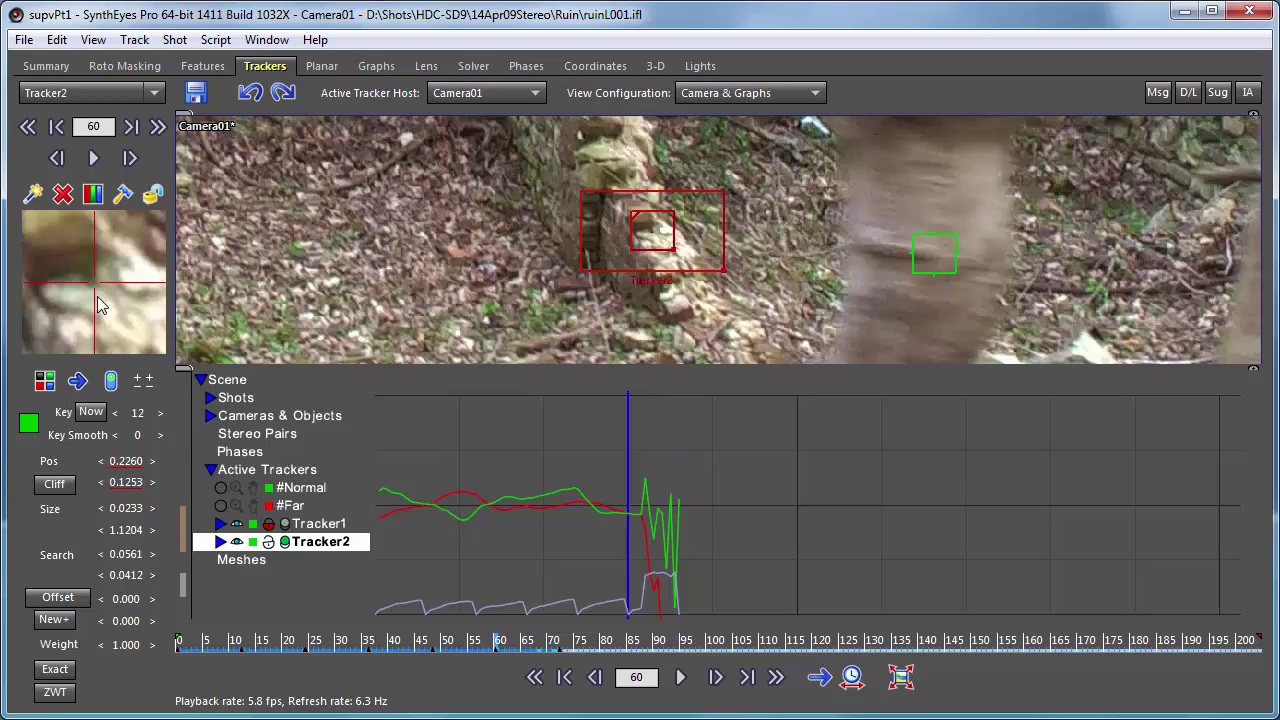
{"action": "key", "text": "a"}
{"action": "key", "text": "a"}
{"action": "key", "text": "a"}
{"action": "key", "text": "a"}
{"action": "key", "text": "a"}
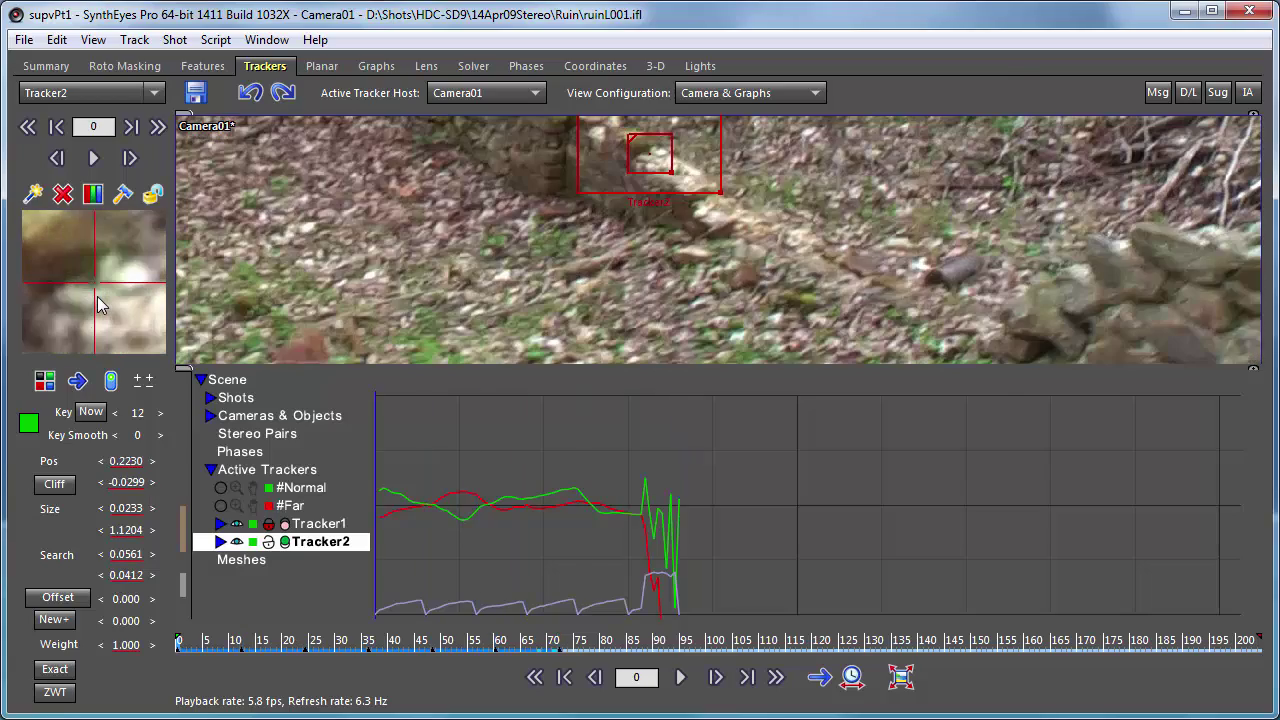
{"action": "key", "text": "s"}
{"action": "key", "text": "s"}
{"action": "key", "text": "s"}
{"action": "key", "text": "s"}
{"action": "key", "text": "s"}
{"action": "key", "text": "a"}
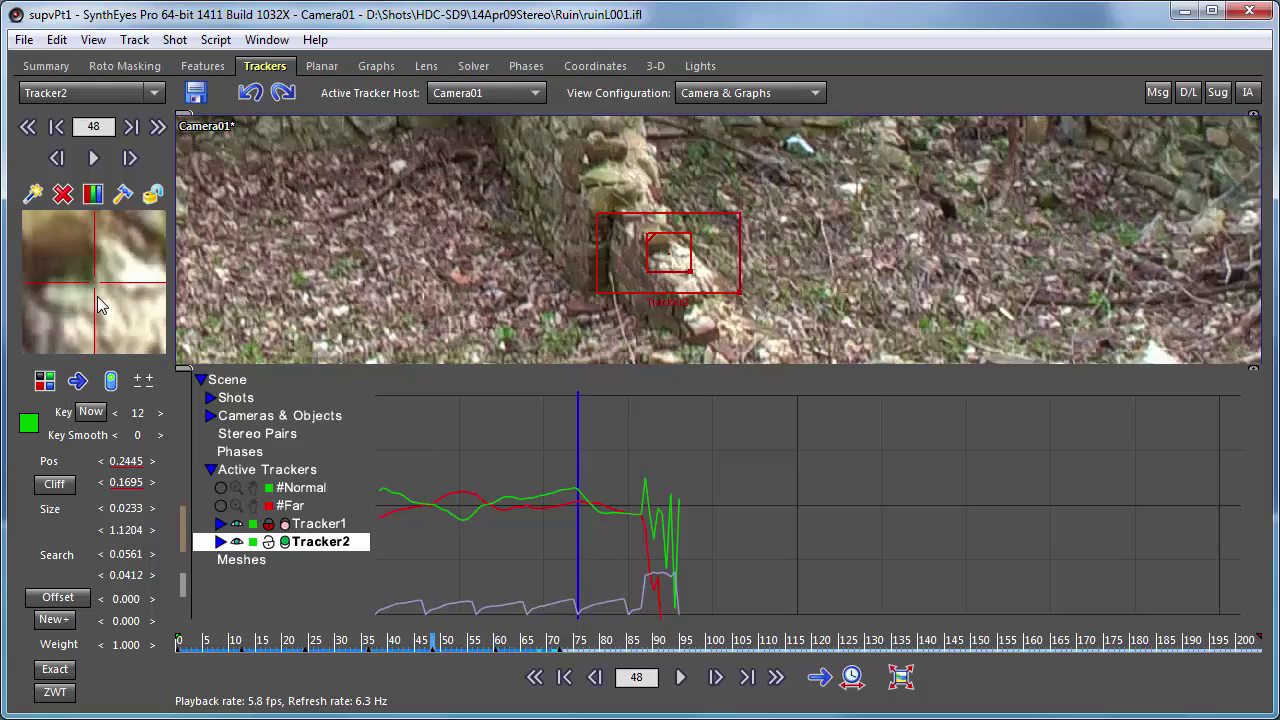
{"action": "key", "text": "a"}
{"action": "key", "text": "a"}
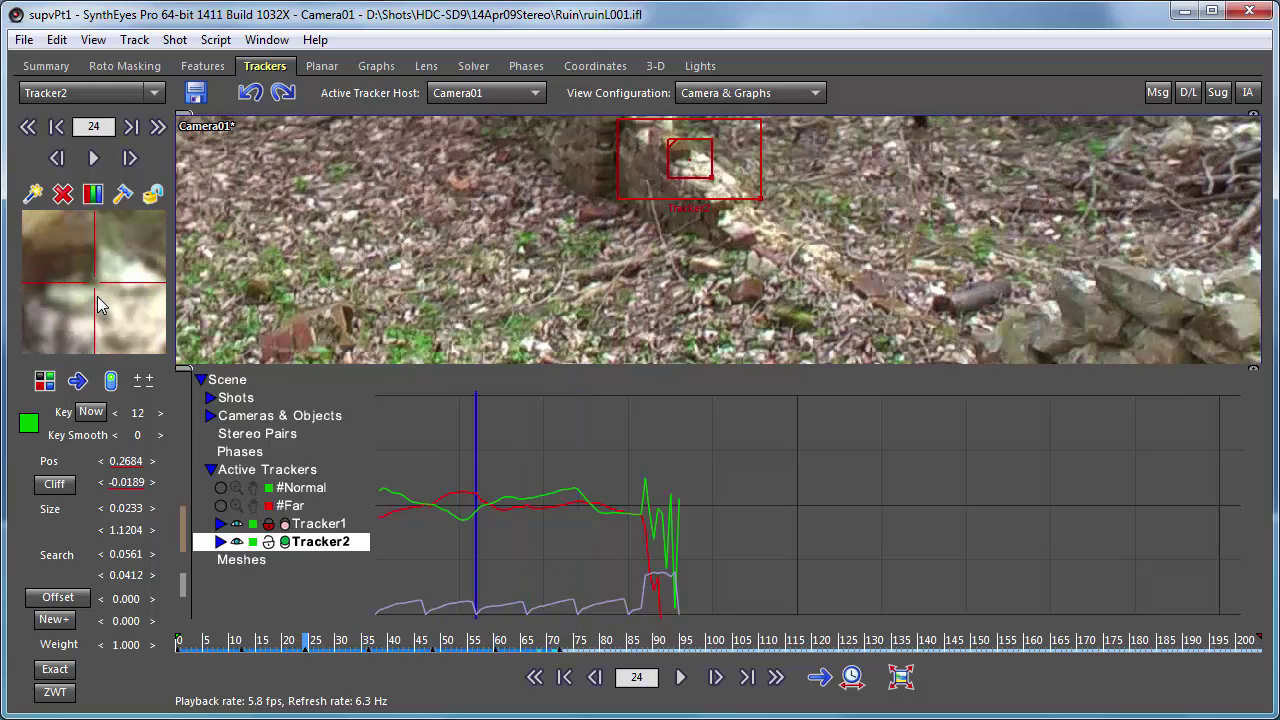
{"action": "key", "text": "s"}
{"action": "key", "text": "s"}
{"action": "key", "text": "a"}
{"action": "key", "text": "a"}
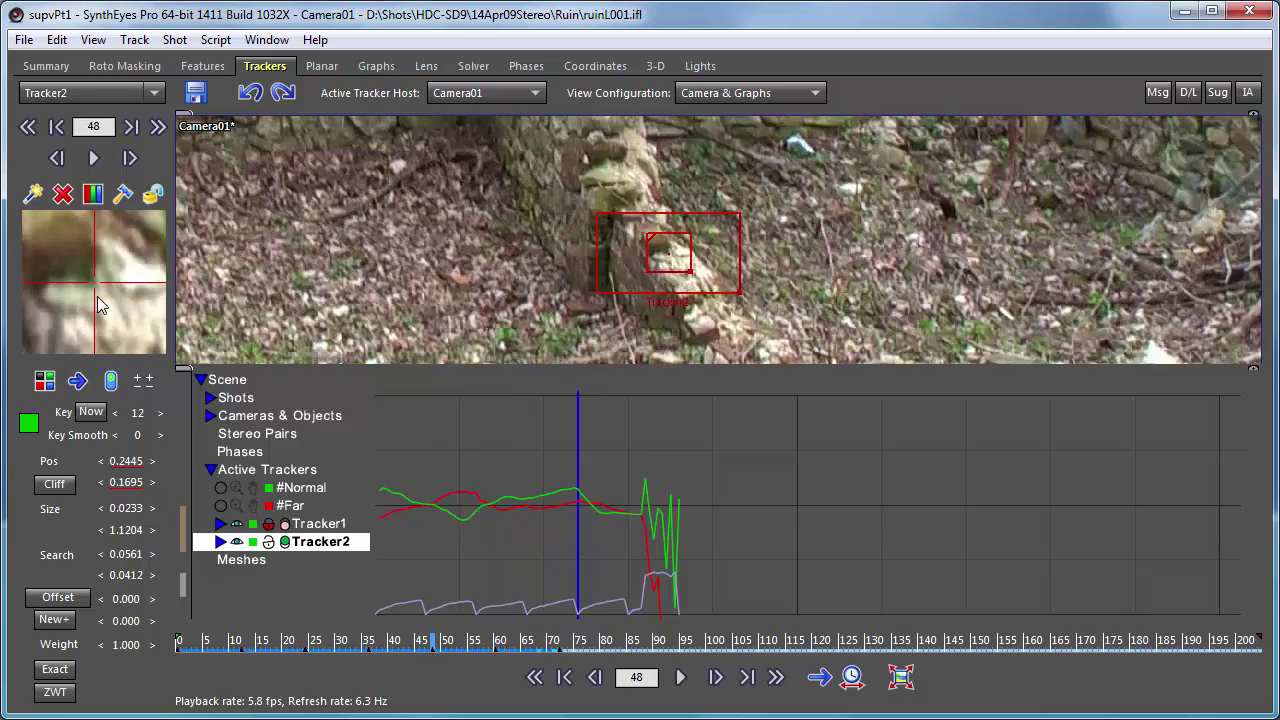
{"action": "key", "text": "a"}
{"action": "key", "text": "a"}
{"action": "key", "text": "s"}
{"action": "key", "text": "s"}
{"action": "key", "text": "s"}
{"action": "key", "text": "s"}
{"action": "key", "text": "s"}
{"action": "key", "text": "a"}
{"action": "key", "text": "a"}
{"action": "key", "text": "a"}
{"action": "key", "text": "a"}
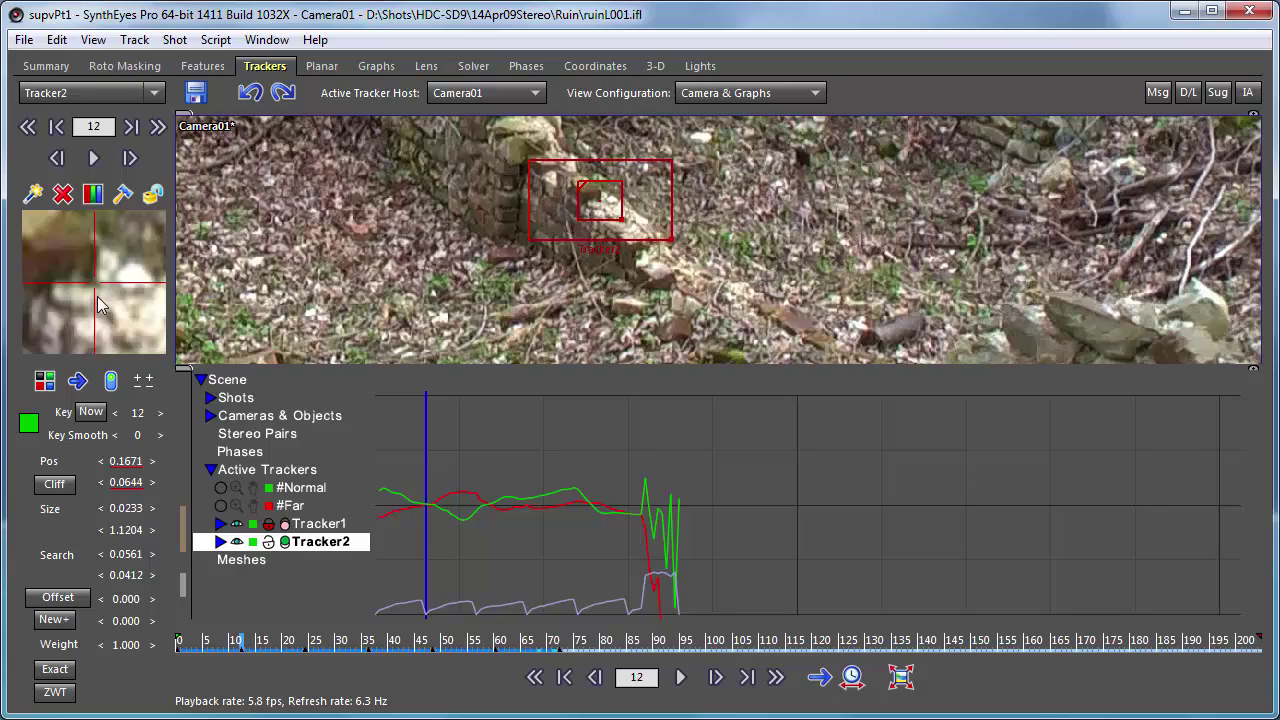
{"action": "key", "text": "a"}
{"action": "key", "text": "s"}
{"action": "key", "text": "s"}
{"action": "key", "text": "s"}
{"action": "key", "text": "s"}
{"action": "key", "text": "s"}
{"action": "key", "text": "s"}
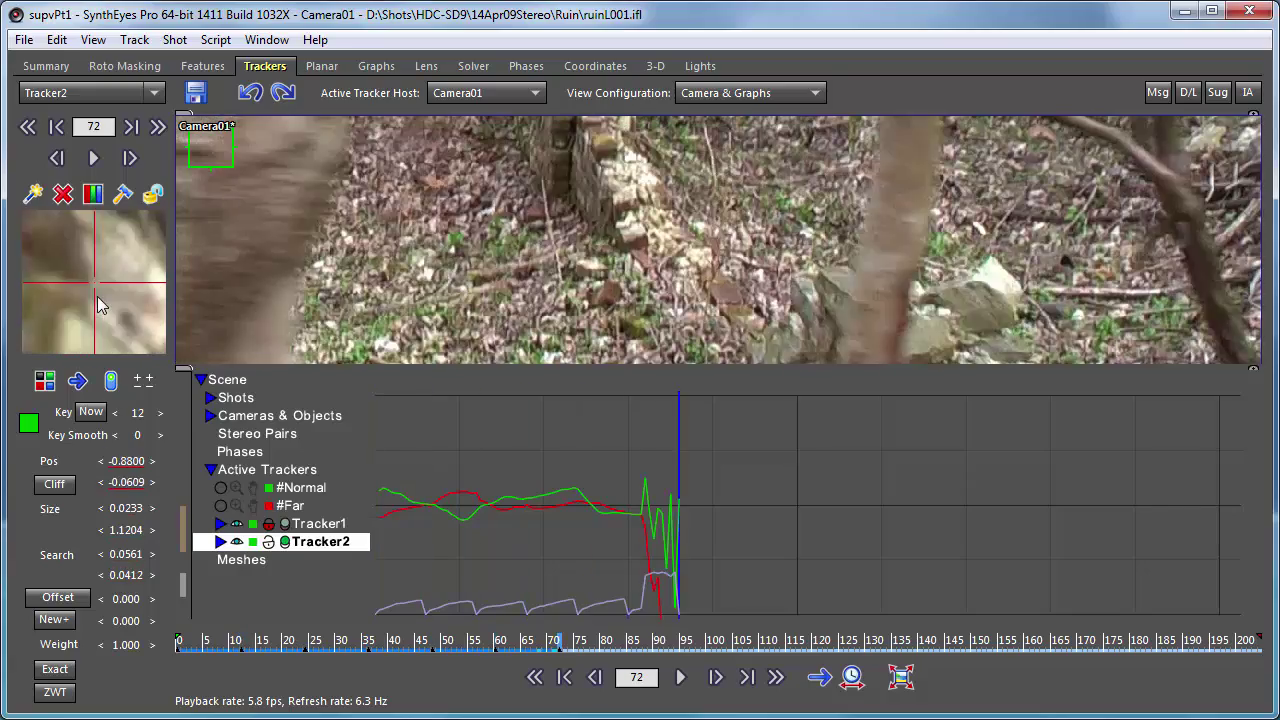
{"action": "key", "text": "a"}
{"action": "key", "text": "a"}
{"action": "key", "text": "a"}
{"action": "key", "text": "a"}
{"action": "key", "text": "a"}
{"action": "key", "text": "a"}
{"action": "key", "text": "s"}
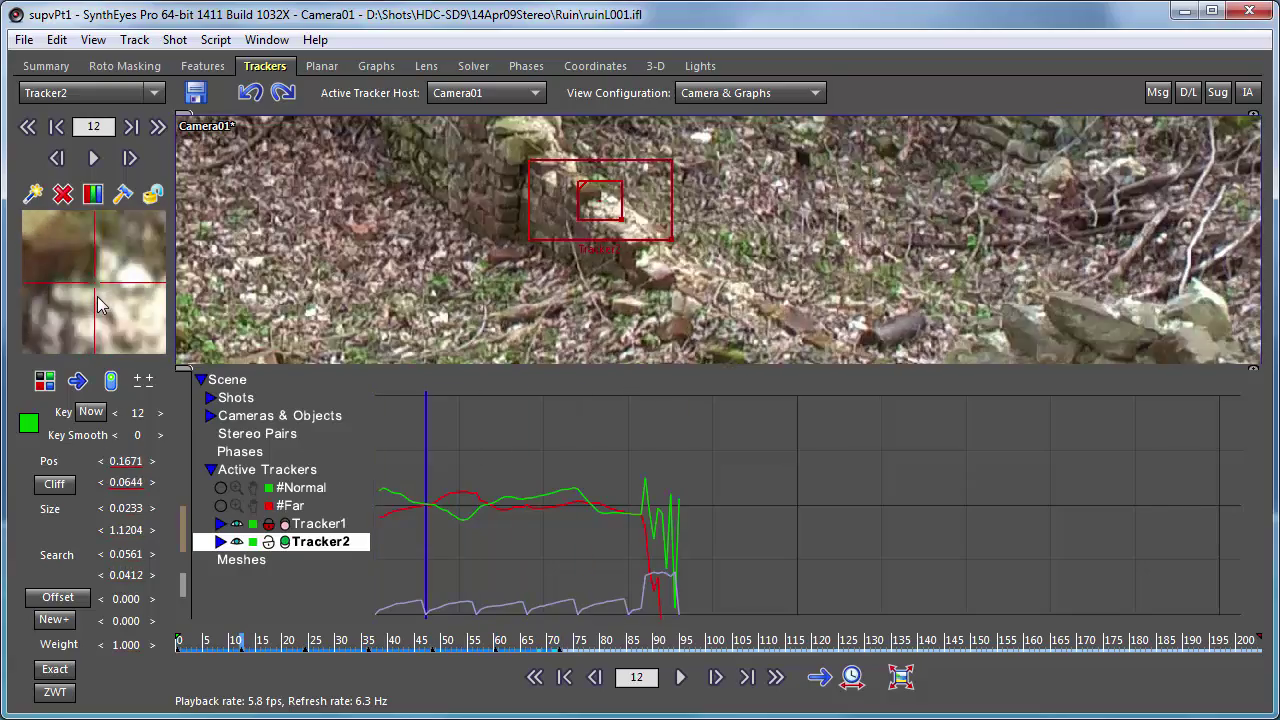
{"action": "key", "text": "s"}
{"action": "key", "text": "s"}
{"action": "key", "text": "s"}
{"action": "key", "text": "a"}
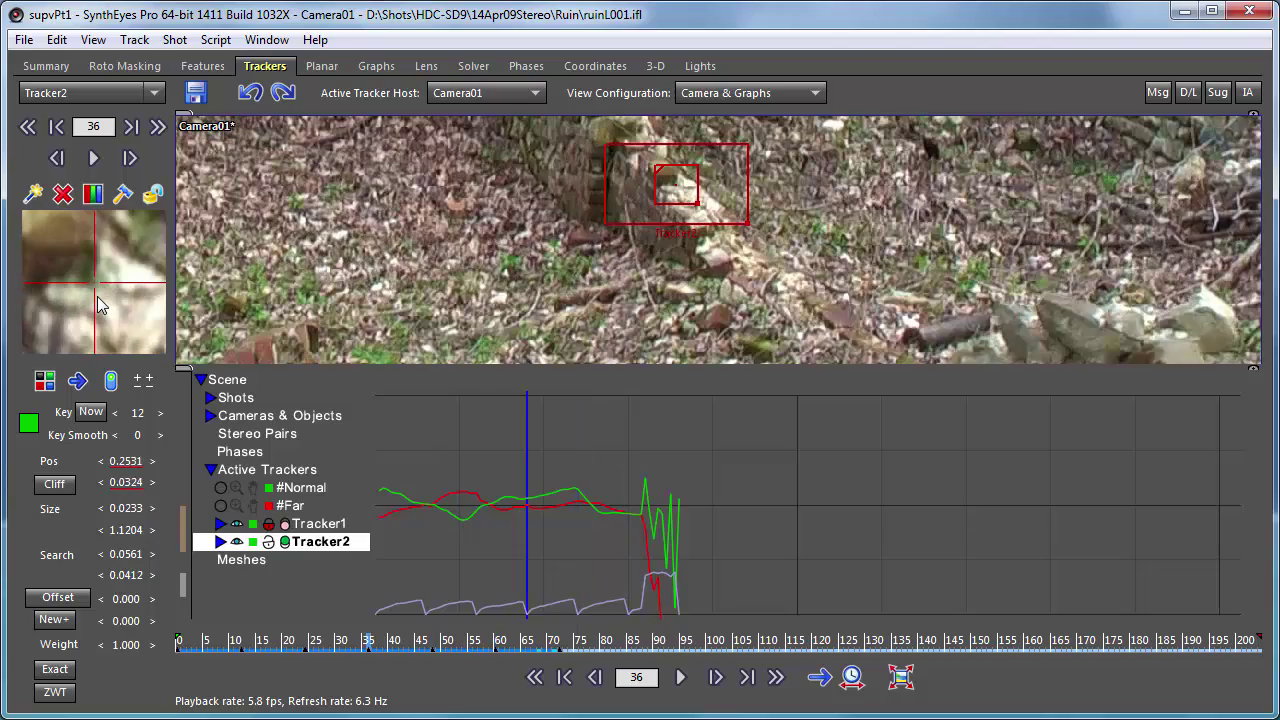
{"action": "key", "text": "a"}
{"action": "key", "text": "a"}
{"action": "key", "text": "a"}
{"action": "key", "text": "s"}
{"action": "key", "text": "s"}
{"action": "key", "text": "s"}
{"action": "key", "text": "s"}
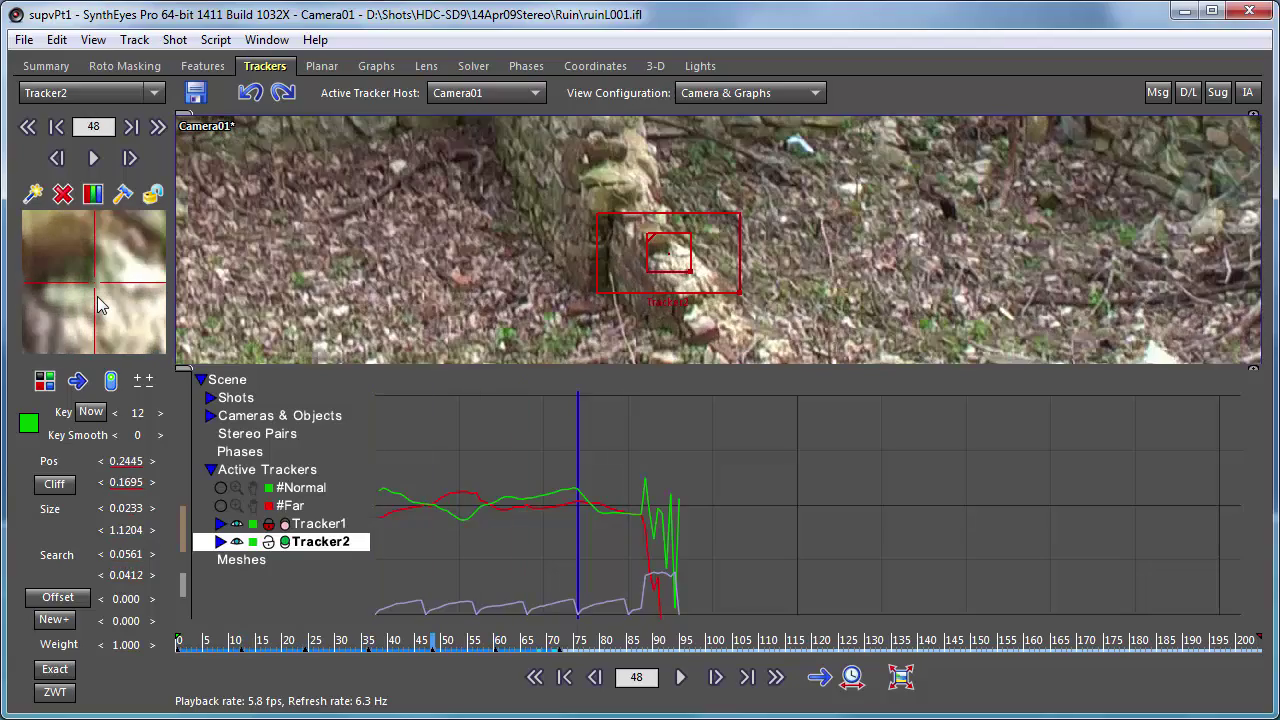
{"action": "key", "text": "s"}
{"action": "key", "text": "a"}
{"action": "key", "text": "a"}
{"action": "key", "text": "a"}
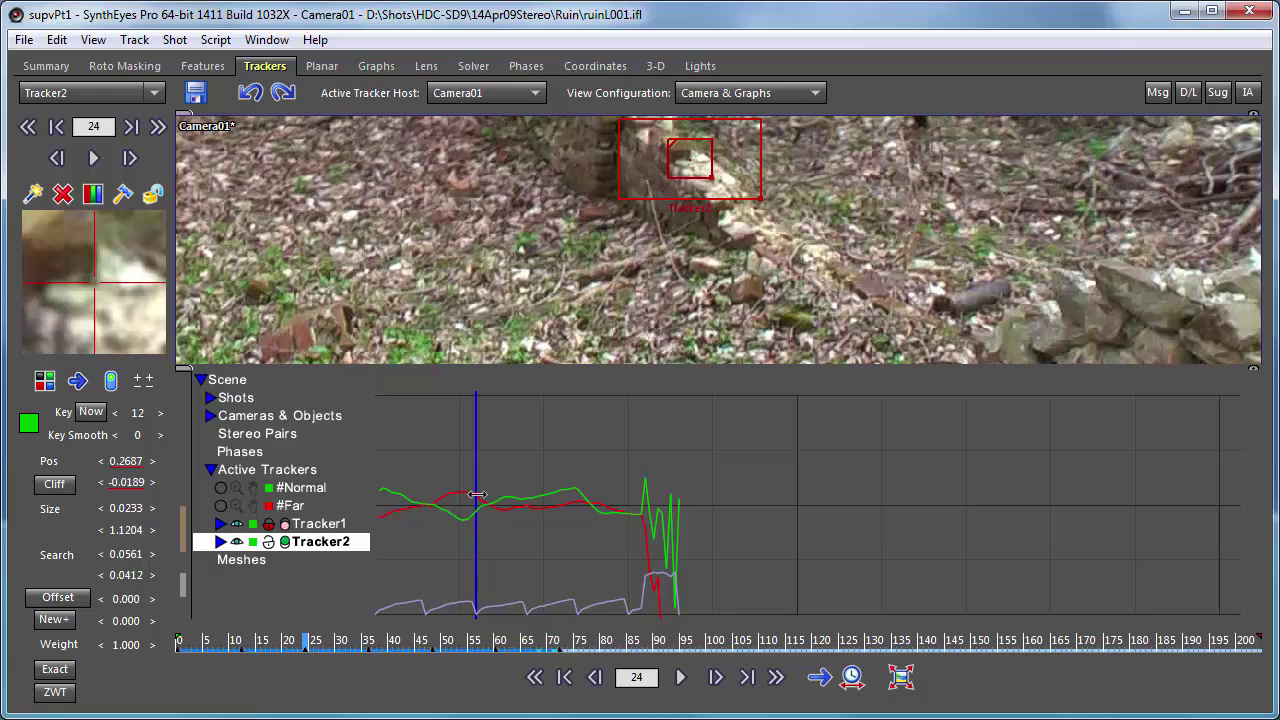
- Move to frame 30, between two keys, and set the wall tracker's Key Smooth to 12 frames
{"action": "mouse_move", "coordinate": [474, 500]}
{"action": "mouse_move", "coordinate": [477, 558]}
{"action": "left_mouse_down"}
{"action": "mouse_move", "coordinate": [580, 564]}
{"action": "mouse_move", "coordinate": [429, 575]}
{"action": "mouse_move", "coordinate": [535, 587]}
{"action": "mouse_move", "coordinate": [429, 572]}
{"action": "mouse_move", "coordinate": [476, 573]}
{"action": "left_mouse_up"}
{"action": "left_click_drag", "start_coordinate": [135, 434], "coordinate": [151, 434]}
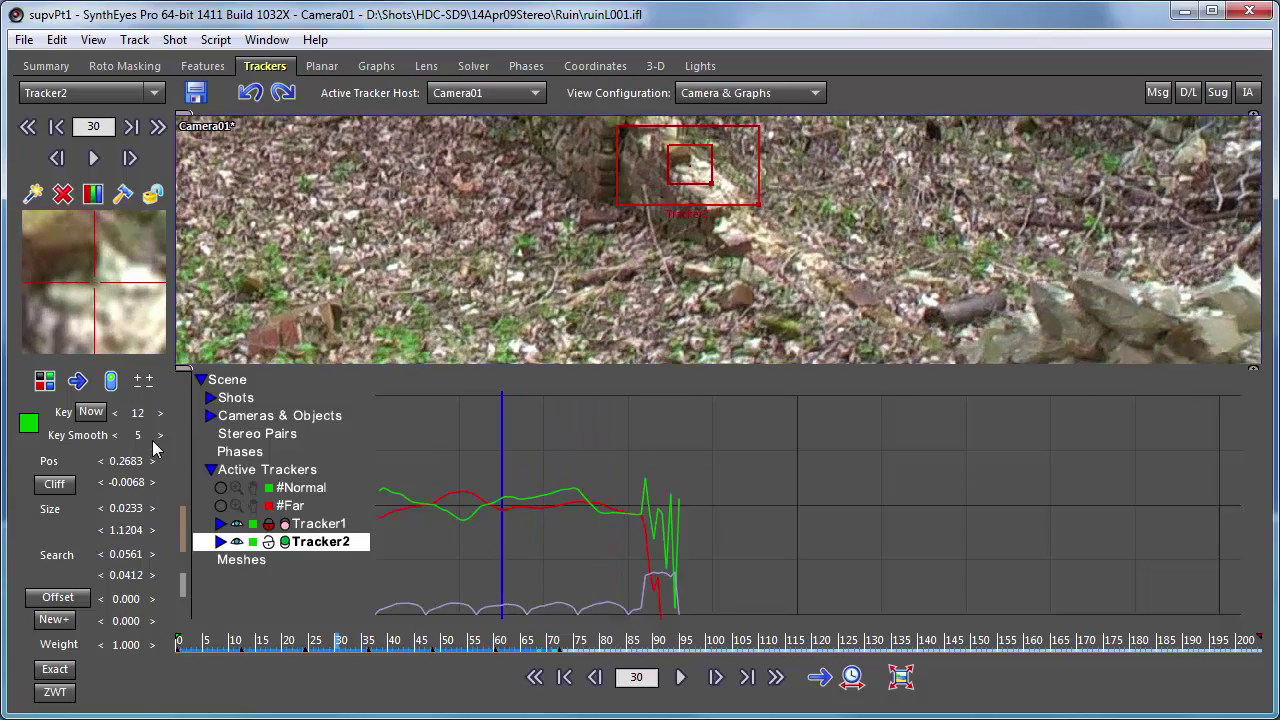
{"action": "left_click_drag", "start_coordinate": [136, 437], "coordinate": [150, 437]}
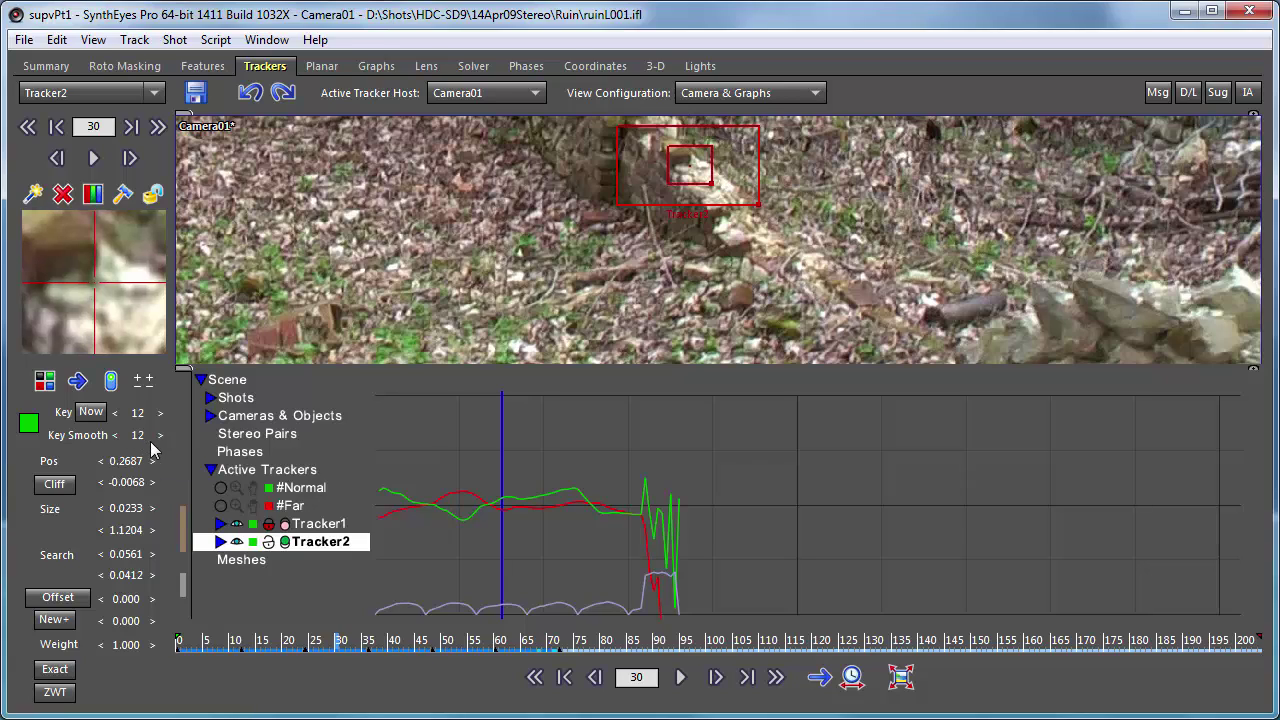
- Step through the smoothed wall track back to frame 1 and forward to frame 61 to inspect it, then return to frame 30
{"action": "key", "text": "Left"}
{"action": "key", "text": "Left"}
{"action": "key", "text": "Left"}
{"action": "key", "text": "Left"}
{"action": "key", "text": "Left"}
{"action": "key", "text": "Left"}
{"action": "key", "text": "Left"}
{"action": "key", "text": "Left"}
{"action": "key", "text": "Left"}
{"action": "key", "text": "Left"}
{"action": "key", "text": "Left"}
{"action": "key", "text": "Left"}
{"action": "key", "text": "Left"}
{"action": "key", "text": "Left"}
{"action": "key", "text": "Left"}
{"action": "key", "text": "Left"}
{"action": "key", "text": "Left"}
{"action": "key", "text": "Left"}
{"action": "key", "text": "Left"}
{"action": "key", "text": "Left"}
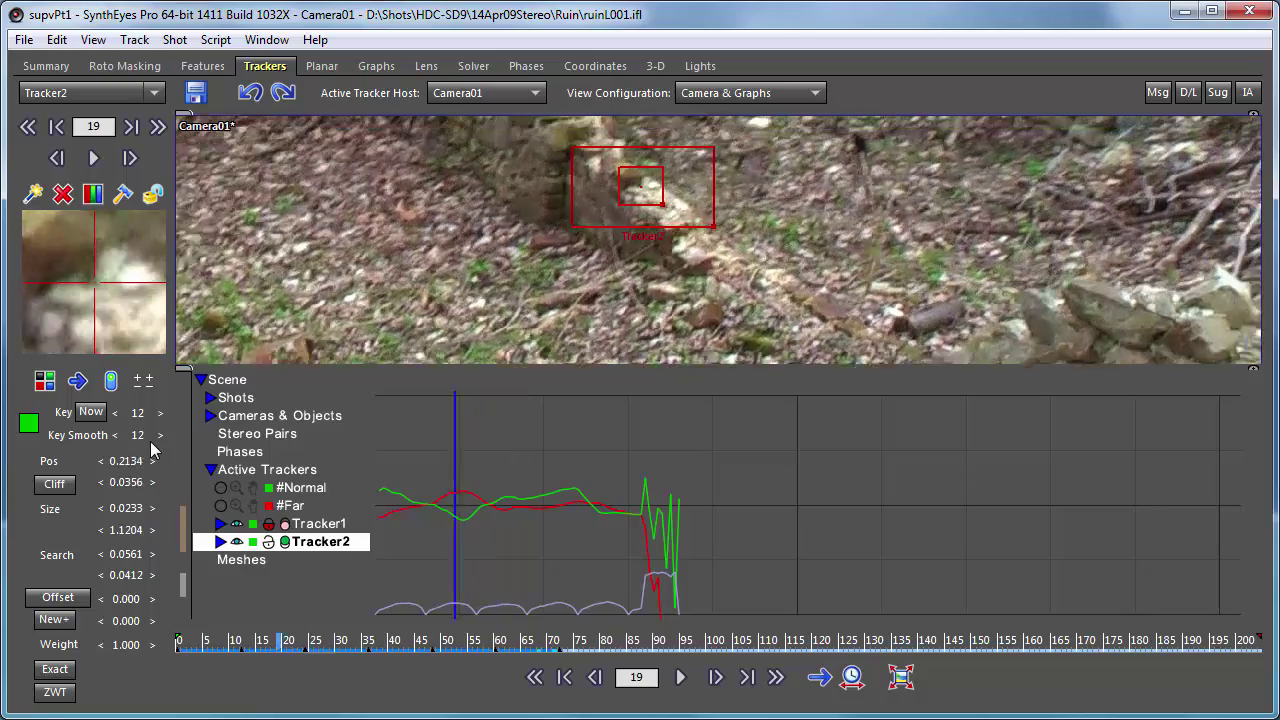
{"action": "key", "text": "Right"}
{"action": "key", "text": "Right"}
{"action": "key", "text": "Right"}
{"action": "key", "text": "Right"}
{"action": "key", "text": "Right"}
{"action": "key", "text": "Right"}
{"action": "key", "text": "Right"}
{"action": "key", "text": "Right"}
{"action": "key", "text": "Right"}
{"action": "key", "text": "Right"}
{"action": "key", "text": "Right"}
{"action": "key", "text": "Right"}
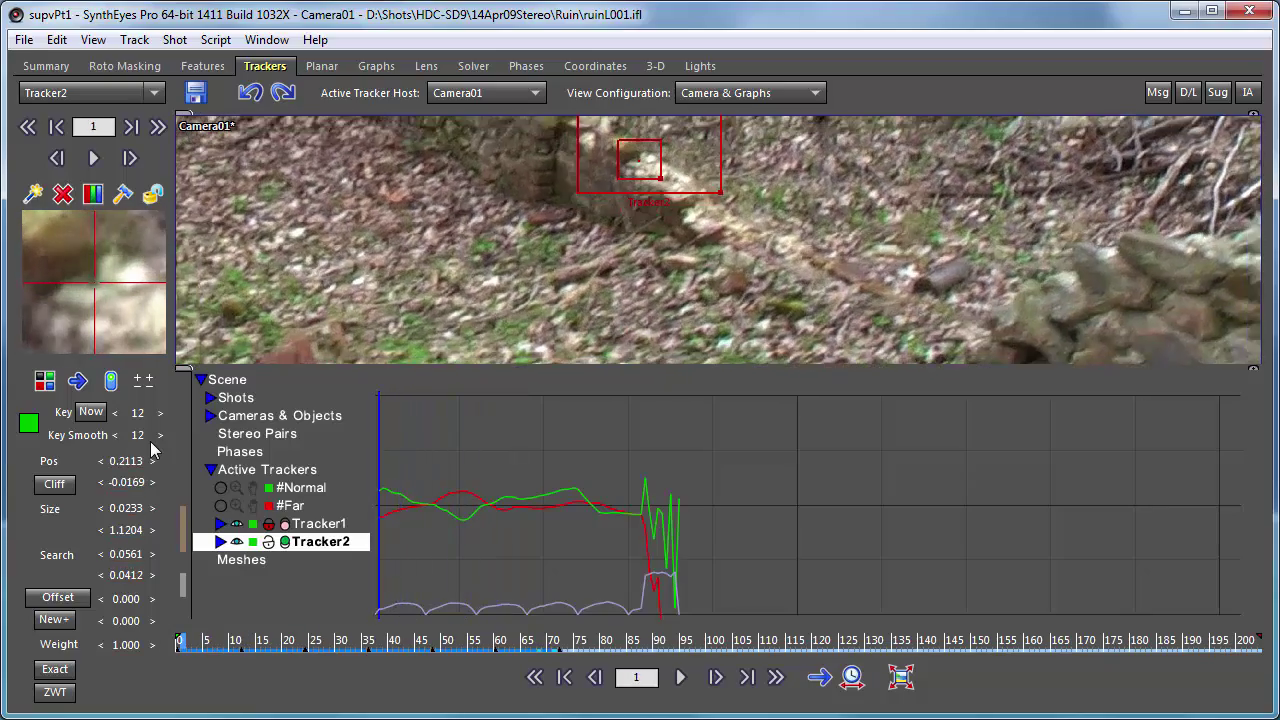
{"action": "key", "text": "Right"}
{"action": "key", "text": "Right"}
{"action": "key", "text": "Right"}
{"action": "key", "text": "Right"}
{"action": "key", "text": "Right"}
{"action": "key", "text": "Right"}
{"action": "key", "text": "Right"}
{"action": "key", "text": "Right"}
{"action": "key", "text": "Right"}
{"action": "key", "text": "Right"}
{"action": "key", "text": "Right"}
{"action": "key", "text": "Right"}
{"action": "key", "text": "Right"}
{"action": "key", "text": "Right"}
{"action": "key", "text": "Right"}
{"action": "key", "text": "Right"}
{"action": "key", "text": "Right"}
{"action": "key", "text": "Right"}
{"action": "key", "text": "Right"}
{"action": "key", "text": "Right"}
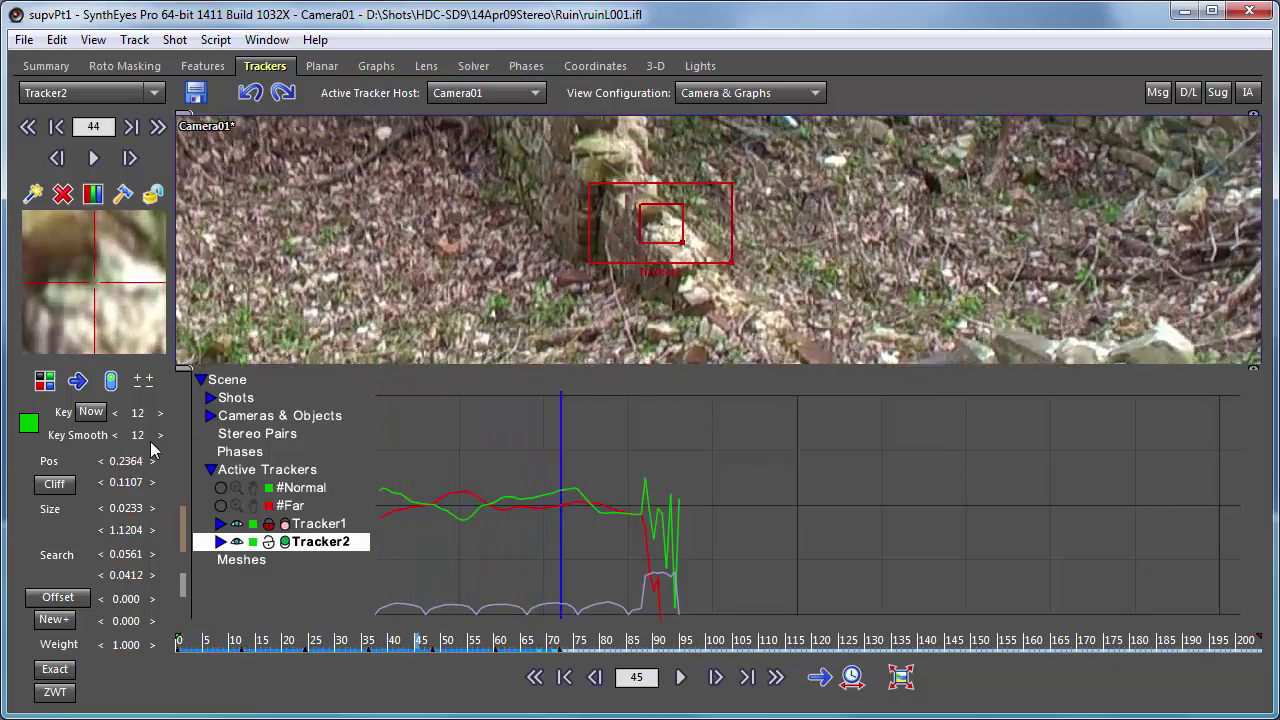
{"action": "key", "text": "Right"}
{"action": "key", "text": "Right"}
{"action": "key", "text": "Right"}
{"action": "key", "text": "Right"}
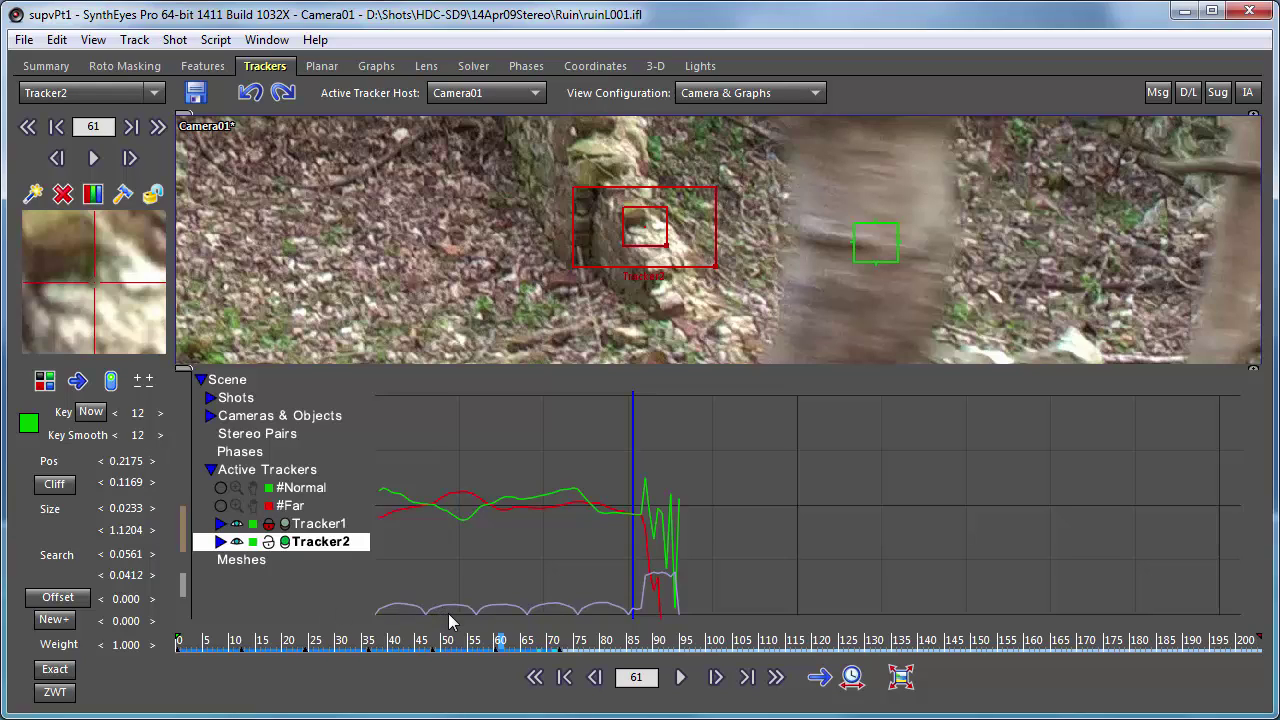
{"action": "left_click", "coordinate": [340, 648]}
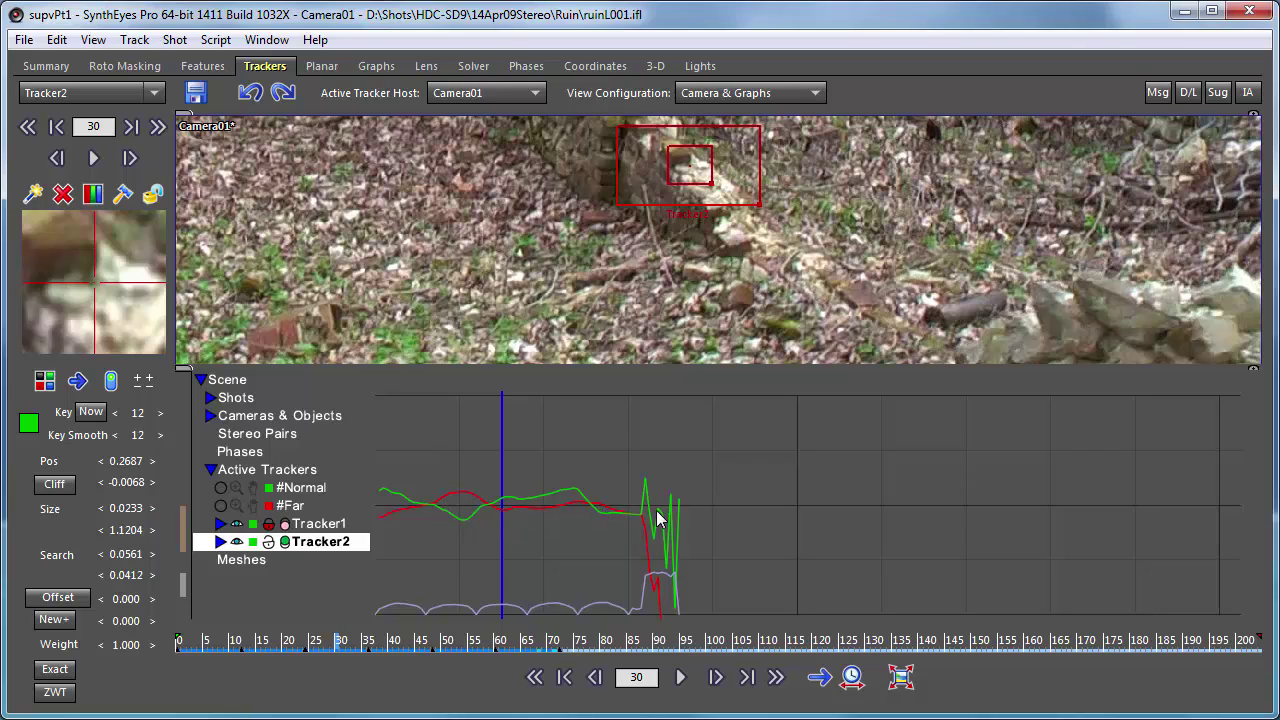
- Expand the wall tracker's channels in the graph and examine its velocity and FOM curves around the keys, stopping at frame 36
{"action": "left_click", "coordinate": [220, 542]}
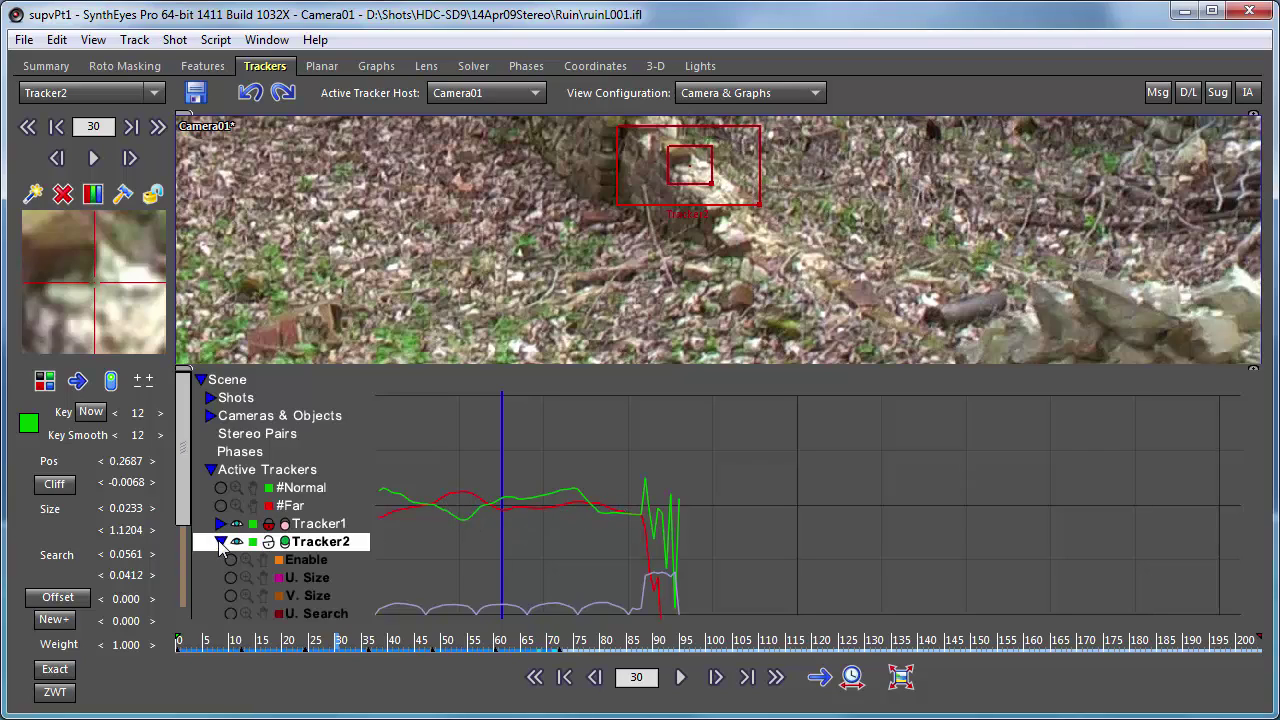
{"action": "scroll", "coordinate": [246, 520], "scroll_direction": "down", "scroll_amount": 3}
{"action": "scroll", "coordinate": [246, 512], "scroll_direction": "down", "scroll_amount": 3}
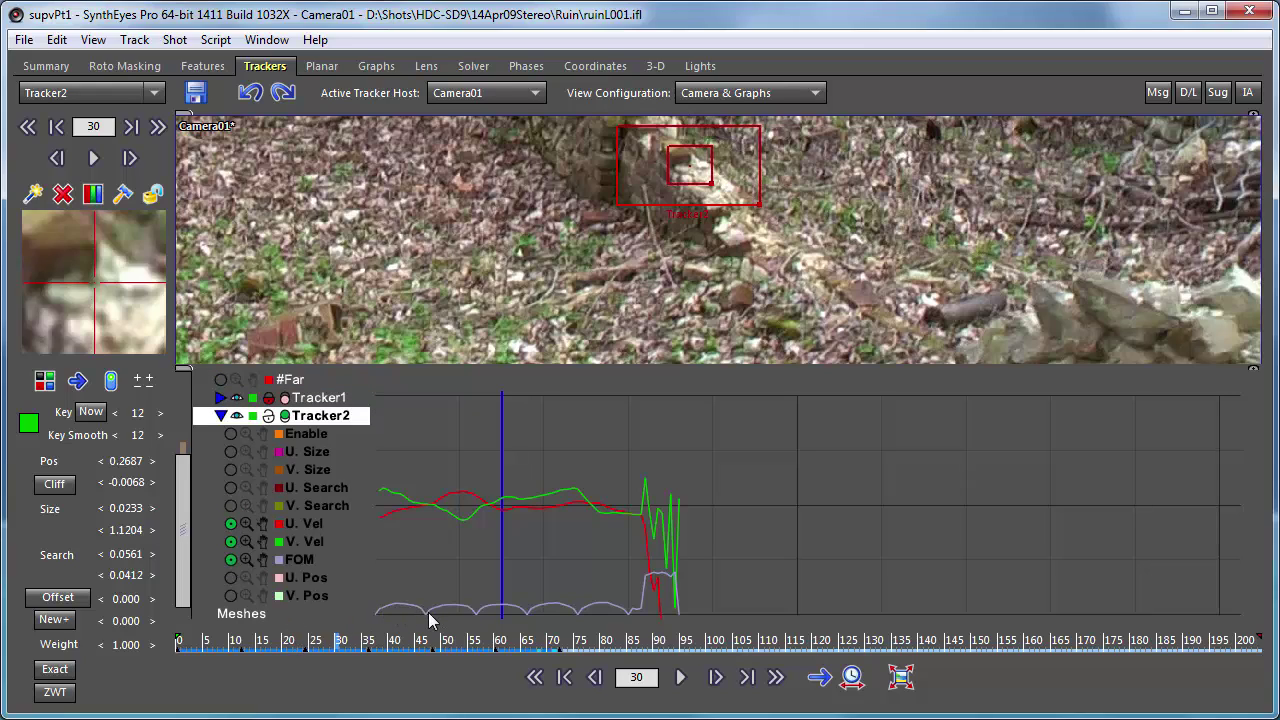
{"action": "mouse_move", "coordinate": [481, 616]}
{"action": "left_click_drag", "start_coordinate": [300, 648], "coordinate": [393, 641]}
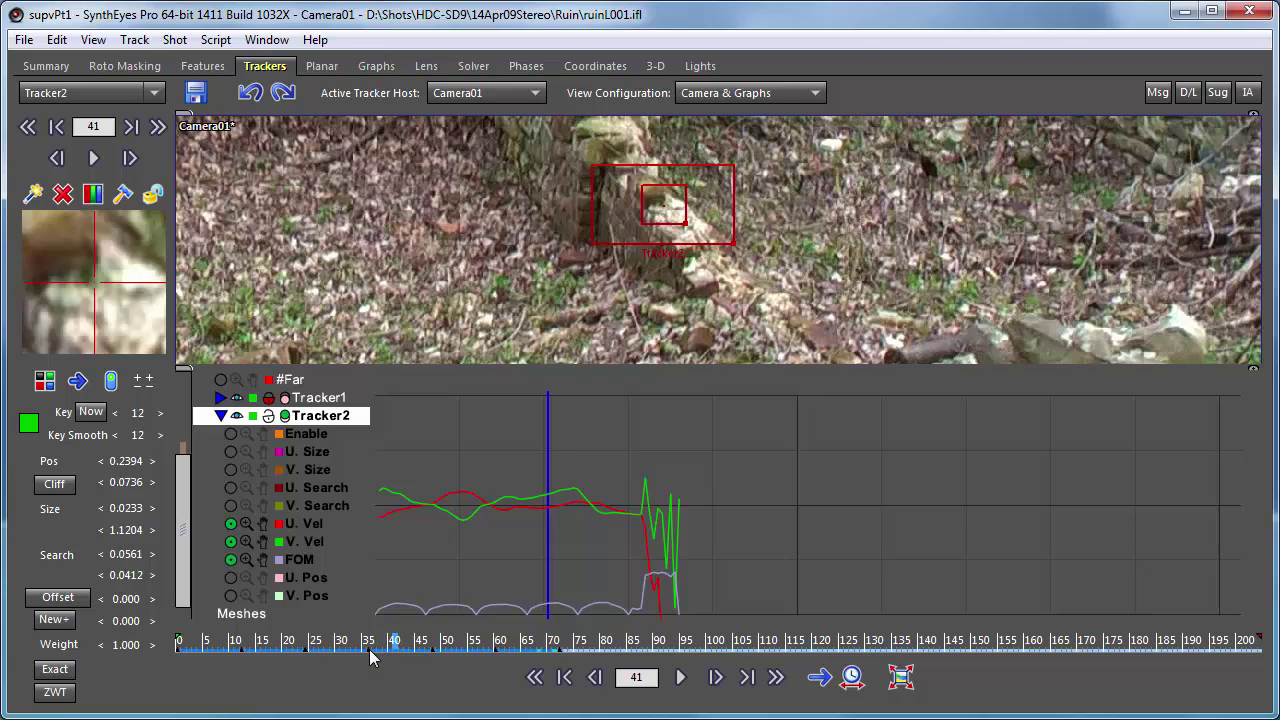
{"action": "left_click", "coordinate": [370, 645]}
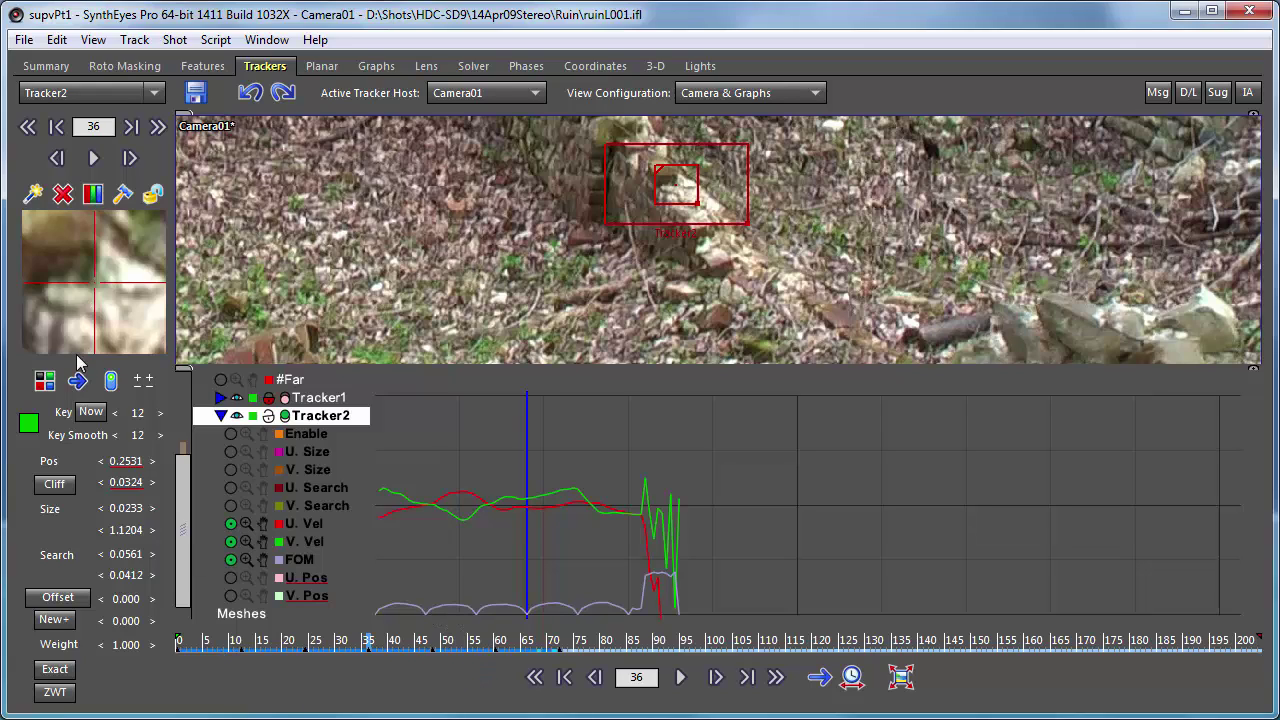
- Look through the tracking options, examining the Smooth after keying setting
{"action": "mouse_move", "coordinate": [106, 322]}
{"action": "left_mouse_down"}
{"action": "mouse_move", "coordinate": [103, 272]}
{"action": "mouse_move", "coordinate": [90, 308]}
{"action": "left_mouse_up"}
{"action": "left_click", "coordinate": [131, 40]}
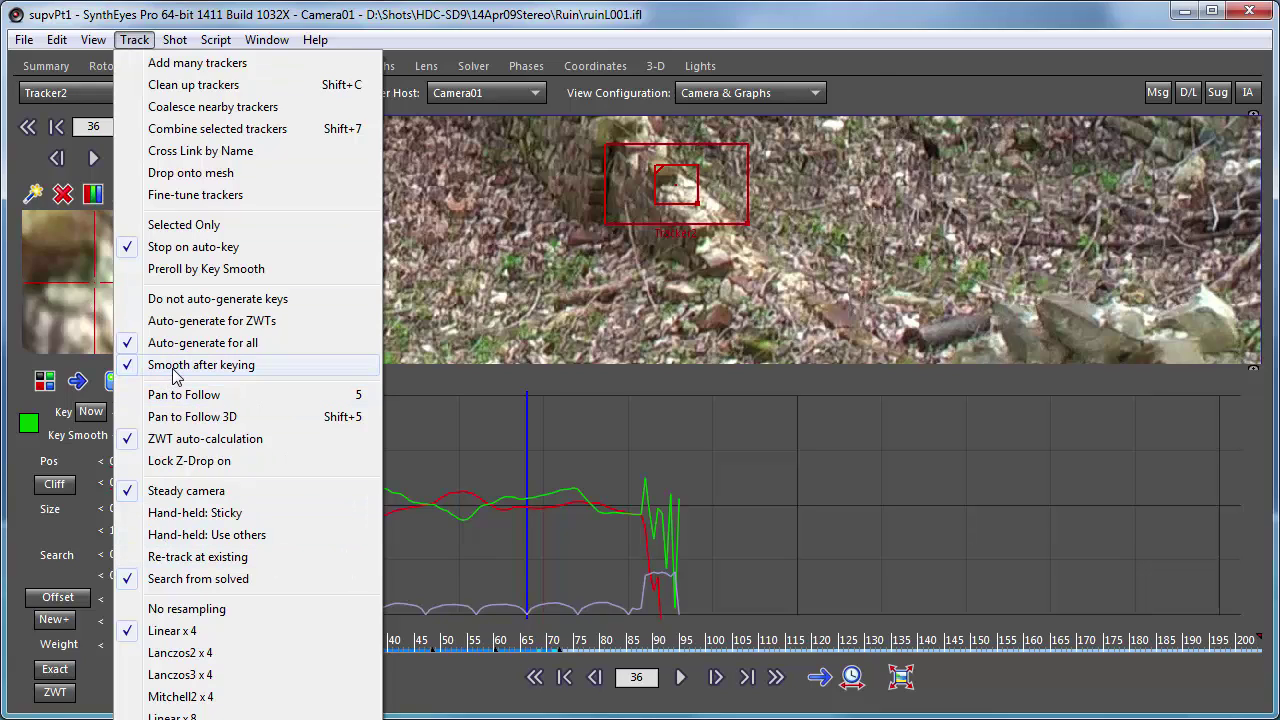
{"action": "left_click", "coordinate": [306, 36]}
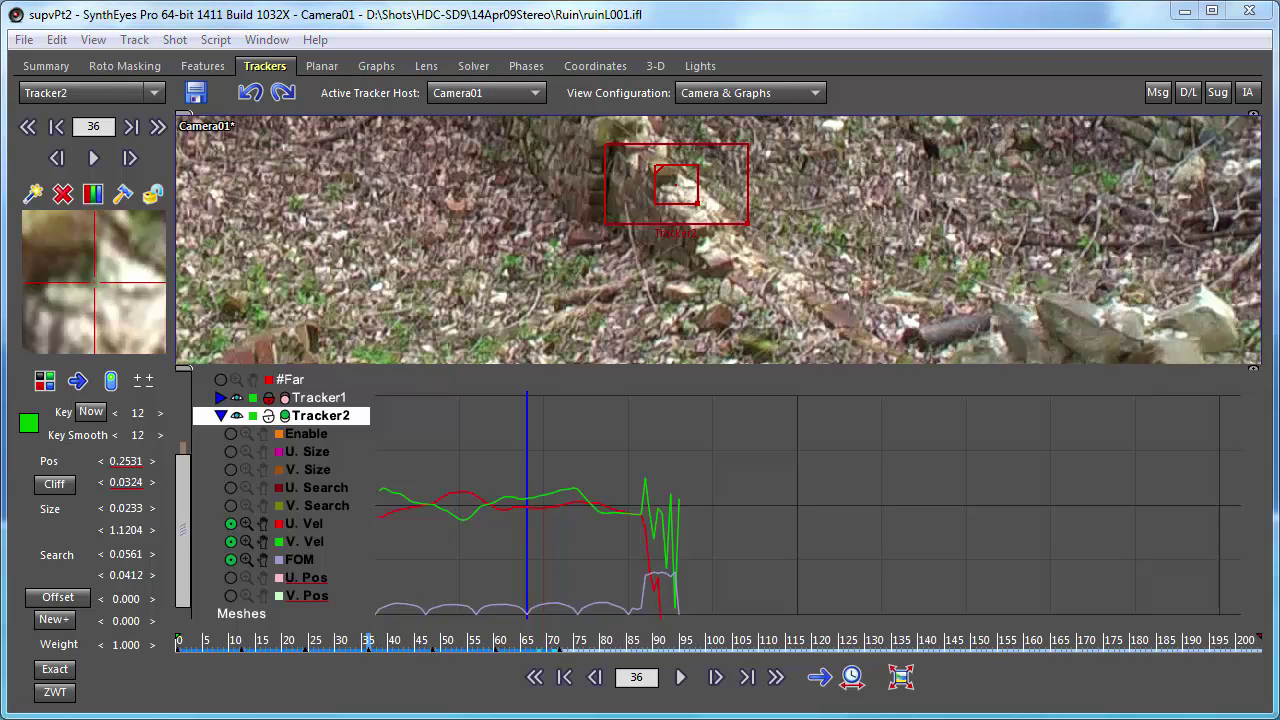
- Go to the wall tracker's key at frame 60, try widening its inner box there, and undo the attempt
{"action": "left_click", "coordinate": [375, 642]}
{"action": "left_click_drag", "start_coordinate": [375, 642], "coordinate": [436, 645]}
{"action": "left_click_drag", "start_coordinate": [457, 645], "coordinate": [496, 646]}
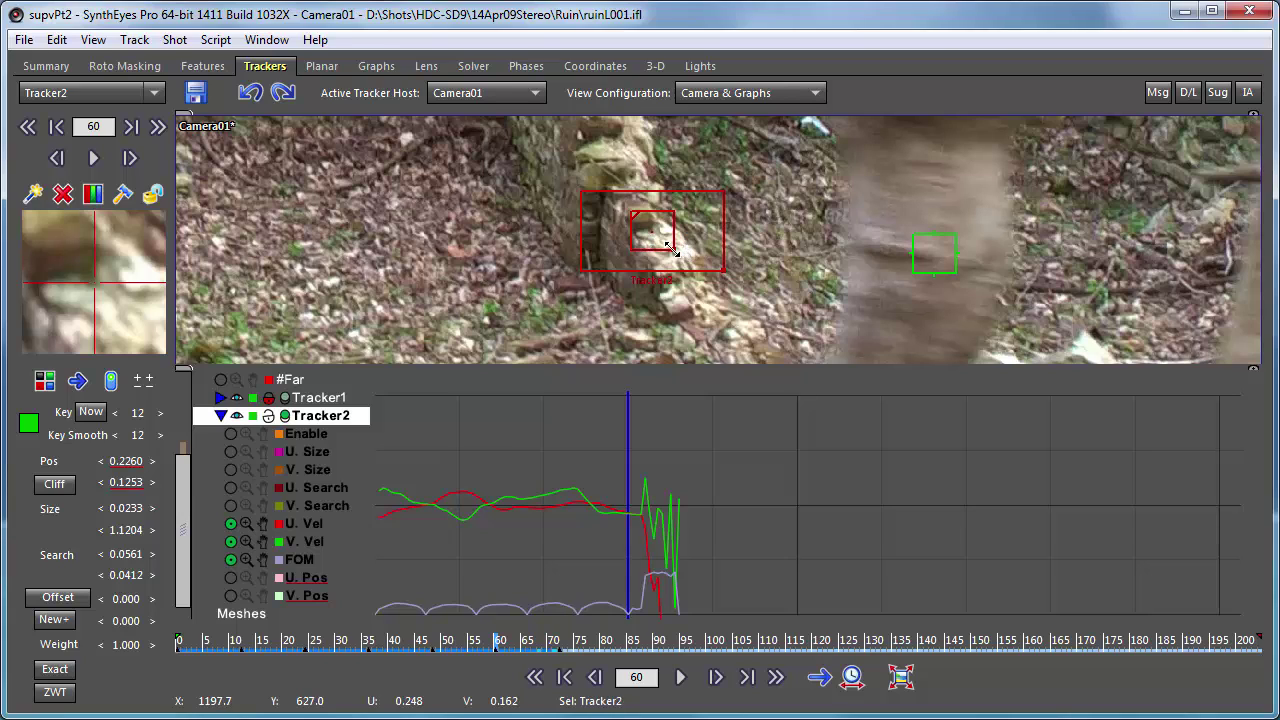
{"action": "left_click_drag", "start_coordinate": [674, 250], "coordinate": [690, 250]}
{"action": "key", "text": "ctrl+z"}
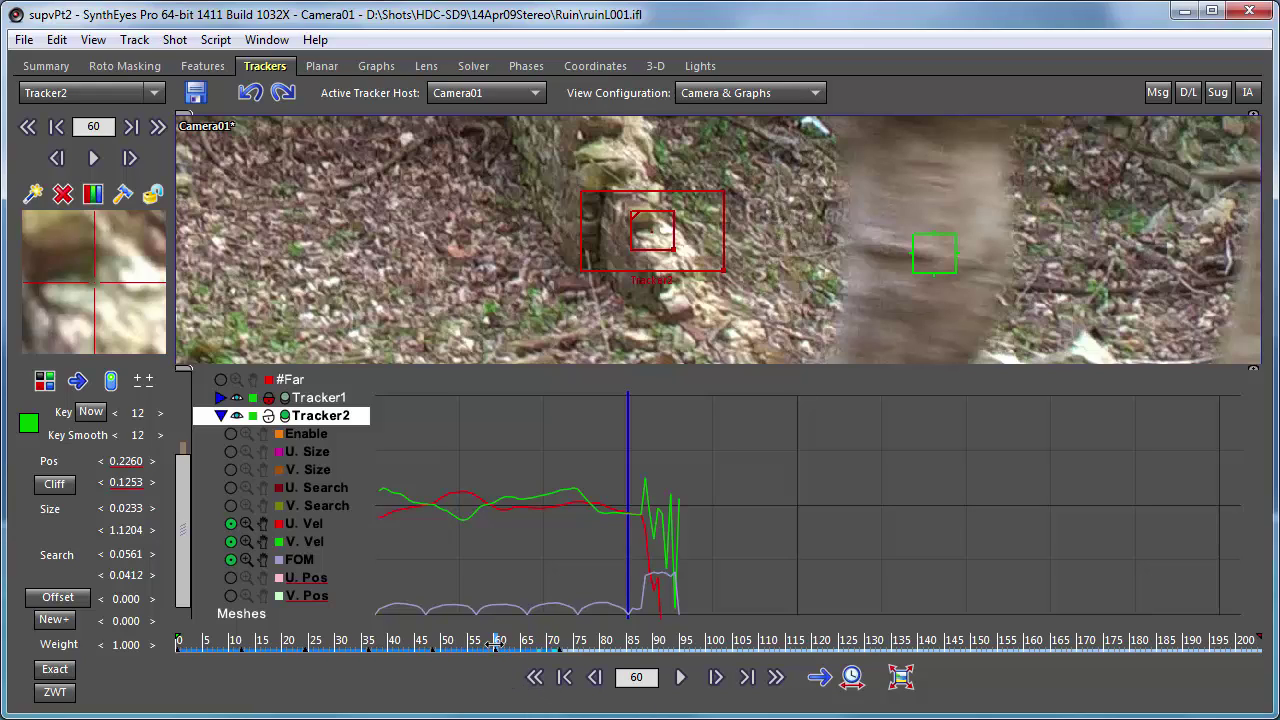
- Add a wall tracker key at frame 57 and remove its key at frame 60
{"action": "left_click_drag", "start_coordinate": [496, 645], "coordinate": [496, 647]}
{"action": "left_click", "coordinate": [482, 652]}
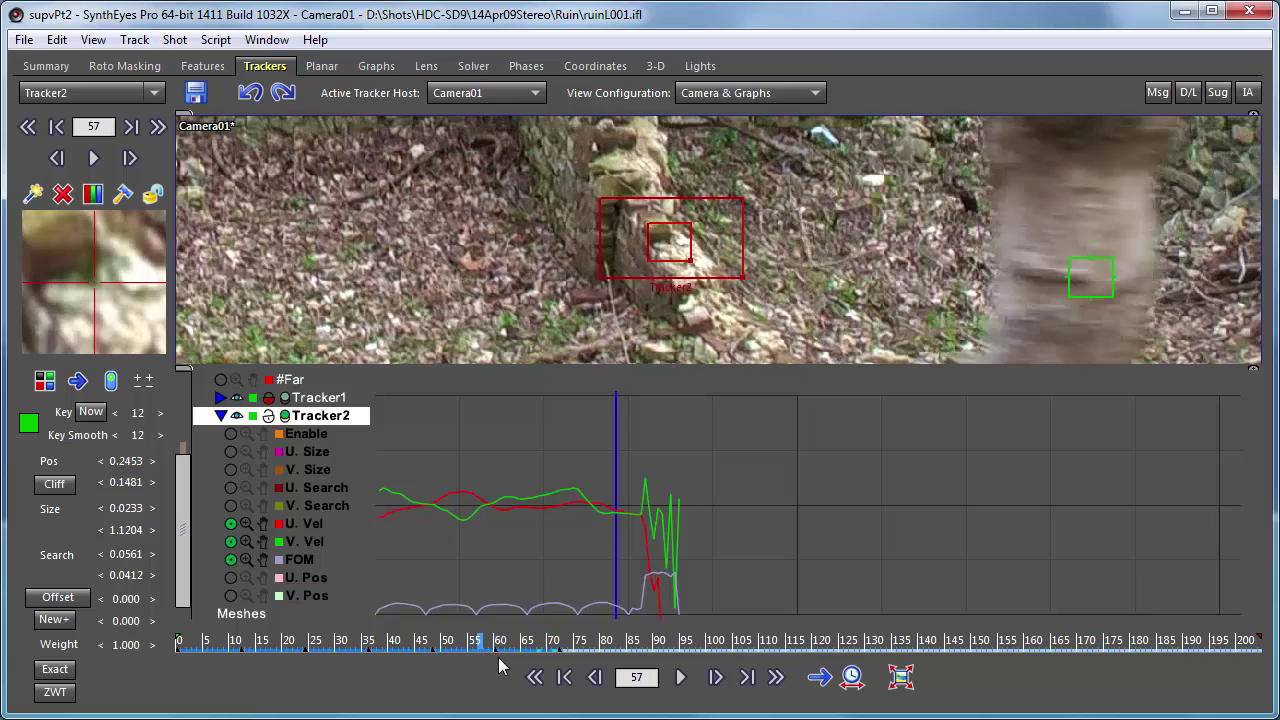
{"action": "key", "text": "grave"}
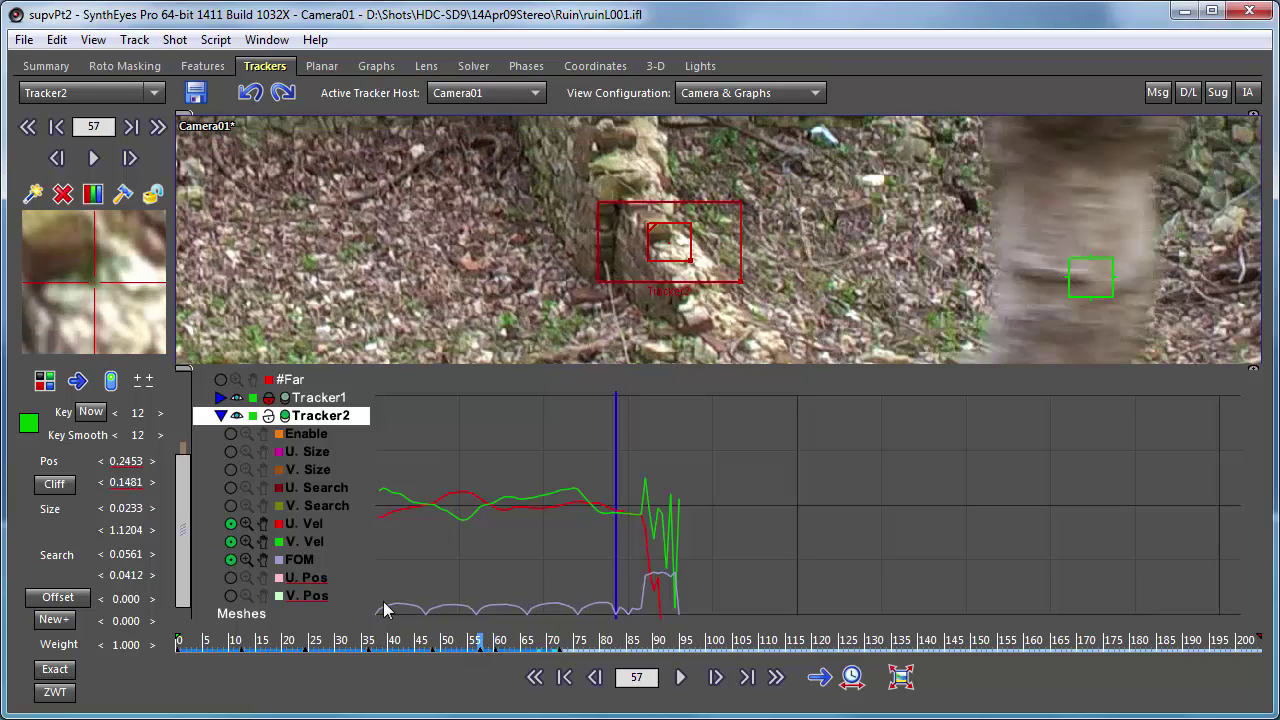
{"action": "left_click", "coordinate": [500, 652]}
{"action": "key", "text": "grave"}
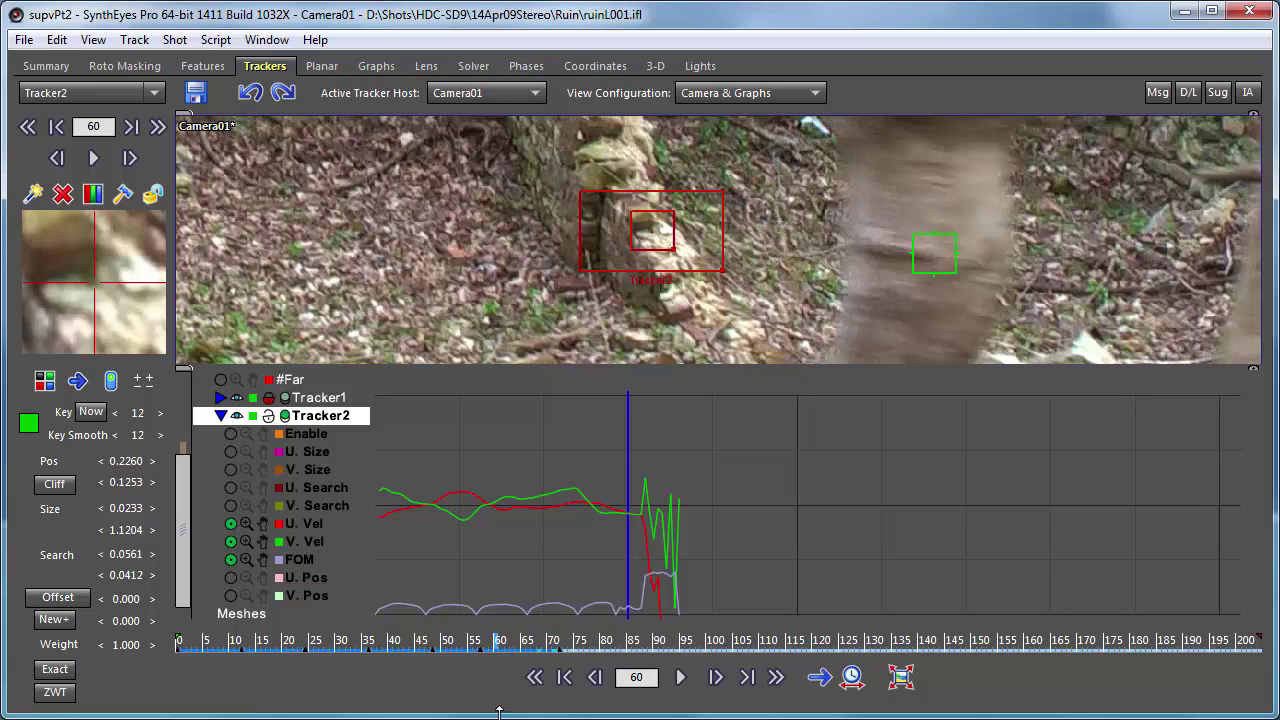
- Track the wall stone on to frame 69, return to frame 62 and delete the tracker's keys beyond it
{"action": "key", "text": "space"}
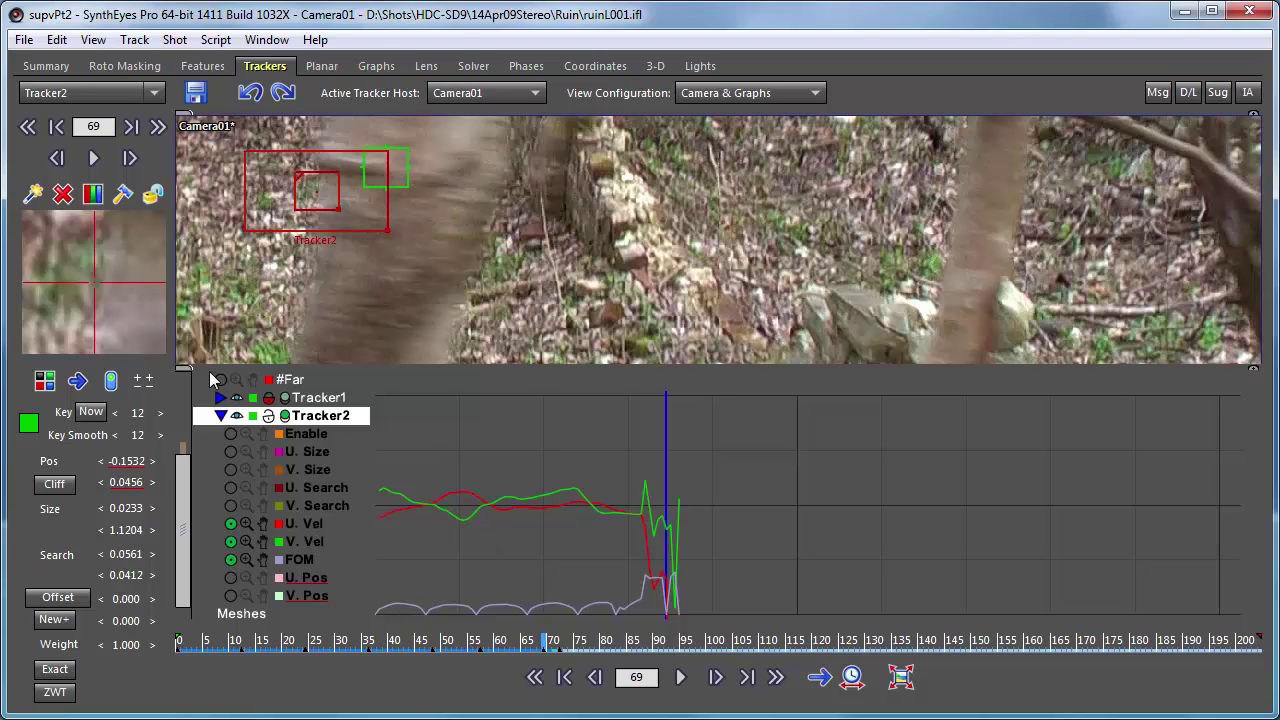
{"action": "scroll", "coordinate": [81, 293], "scroll_direction": "up", "scroll_amount": 4}
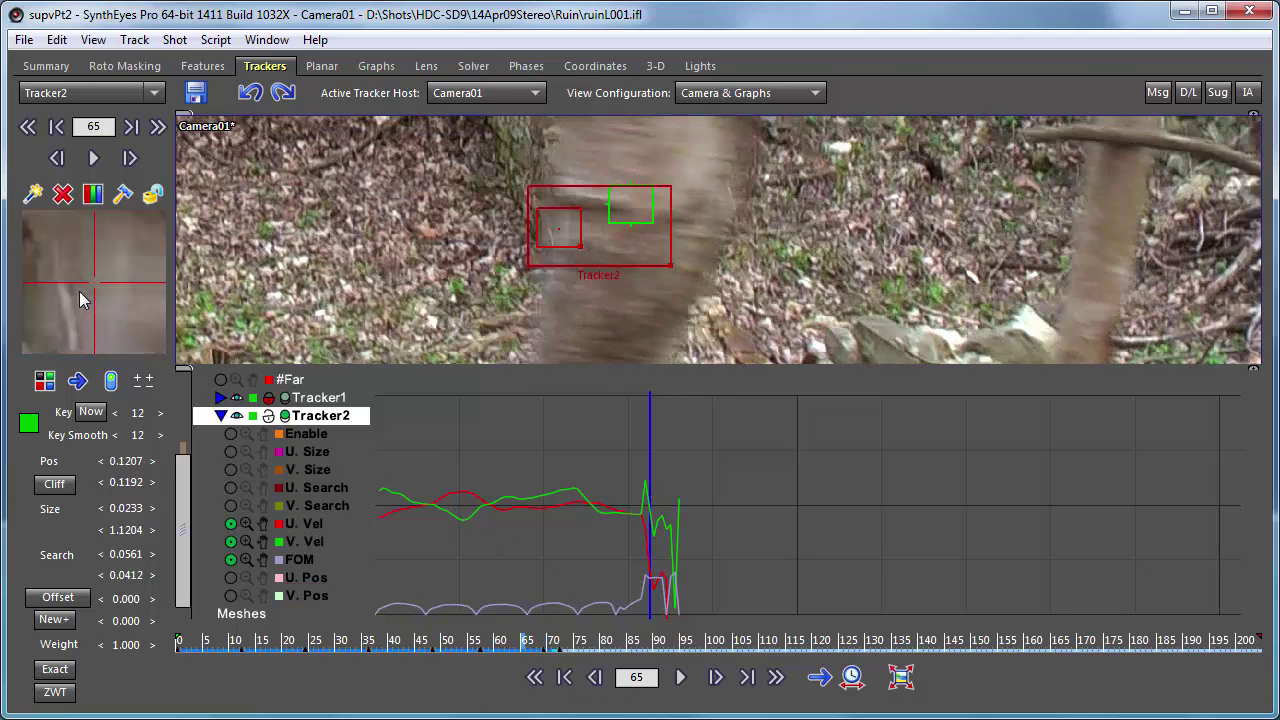
{"action": "scroll", "coordinate": [81, 298], "scroll_direction": "up", "scroll_amount": 4}
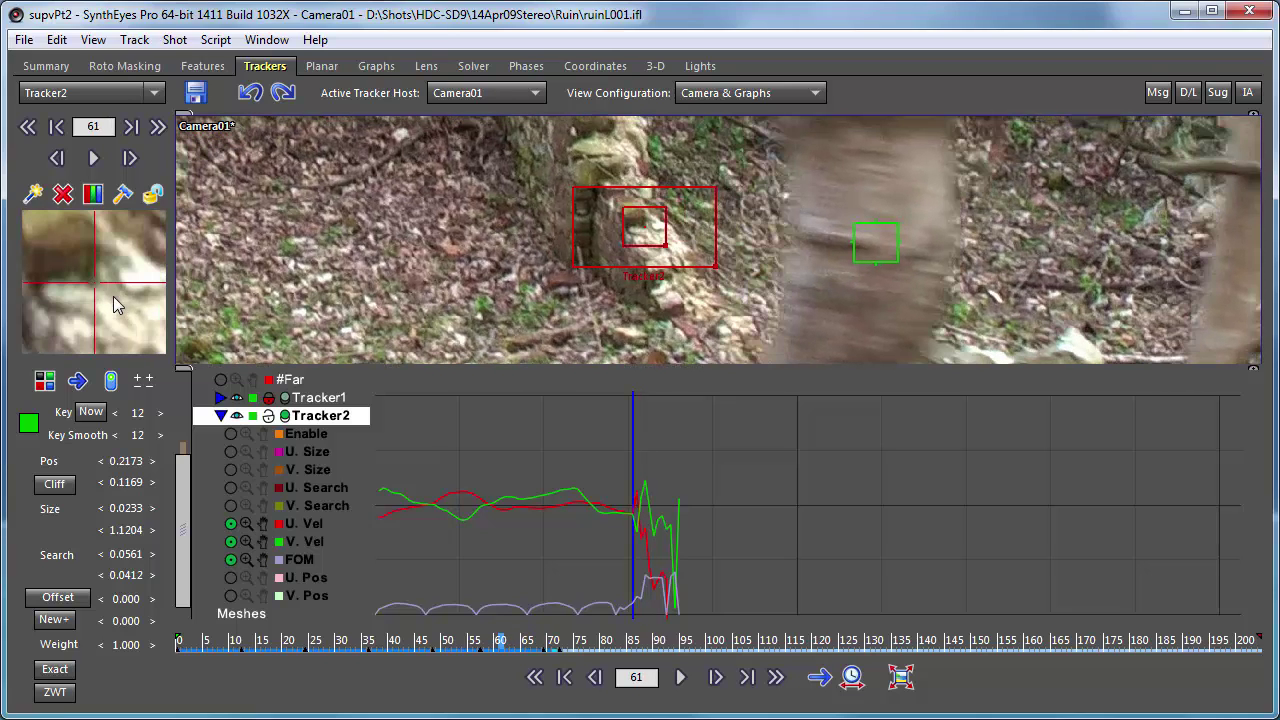
{"action": "scroll", "coordinate": [113, 297], "scroll_direction": "down", "scroll_amount": 3}
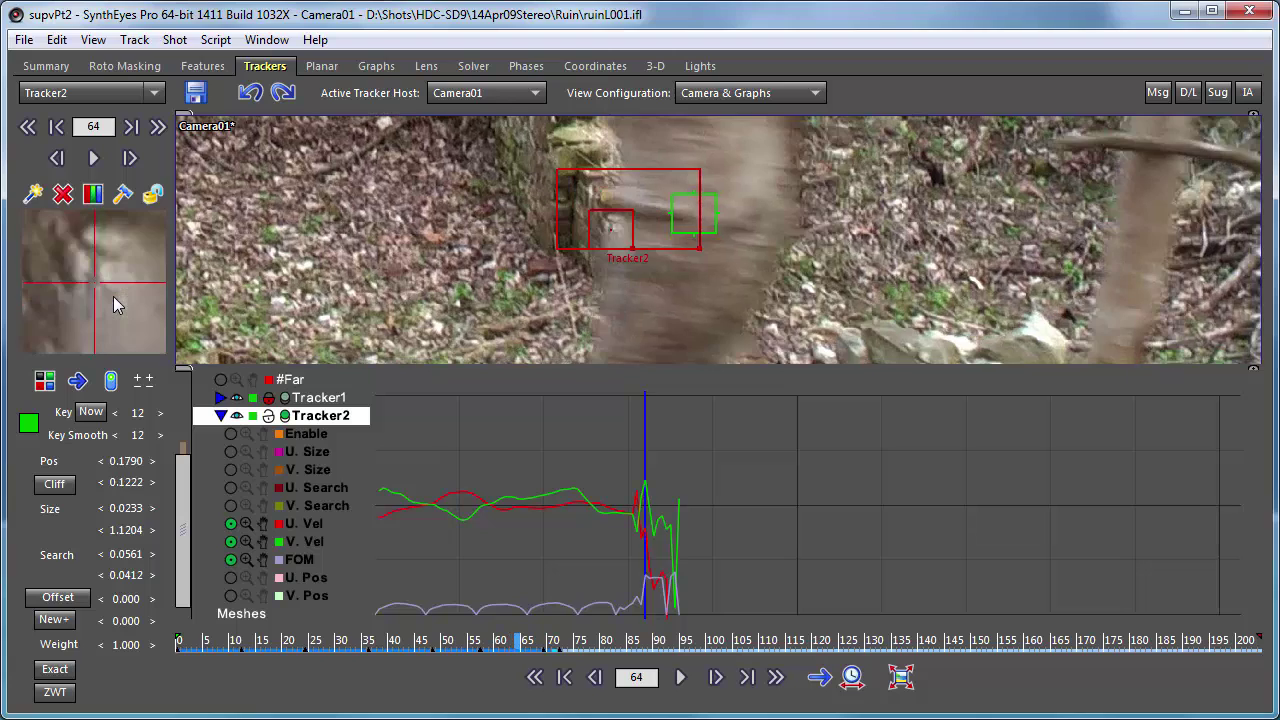
{"action": "scroll", "coordinate": [113, 297], "scroll_direction": "up", "scroll_amount": 3}
{"action": "scroll", "coordinate": [113, 296], "scroll_direction": "down", "scroll_amount": 1}
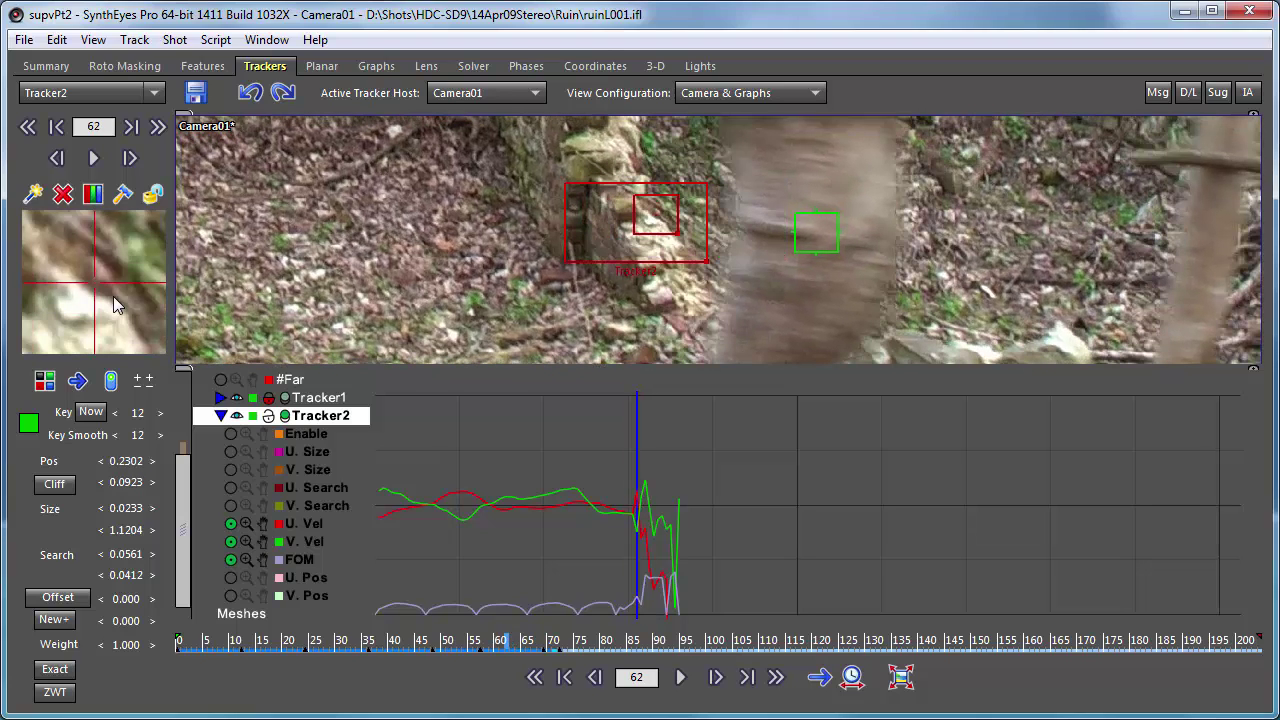
{"action": "right_click", "coordinate": [93, 416], "text": "shift"}
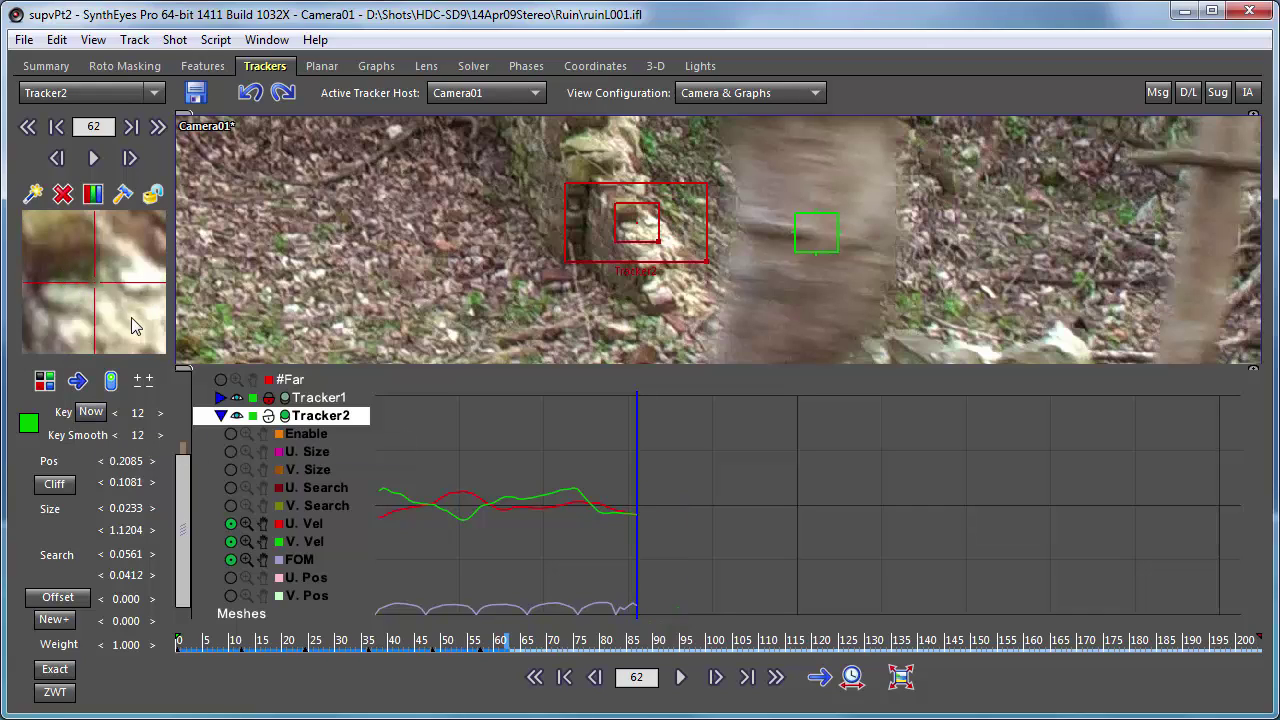
- Track forward one frame at a time to frame 64 and disable the wall tracker there, where the trunk covers the stone
{"action": "key", "text": "s"}
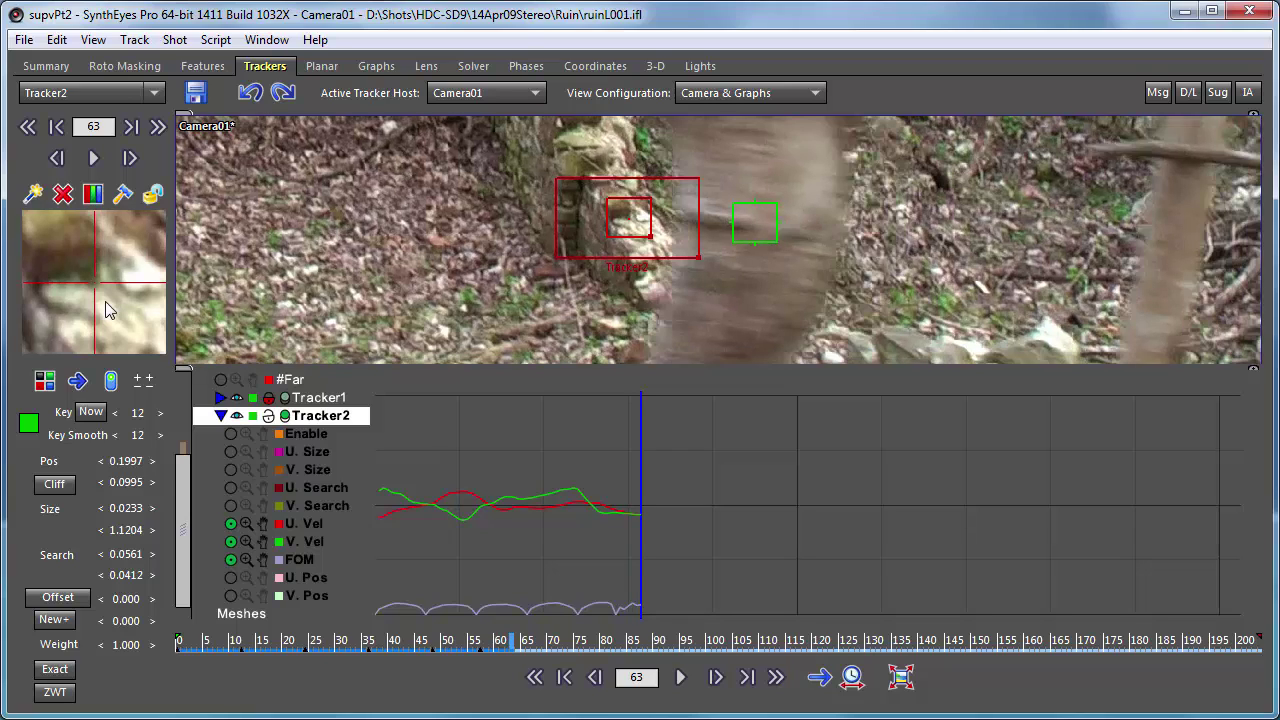
{"action": "key", "text": "s"}
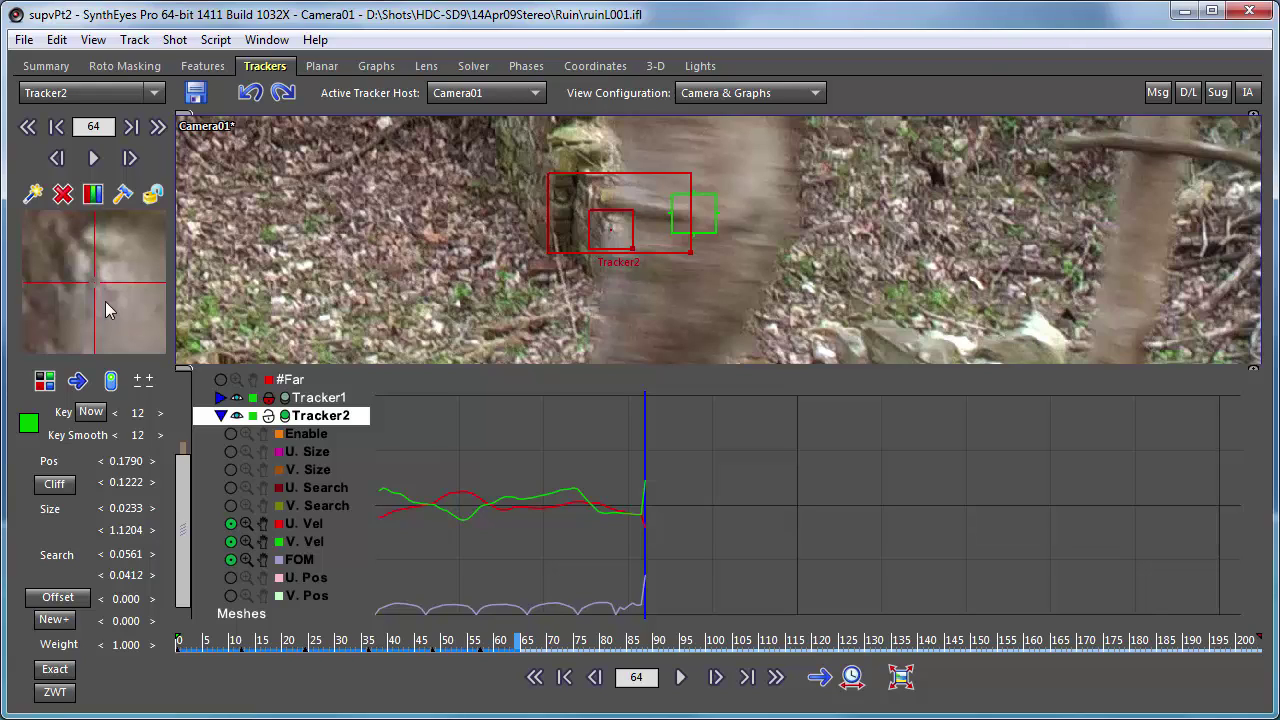
{"action": "left_click", "coordinate": [109, 381]}
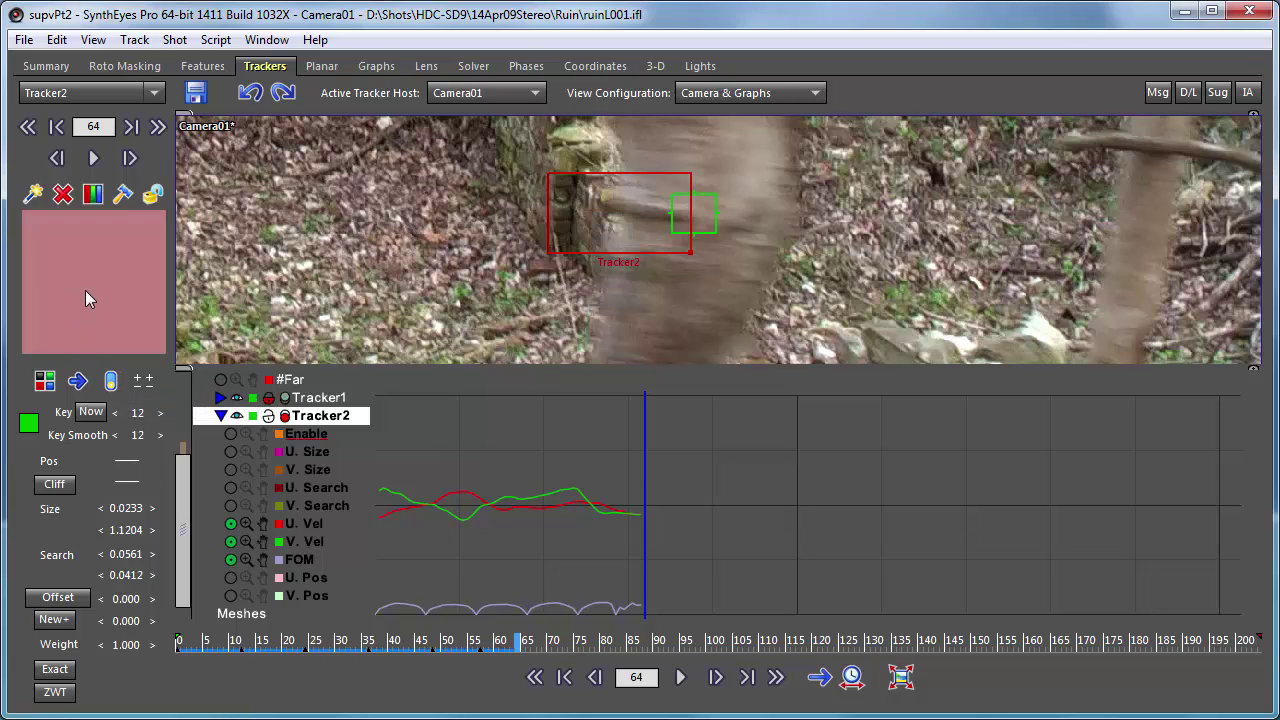
- Step repeatedly back and forth between about frames 64 and 68 to examine where the stone emerges from behind the trunk, stopping at frame 68
{"action": "key", "text": "s"}
{"action": "key", "text": "s"}
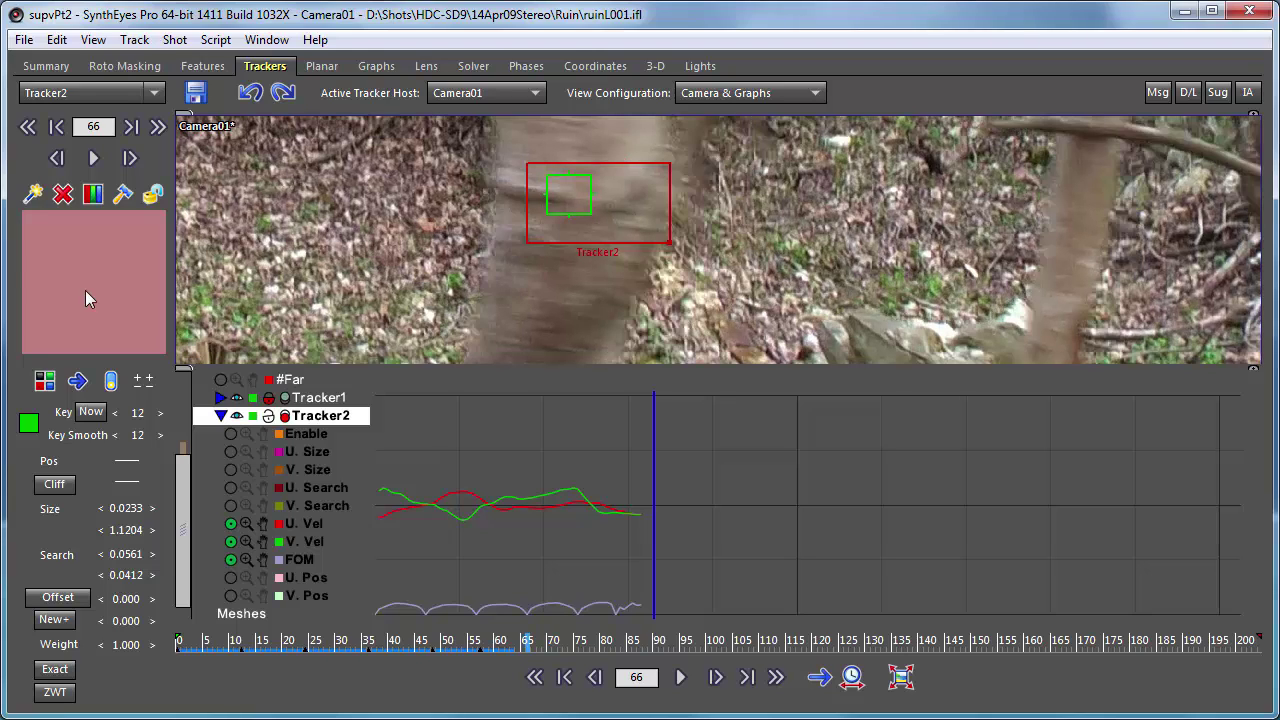
{"action": "key", "text": "s"}
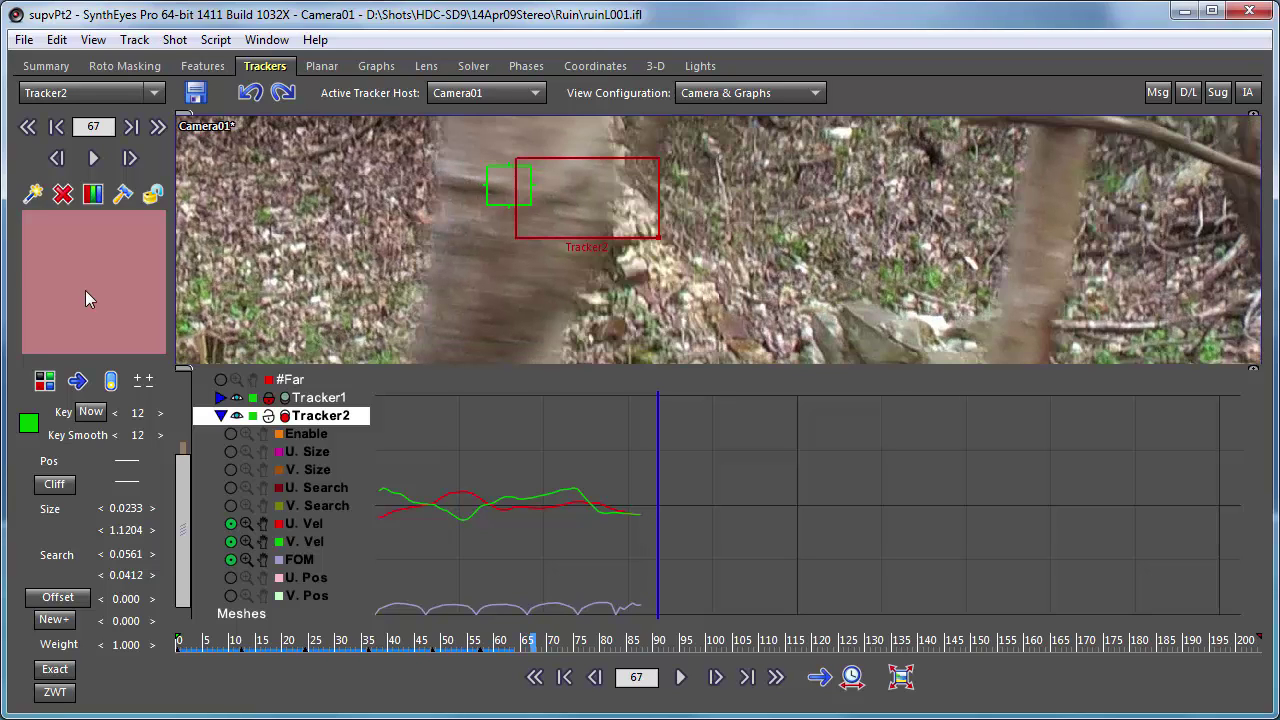
{"action": "key", "text": "s"}
{"action": "key", "text": "a"}
{"action": "key", "text": "a"}
{"action": "key", "text": "a"}
{"action": "key", "text": "s"}
{"action": "key", "text": "s"}
{"action": "key", "text": "a"}
{"action": "key", "text": "a"}
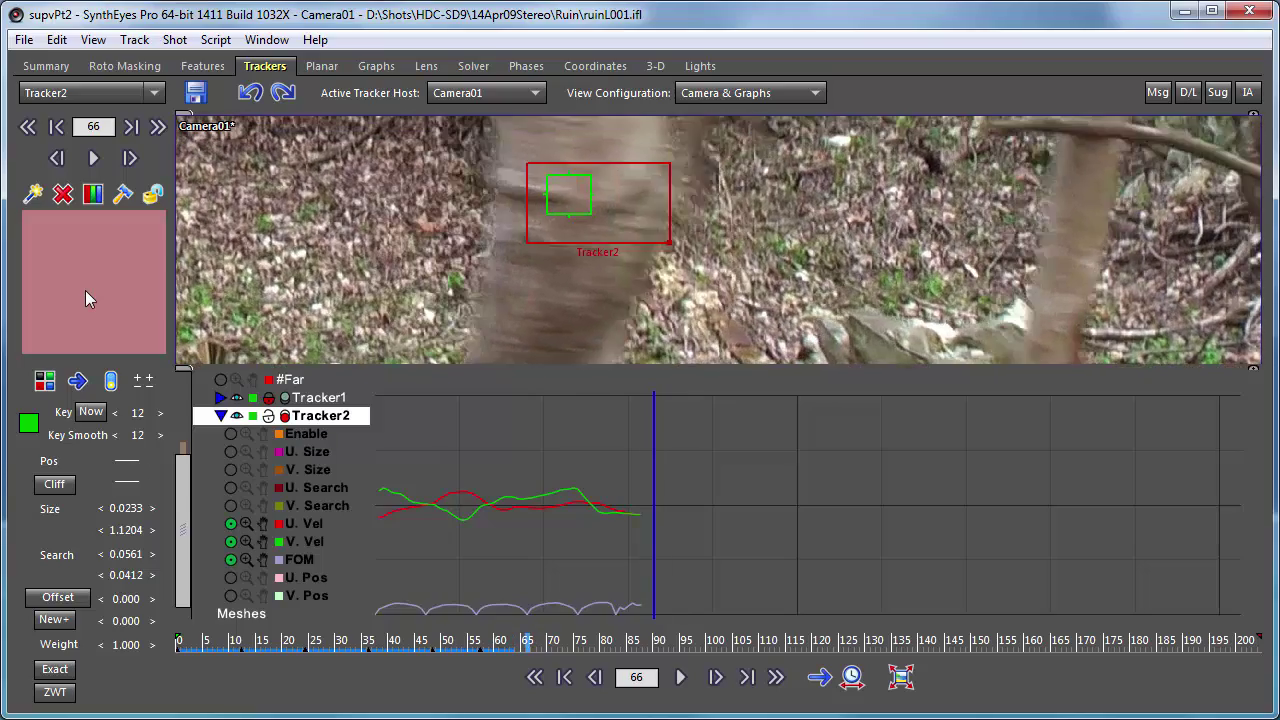
{"action": "key", "text": "a"}
{"action": "key", "text": "s"}
{"action": "key", "text": "s"}
{"action": "key", "text": "a"}
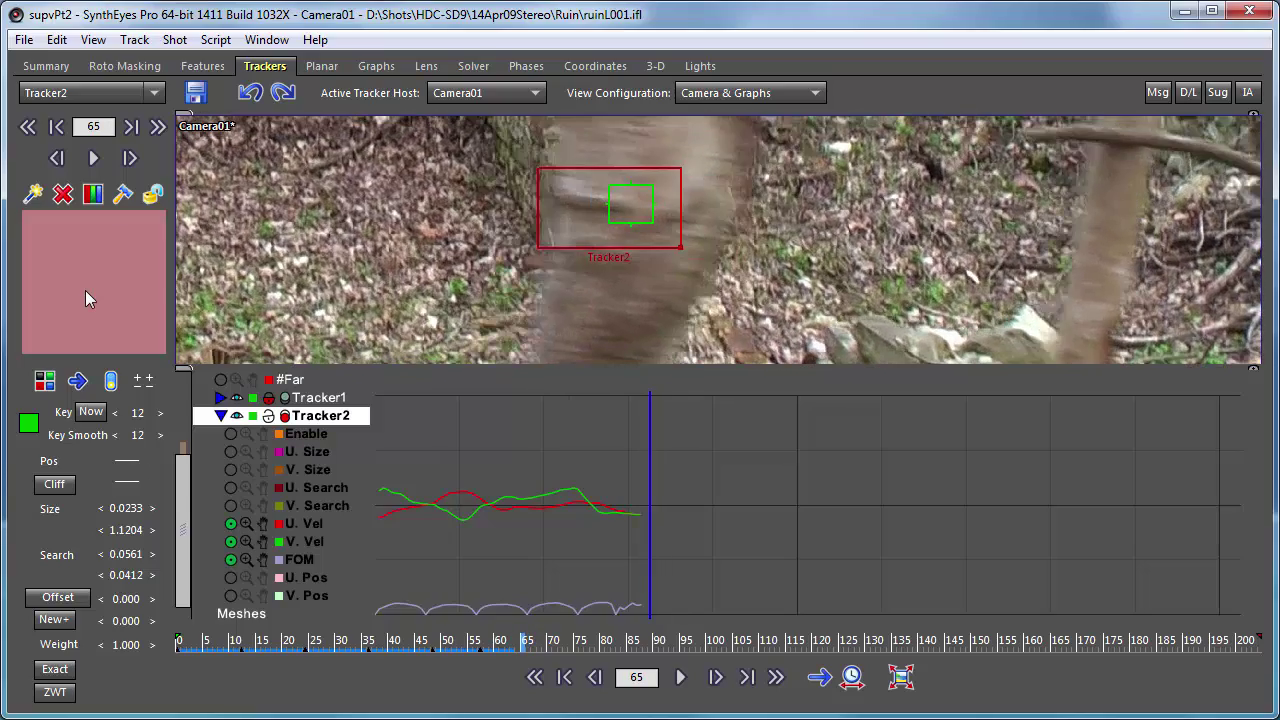
{"action": "key", "text": "s"}
{"action": "key", "text": "s"}
{"action": "key", "text": "s"}
{"action": "key", "text": "a"}
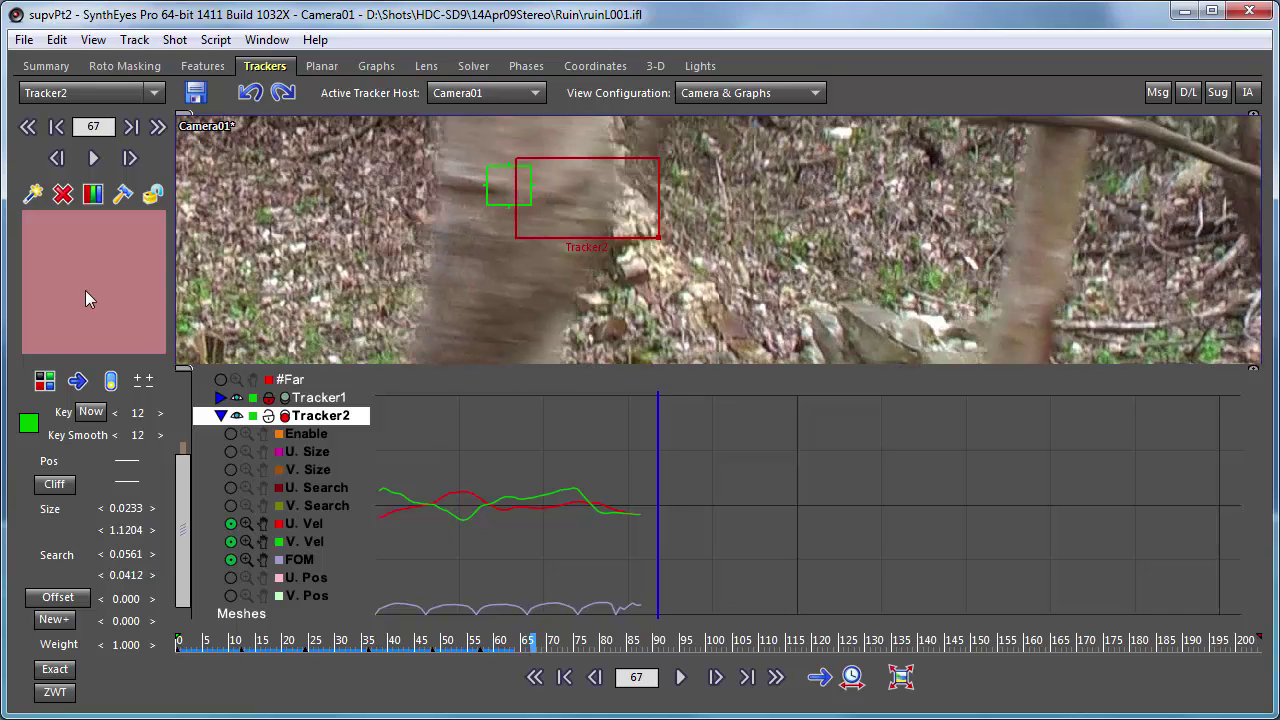
{"action": "key", "text": "s"}
{"action": "key", "text": "a"}
{"action": "key", "text": "s"}
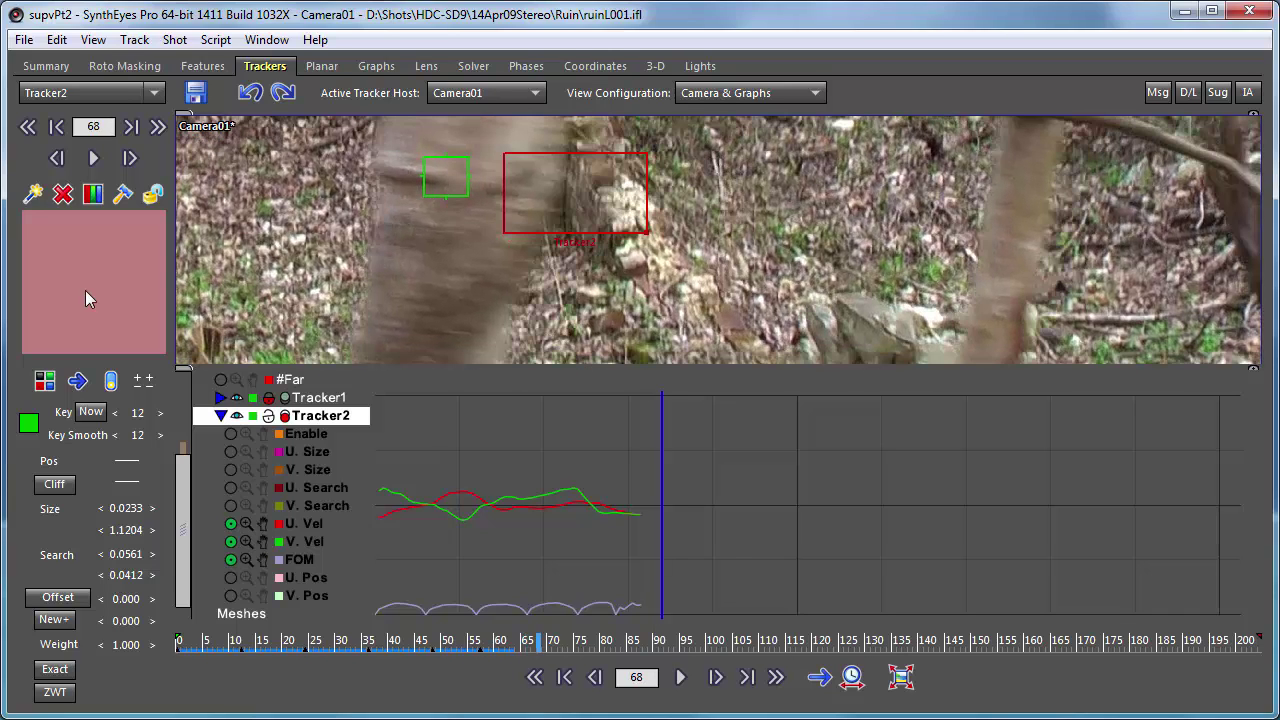
{"action": "key", "text": "a"}
{"action": "key", "text": "s"}
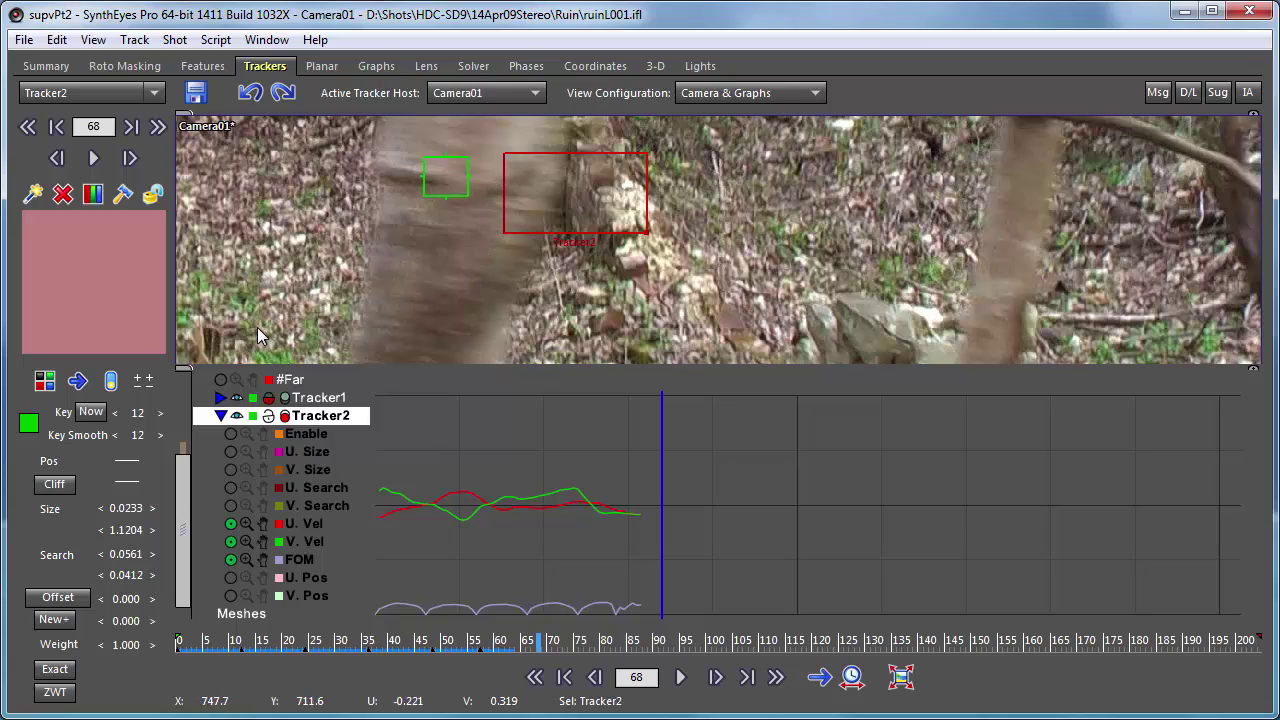
- Try re-enabling the wall tracker at frame 68 with a manual key, then by repositioning it to 0.1819, 0.0350, undoing both attempts
{"action": "left_click", "coordinate": [112, 381]}
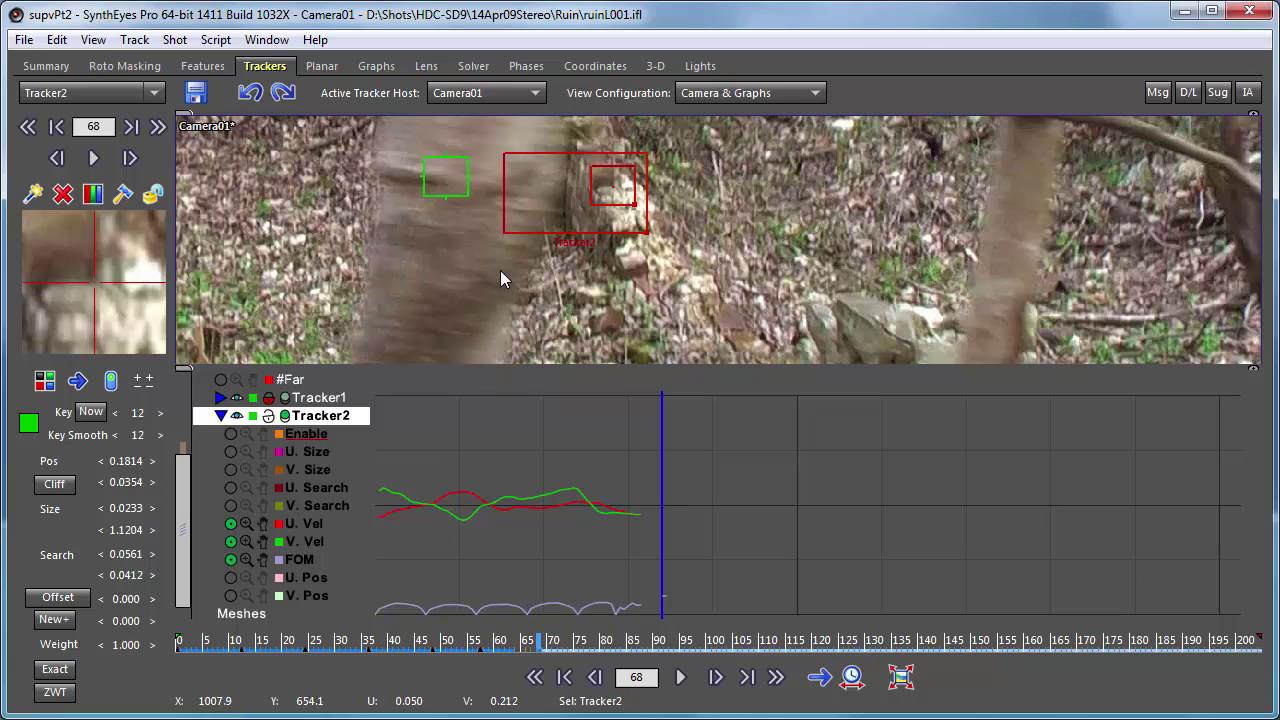
{"action": "key", "text": "grave"}
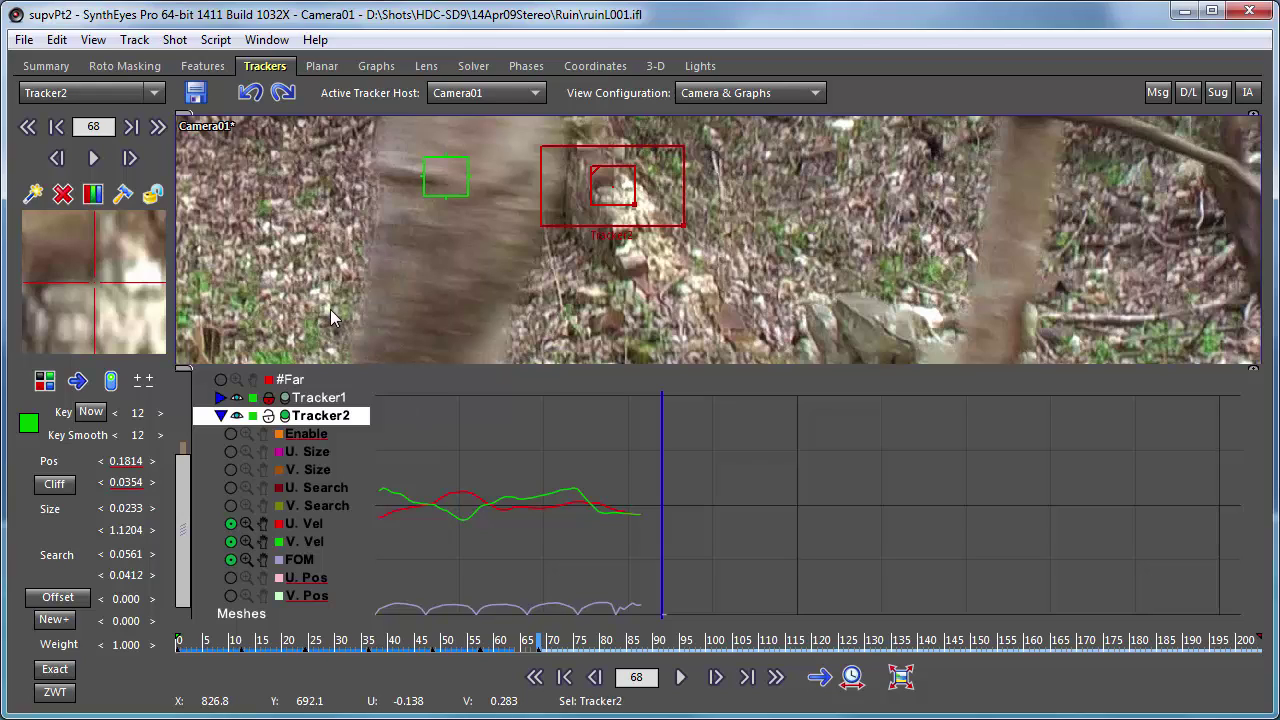
{"action": "left_click", "coordinate": [250, 95]}
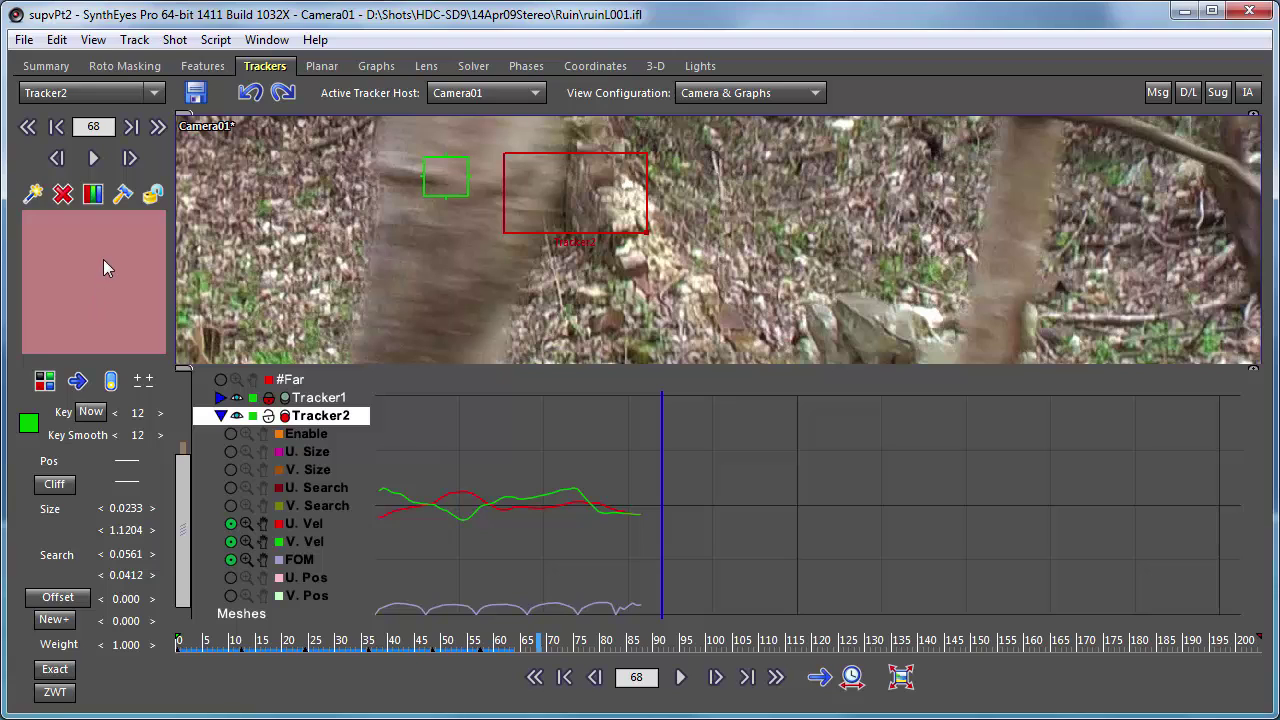
{"action": "mouse_move", "coordinate": [98, 274]}
{"action": "left_mouse_down"}
{"action": "mouse_move", "coordinate": [54, 272]}
{"action": "mouse_move", "coordinate": [92, 284]}
{"action": "mouse_move", "coordinate": [91, 296]}
{"action": "left_mouse_up"}
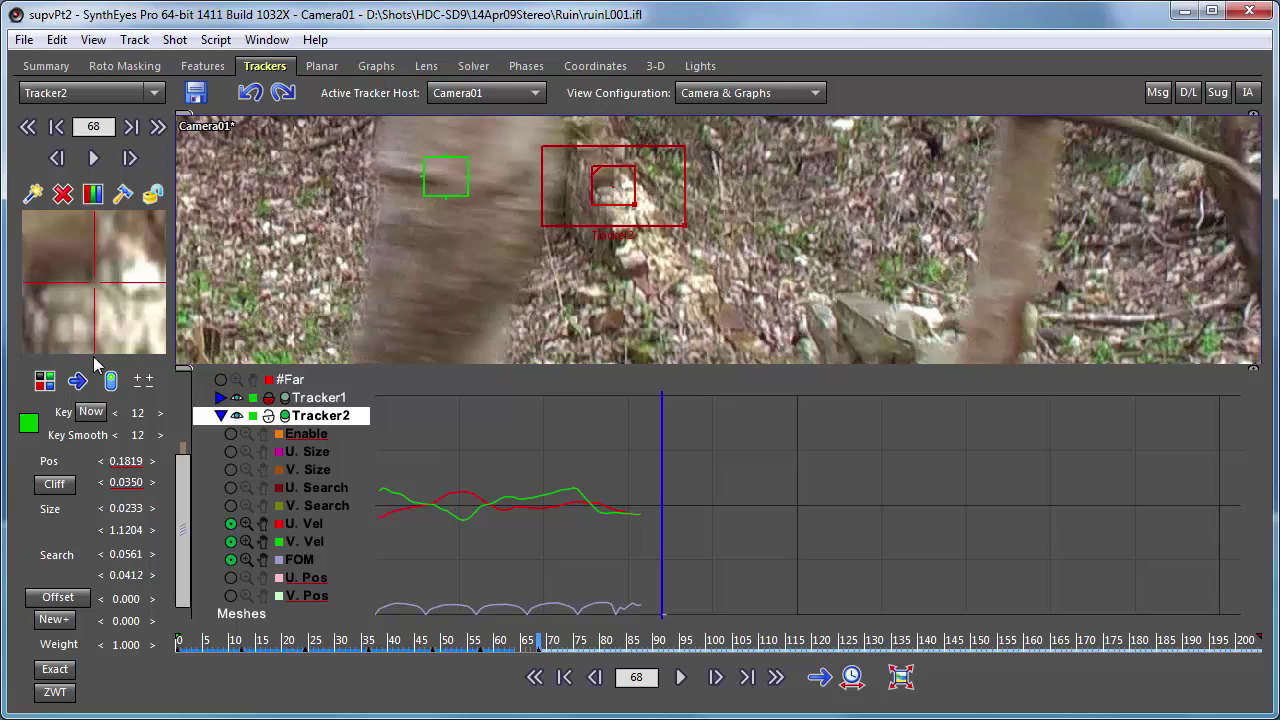
{"action": "left_click", "coordinate": [251, 95]}
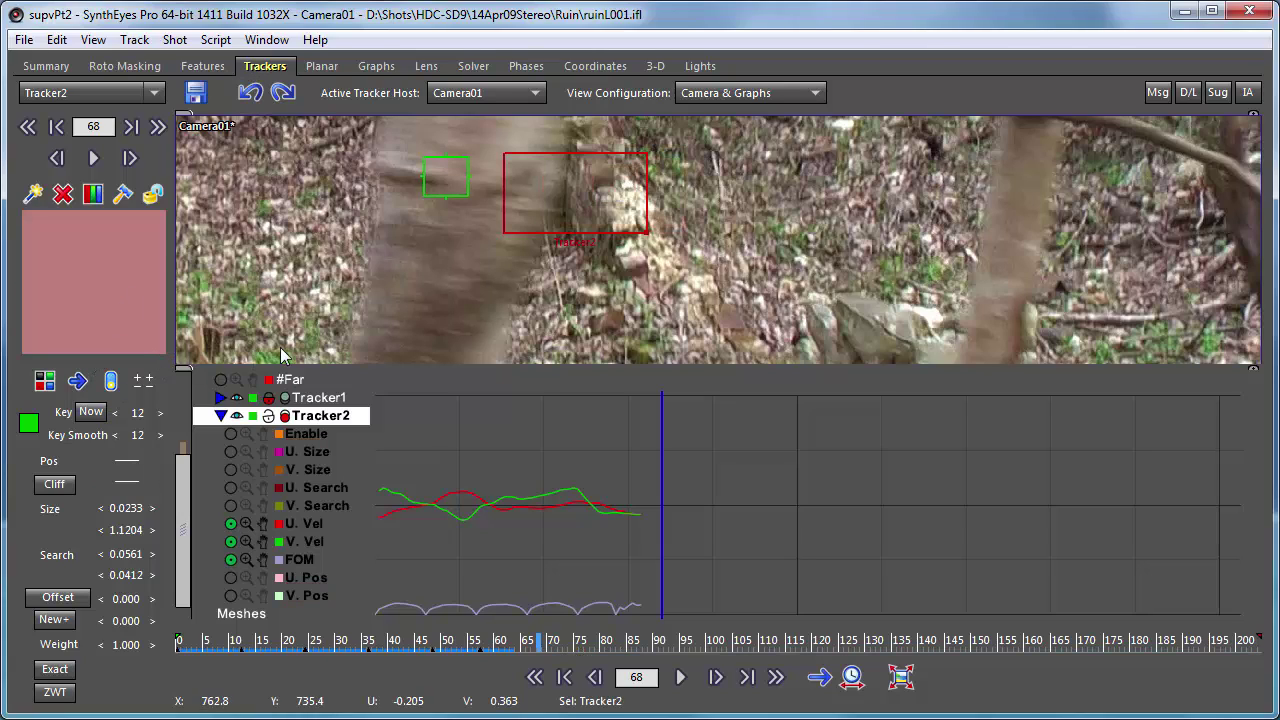
- Place the wall tracker back on the stone at frame 68, at 0.1804, 0.0335, and look at the Lock Z-Drop option
{"action": "left_click", "coordinate": [614, 193]}
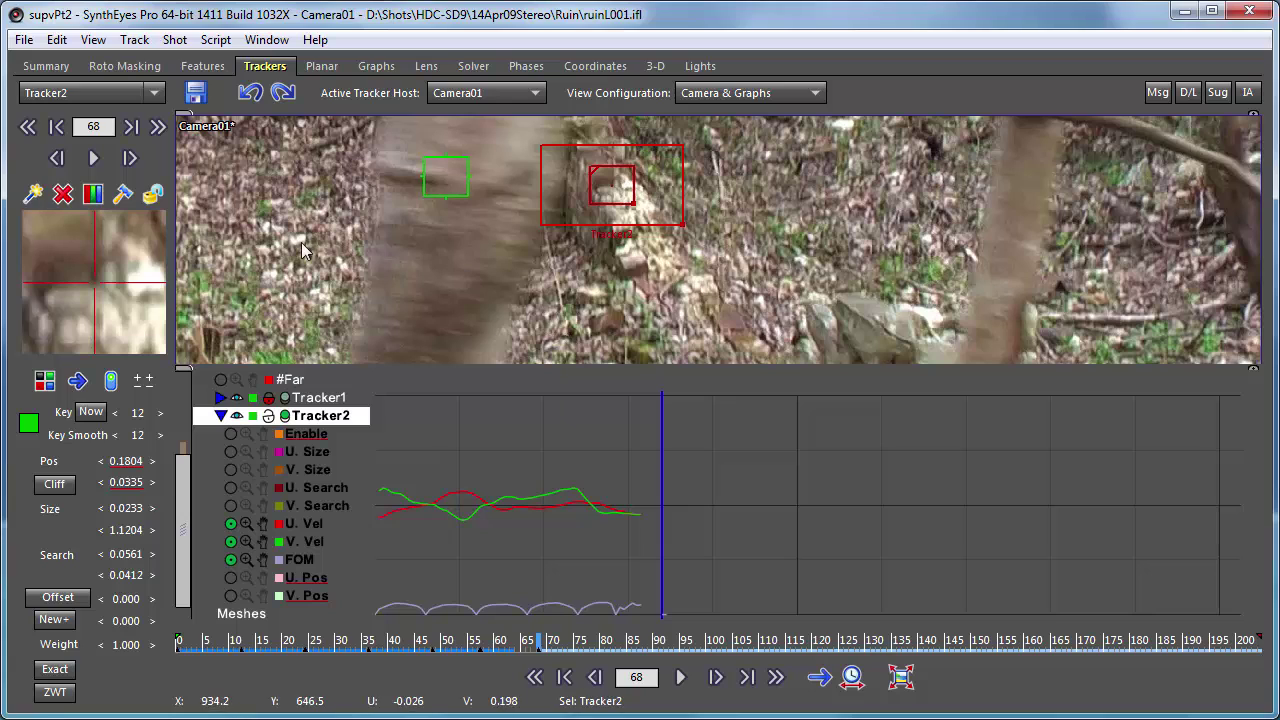
{"action": "left_click", "coordinate": [127, 41]}
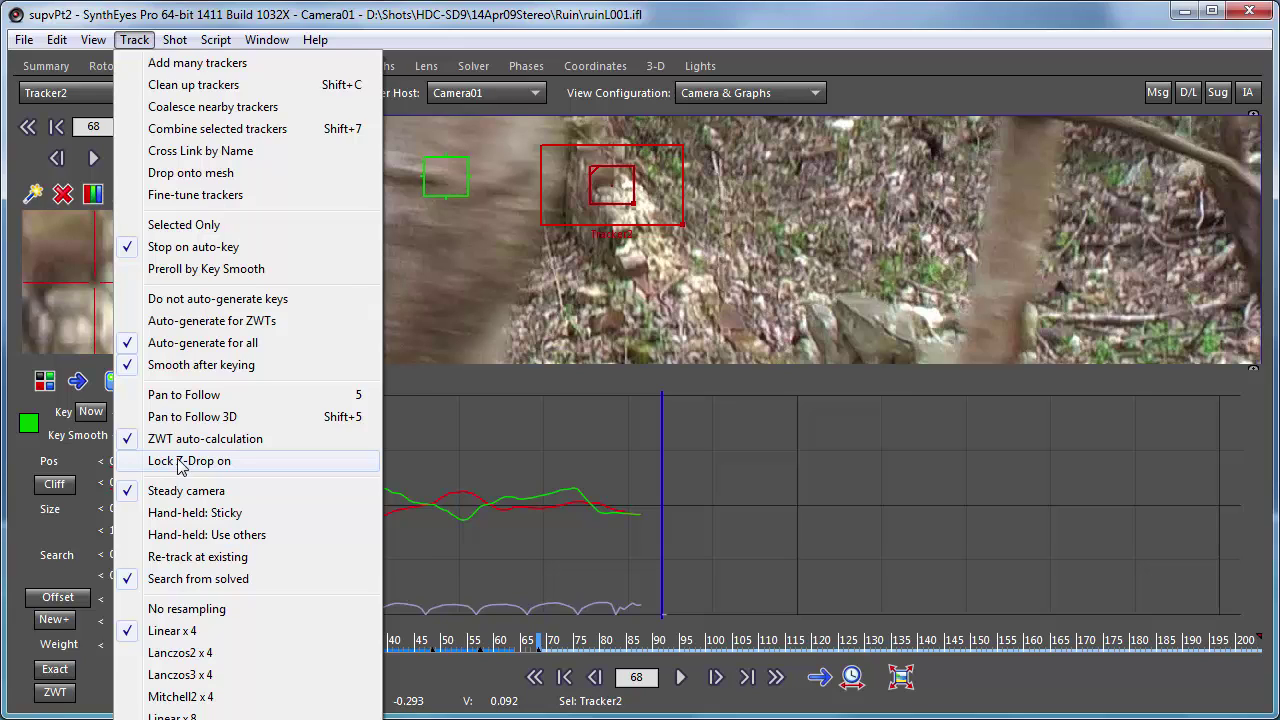
{"action": "left_click", "coordinate": [355, 19]}
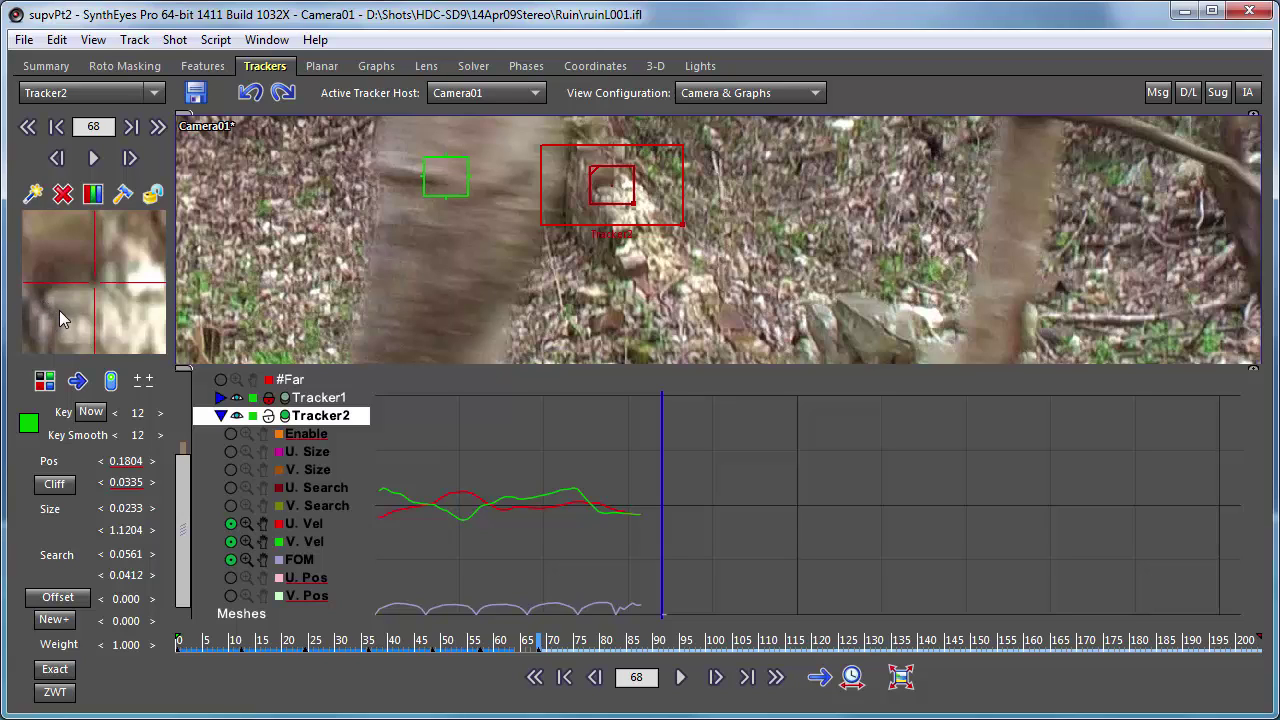
- Track the wall stone forward from frame 68 to frame 80 and disable its tracker there, where the trunk covers it
{"action": "key", "text": "ctrl+f"}
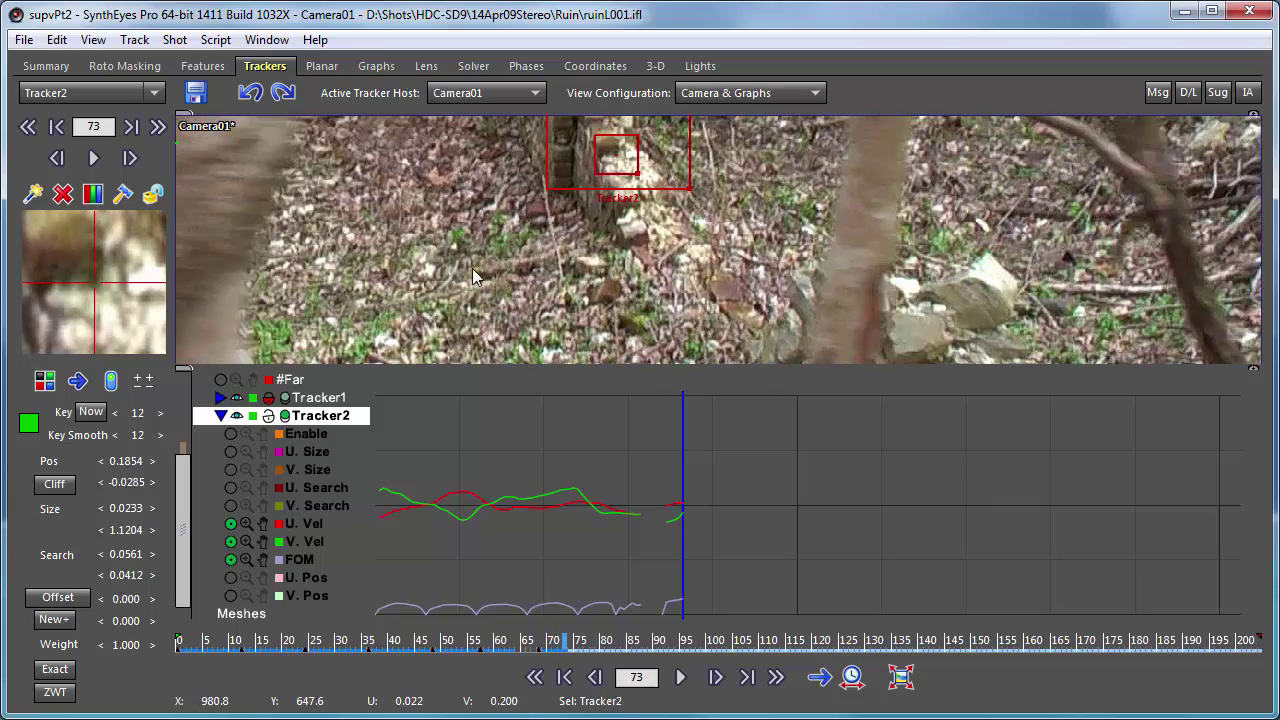
{"action": "middle_click_drag", "start_coordinate": [472, 260], "coordinate": [482, 343]}
{"action": "scroll", "coordinate": [72, 304], "scroll_direction": "down", "scroll_amount": 7}
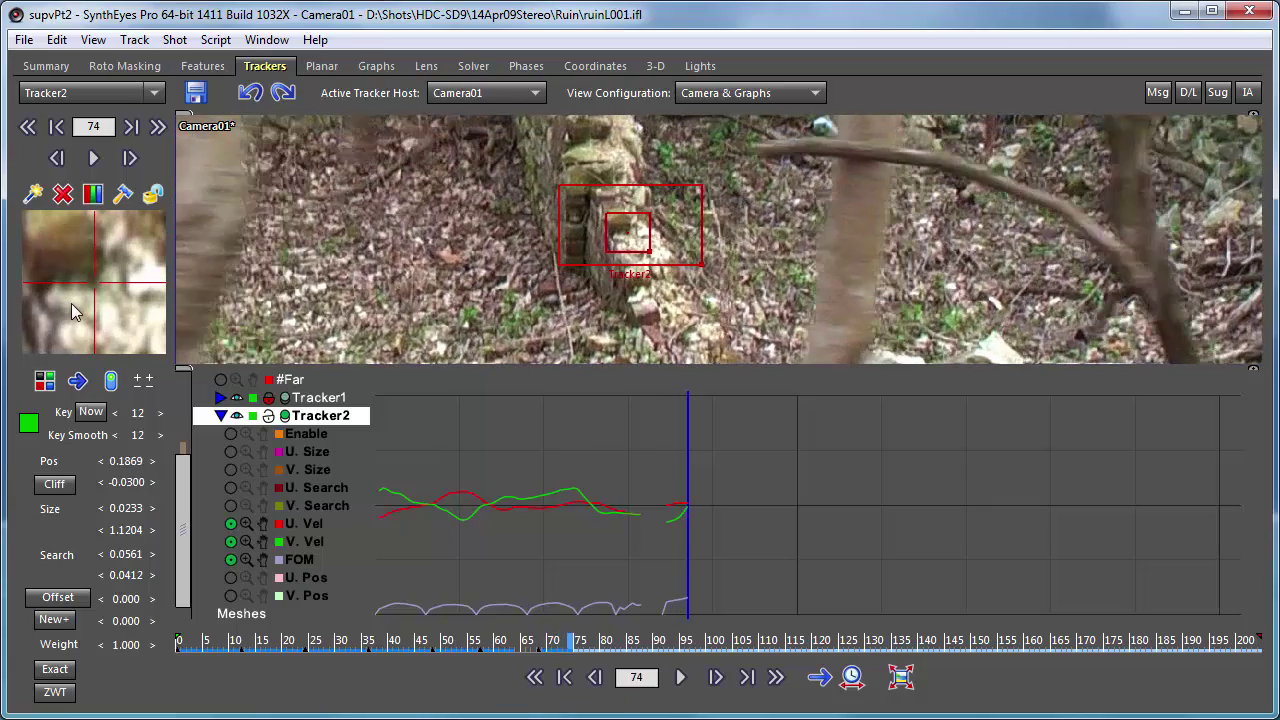
{"action": "scroll", "coordinate": [76, 302], "scroll_direction": "up", "scroll_amount": 1}
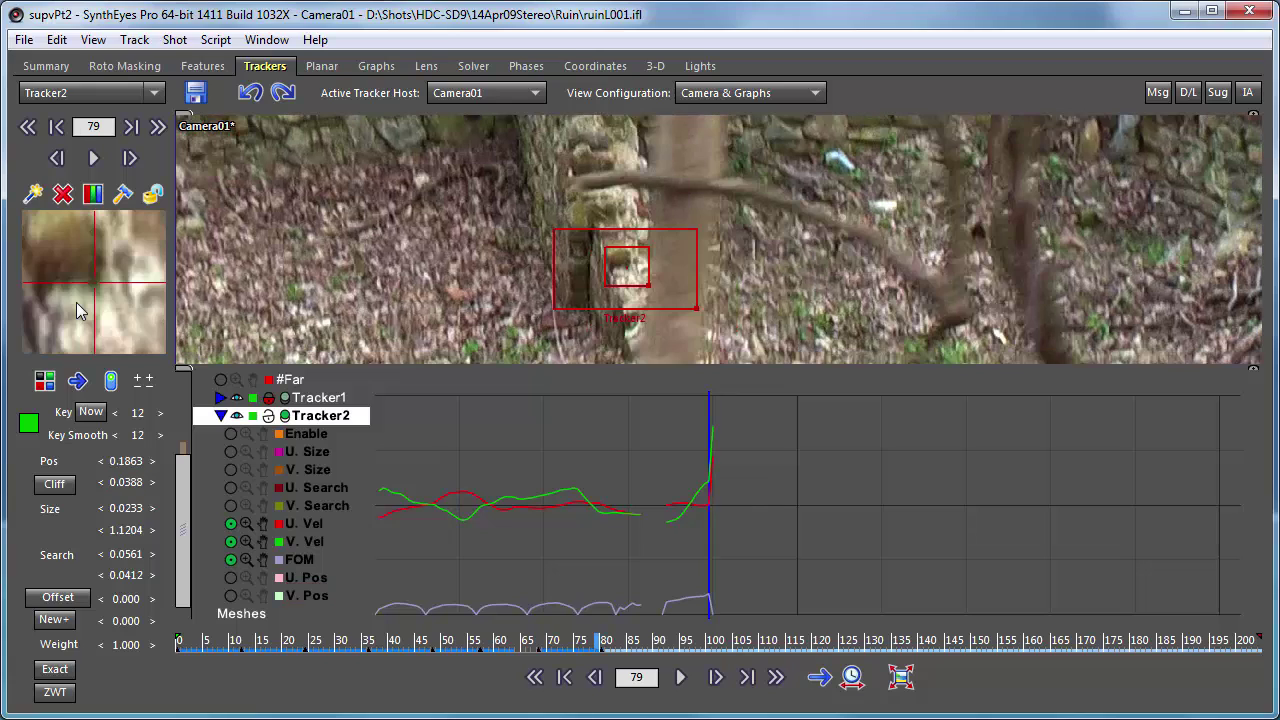
{"action": "scroll", "coordinate": [76, 302], "scroll_direction": "down", "scroll_amount": 1}
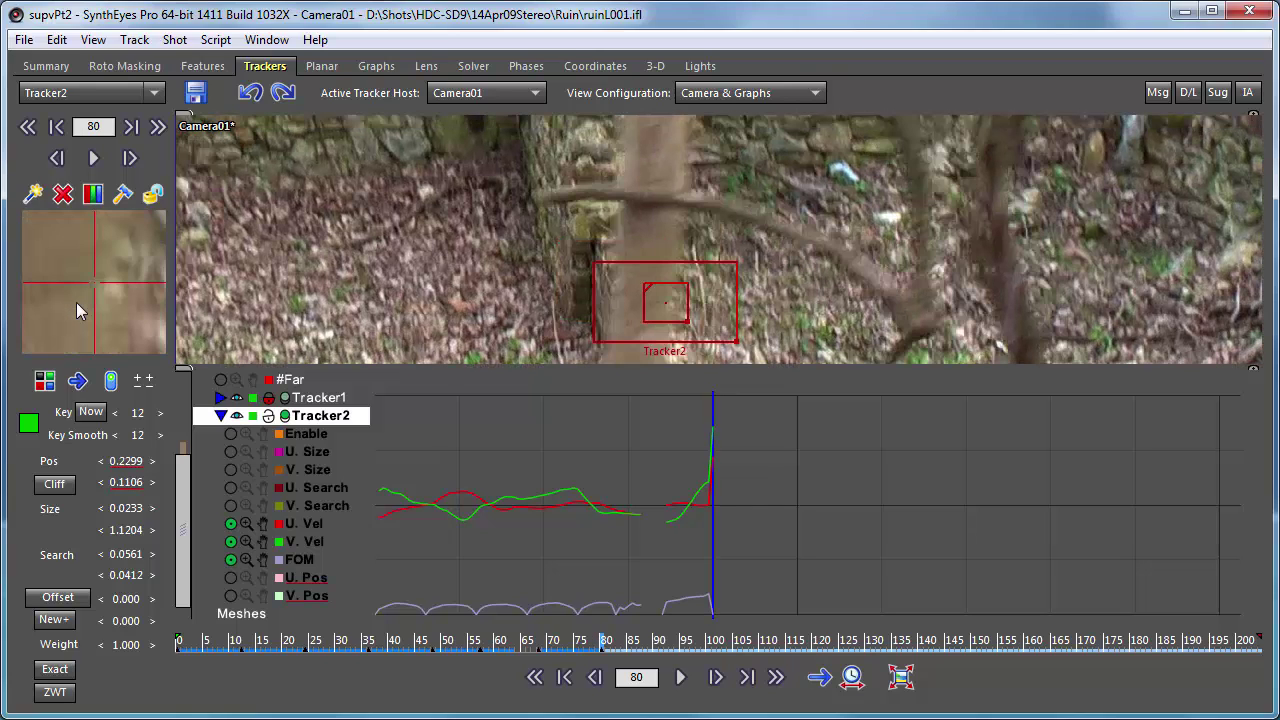
{"action": "left_click", "coordinate": [76, 302], "text": "ctrl+shift"}
- Advance to frame 82 and place the wall tracker back on the stone at 0.1962, 0.1123
{"action": "scroll", "coordinate": [107, 289], "scroll_direction": "down", "scroll_amount": 2}
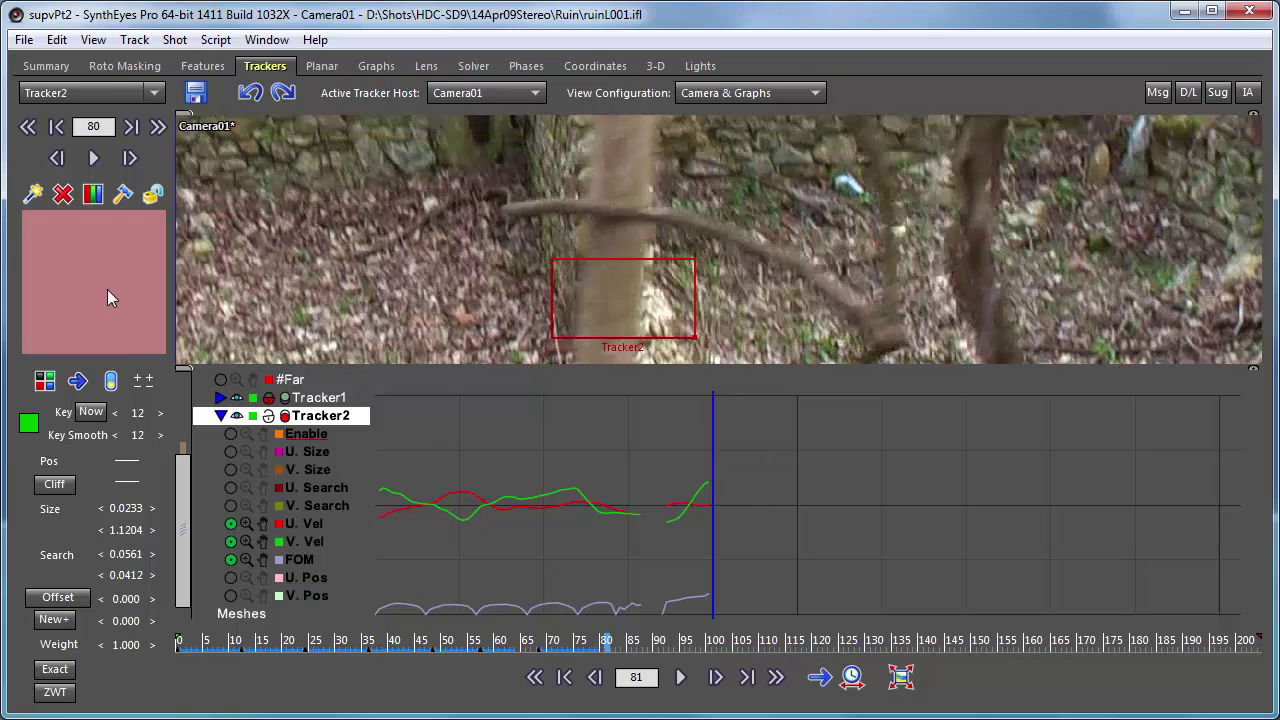
{"action": "scroll", "coordinate": [107, 289], "scroll_direction": "down", "scroll_amount": 1}
{"action": "scroll", "coordinate": [107, 289], "scroll_direction": "up", "scroll_amount": 2}
{"action": "scroll", "coordinate": [107, 289], "scroll_direction": "down", "scroll_amount": 1}
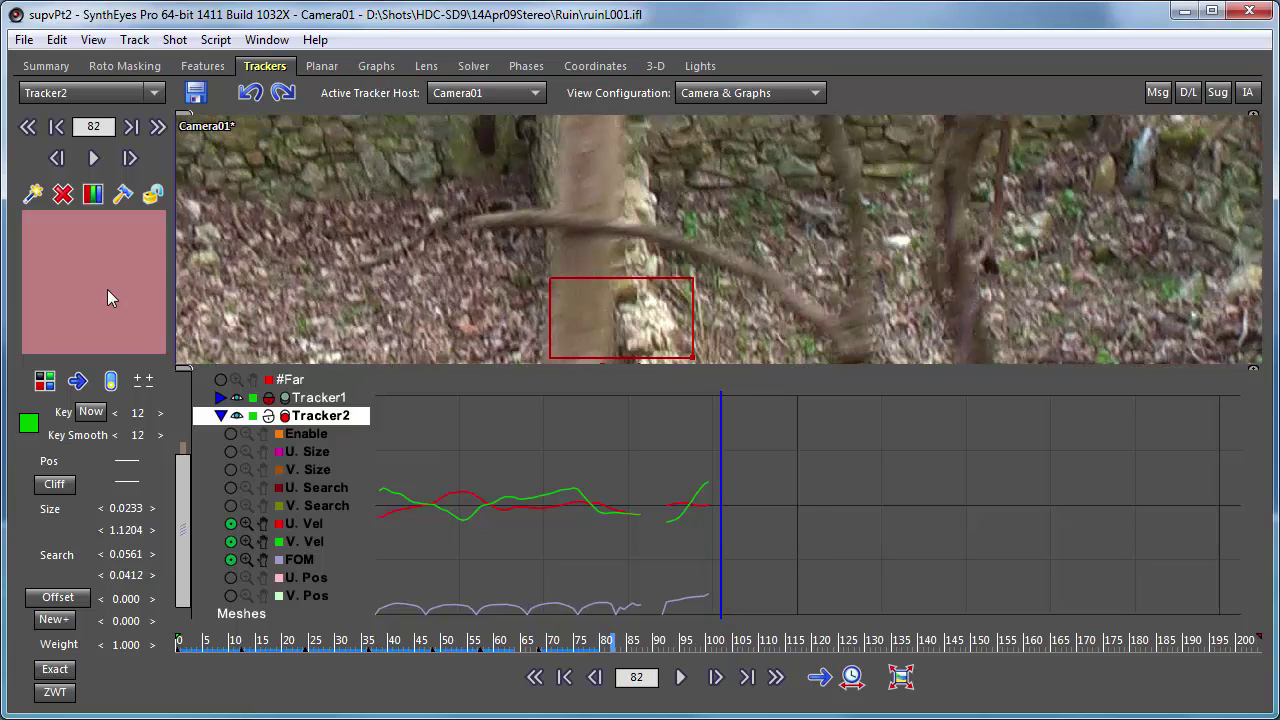
{"action": "mouse_move", "coordinate": [107, 299]}
{"action": "left_mouse_down"}
{"action": "mouse_move", "coordinate": [94, 330]}
{"action": "mouse_move", "coordinate": [95, 281]}
{"action": "left_mouse_up"}
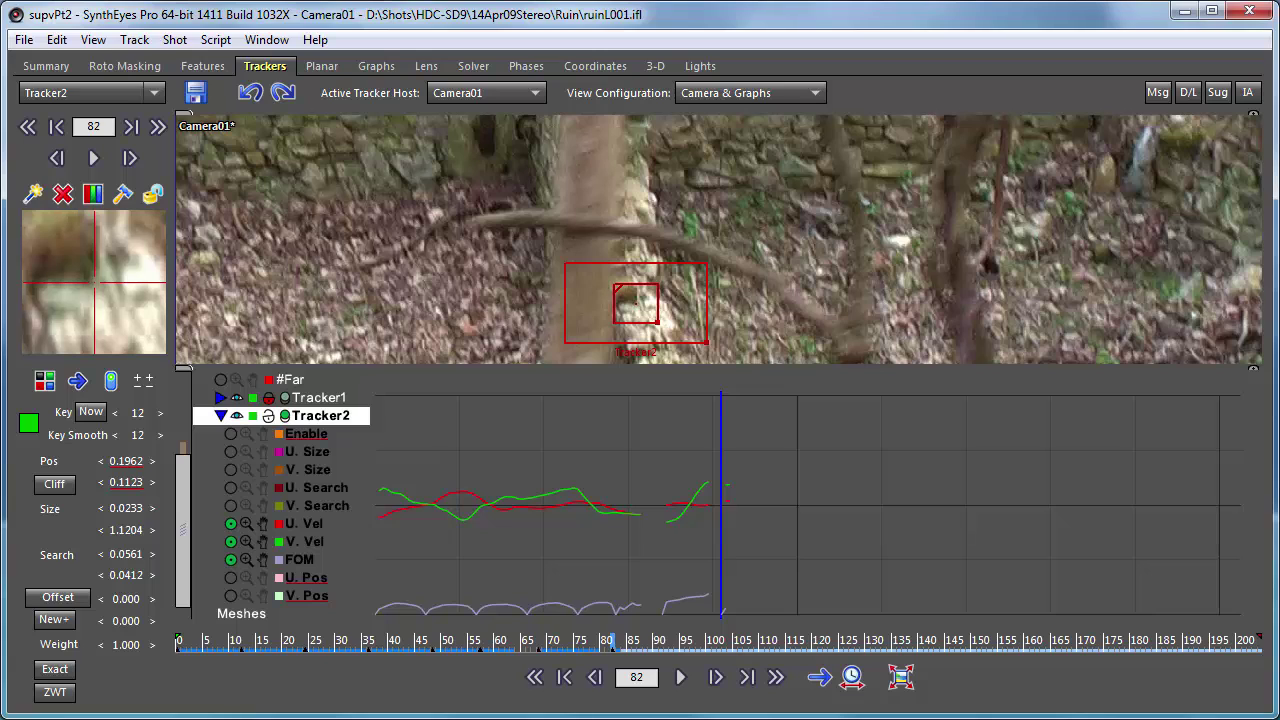
- Track the stone forward to frame 86 and step between frames 85 and 86 to compare the match as the branch crosses
{"action": "scroll", "coordinate": [95, 281], "scroll_direction": "down", "scroll_amount": 1}
{"action": "scroll", "coordinate": [95, 289], "scroll_direction": "down", "scroll_amount": 3}
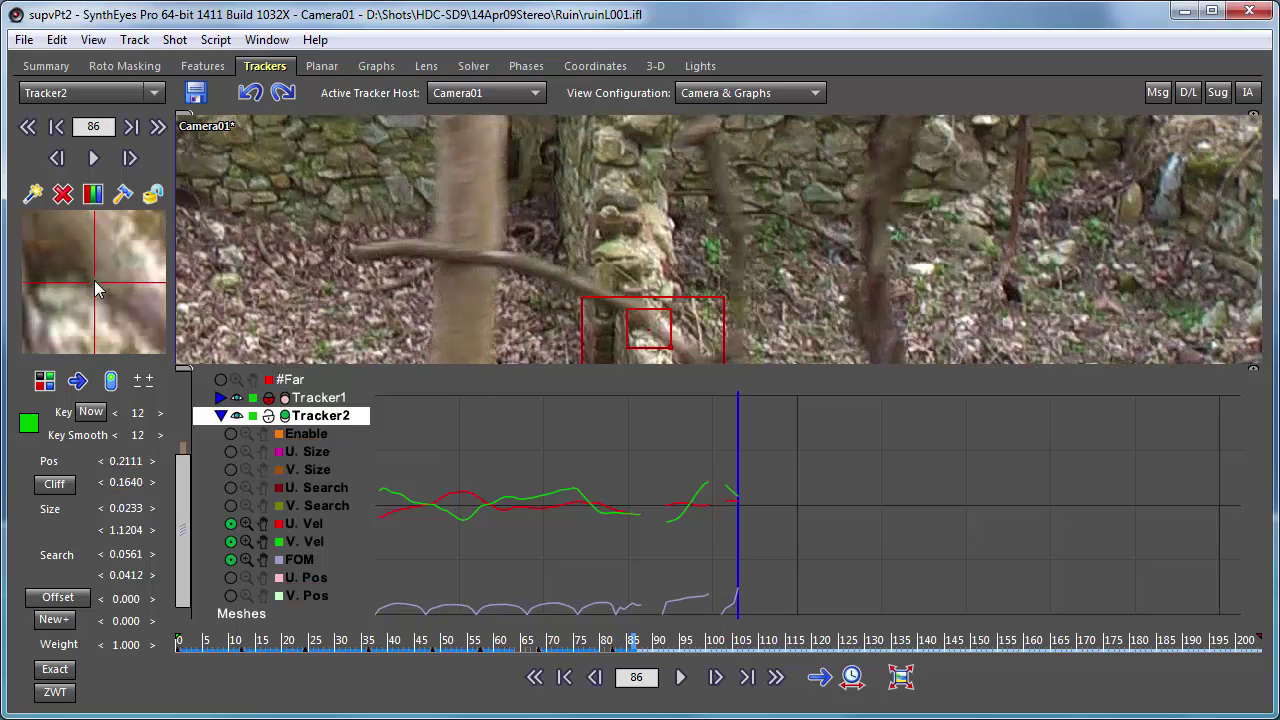
{"action": "scroll", "coordinate": [97, 289], "scroll_direction": "up", "scroll_amount": 1}
{"action": "scroll", "coordinate": [97, 289], "scroll_direction": "down", "scroll_amount": 1}
{"action": "scroll", "coordinate": [97, 289], "scroll_direction": "up", "scroll_amount": 1}
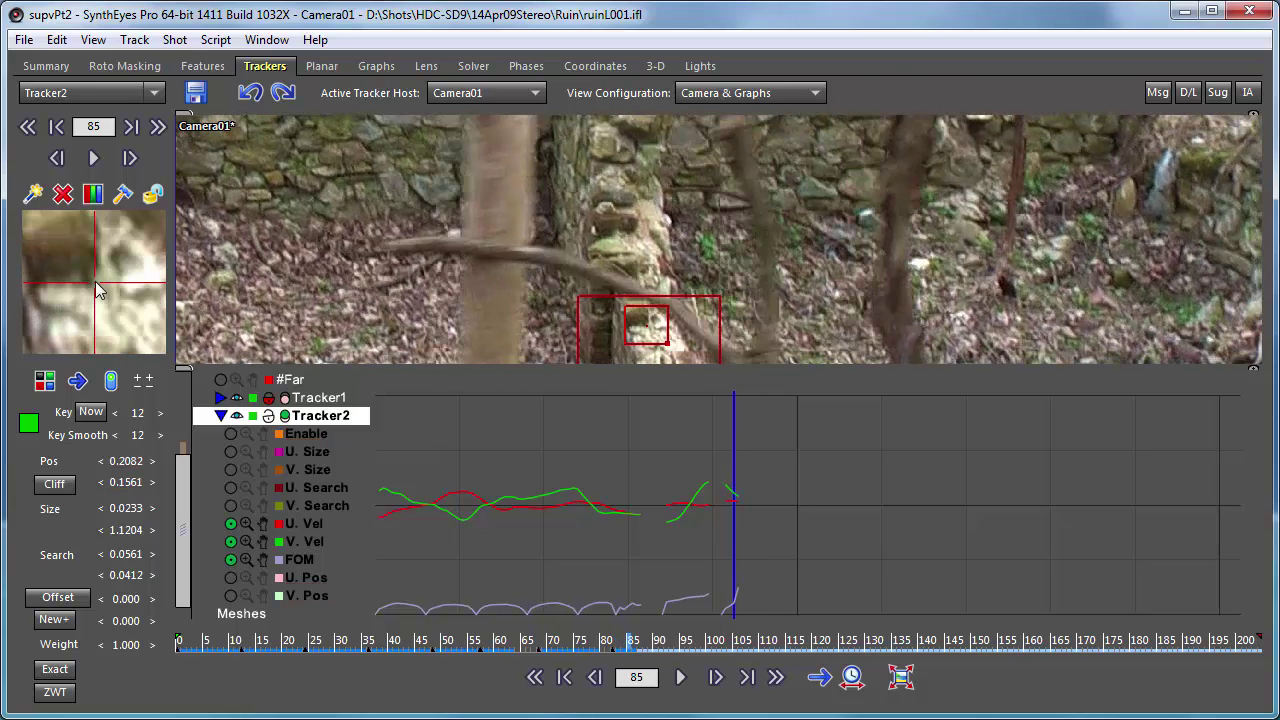
{"action": "scroll", "coordinate": [97, 289], "scroll_direction": "down", "scroll_amount": 1}
{"action": "scroll", "coordinate": [97, 289], "scroll_direction": "up", "scroll_amount": 1}
{"action": "scroll", "coordinate": [97, 289], "scroll_direction": "down", "scroll_amount": 1}
{"action": "scroll", "coordinate": [97, 289], "scroll_direction": "up", "scroll_amount": 1}
{"action": "scroll", "coordinate": [97, 289], "scroll_direction": "down", "scroll_amount": 1}
{"action": "scroll", "coordinate": [97, 289], "scroll_direction": "up", "scroll_amount": 1}
{"action": "scroll", "coordinate": [97, 289], "scroll_direction": "down", "scroll_amount": 1}
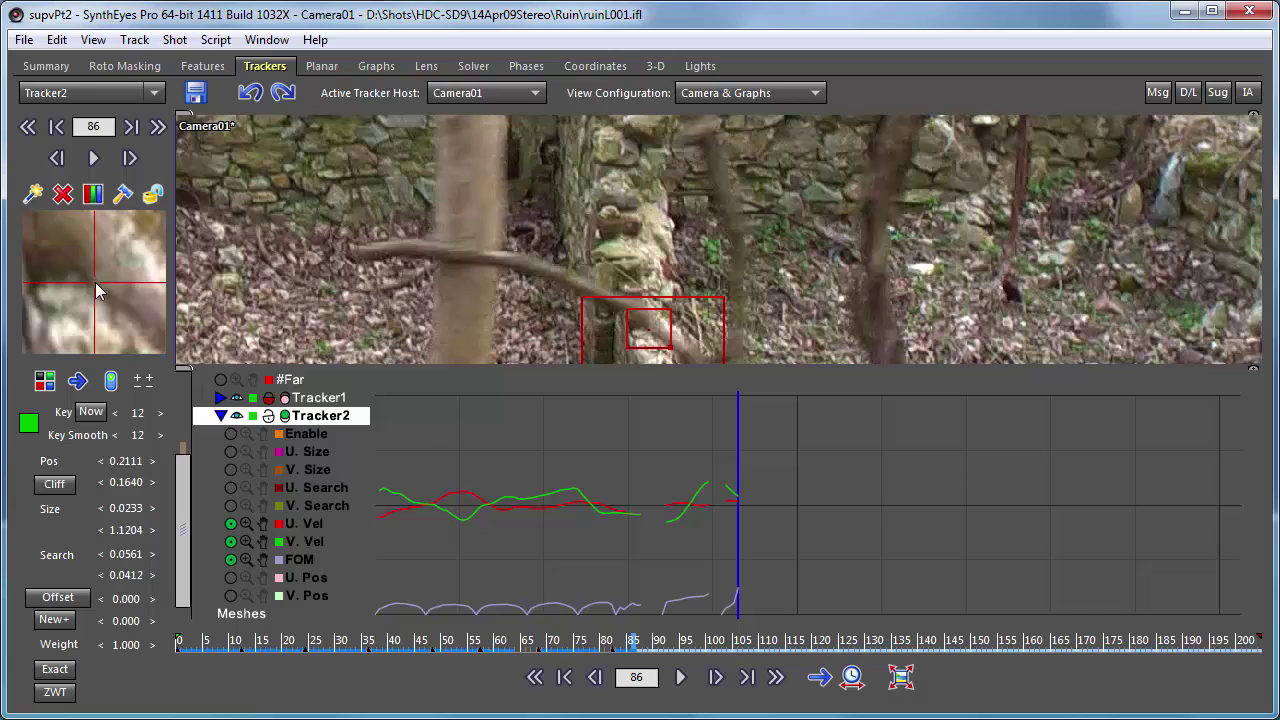
- Track on to frame 87, compare it with frame 88, and reposition the wall tracker at frame 87 to 0.2129, 0.1723
{"action": "scroll", "coordinate": [98, 290], "scroll_direction": "down", "scroll_amount": 1}
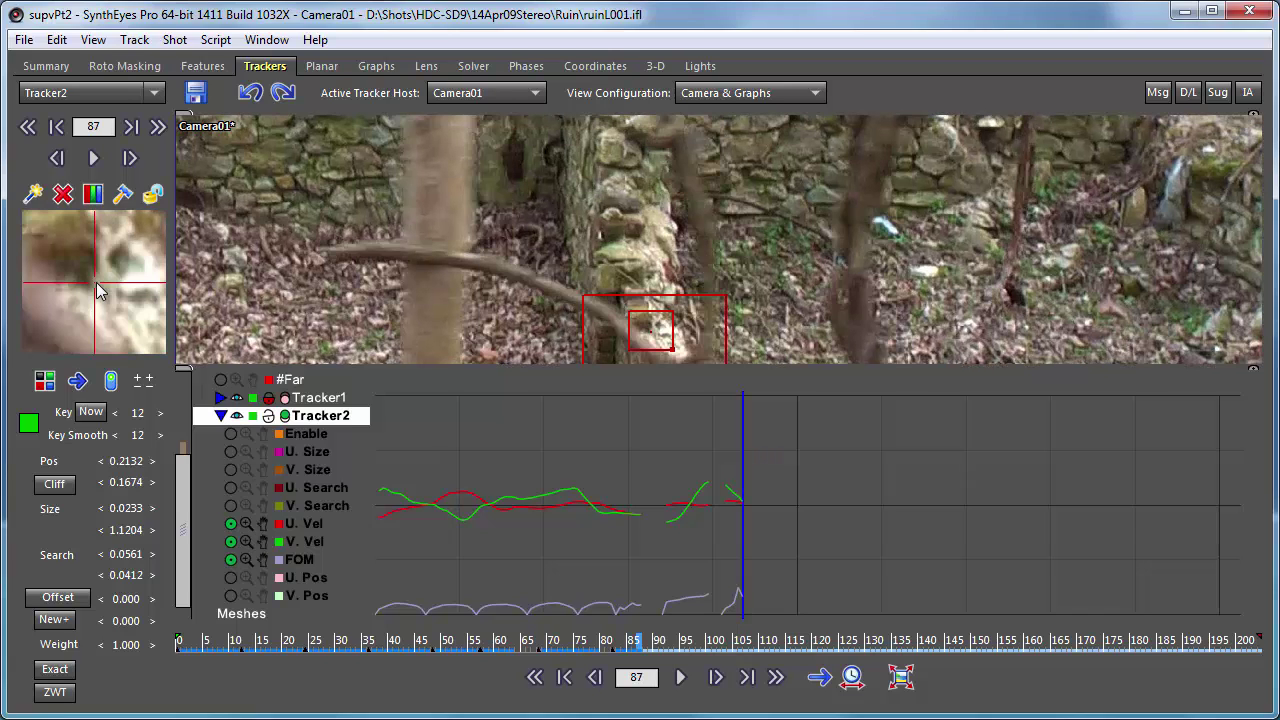
{"action": "scroll", "coordinate": [97, 289], "scroll_direction": "down", "scroll_amount": 1}
{"action": "scroll", "coordinate": [97, 289], "scroll_direction": "up", "scroll_amount": 1}
{"action": "scroll", "coordinate": [97, 289], "scroll_direction": "down", "scroll_amount": 1}
{"action": "scroll", "coordinate": [98, 291], "scroll_direction": "up", "scroll_amount": 1}
{"action": "left_click_drag", "start_coordinate": [97, 289], "coordinate": [96, 276]}
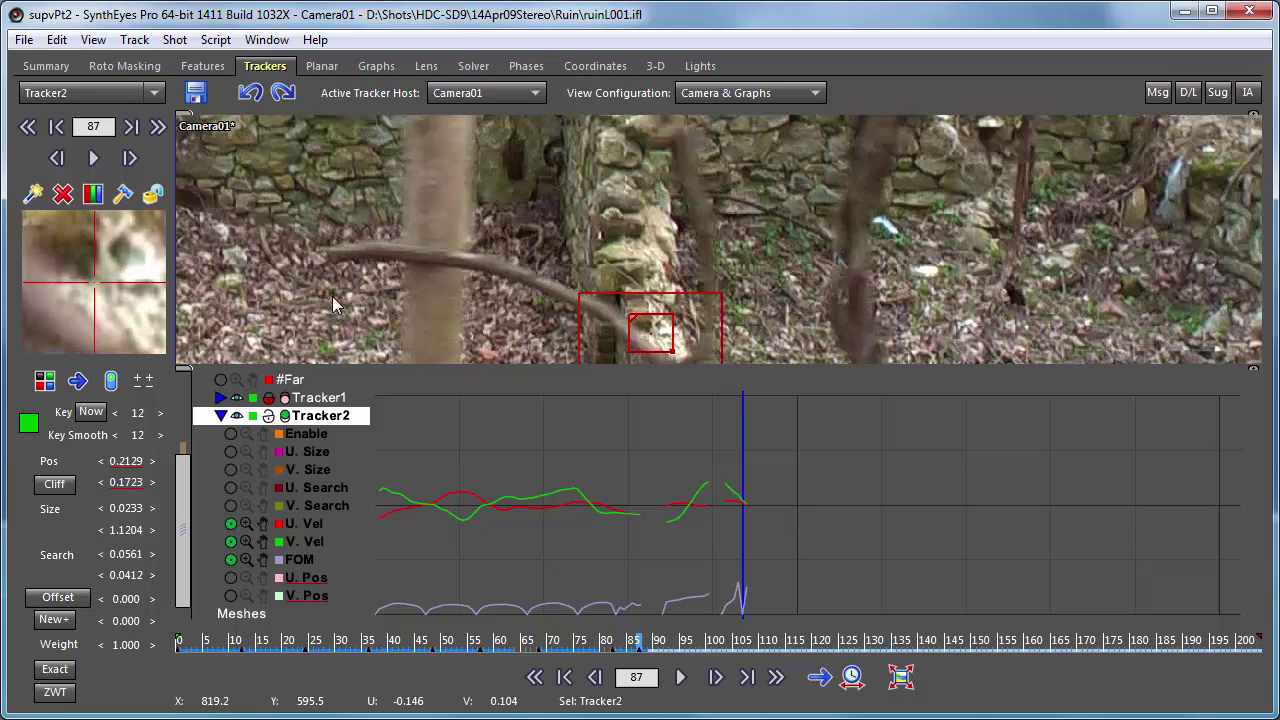
- Track the wall stone on to frame 89, then return to frame 87
{"action": "middle_click_drag", "start_coordinate": [332, 296], "coordinate": [320, 220]}
{"action": "scroll", "coordinate": [85, 292], "scroll_direction": "down", "scroll_amount": 1}
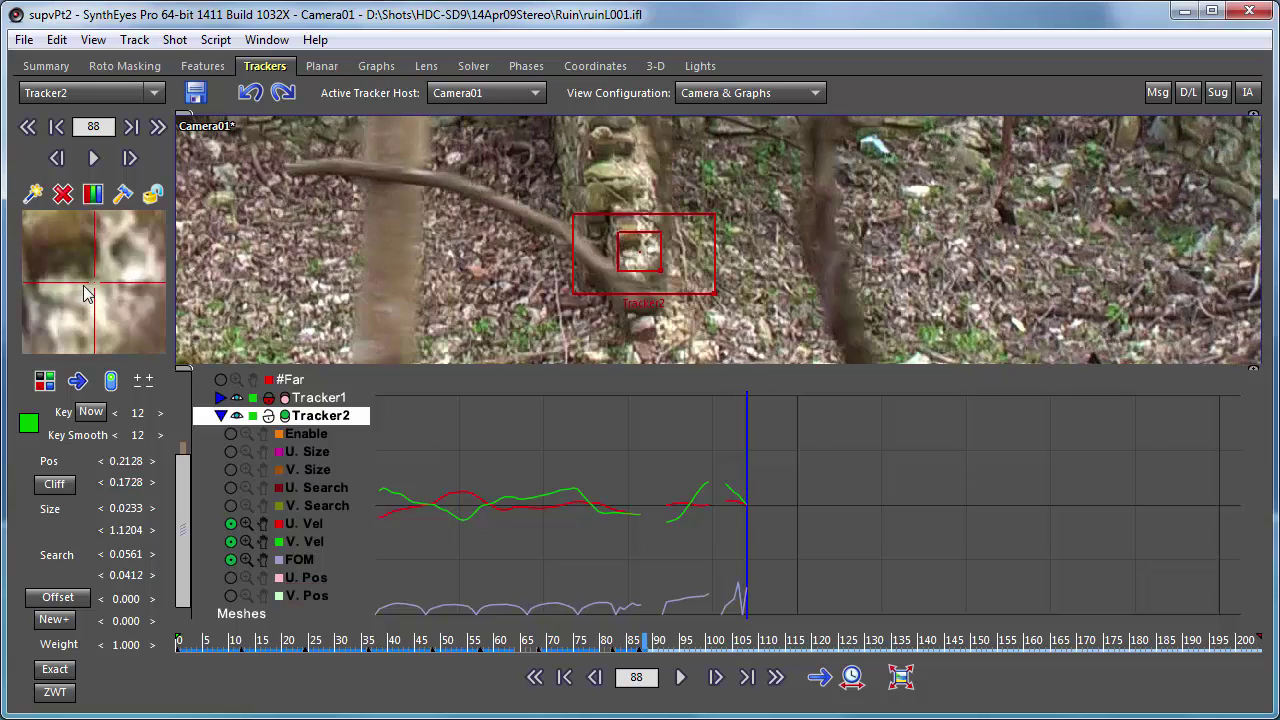
{"action": "scroll", "coordinate": [84, 287], "scroll_direction": "down", "scroll_amount": 1}
{"action": "scroll", "coordinate": [84, 287], "scroll_direction": "up", "scroll_amount": 2}
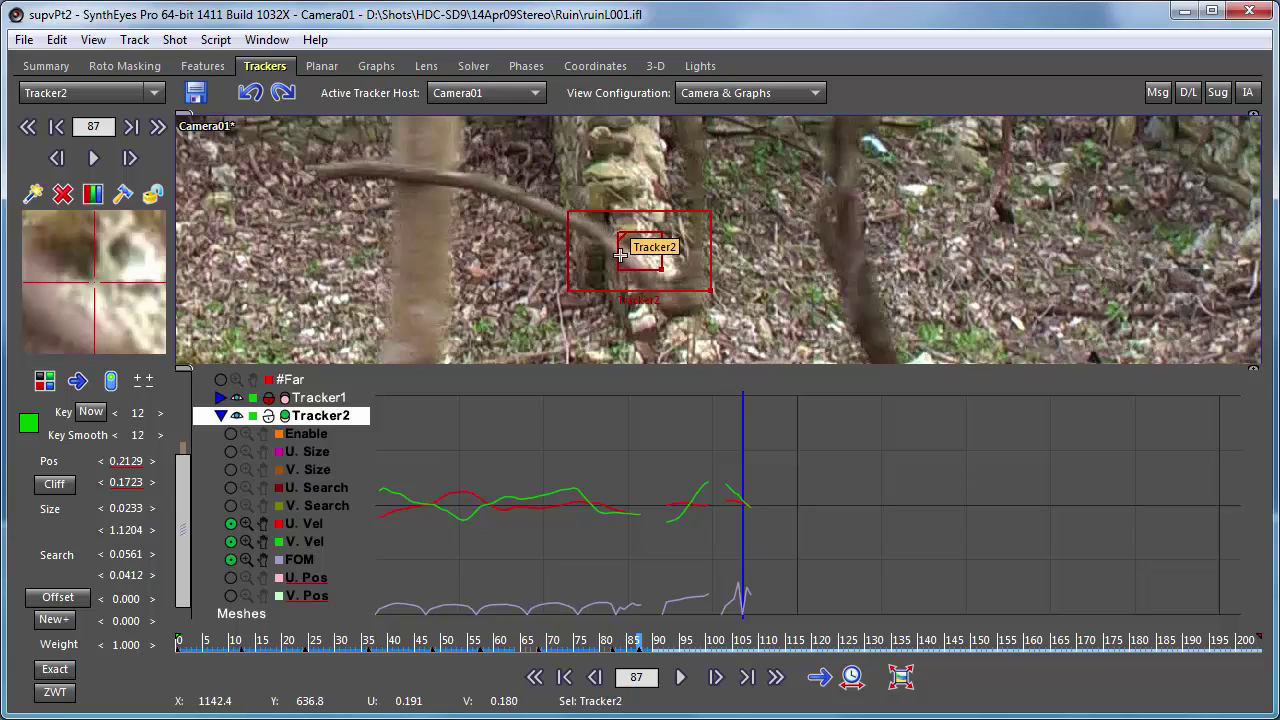
- Turn on Pan to Follow so the camera view stays centred on the wall tracker
{"action": "key", "text": "c"}
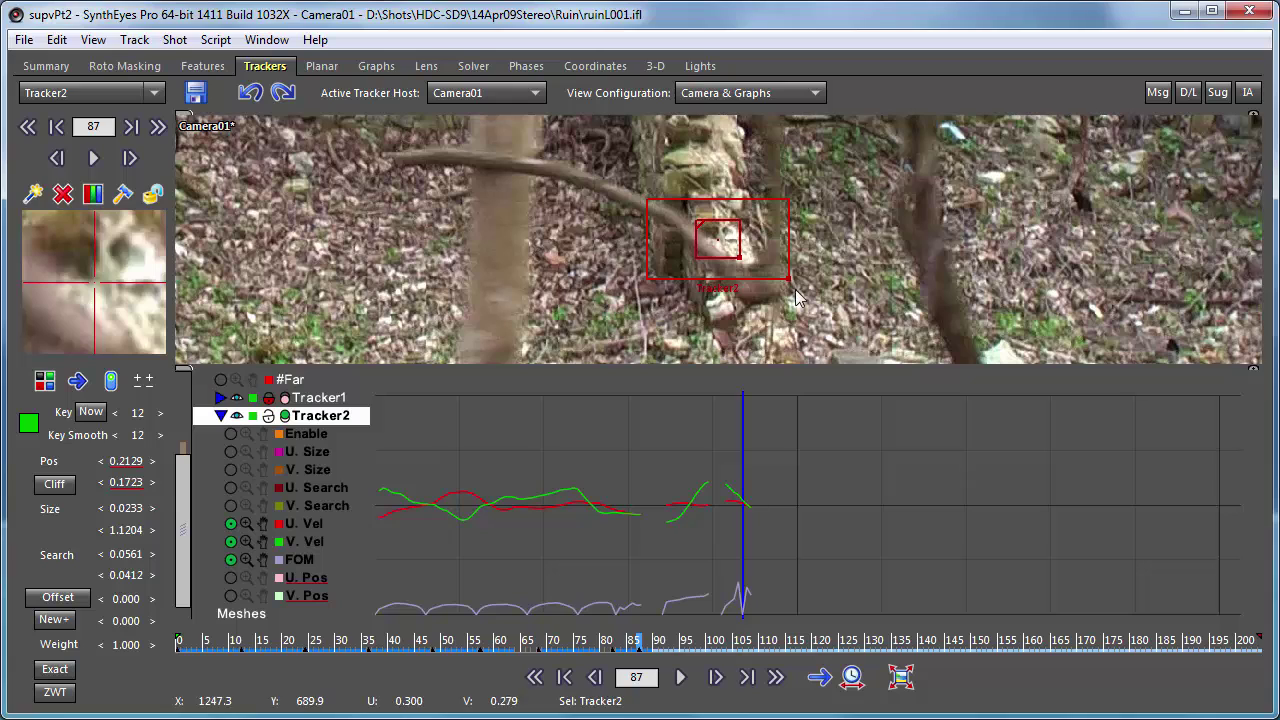
{"action": "left_click", "coordinate": [135, 40]}
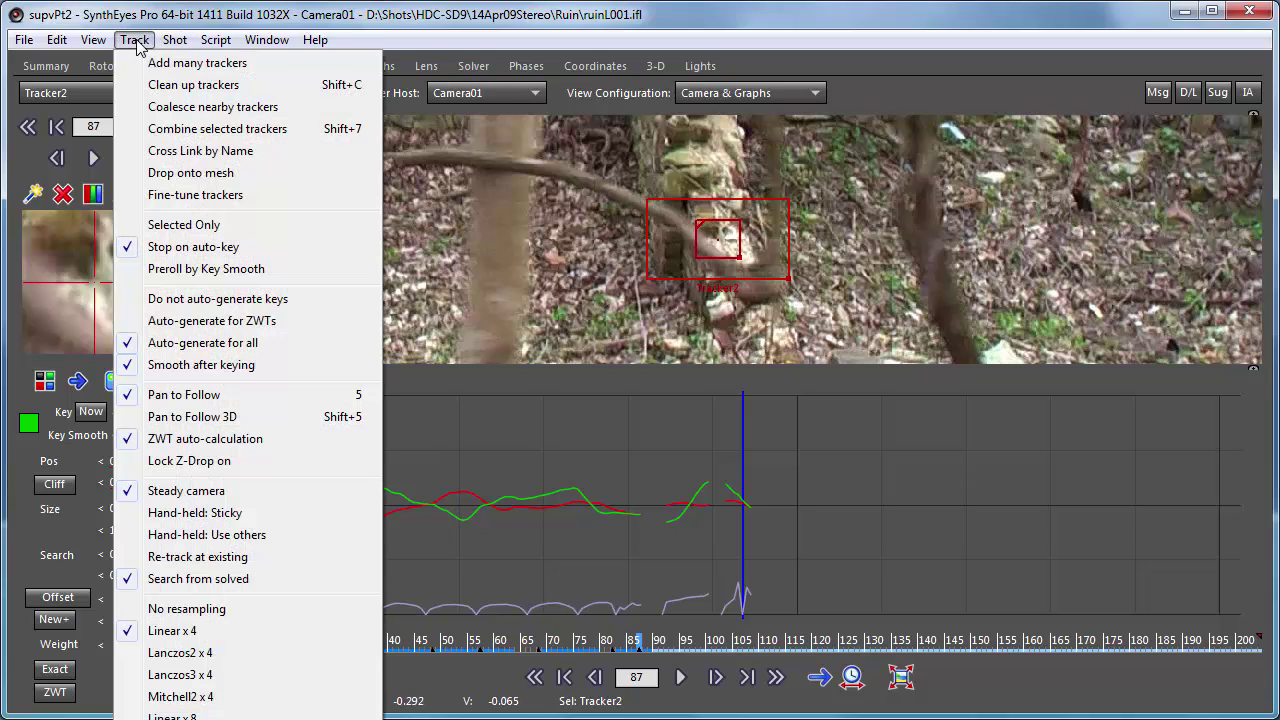
{"action": "left_click", "coordinate": [165, 395]}
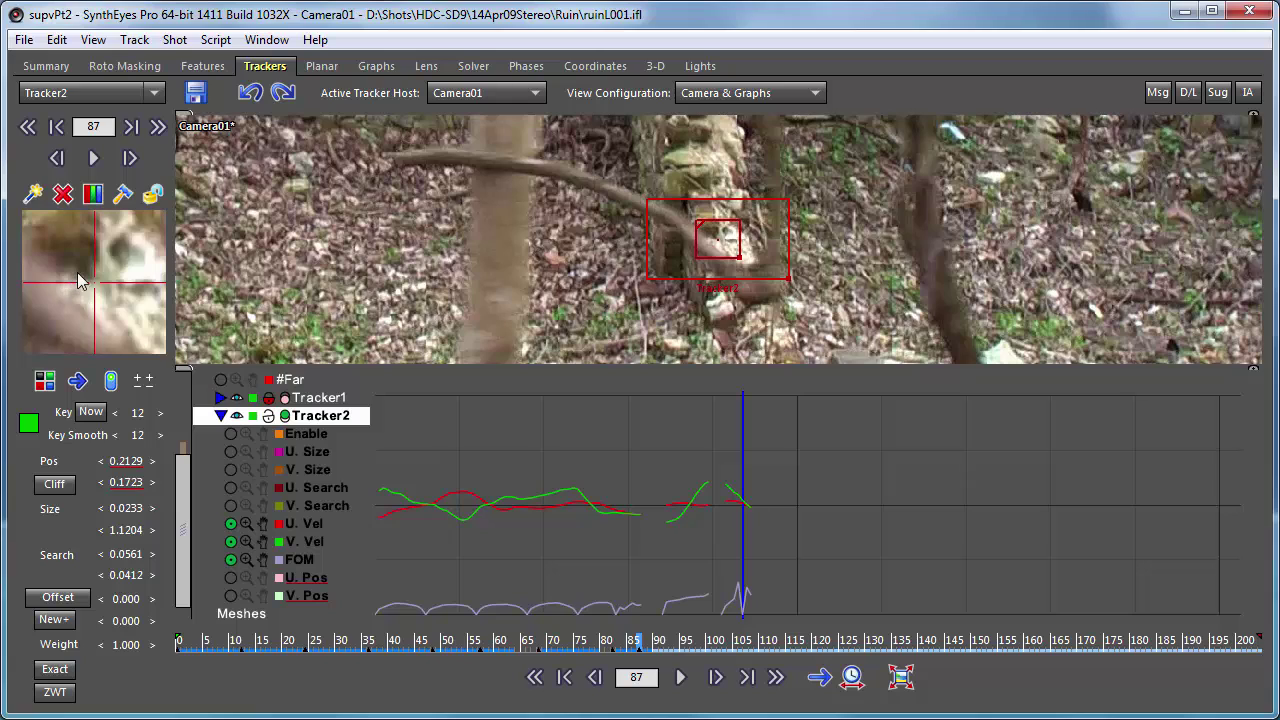
- Advance to frame 89, disable the wall tracker where the stone is obscured, and re-enable it at frame 90
{"action": "key", "text": "s"}
{"action": "key", "text": "s"}
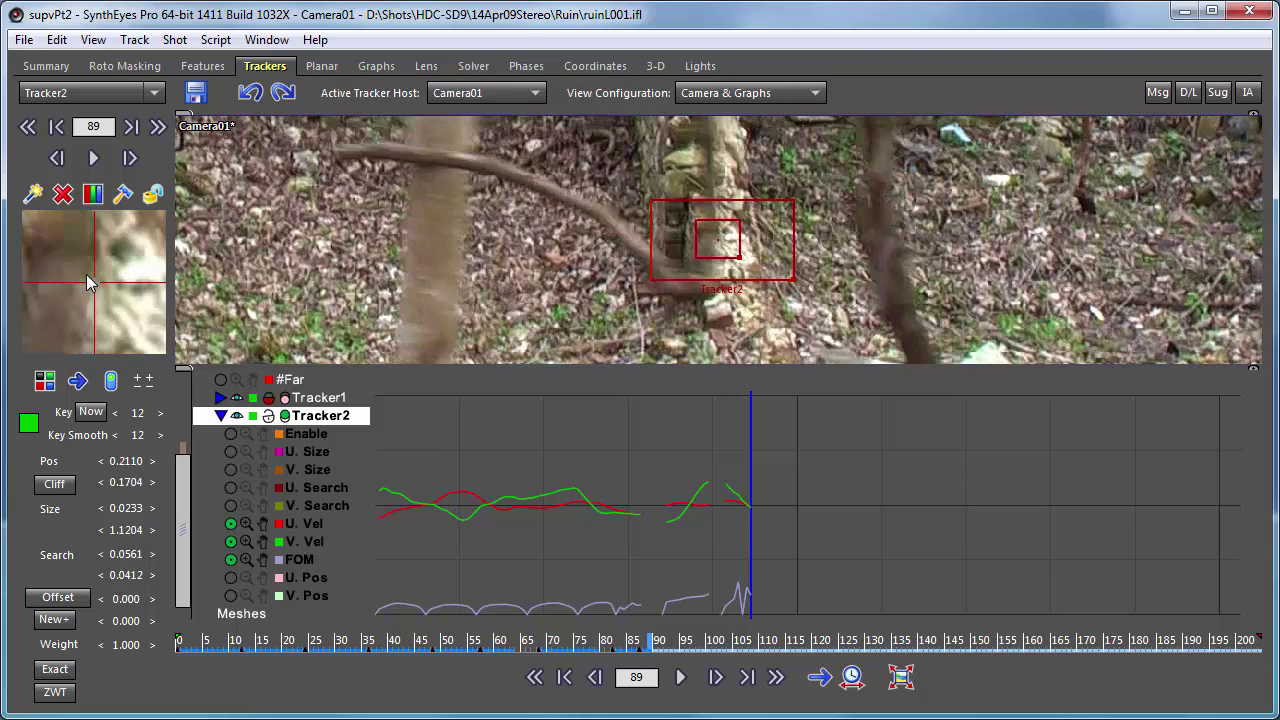
{"action": "key", "text": "s"}
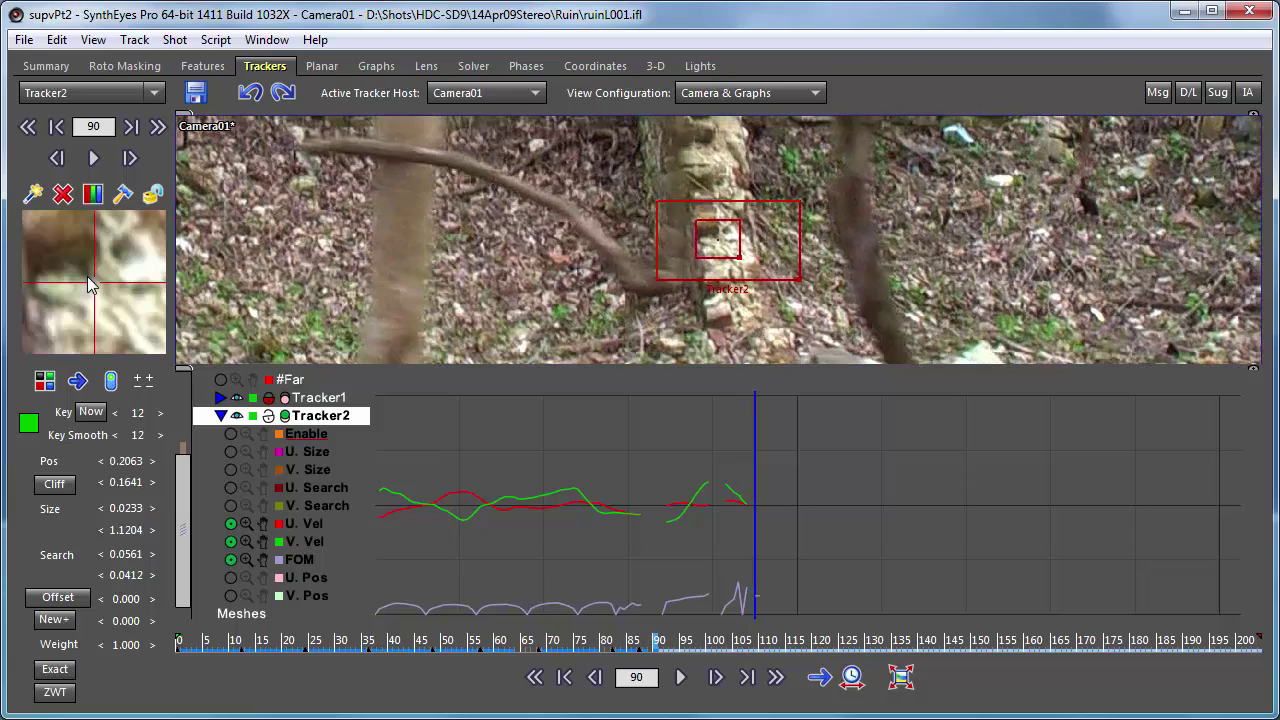
- Track forward to frame 95, disable the wall tracker while the thin trunk covers the stone, and re-enable it at frame 98
{"action": "key", "text": "s"}
{"action": "key", "text": "s"}
{"action": "key", "text": "s"}
{"action": "key", "text": "s"}
{"action": "key", "text": "s"}
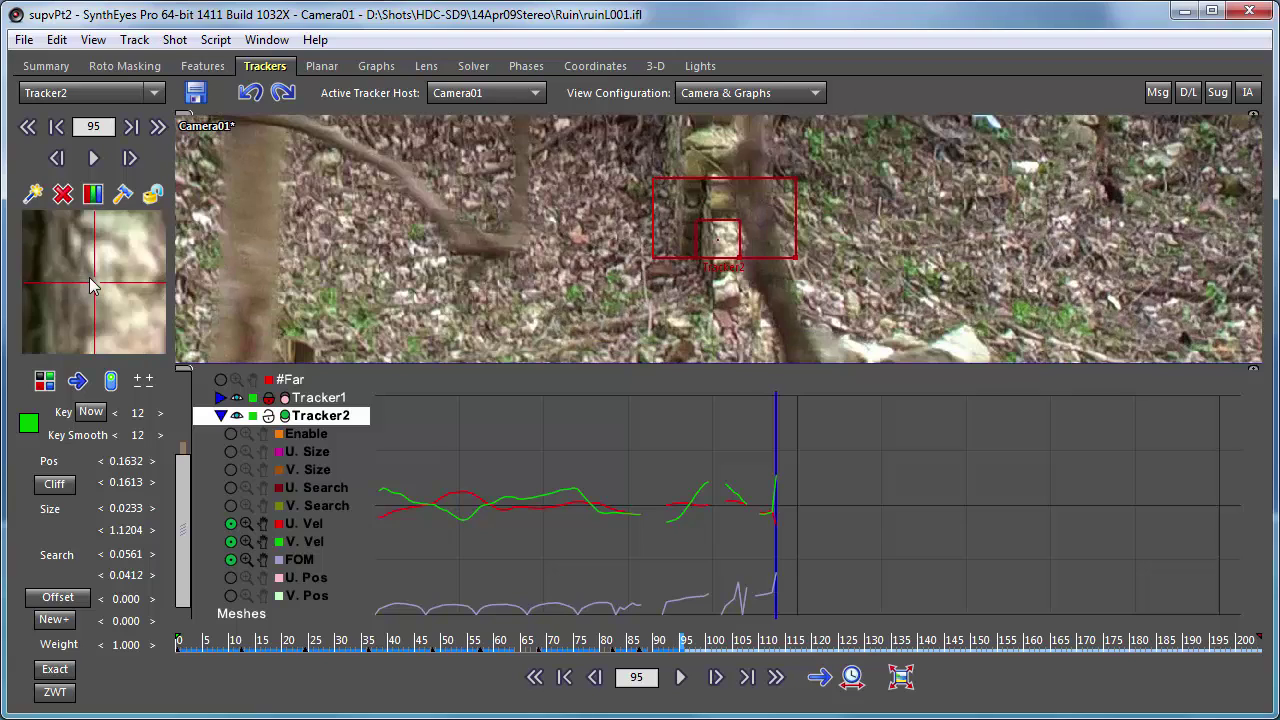
{"action": "key", "text": "s"}
{"action": "key", "text": "s"}
{"action": "key", "text": "s"}
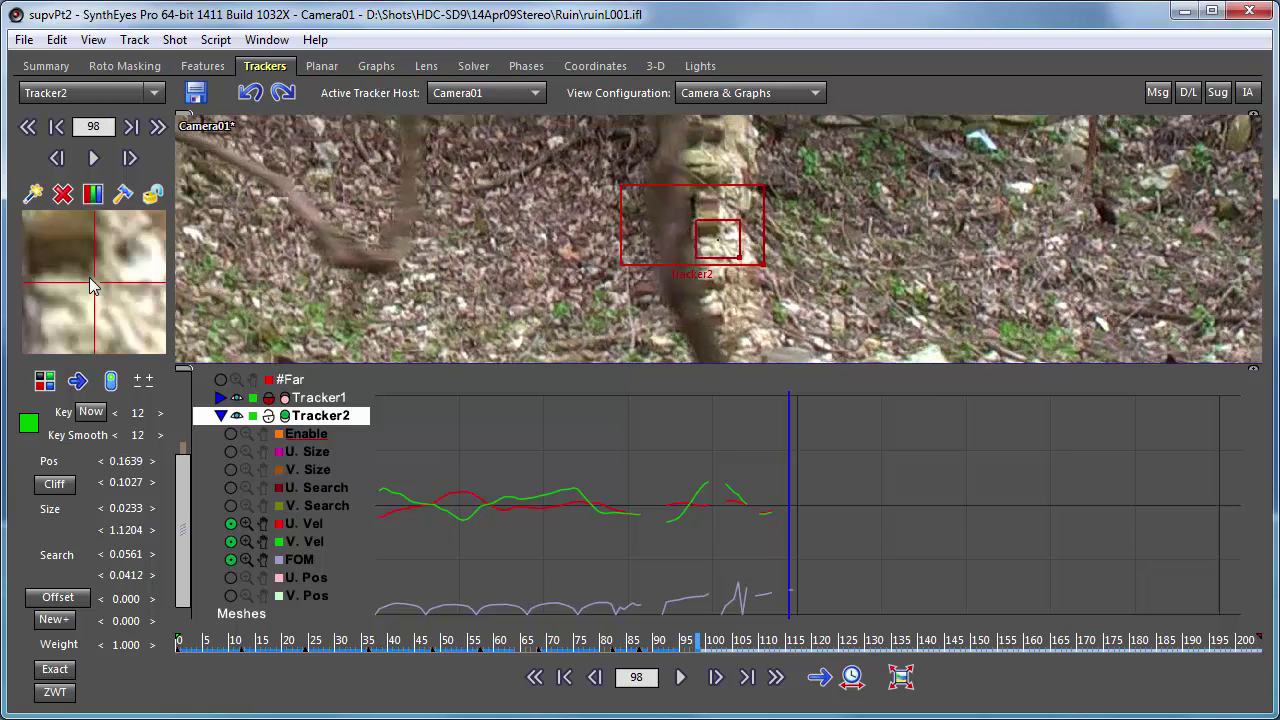
- Track the wall stone forward from frame 98 to about frame 111
{"action": "key", "text": "s"}
{"action": "key", "text": "s"}
{"action": "key", "text": "s"}
{"action": "key", "text": "s"}
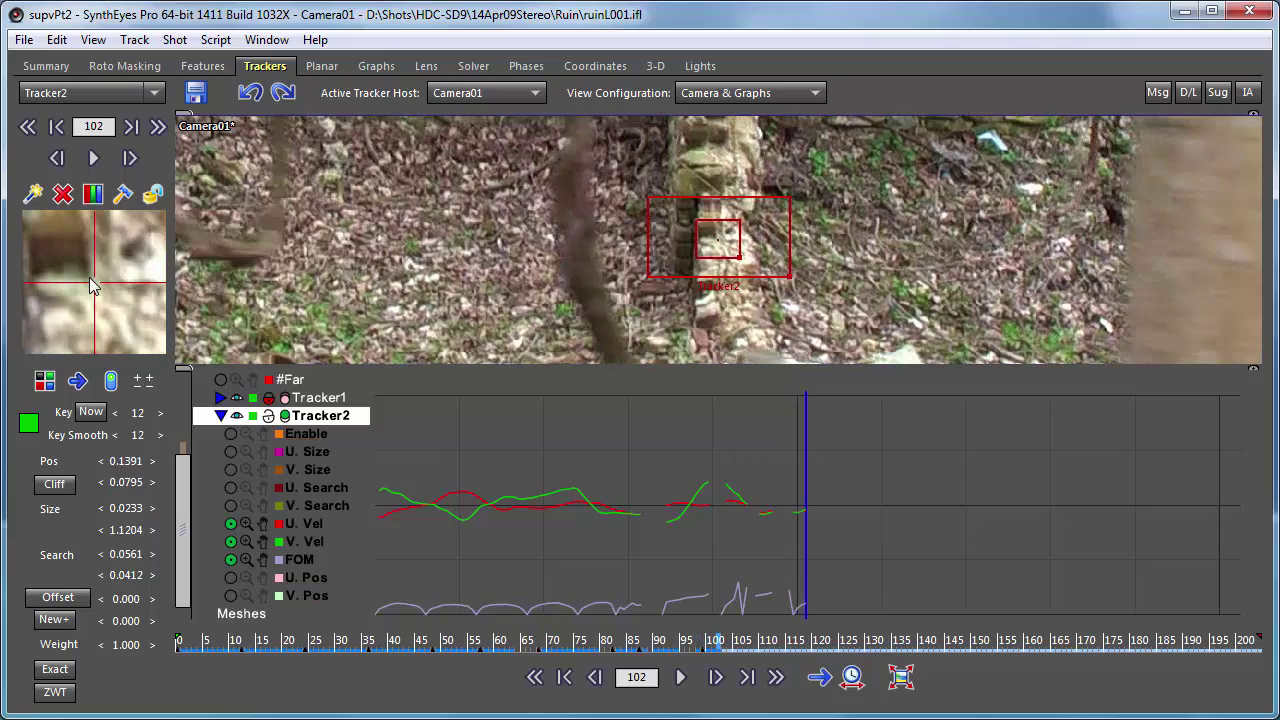
{"action": "key", "text": "s"}
{"action": "key", "text": "s"}
{"action": "key", "text": "s"}
{"action": "key", "text": "s"}
{"action": "key", "text": "s"}
{"action": "key", "text": "s"}
{"action": "key", "text": "s"}
{"action": "key", "text": "s"}
{"action": "key", "text": "s"}
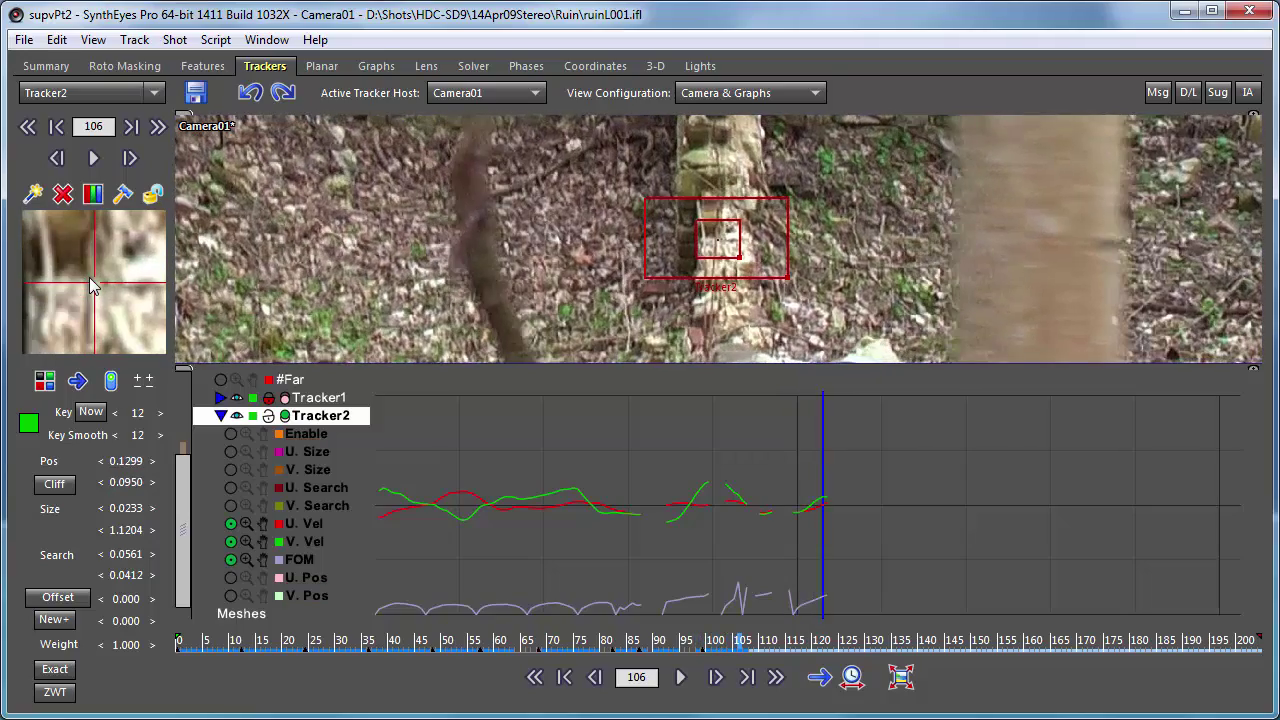
- Scrub back and forth between about frames 88 and 110 to review the tracked and disabled stretches of the wall tracker
{"action": "key", "text": "a"}
{"action": "key", "text": "a"}
{"action": "key", "text": "a"}
{"action": "key", "text": "a"}
{"action": "key", "text": "a"}
{"action": "key", "text": "a"}
{"action": "key", "text": "a"}
{"action": "key", "text": "a"}
{"action": "key", "text": "a"}
{"action": "key", "text": "a"}
{"action": "key", "text": "a"}
{"action": "key", "text": "a"}
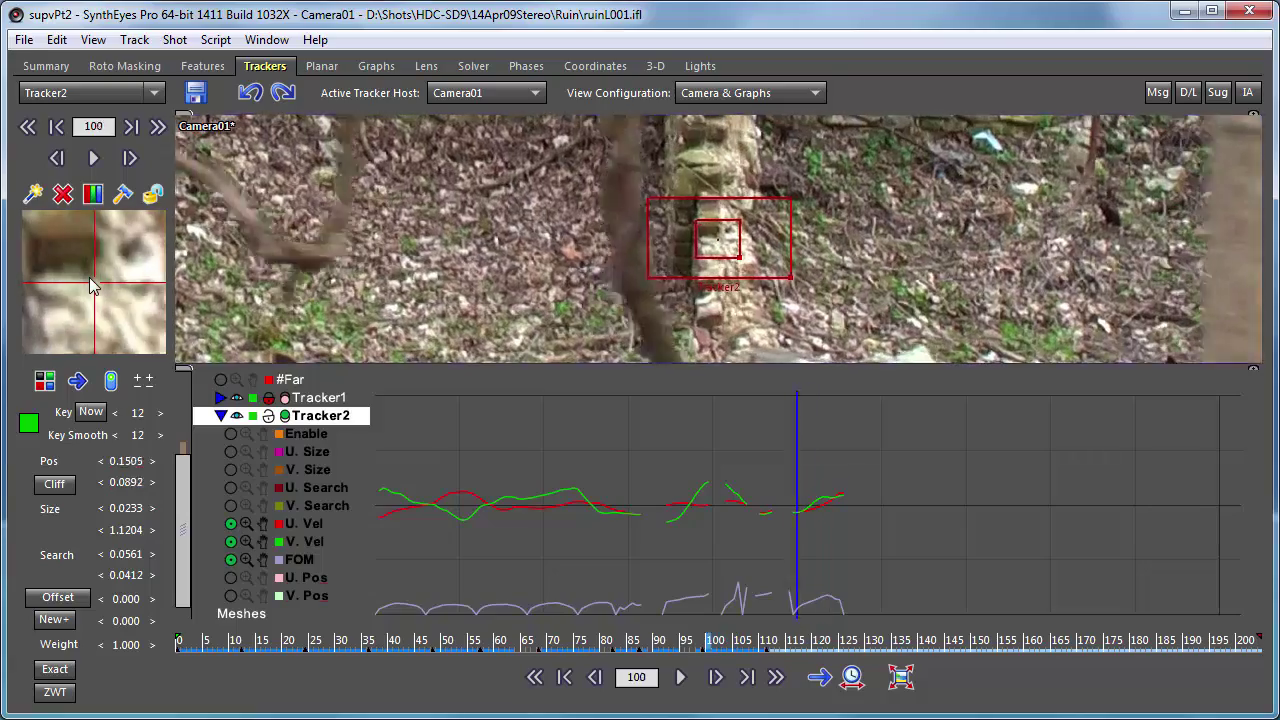
{"action": "scroll", "coordinate": [94, 286], "scroll_direction": "up", "scroll_amount": 4}
{"action": "scroll", "coordinate": [94, 286], "scroll_direction": "down", "scroll_amount": 7}
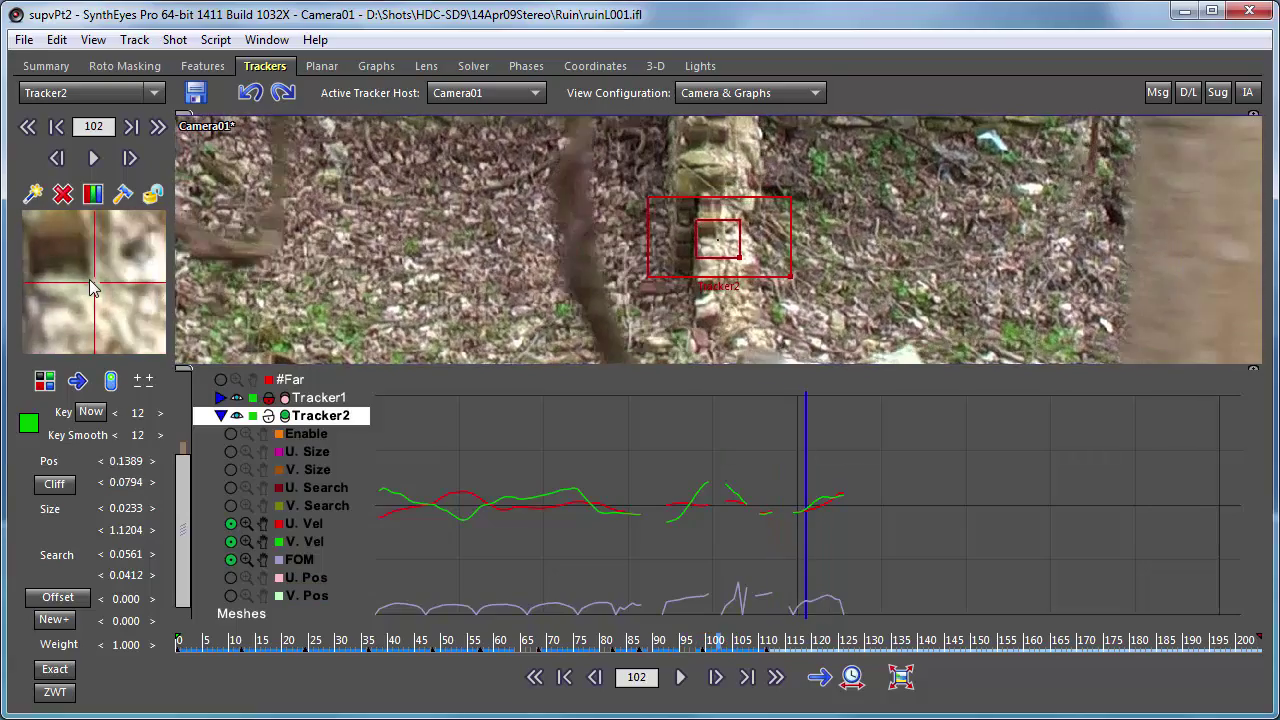
{"action": "scroll", "coordinate": [94, 288], "scroll_direction": "up", "scroll_amount": 5}
{"action": "scroll", "coordinate": [90, 288], "scroll_direction": "up", "scroll_amount": 11}
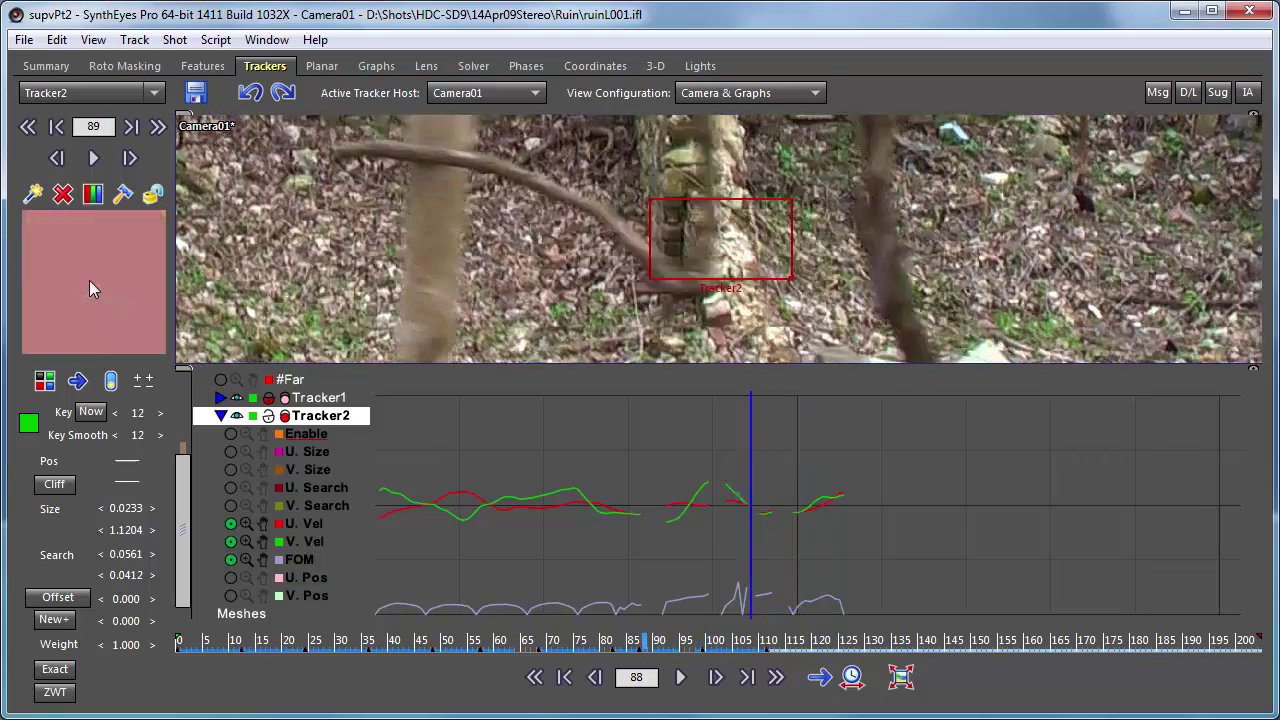
{"action": "scroll", "coordinate": [90, 288], "scroll_direction": "down", "scroll_amount": 15}
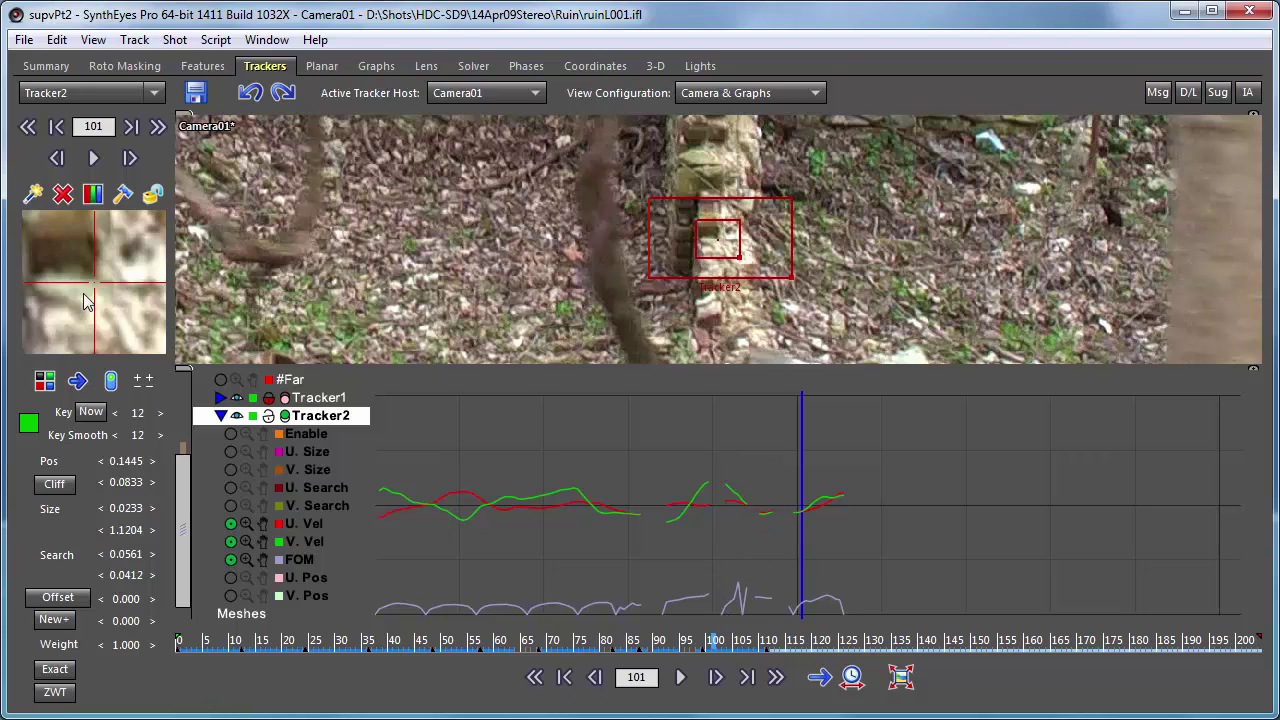
{"action": "scroll", "coordinate": [84, 294], "scroll_direction": "down", "scroll_amount": 4}
{"action": "scroll", "coordinate": [86, 301], "scroll_direction": "down", "scroll_amount": 5}
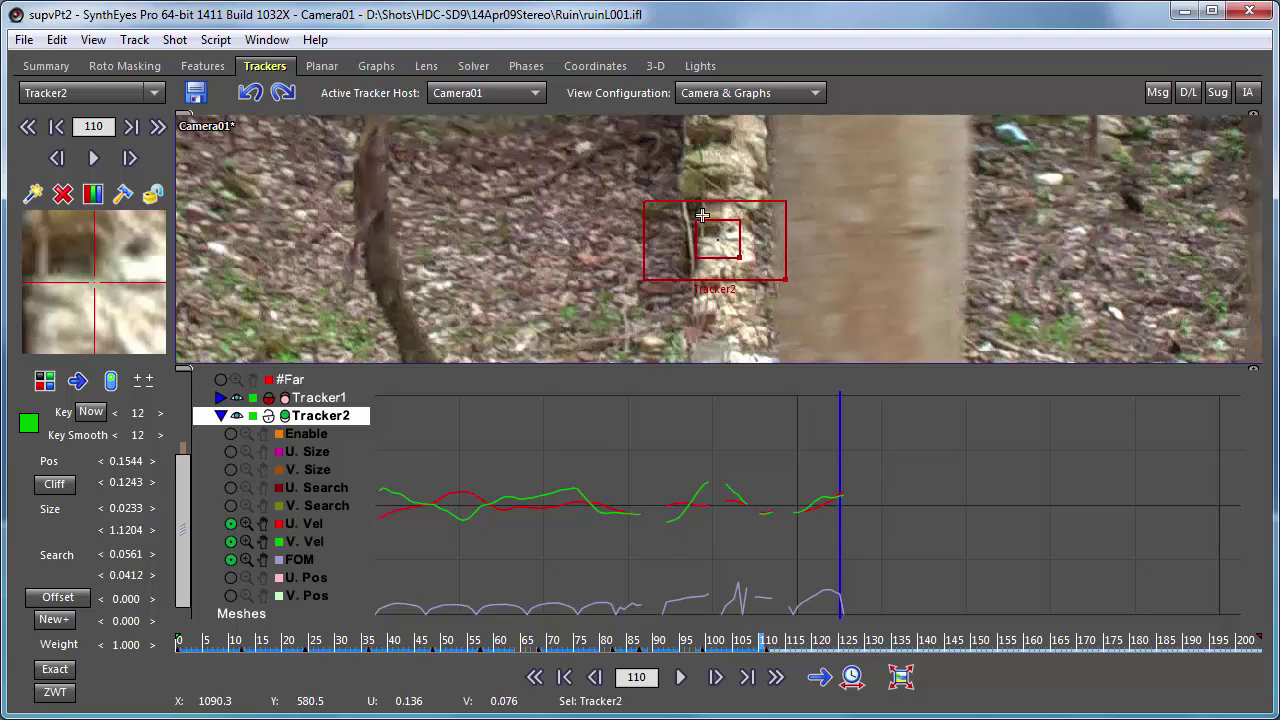
- Go back to frame 96 and examine the gap where the thin trunk hides the wall stone
{"action": "key", "text": "s"}
{"action": "key", "text": "s"}
{"action": "key", "text": "s"}
{"action": "key", "text": "s"}
{"action": "key", "text": "s"}
{"action": "key", "text": "s"}
{"action": "key", "text": "s"}
{"action": "key", "text": "s"}
{"action": "key", "text": "s"}
{"action": "key", "text": "s"}
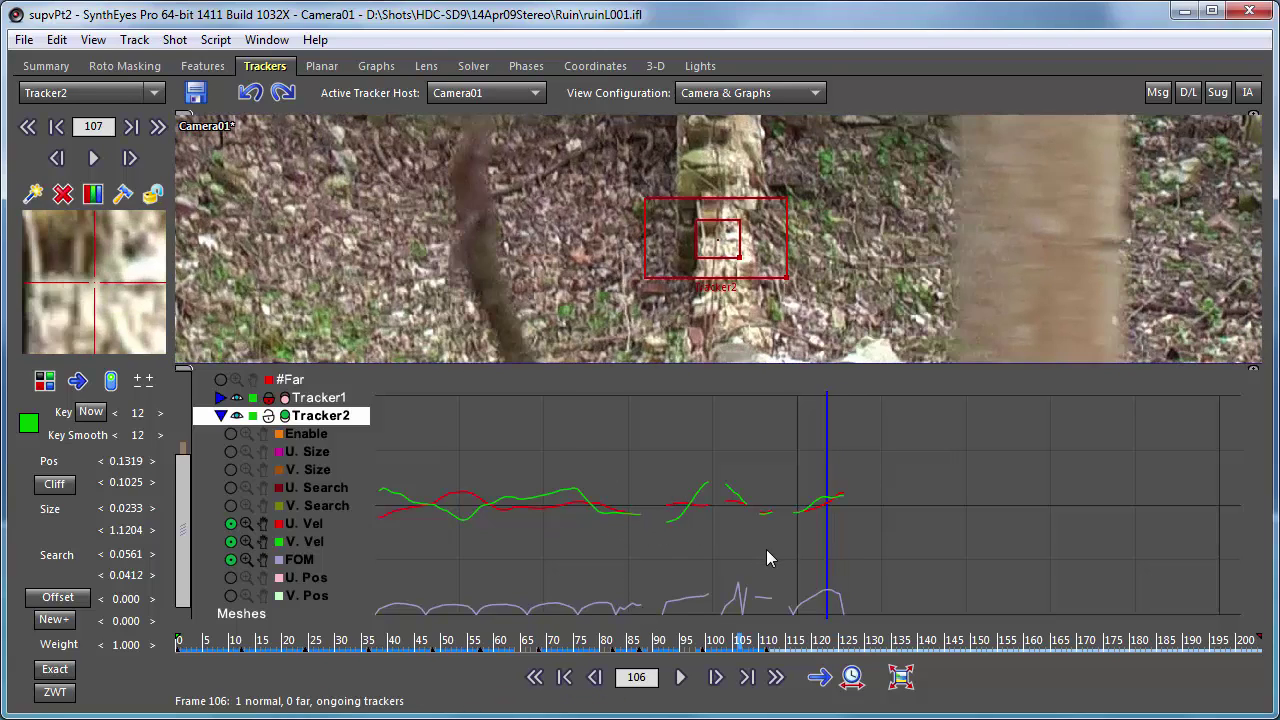
{"action": "key", "text": "s"}
{"action": "key", "text": "s"}
{"action": "key", "text": "s"}
{"action": "key", "text": "s"}
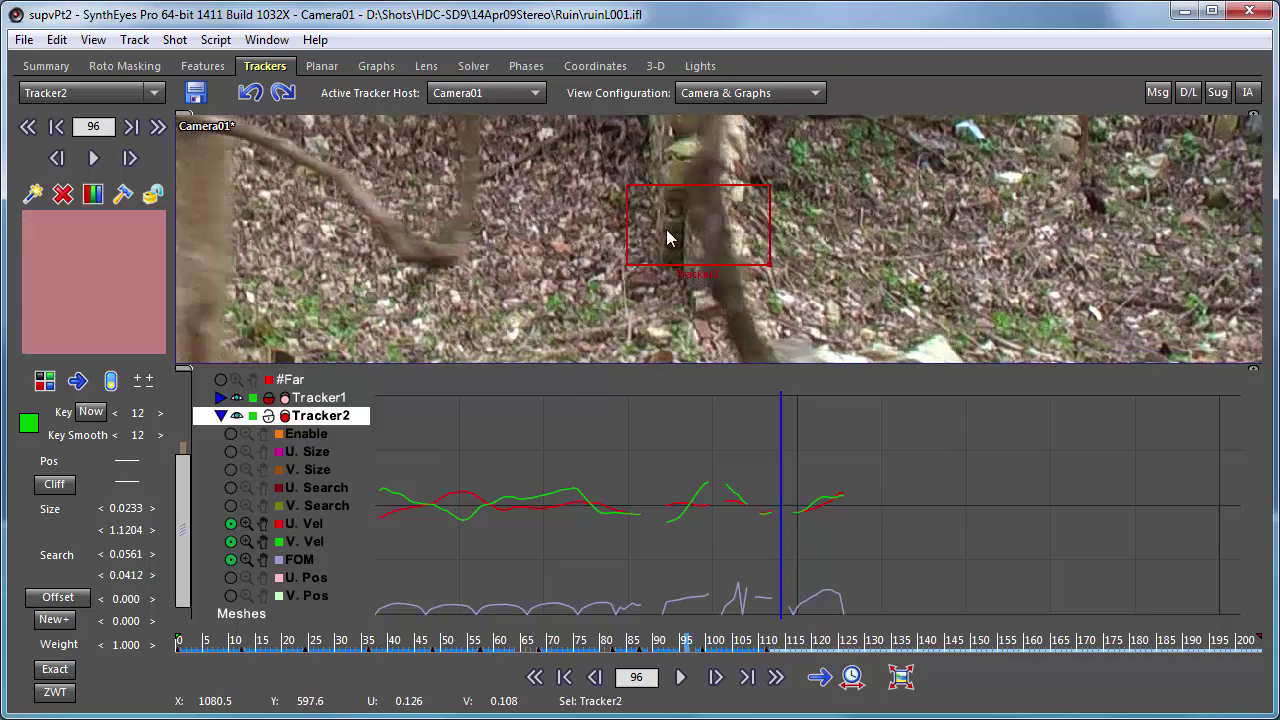
{"action": "mouse_move", "coordinate": [29, 292]}
{"action": "left_mouse_down"}
{"action": "mouse_move", "coordinate": [54, 288]}
{"action": "mouse_move", "coordinate": [36, 286]}
{"action": "mouse_move", "coordinate": [36, 315]}
{"action": "left_mouse_up"}
{"action": "right_click", "coordinate": [94, 282]}
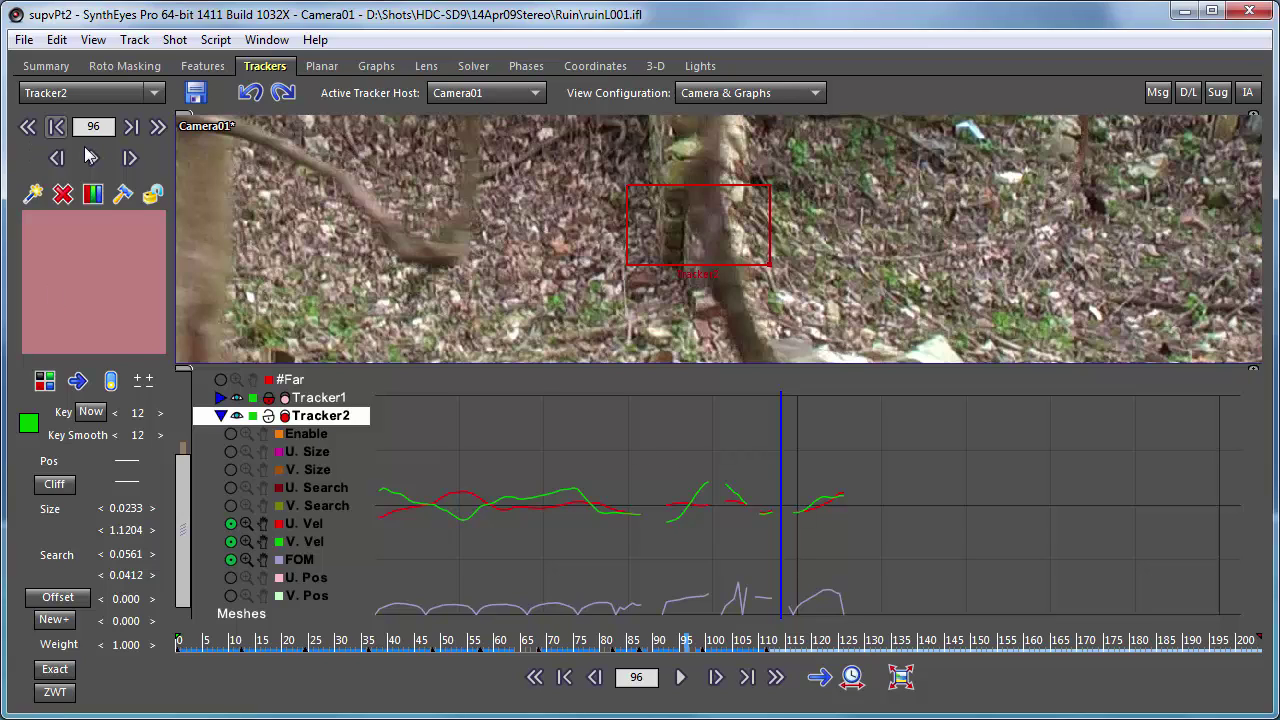
- Review the filter and gap settings for finalizing the wall tracker, close them without applying, and show more of the shot
{"action": "left_click", "coordinate": [121, 196]}
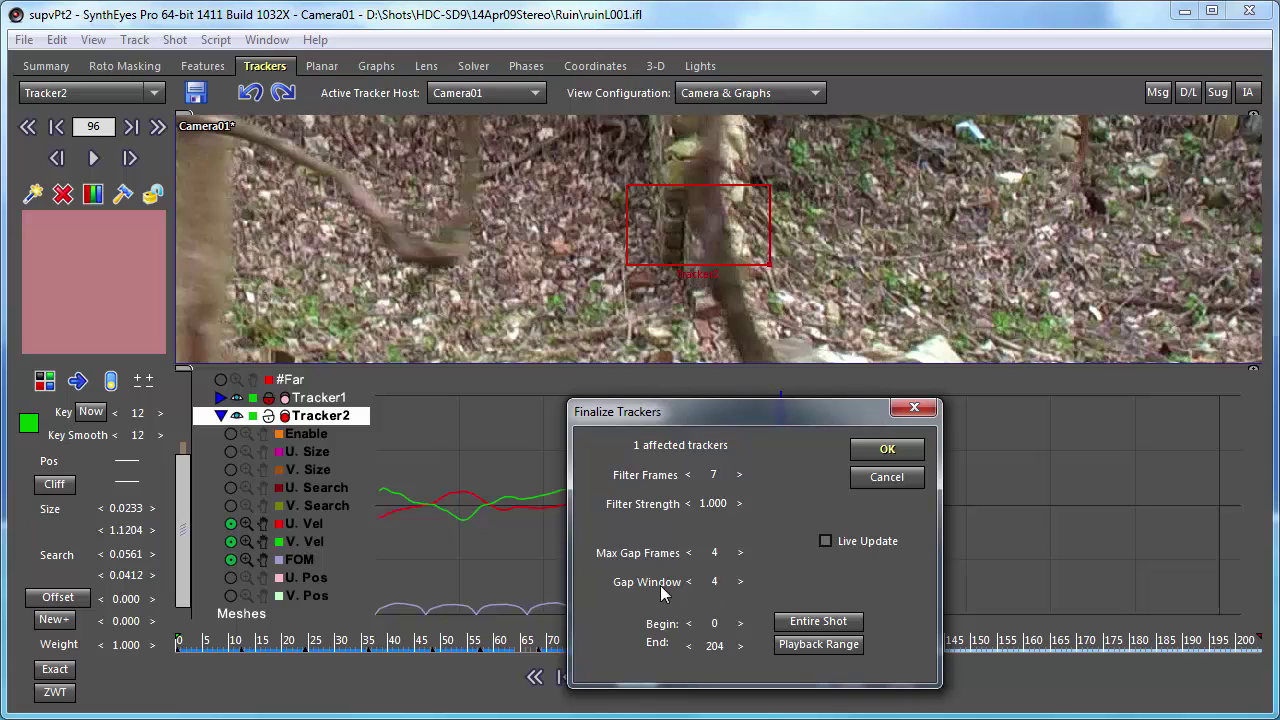
{"action": "left_click", "coordinate": [885, 478]}
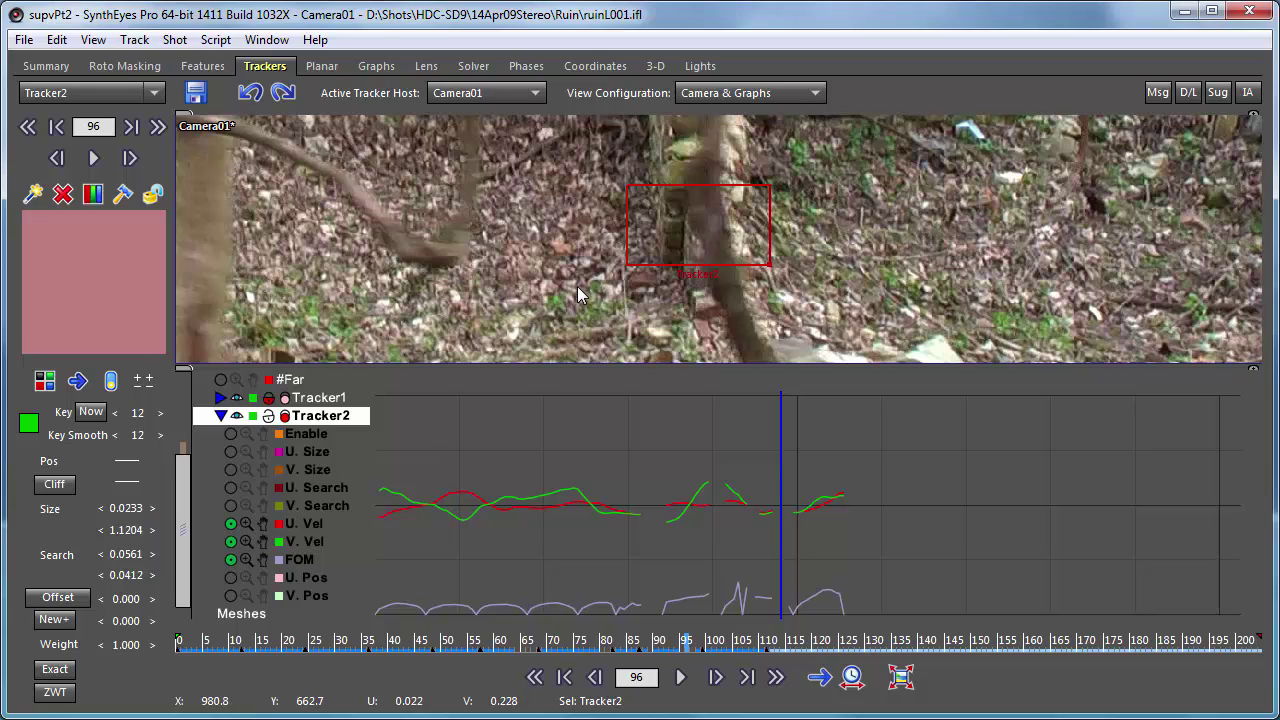
{"action": "scroll", "coordinate": [577, 286], "scroll_direction": "down", "scroll_amount": 2}
{"action": "scroll", "coordinate": [577, 286], "scroll_direction": "up", "scroll_amount": 1}
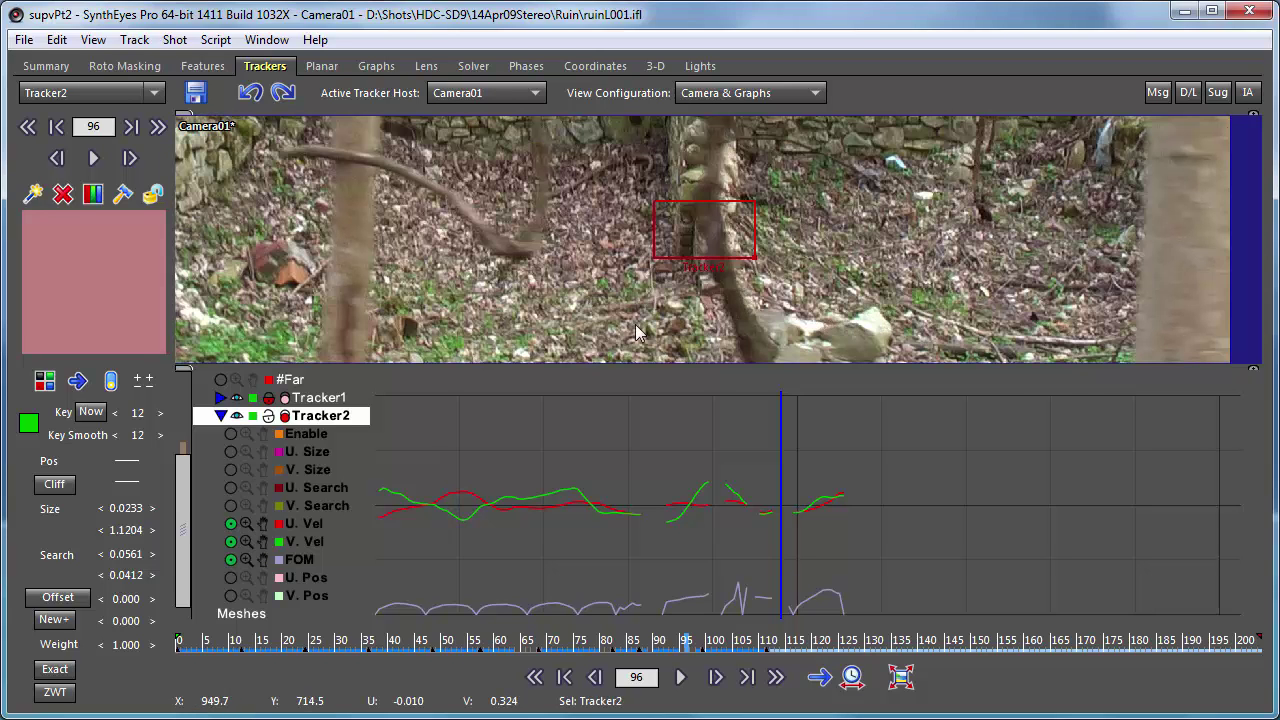
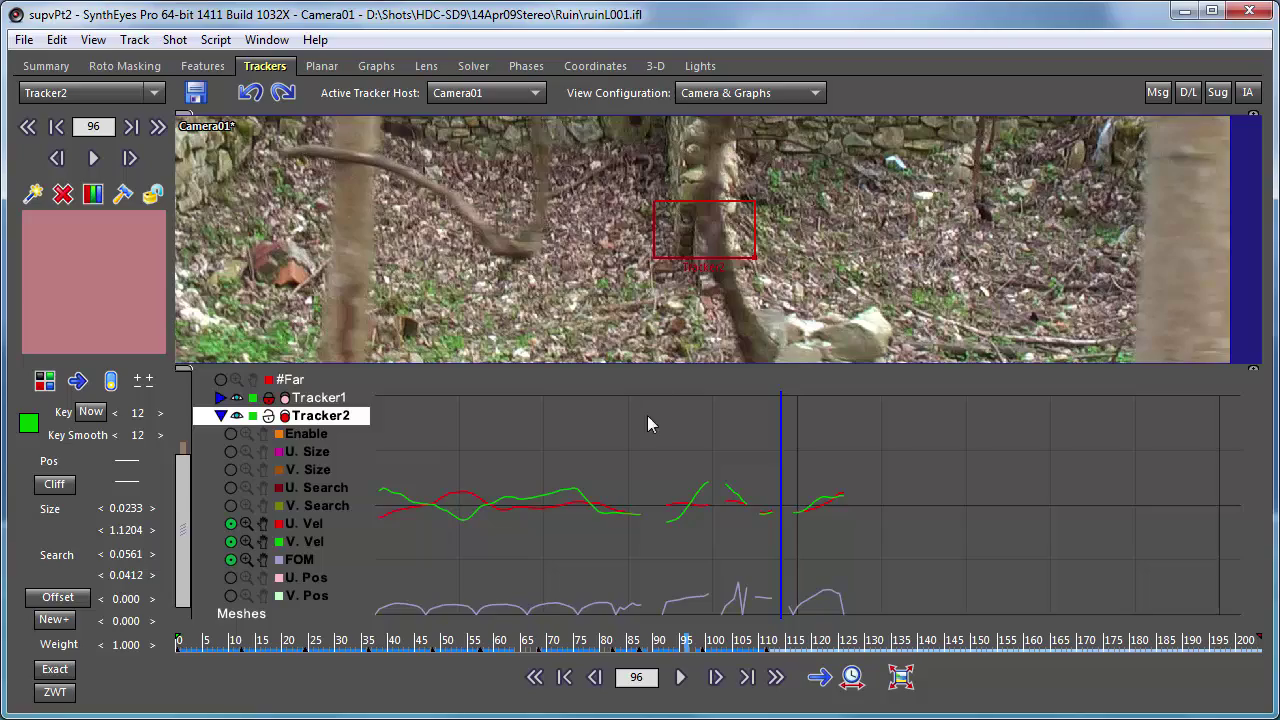
- Step back and forth between about frames 113 and 118 to examine where the wide trunk hides the wall stone
{"action": "key", "text": "space"}
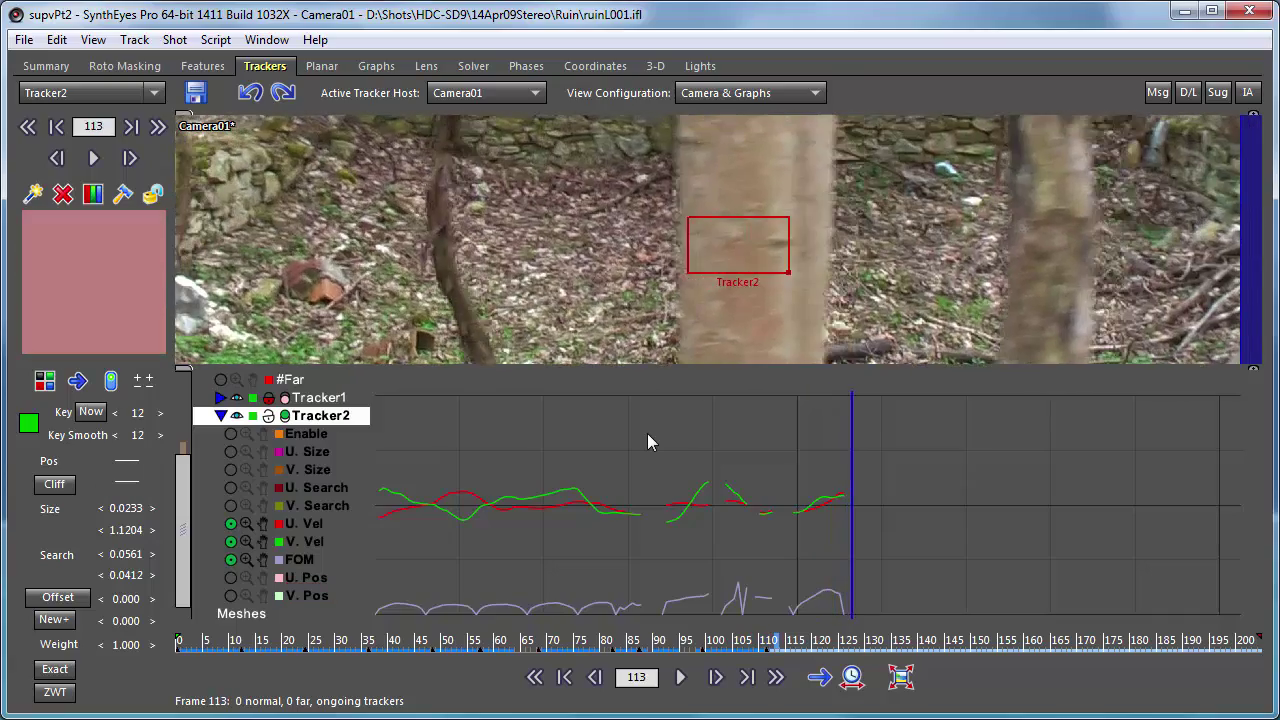
{"action": "key", "text": "Left"}
{"action": "key", "text": "Left"}
{"action": "key", "text": "Left"}
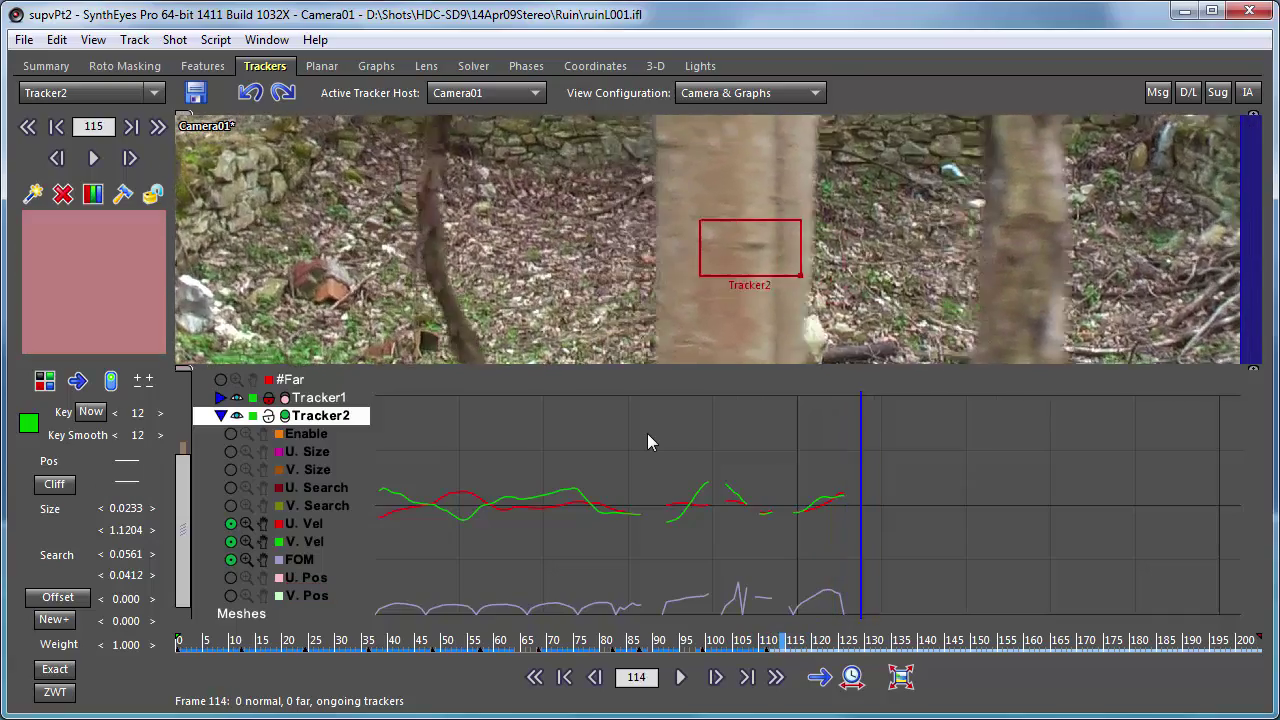
{"action": "key", "text": "Right"}
{"action": "key", "text": "Right"}
{"action": "key", "text": "Right"}
{"action": "key", "text": "Right"}
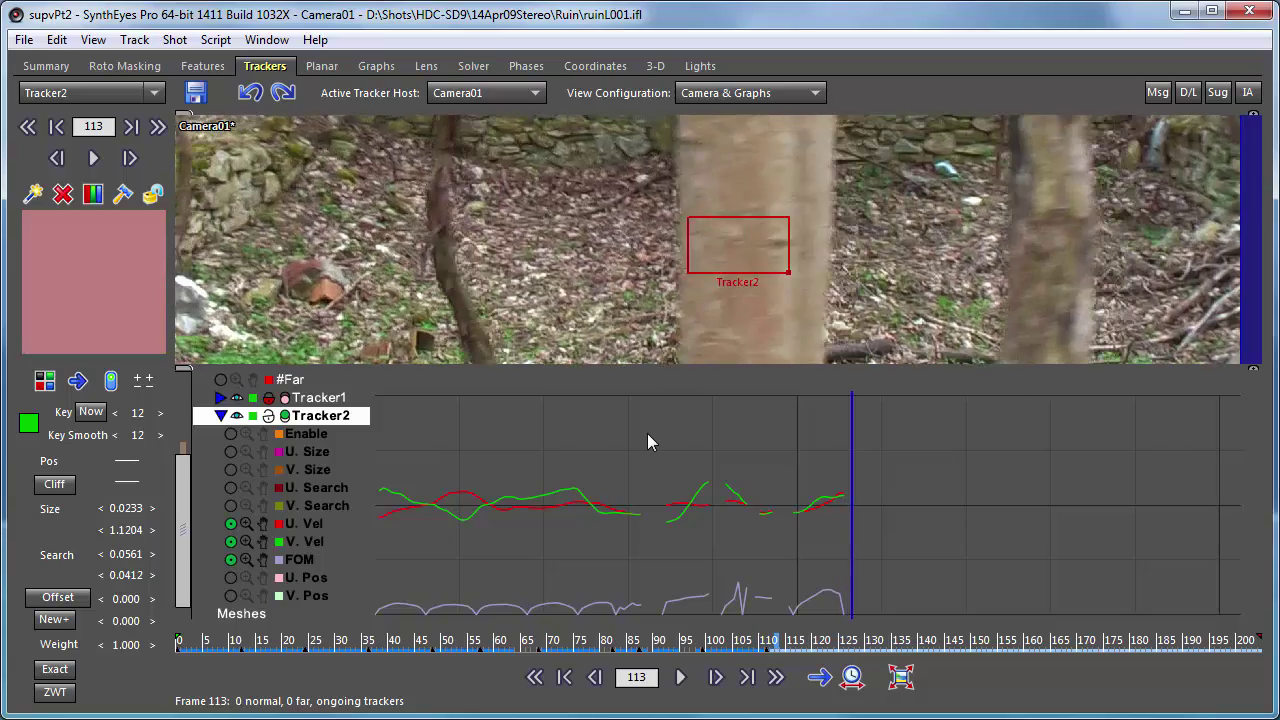
{"action": "key", "text": "Right"}
{"action": "key", "text": "Right"}
{"action": "key", "text": "Left"}
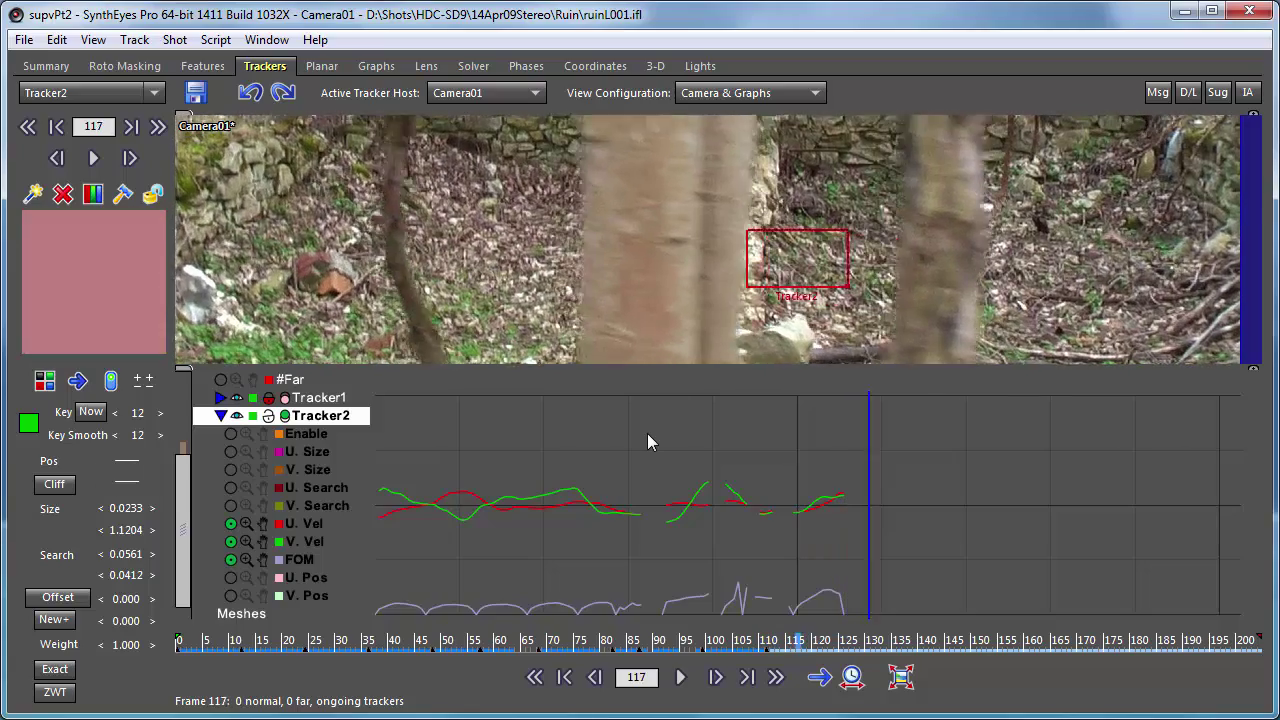
{"action": "key", "text": "Right"}
{"action": "key", "text": "Right"}
{"action": "key", "text": "Left"}
{"action": "key", "text": "Left"}
{"action": "key", "text": "Right"}
{"action": "key", "text": "Right"}
{"action": "key", "text": "Left"}
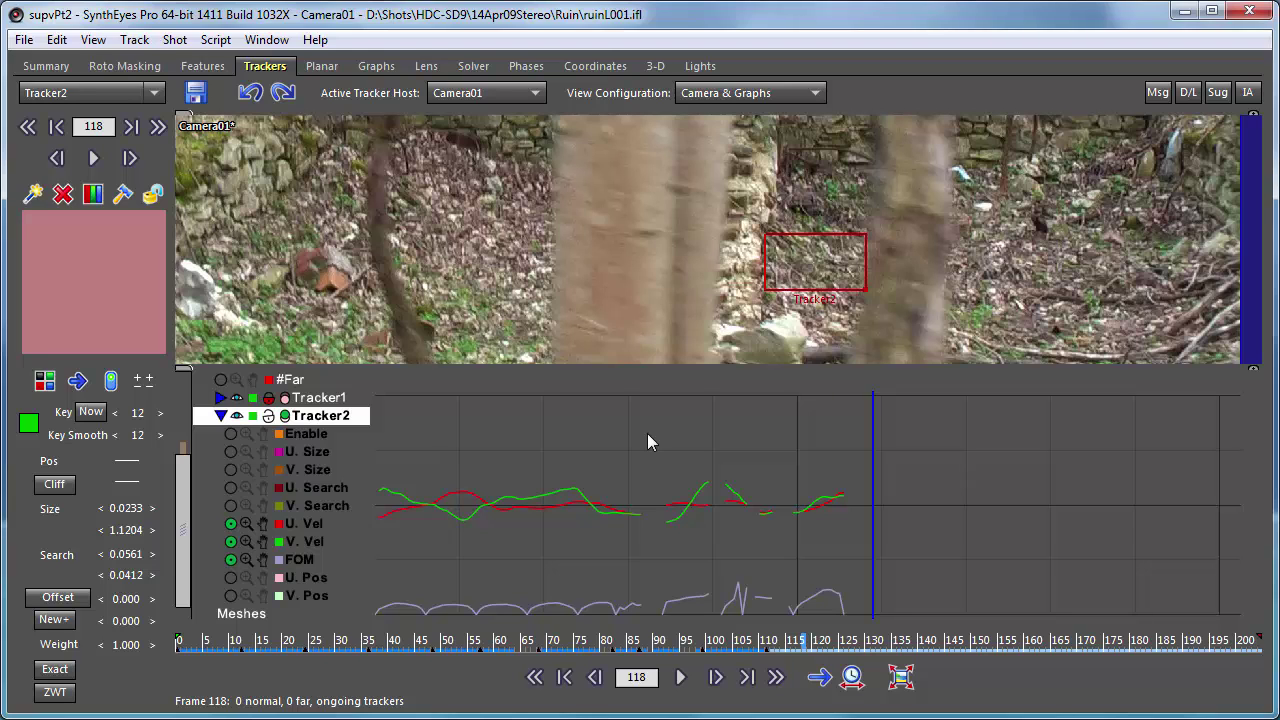
- Show more of the shot and scrub between about frames 109 and 118 to compare the wall on either side of the trunk's passage
{"action": "scroll", "coordinate": [564, 242], "scroll_direction": "down", "scroll_amount": 2}
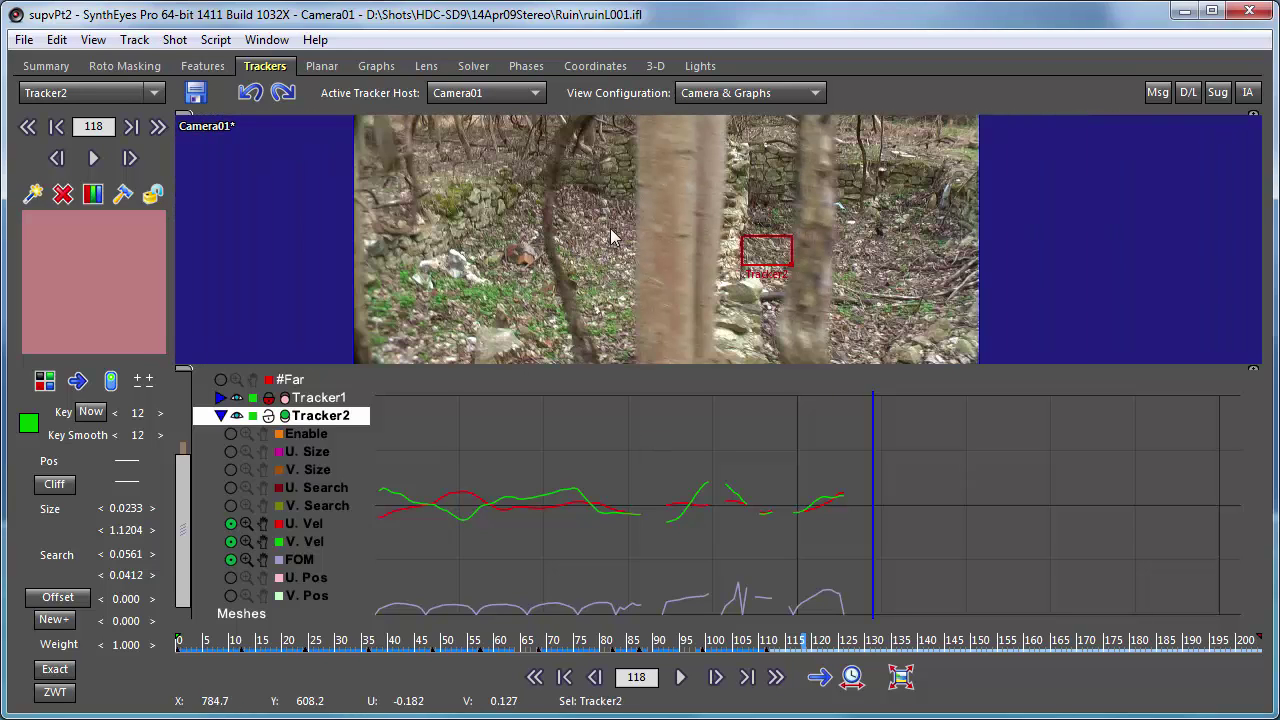
{"action": "scroll", "coordinate": [700, 245], "scroll_direction": "down", "scroll_amount": 1}
{"action": "scroll", "coordinate": [700, 245], "scroll_direction": "up", "scroll_amount": 1}
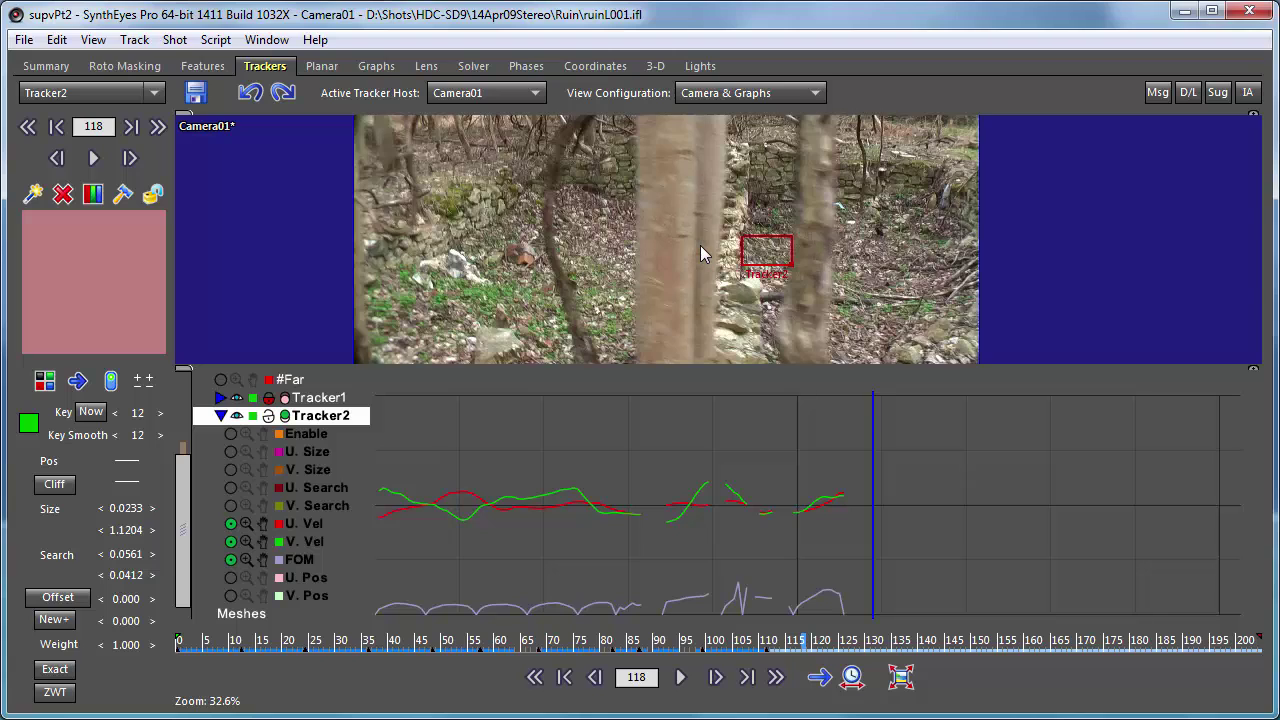
{"action": "scroll", "coordinate": [700, 245], "scroll_direction": "up", "scroll_amount": 1}
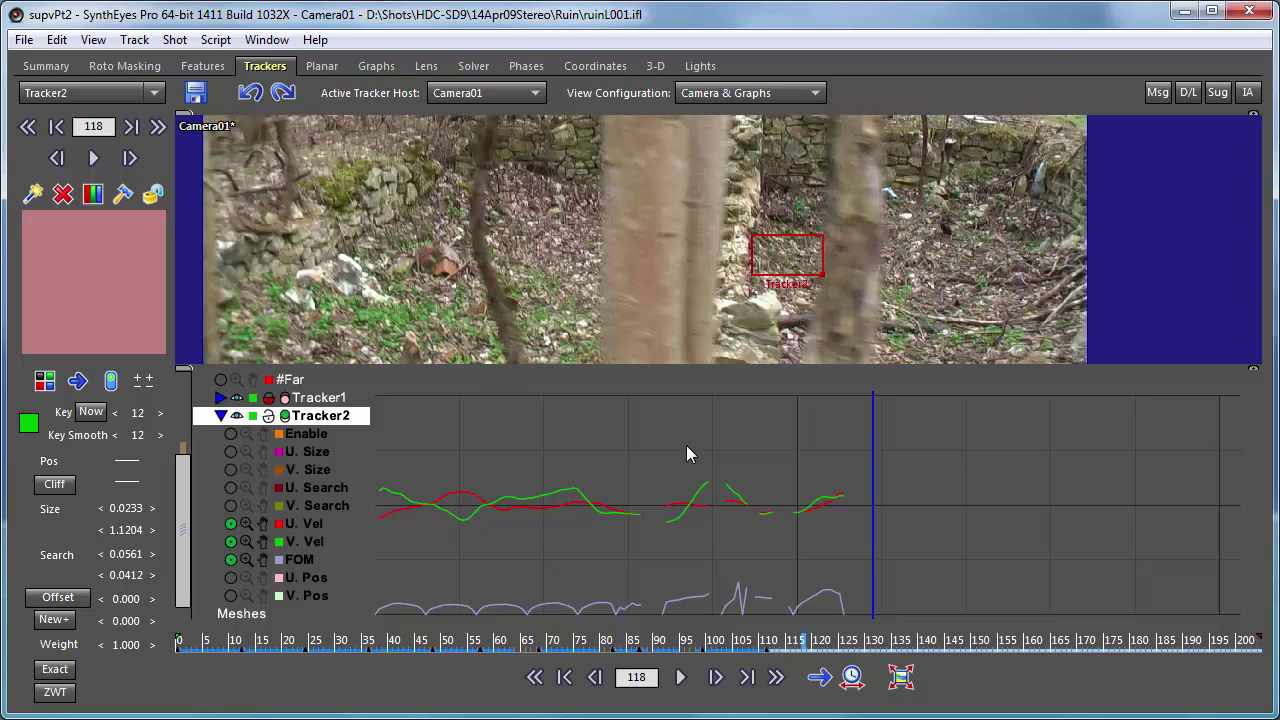
{"action": "scroll", "coordinate": [693, 457], "scroll_direction": "down", "scroll_amount": 1}
{"action": "scroll", "coordinate": [693, 457], "scroll_direction": "up", "scroll_amount": 1}
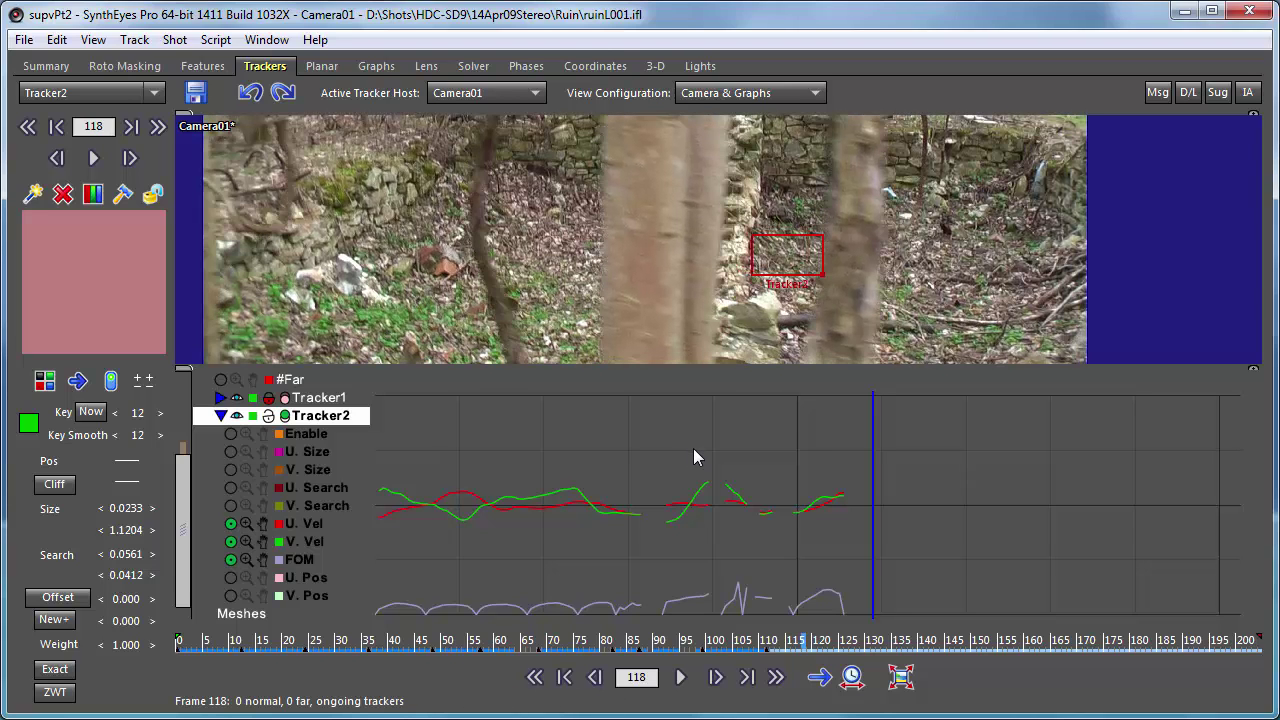
{"action": "scroll", "coordinate": [693, 457], "scroll_direction": "down", "scroll_amount": 4}
{"action": "scroll", "coordinate": [693, 457], "scroll_direction": "down", "scroll_amount": 6}
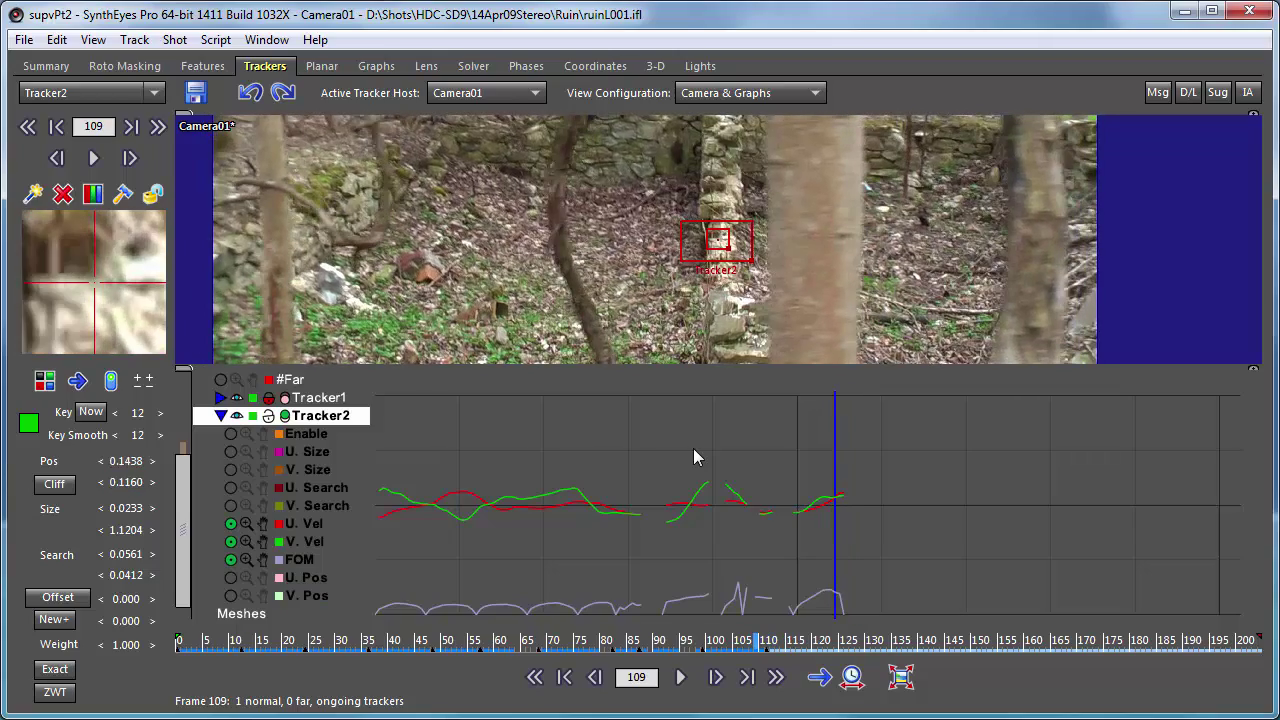
{"action": "scroll", "coordinate": [693, 457], "scroll_direction": "up", "scroll_amount": 3}
{"action": "scroll", "coordinate": [693, 457], "scroll_direction": "up", "scroll_amount": 1}
{"action": "scroll", "coordinate": [693, 457], "scroll_direction": "down", "scroll_amount": 2}
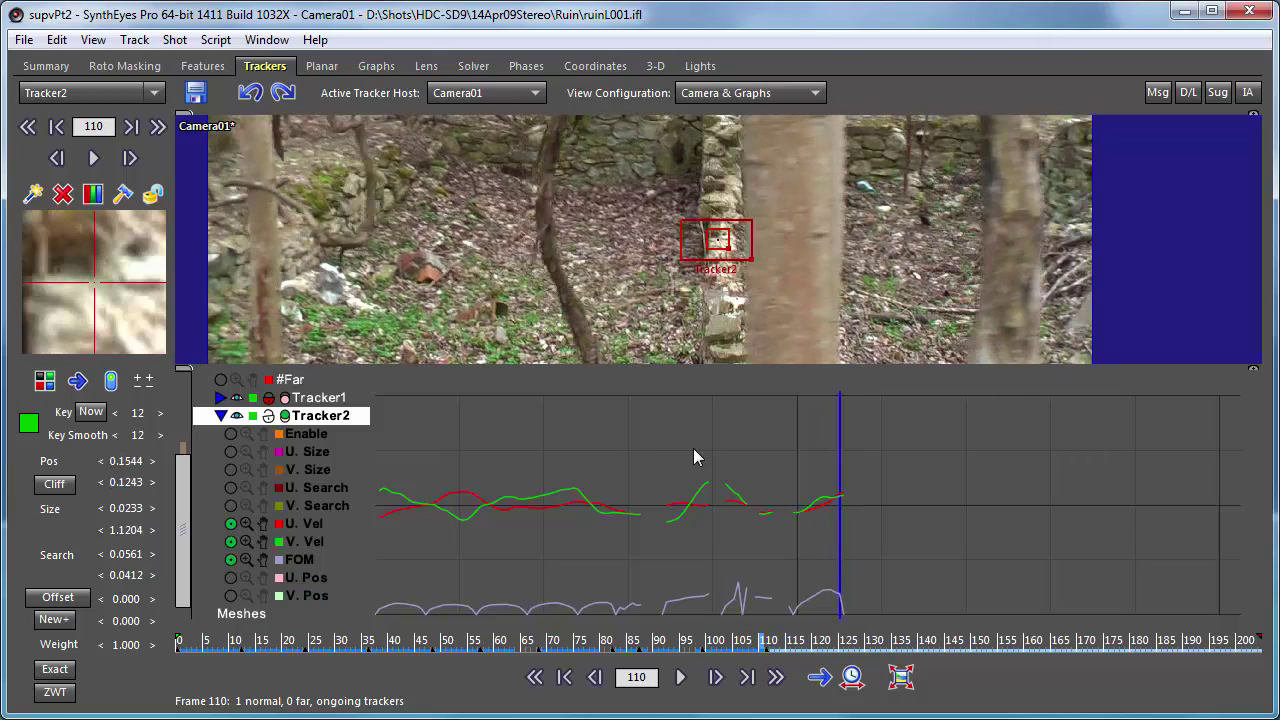
{"action": "scroll", "coordinate": [694, 455], "scroll_direction": "up", "scroll_amount": 4}
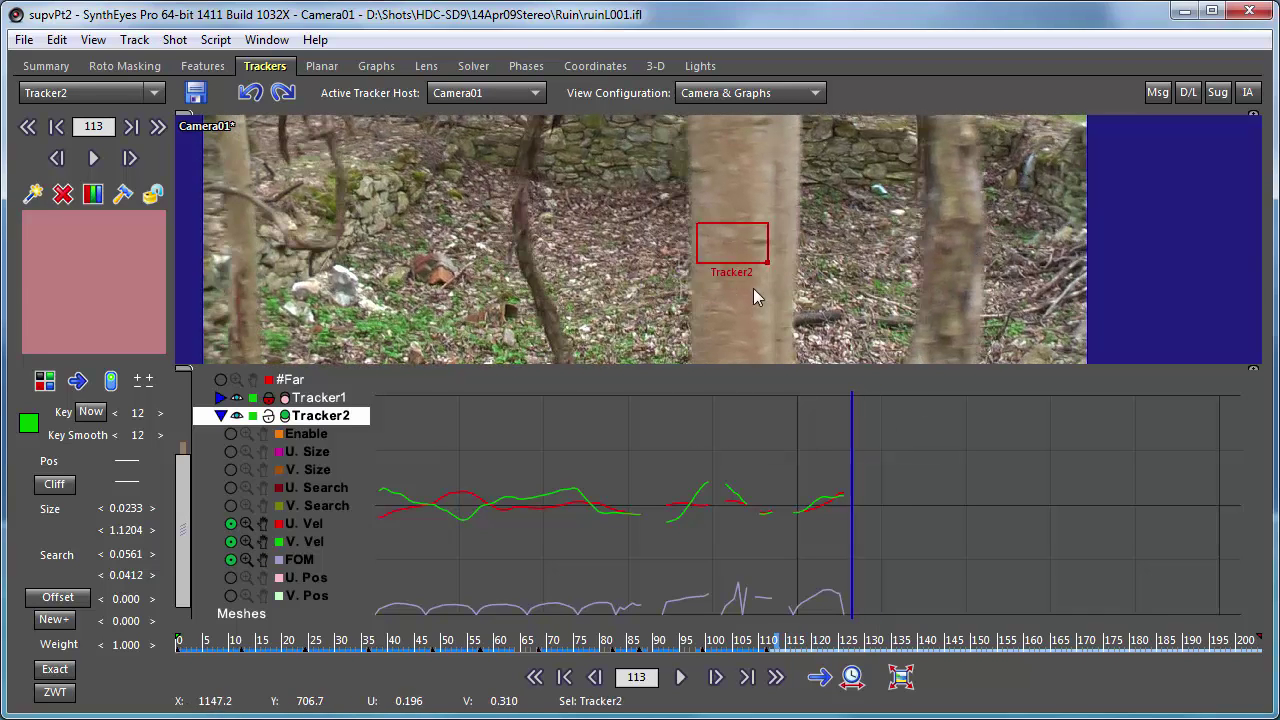
- Step repeatedly between frames 111 and 118 to check how the scenery around the hidden wall stone moves
{"action": "key", "text": "s"}
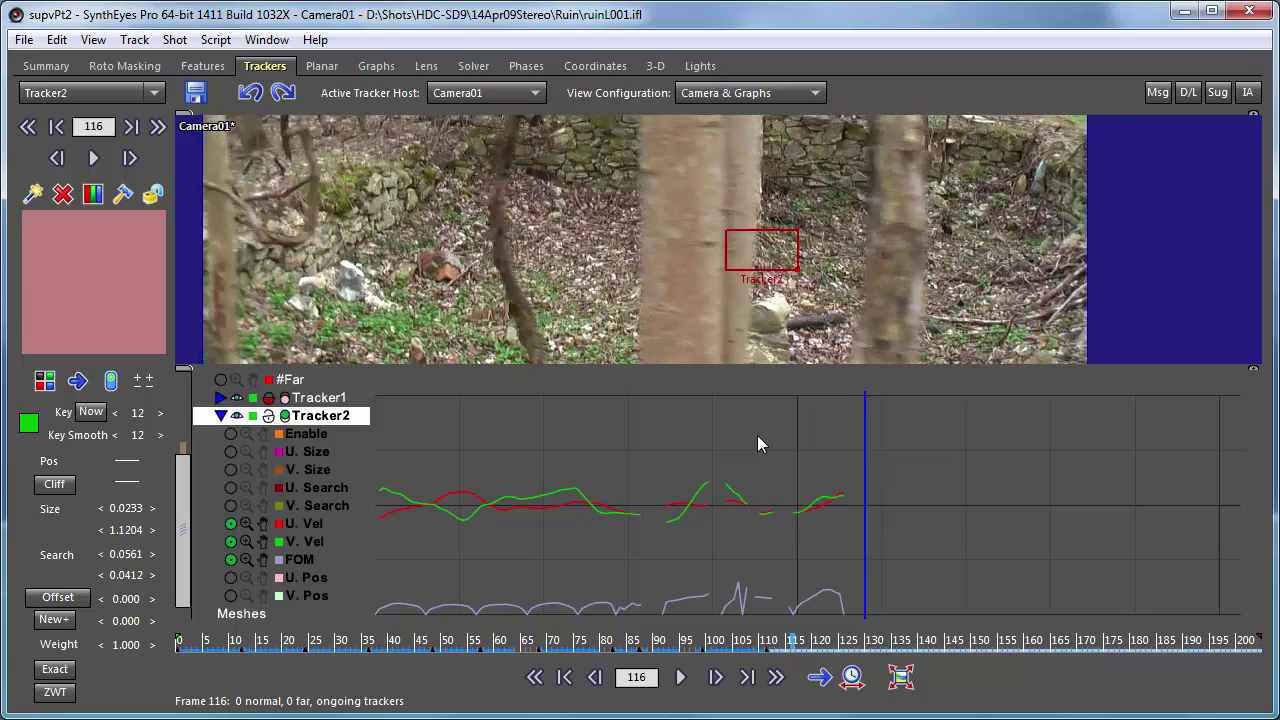
{"action": "key", "text": "a"}
{"action": "key", "text": "a"}
{"action": "key", "text": "a"}
{"action": "key", "text": "a"}
{"action": "key", "text": "a"}
{"action": "key", "text": "a"}
{"action": "key", "text": "a"}
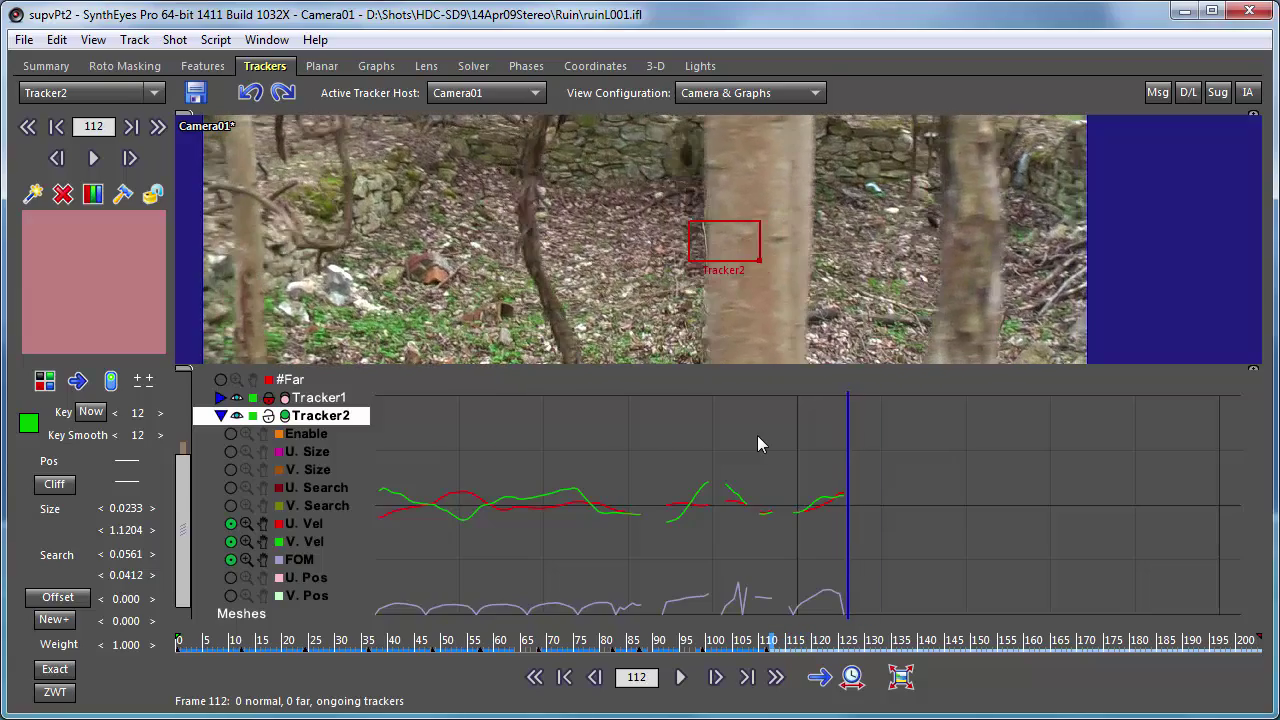
{"action": "key", "text": "a"}
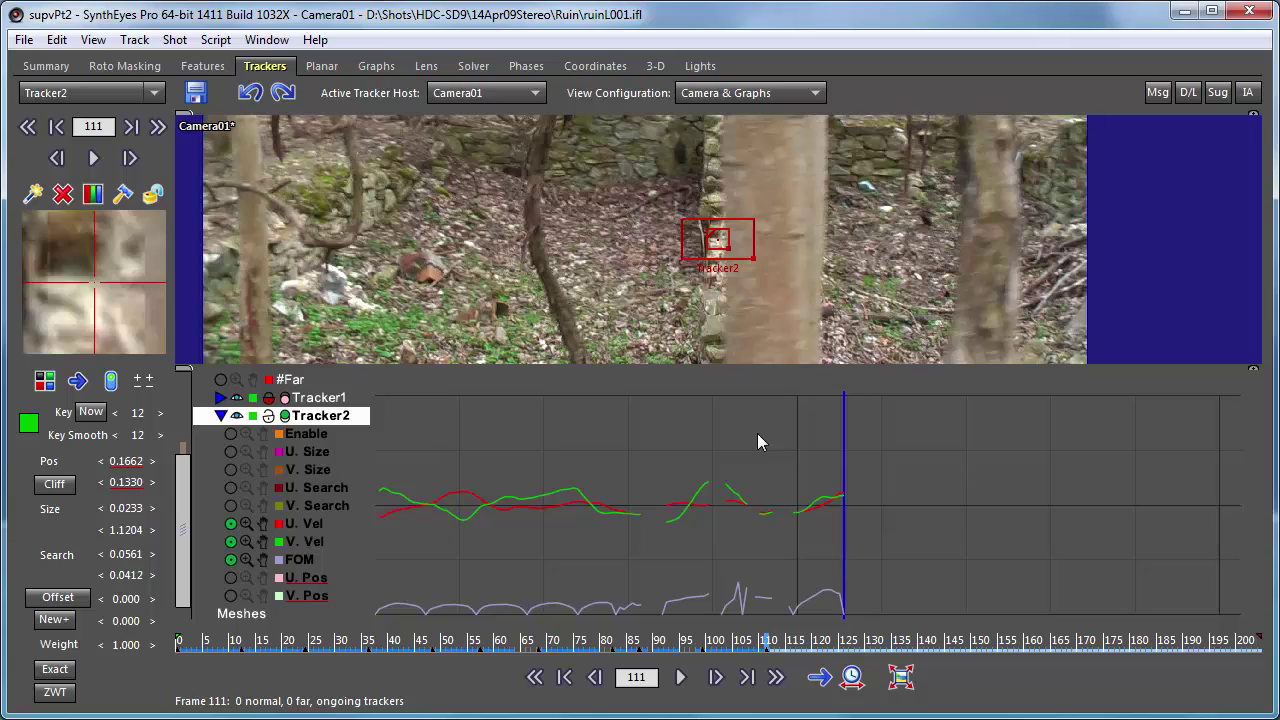
{"action": "key", "text": "s"}
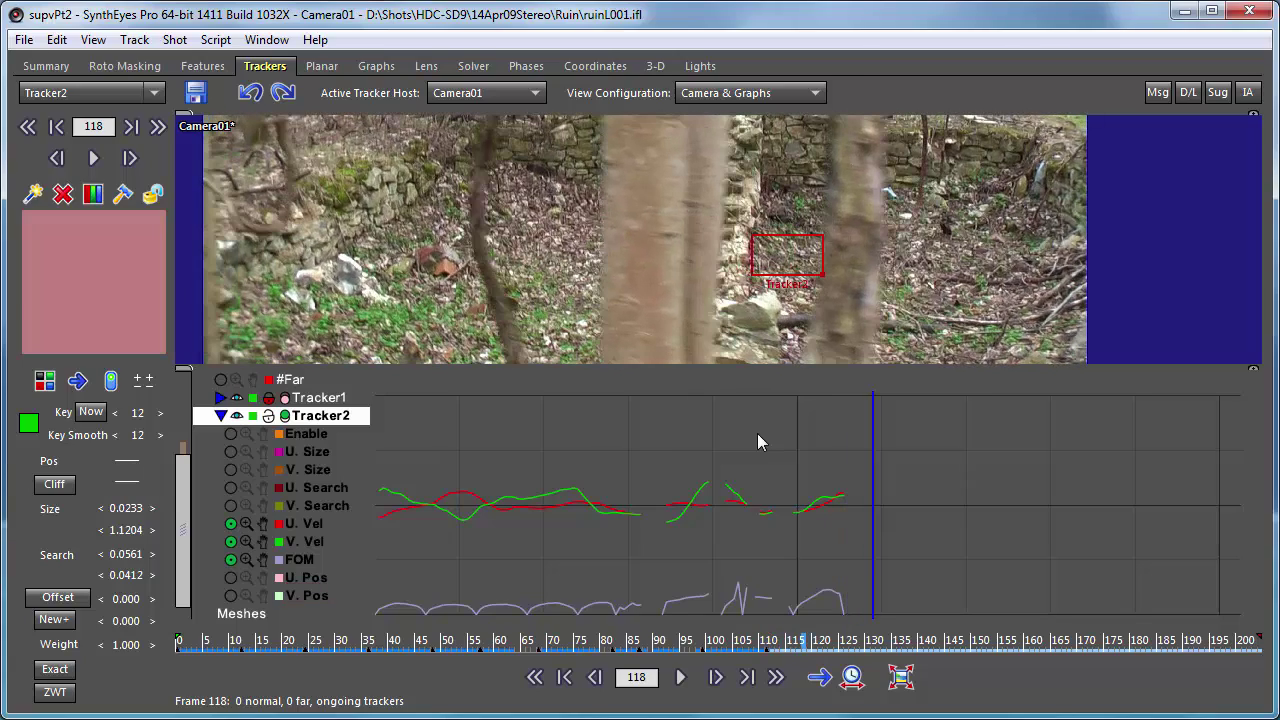
{"action": "key", "text": "a"}
{"action": "key", "text": "a"}
{"action": "key", "text": "a"}
{"action": "key", "text": "a"}
{"action": "key", "text": "a"}
{"action": "key", "text": "a"}
{"action": "key", "text": "a"}
{"action": "key", "text": "a"}
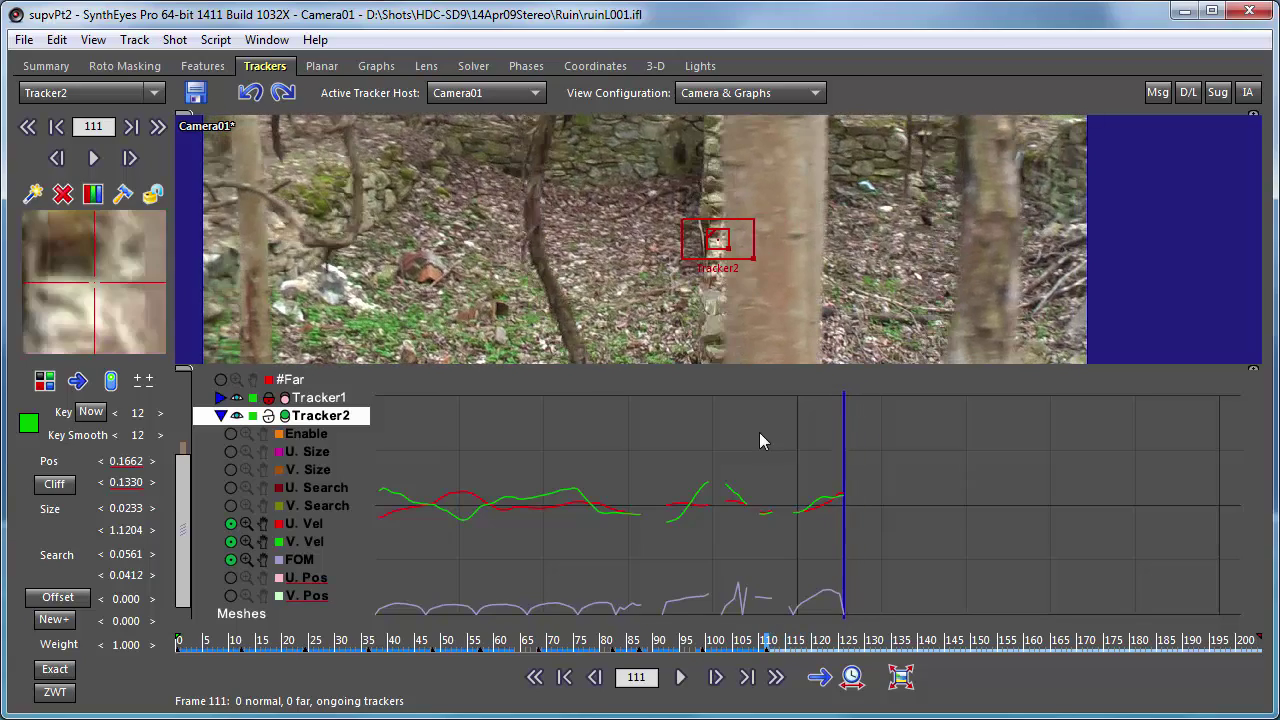
{"action": "key", "text": "d"}
{"action": "key", "text": "s"}
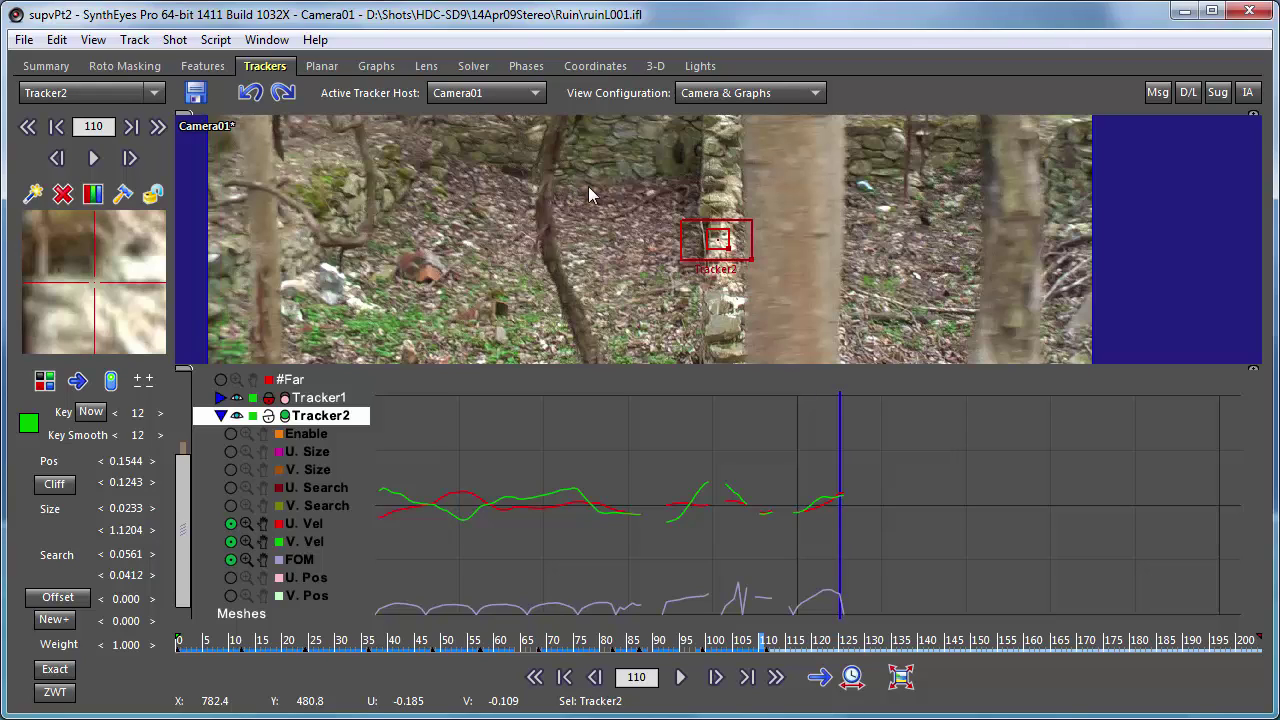
- At frame 111, turn on offset tracking for the wall tracker and bring its offset channels into view in the graph list
{"action": "key", "text": "Right"}
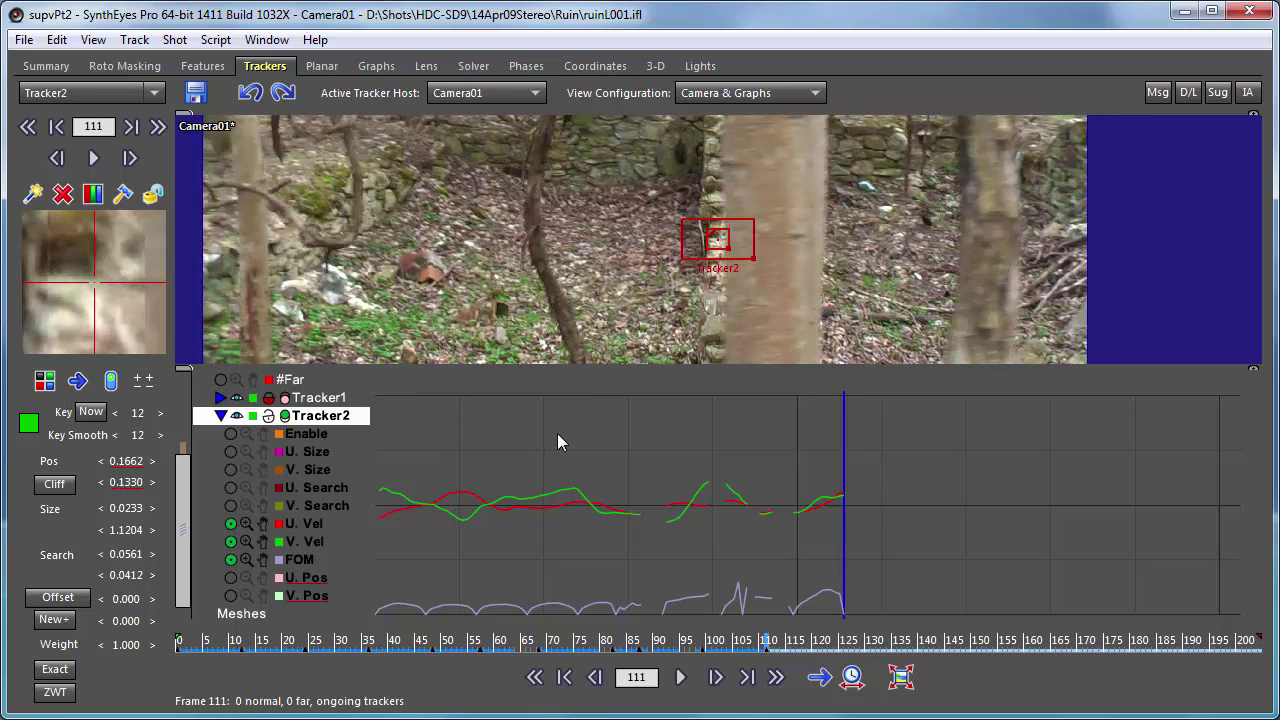
{"action": "key", "text": "Right"}
{"action": "key", "text": "Left"}
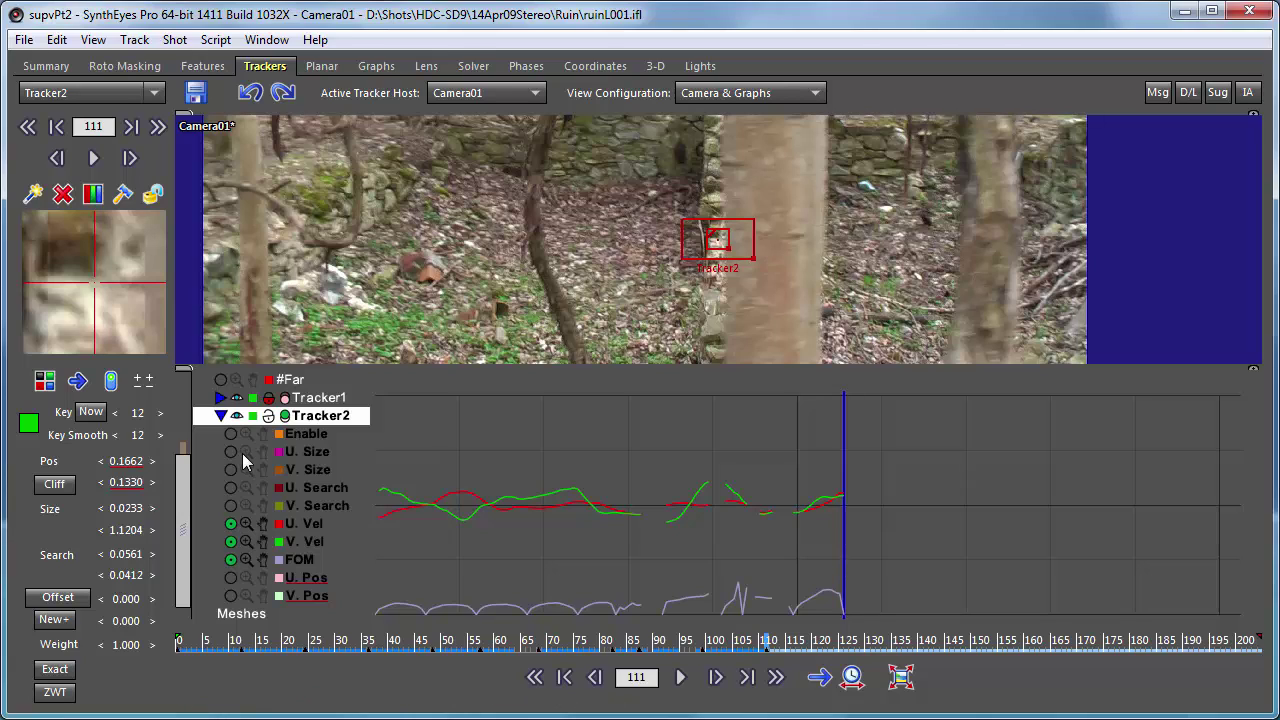
{"action": "left_click", "coordinate": [58, 598]}
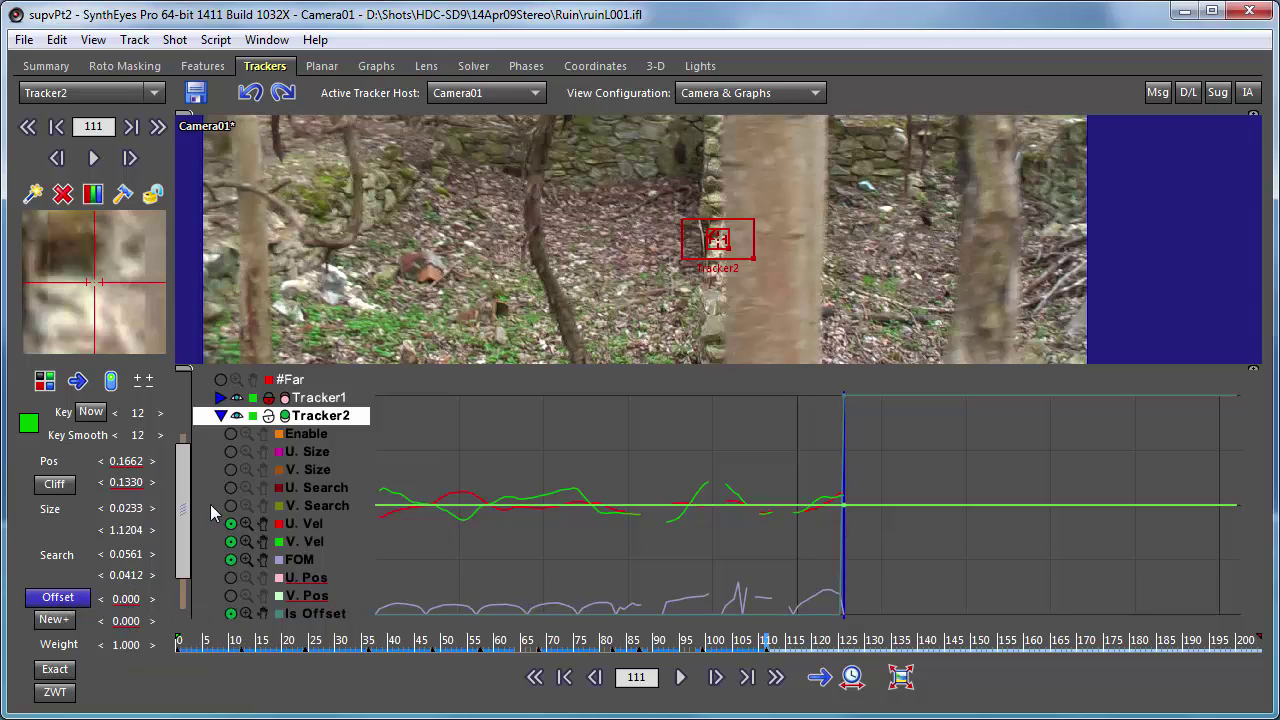
{"action": "scroll", "coordinate": [241, 508], "scroll_direction": "down", "scroll_amount": 5}
{"action": "scroll", "coordinate": [241, 508], "scroll_direction": "up", "scroll_amount": 3}
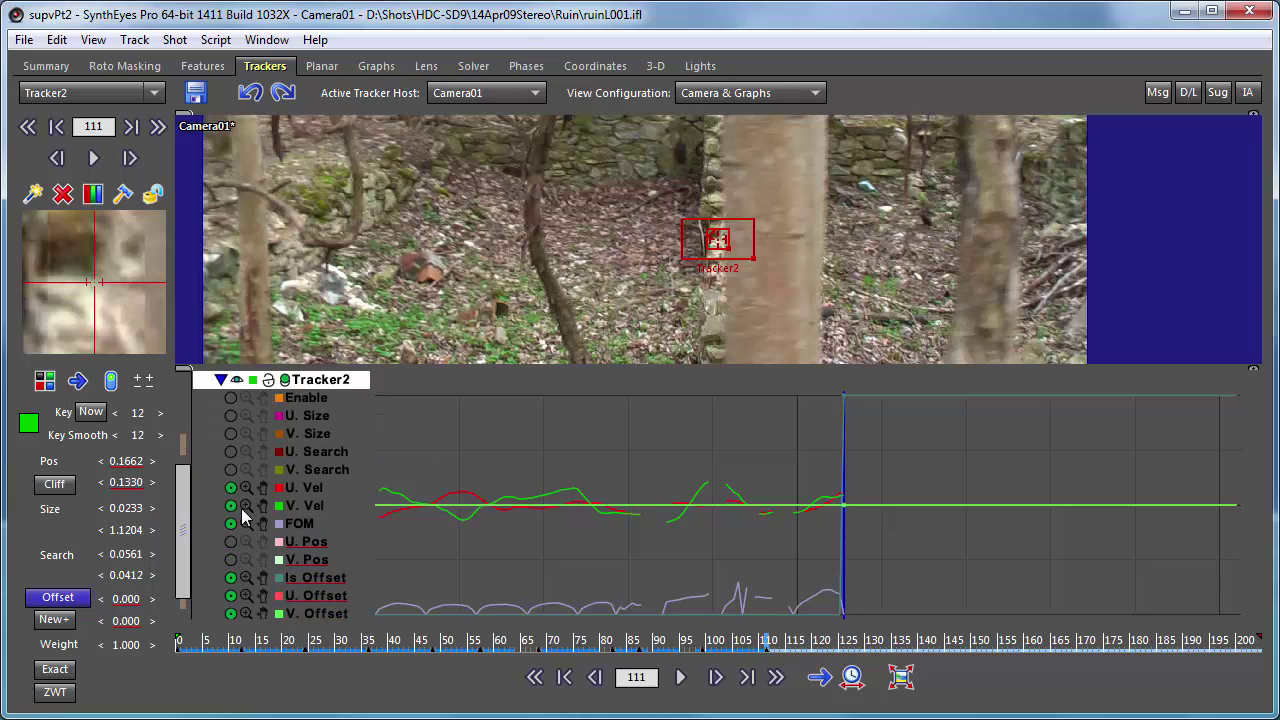
{"action": "scroll", "coordinate": [241, 508], "scroll_direction": "down", "scroll_amount": 1}
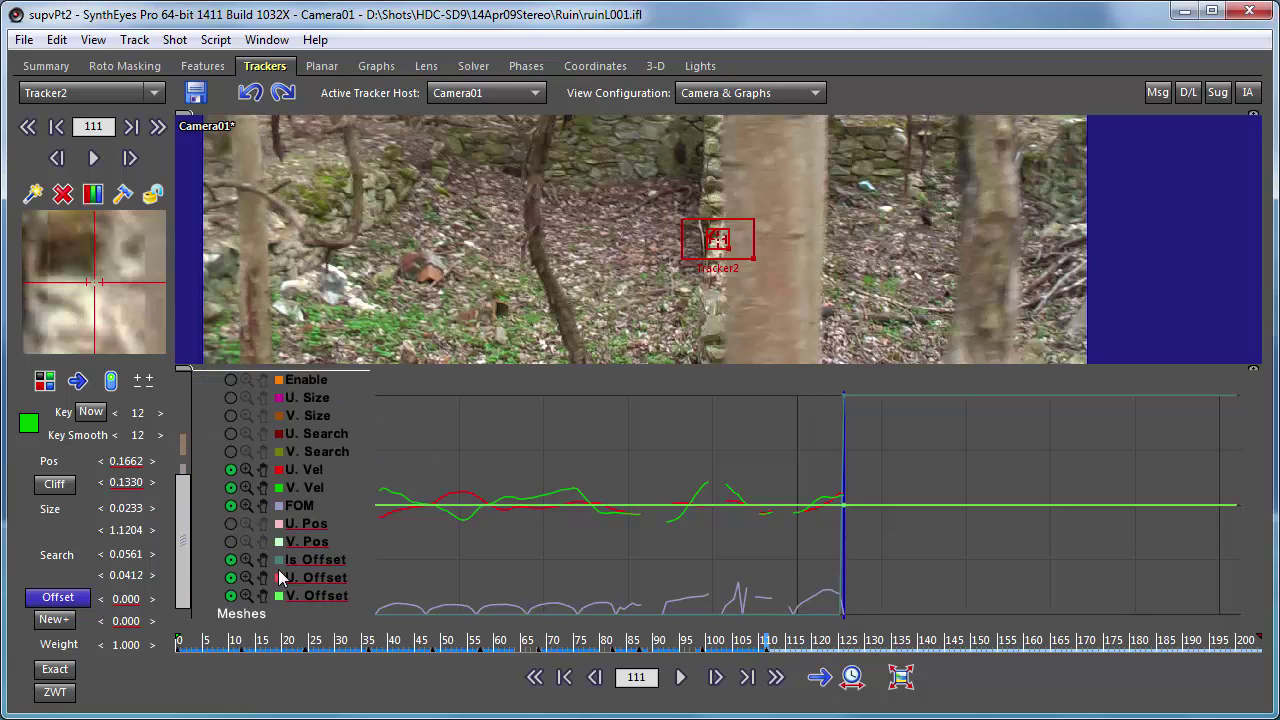
{"action": "scroll", "coordinate": [280, 577], "scroll_direction": "up", "scroll_amount": 1}
{"action": "scroll", "coordinate": [280, 577], "scroll_direction": "down", "scroll_amount": 1}
{"action": "scroll", "coordinate": [280, 577], "scroll_direction": "up", "scroll_amount": 2}
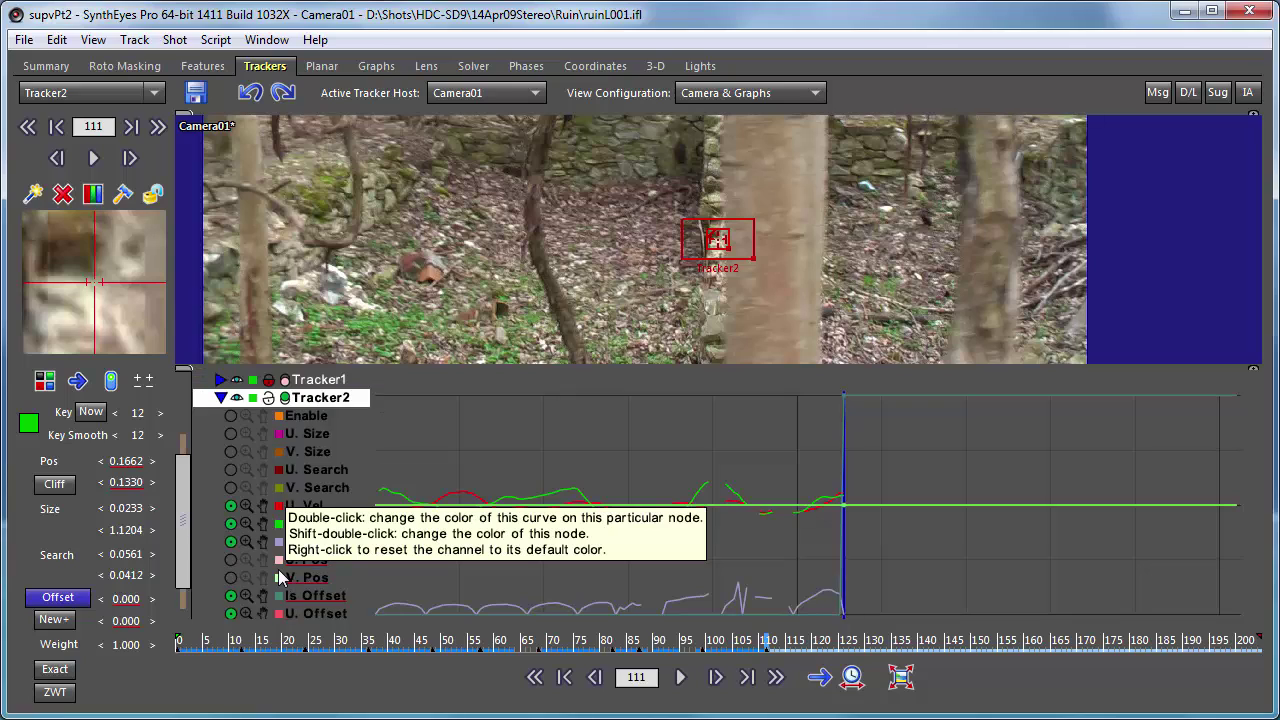
{"action": "scroll", "coordinate": [280, 577], "scroll_direction": "down", "scroll_amount": 1}
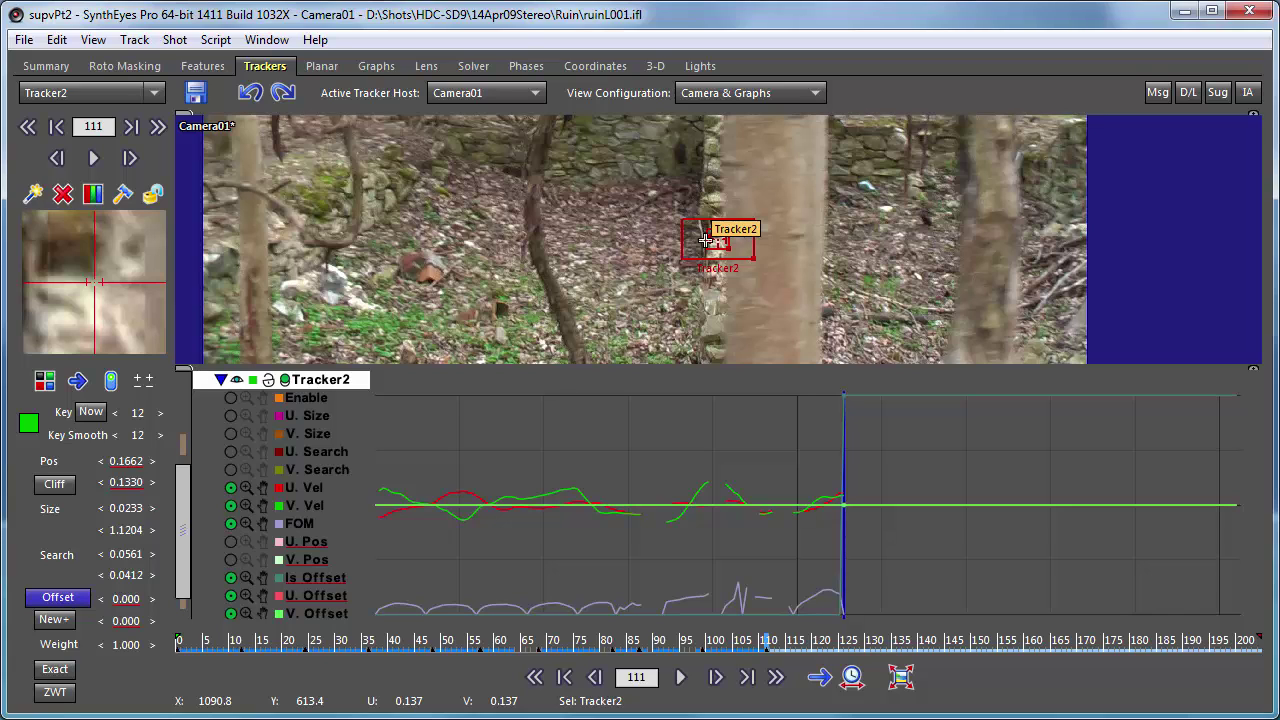
- Shift the tracked area to a stone in the far wall, offset about 0.3458 and 0.2786, and rescale the U. Offset curve to fit
{"action": "left_click_drag", "start_coordinate": [705, 241], "coordinate": [565, 170]}
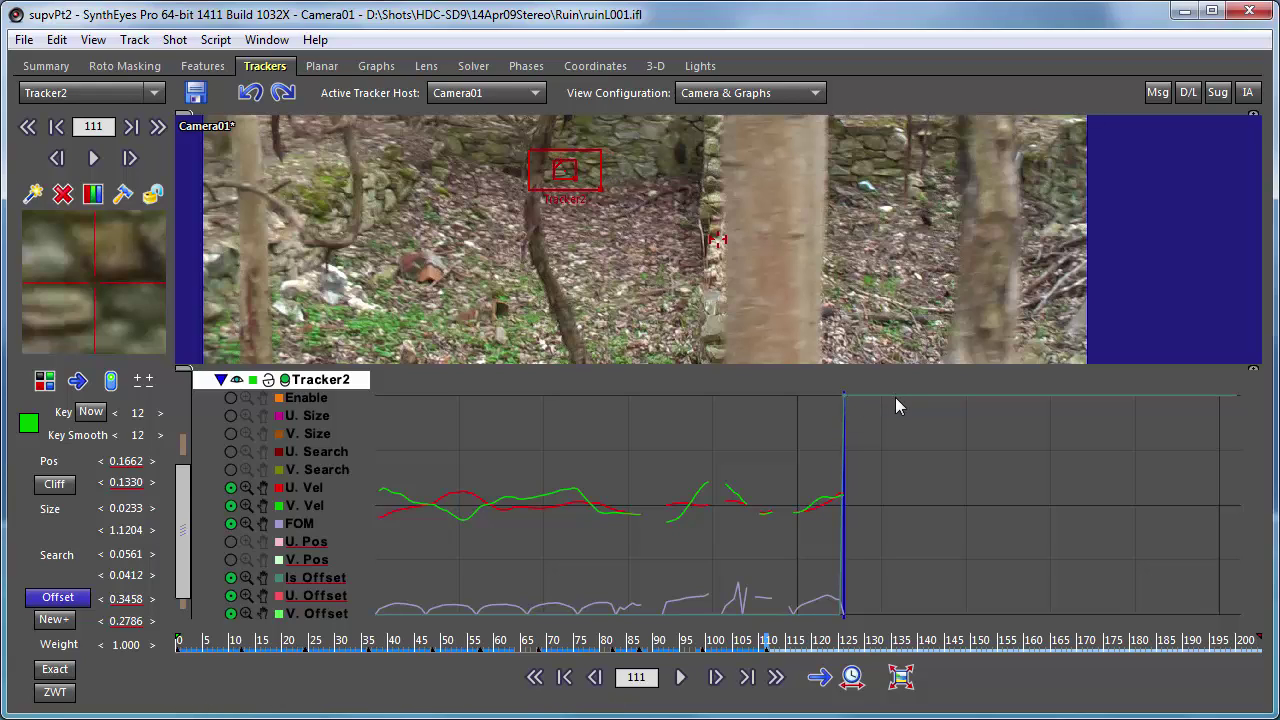
{"action": "mouse_move", "coordinate": [896, 403]}
{"action": "left_click", "coordinate": [232, 596]}
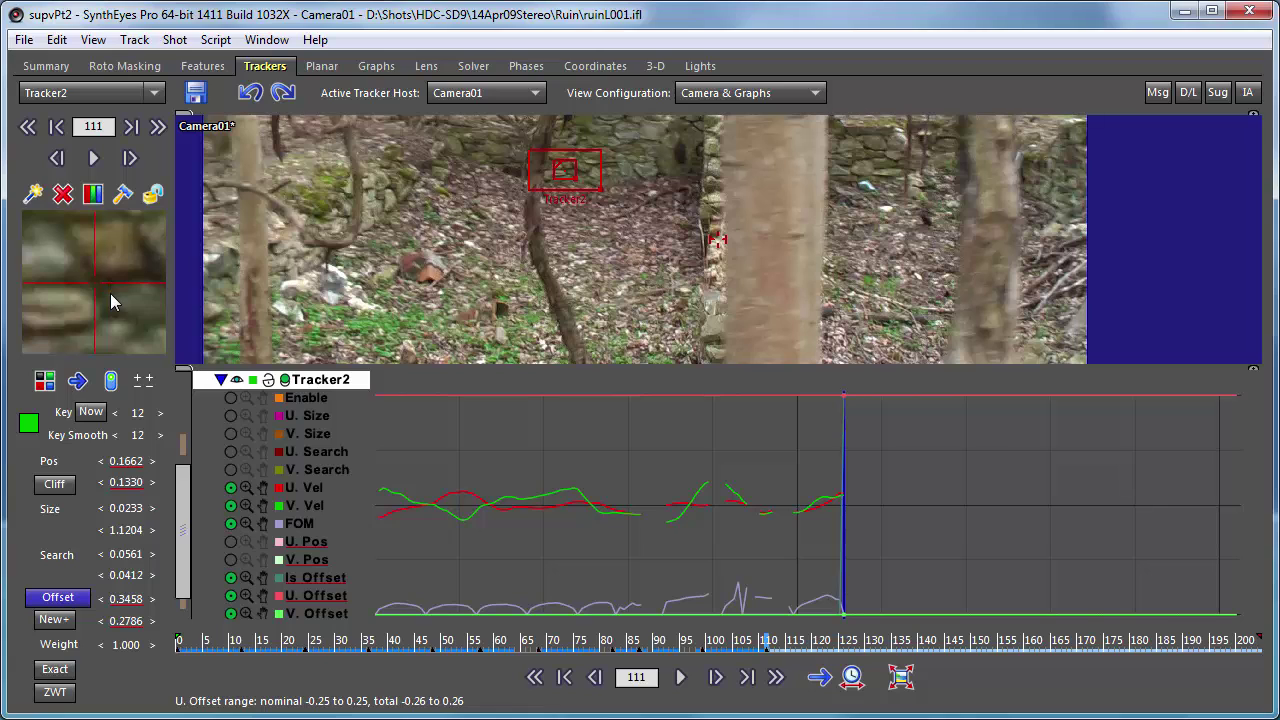
- Track the offset wall tracker forward from frame 111 to frame 118, past the wide trunk
{"action": "scroll", "coordinate": [89, 304], "scroll_direction": "down", "scroll_amount": 2}
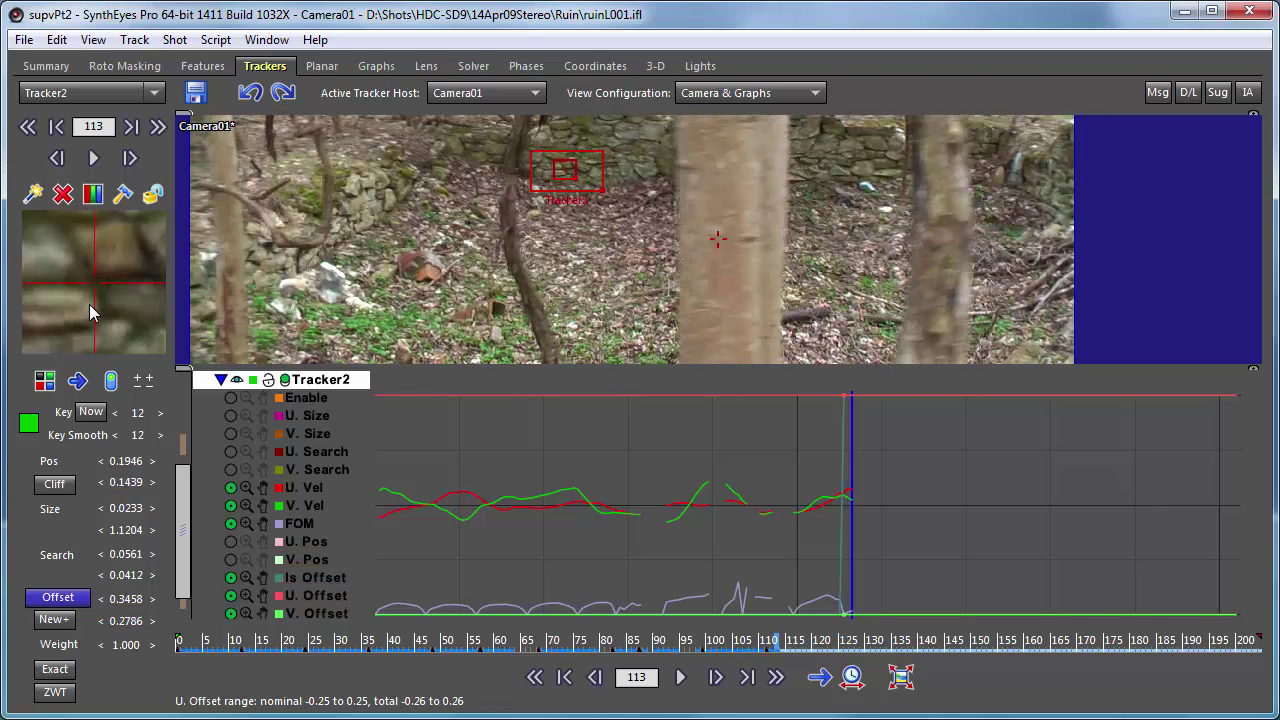
{"action": "scroll", "coordinate": [89, 304], "scroll_direction": "down", "scroll_amount": 1}
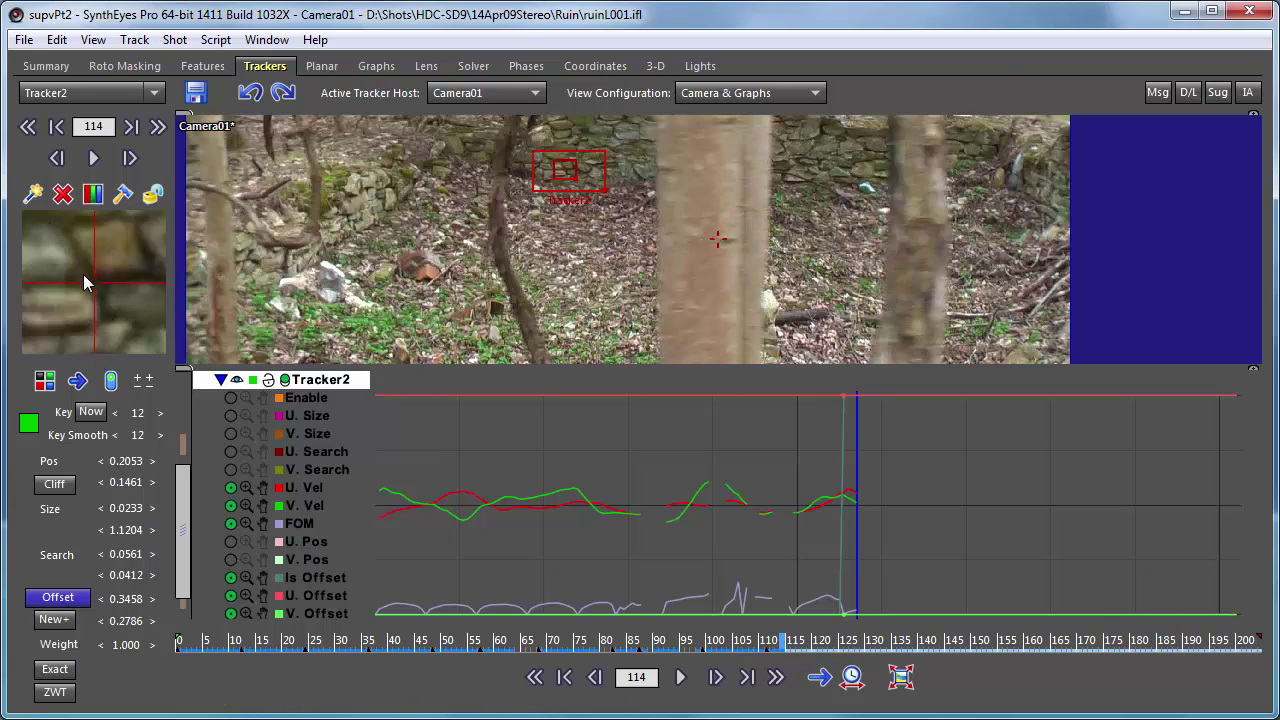
{"action": "scroll", "coordinate": [85, 283], "scroll_direction": "down", "scroll_amount": 2}
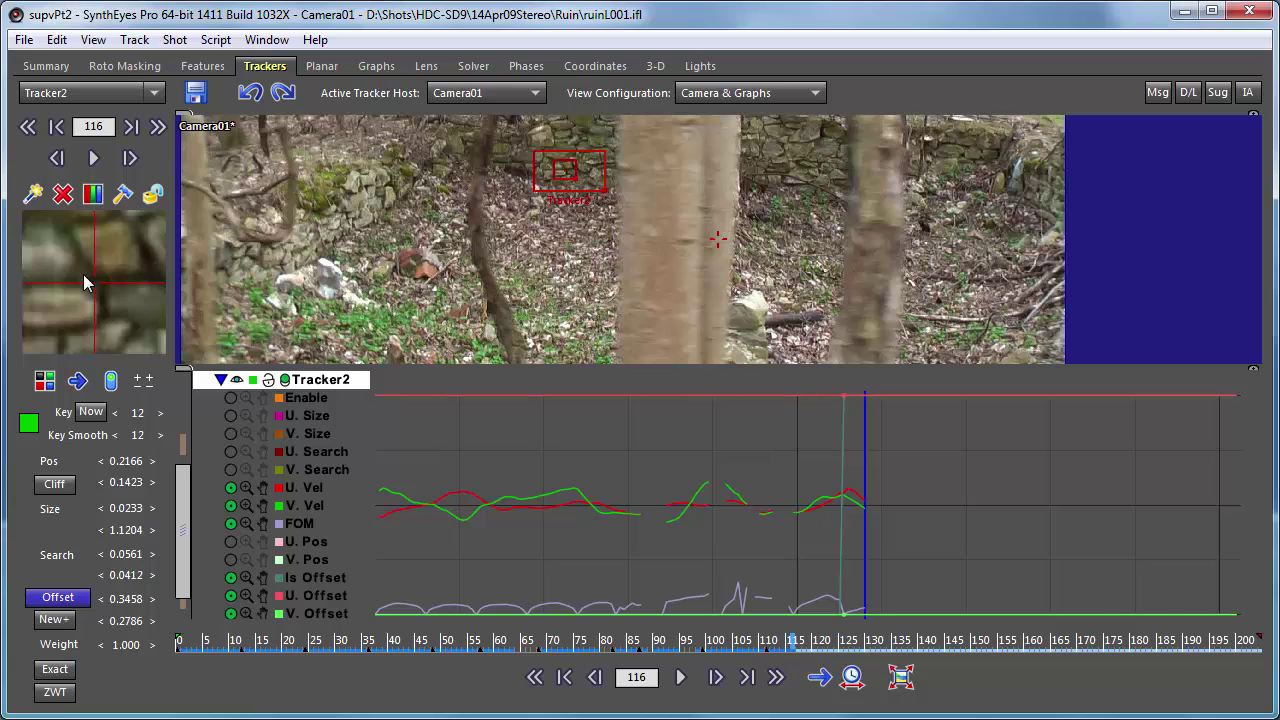
{"action": "scroll", "coordinate": [85, 283], "scroll_direction": "down", "scroll_amount": 1}
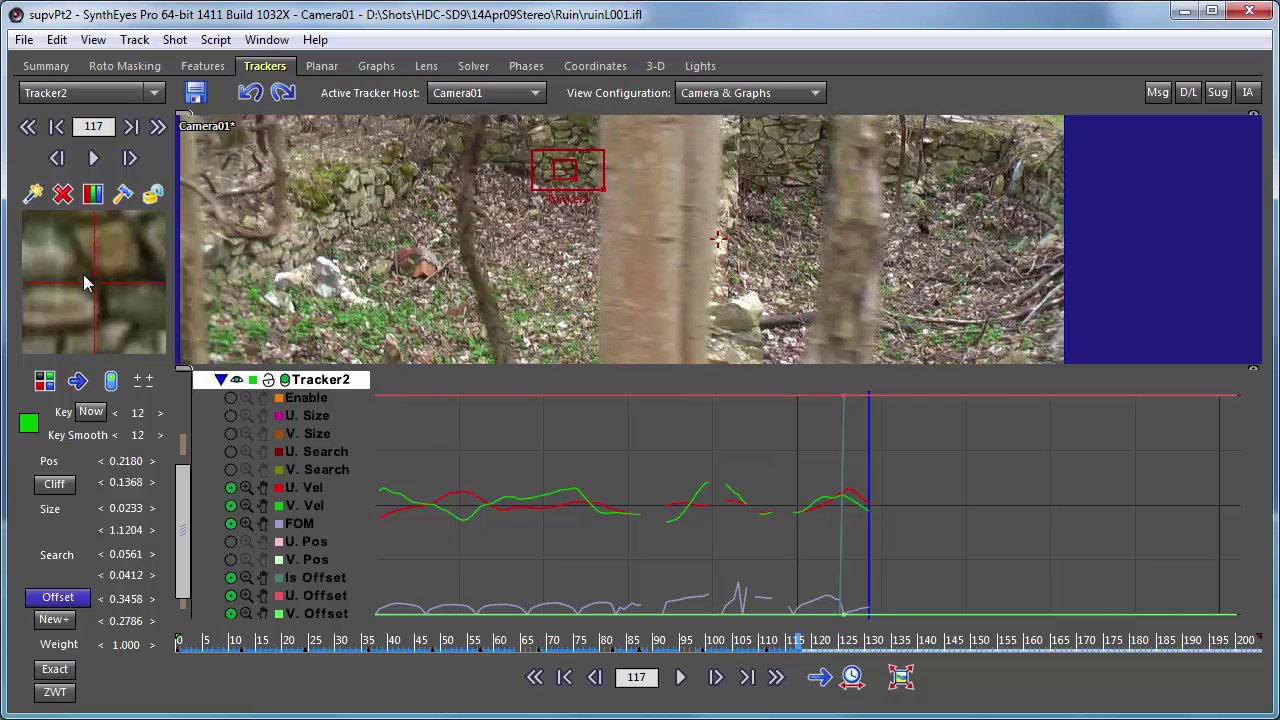
{"action": "scroll", "coordinate": [85, 283], "scroll_direction": "down", "scroll_amount": 1}
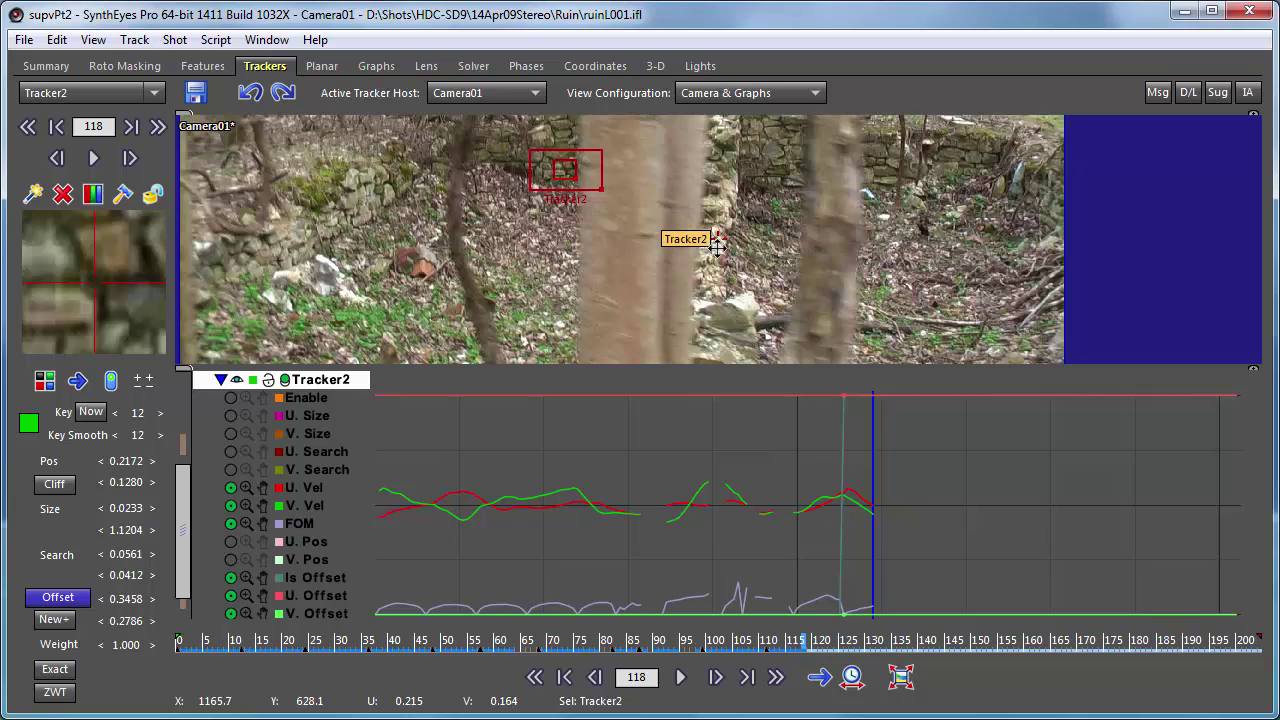
- At frame 118, realign the final tracker position on the original wall stone, adjusting the offset to about 0.3253 and 0.2846
{"action": "scroll", "coordinate": [725, 243], "scroll_direction": "up", "scroll_amount": 1}
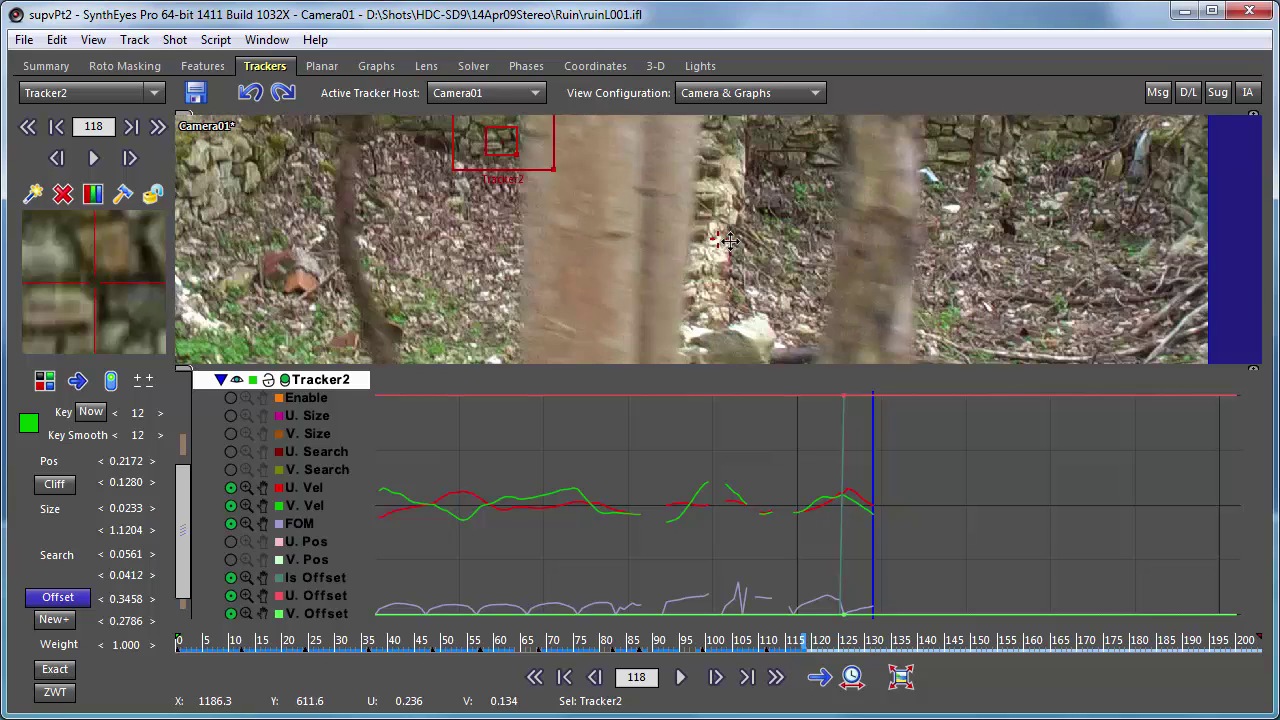
{"action": "scroll", "coordinate": [730, 242], "scroll_direction": "up", "scroll_amount": 2}
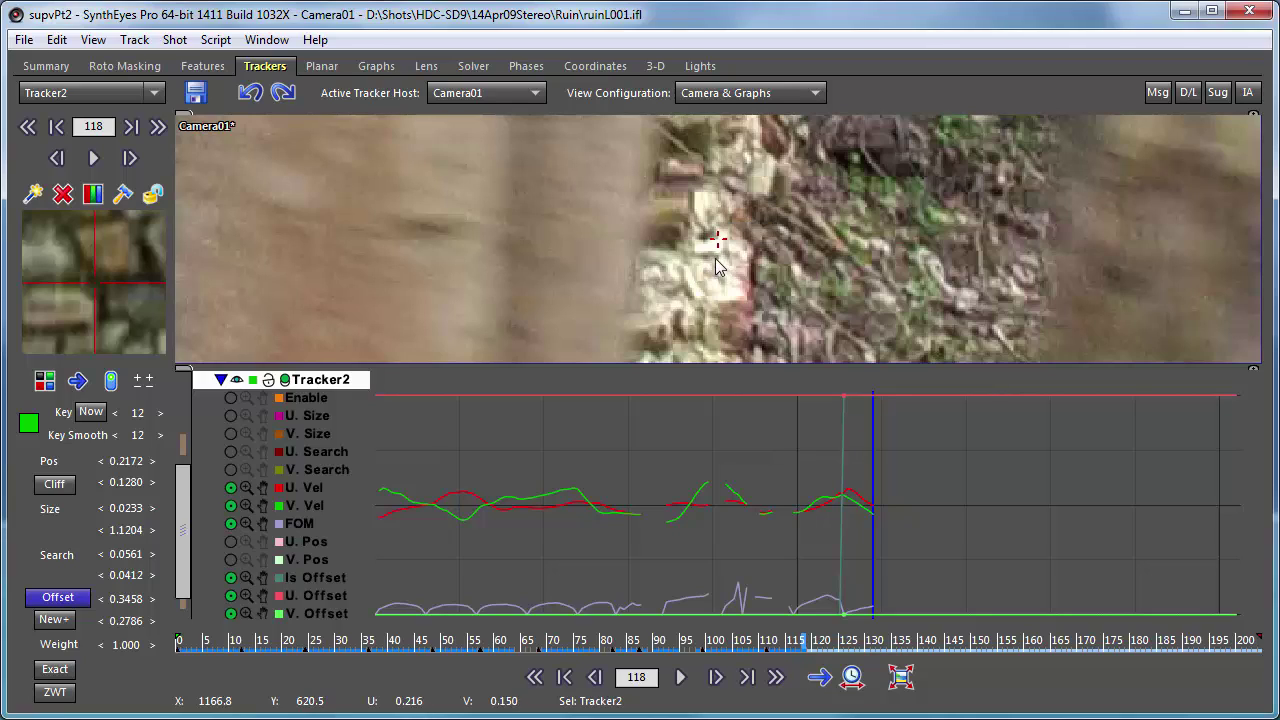
{"action": "left_click_drag", "start_coordinate": [717, 242], "coordinate": [717, 240]}
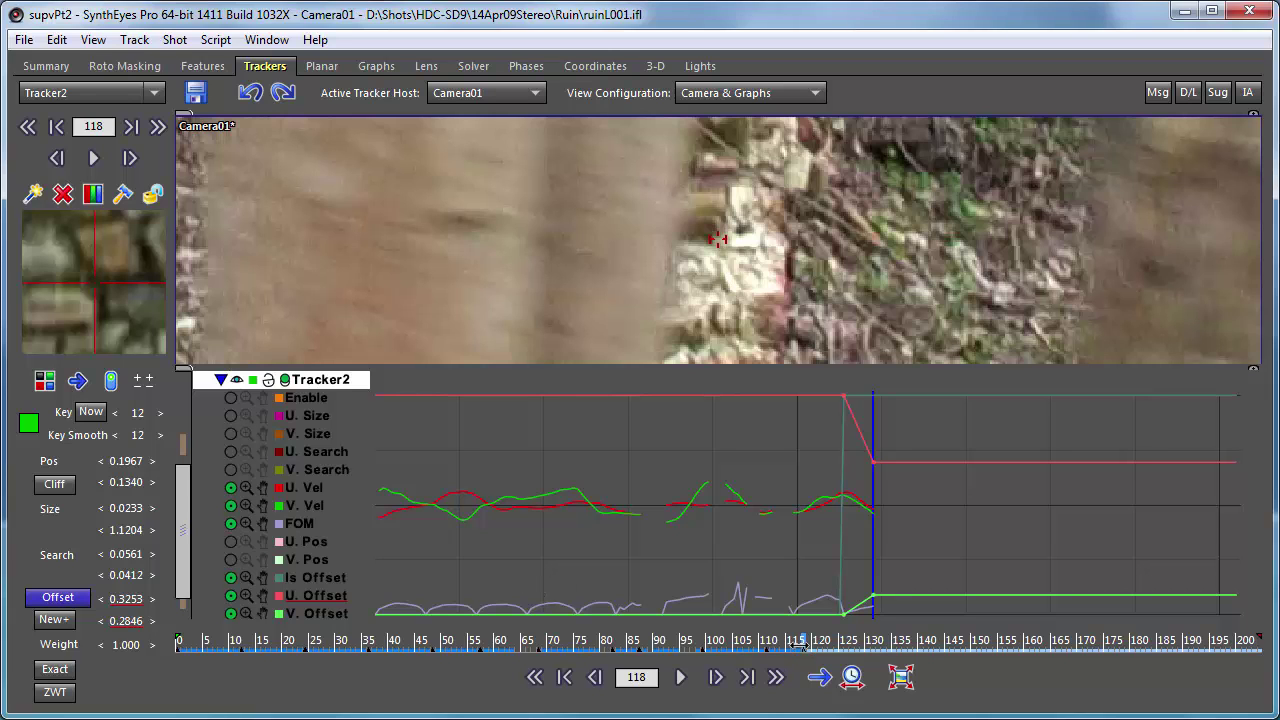
- Scrub between frames 107 and 118 to compare the final tracker position with the wall stone on both sides of the trunk
{"action": "left_click_drag", "start_coordinate": [800, 645], "coordinate": [745, 648]}
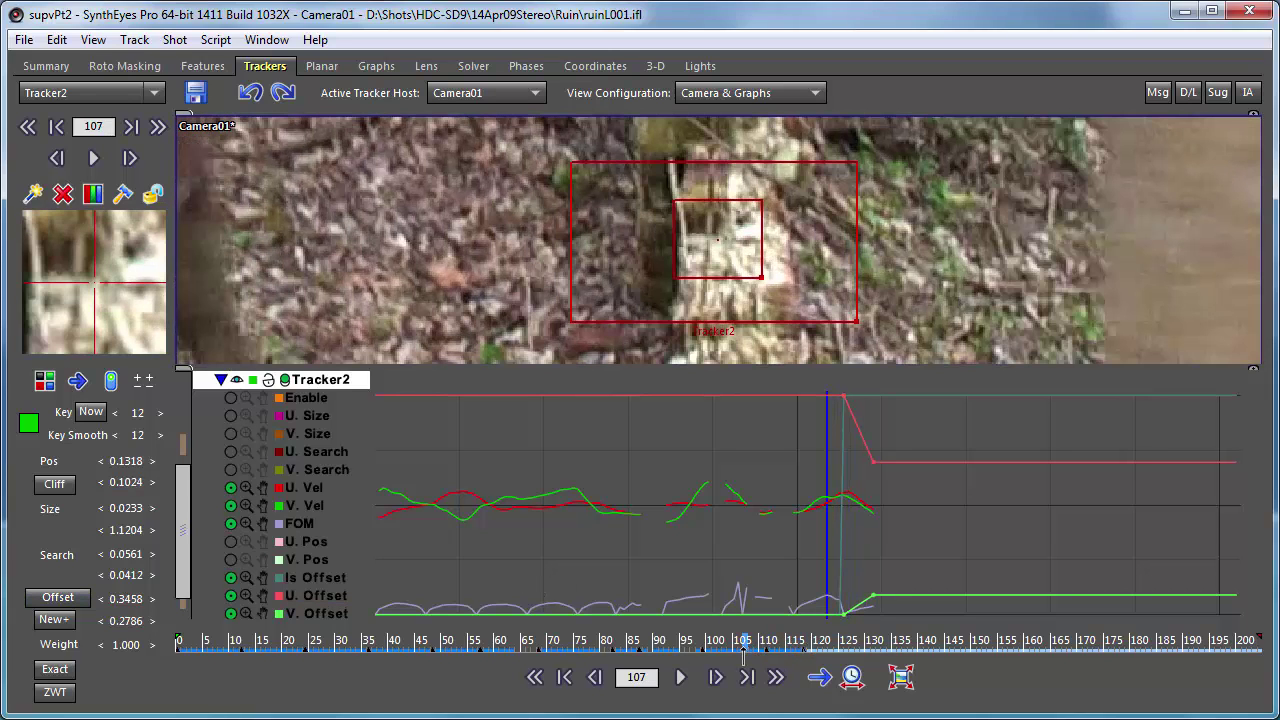
{"action": "scroll", "coordinate": [519, 298], "scroll_direction": "down", "scroll_amount": 3}
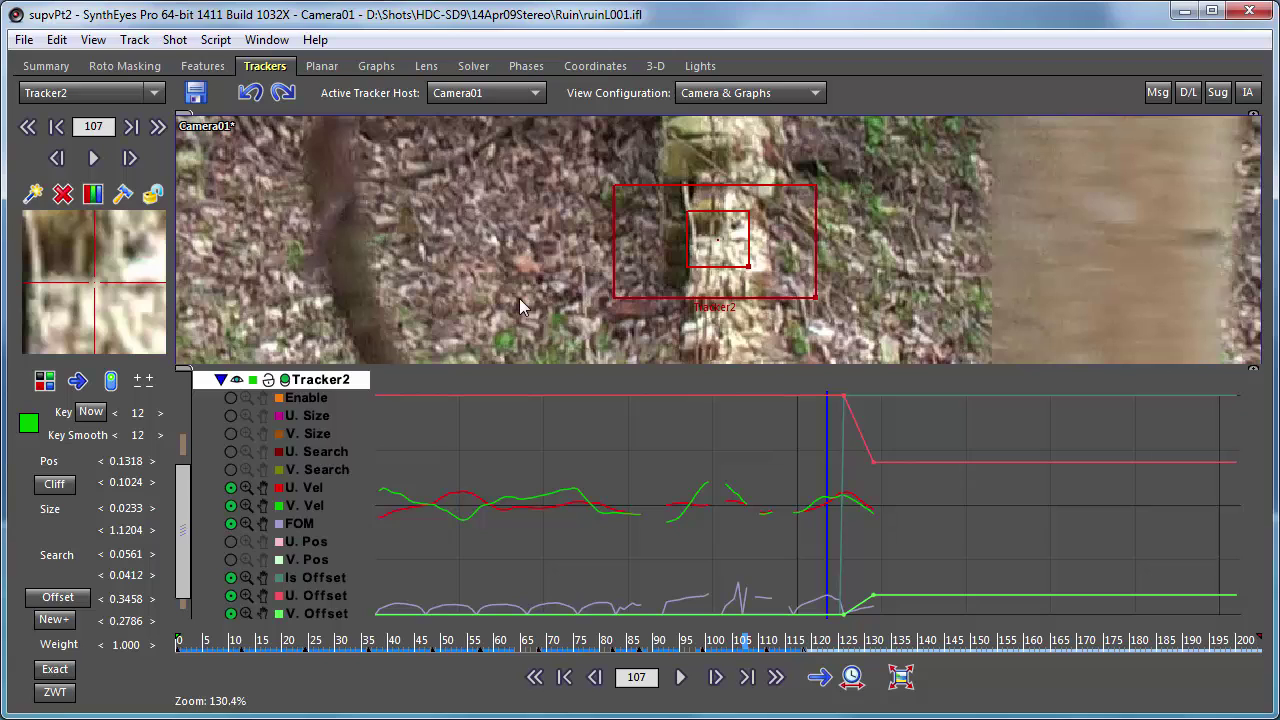
{"action": "scroll", "coordinate": [519, 298], "scroll_direction": "down", "scroll_amount": 2}
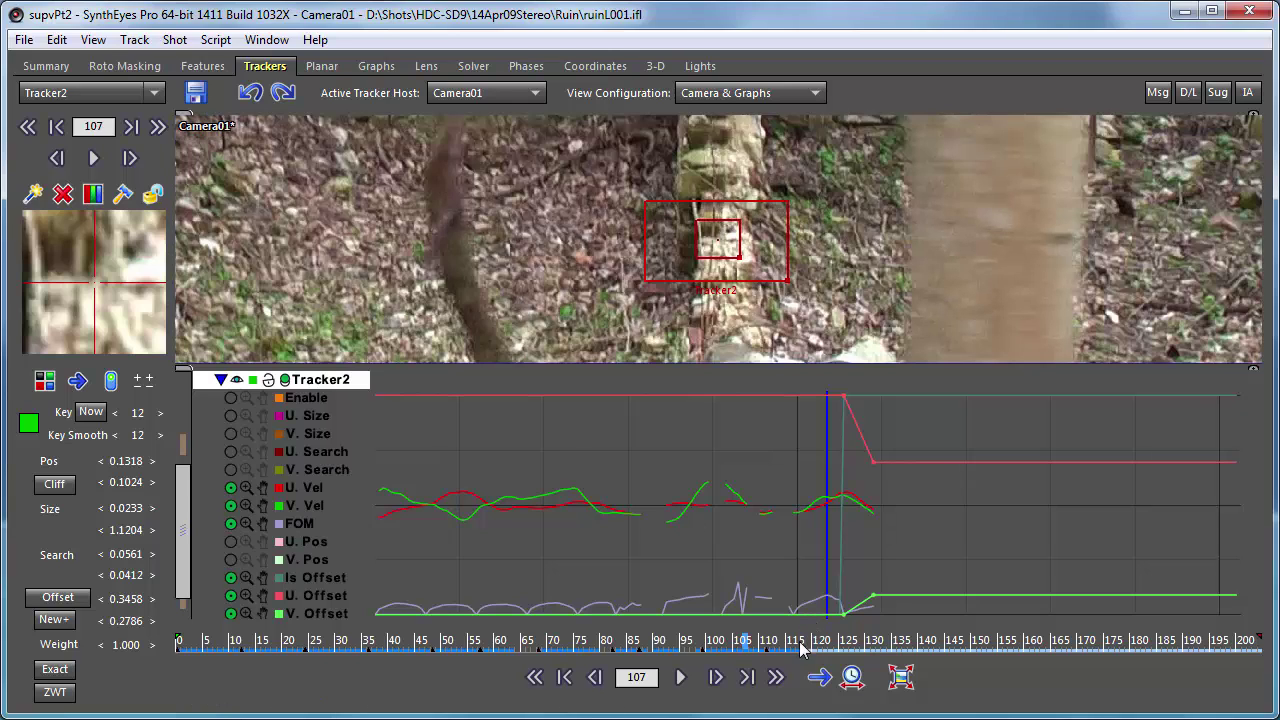
{"action": "left_click_drag", "start_coordinate": [750, 648], "coordinate": [783, 641]}
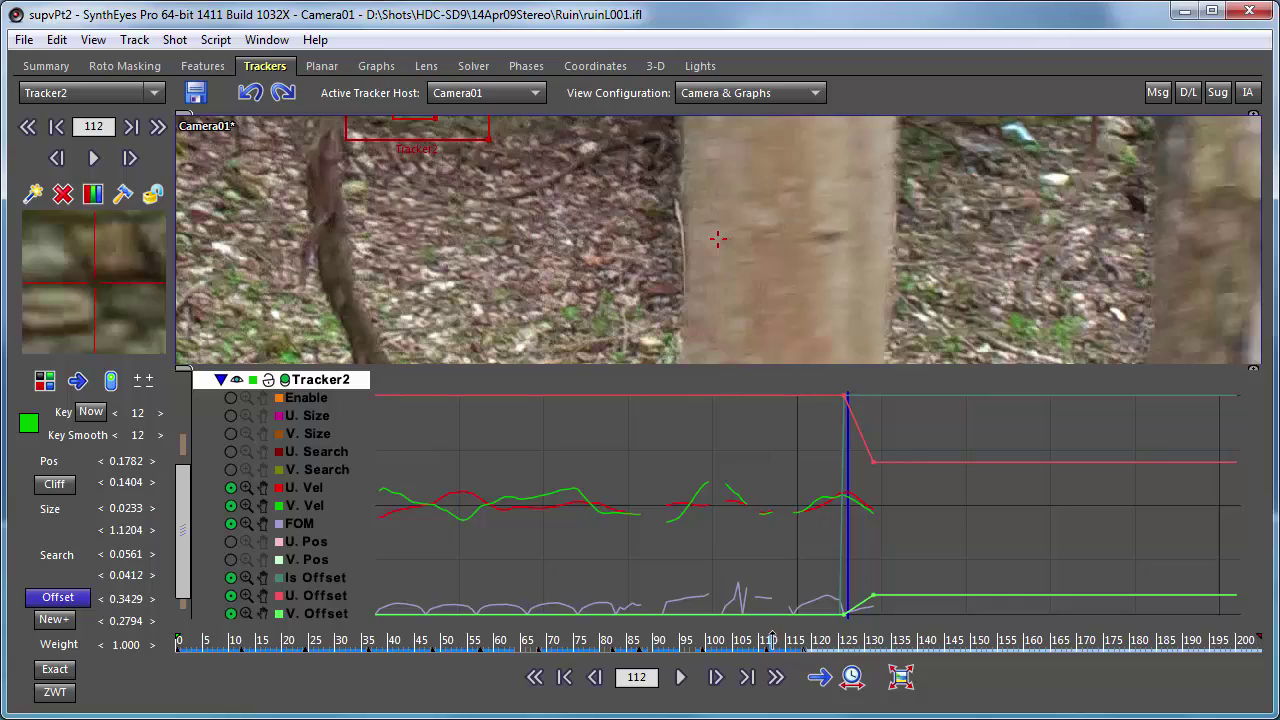
{"action": "left_click_drag", "start_coordinate": [770, 637], "coordinate": [802, 637]}
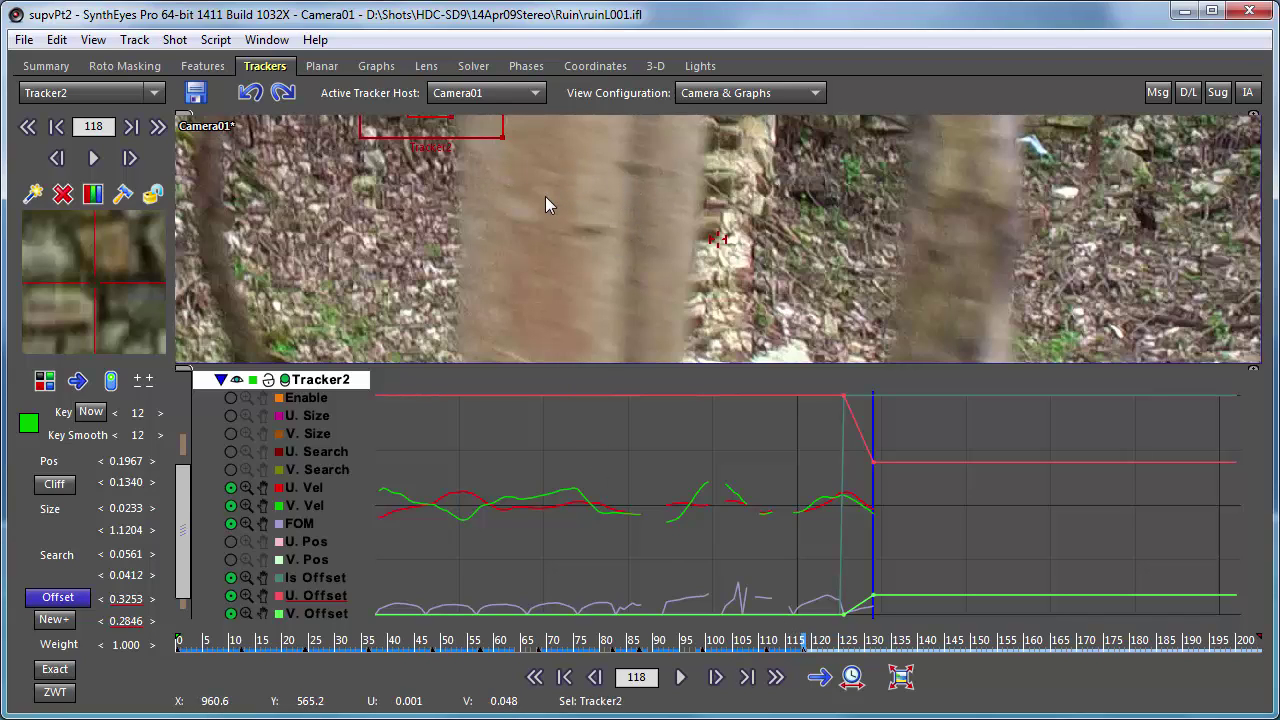
{"action": "scroll", "coordinate": [547, 182], "scroll_direction": "down", "scroll_amount": 1}
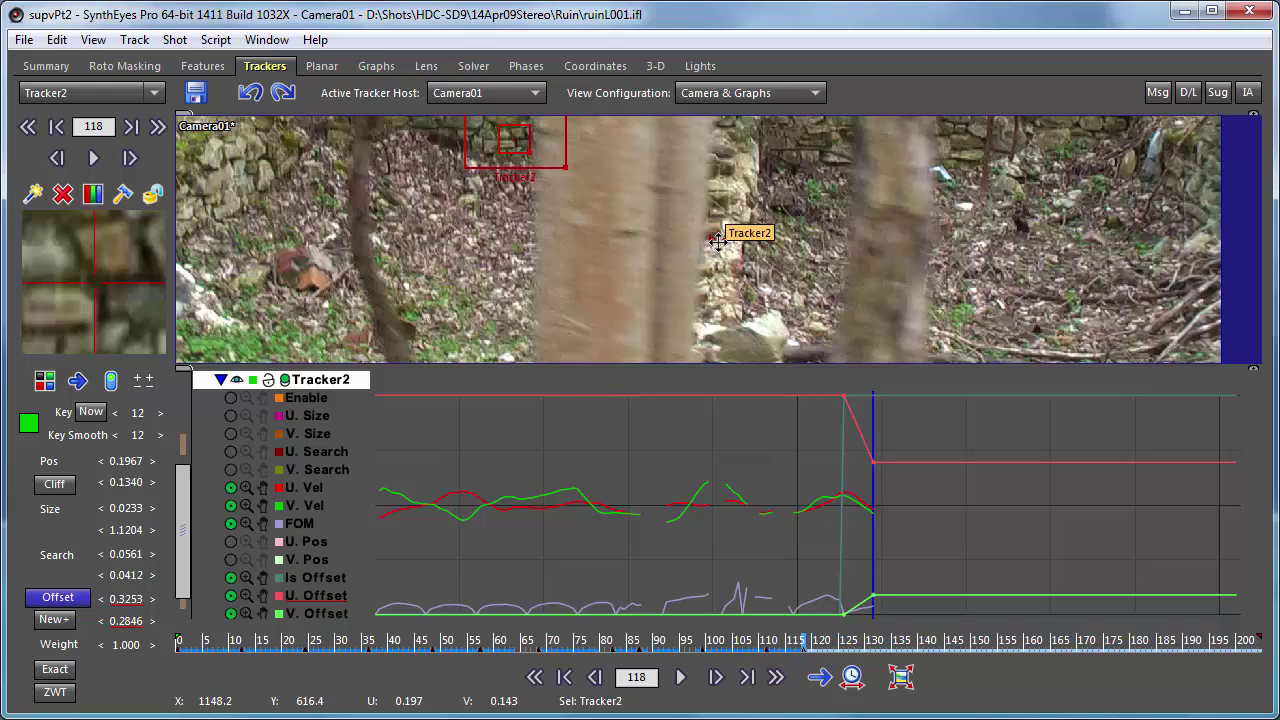
- Turn off offset tracking at frame 118 and track the wall stone directly to frame 122
{"action": "left_click", "coordinate": [50, 599]}
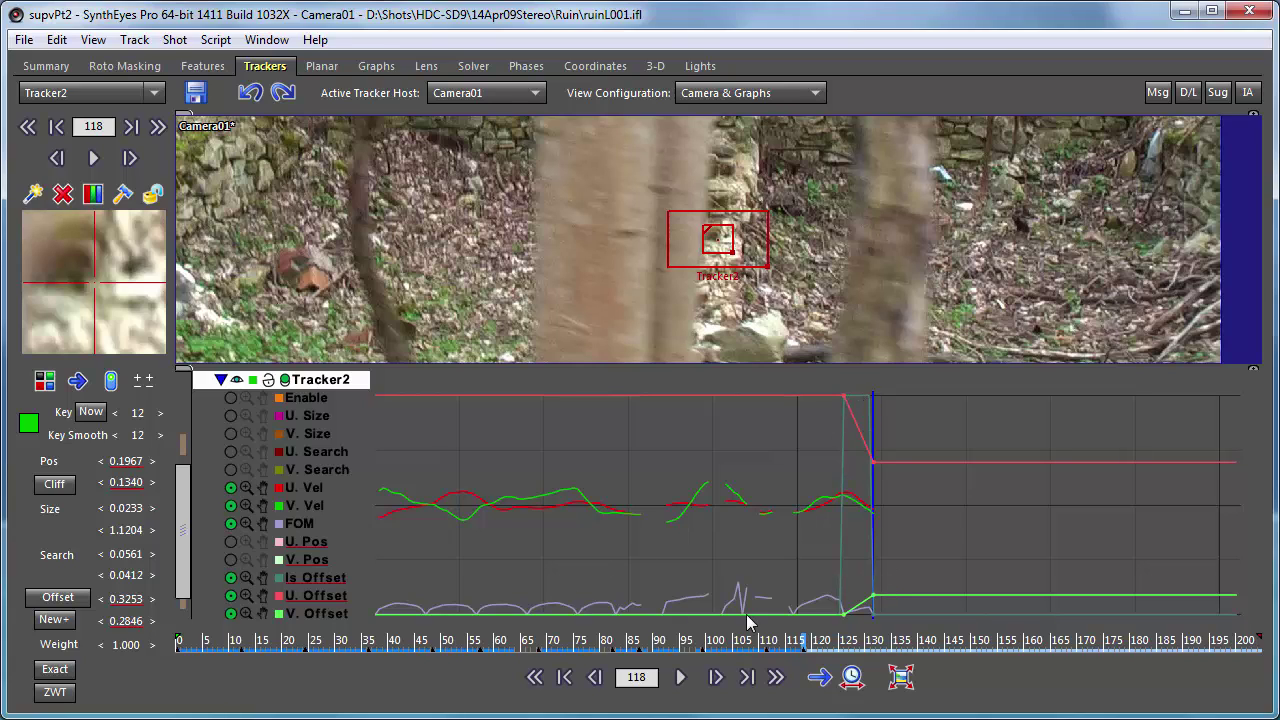
{"action": "scroll", "coordinate": [82, 302], "scroll_direction": "down", "scroll_amount": 3}
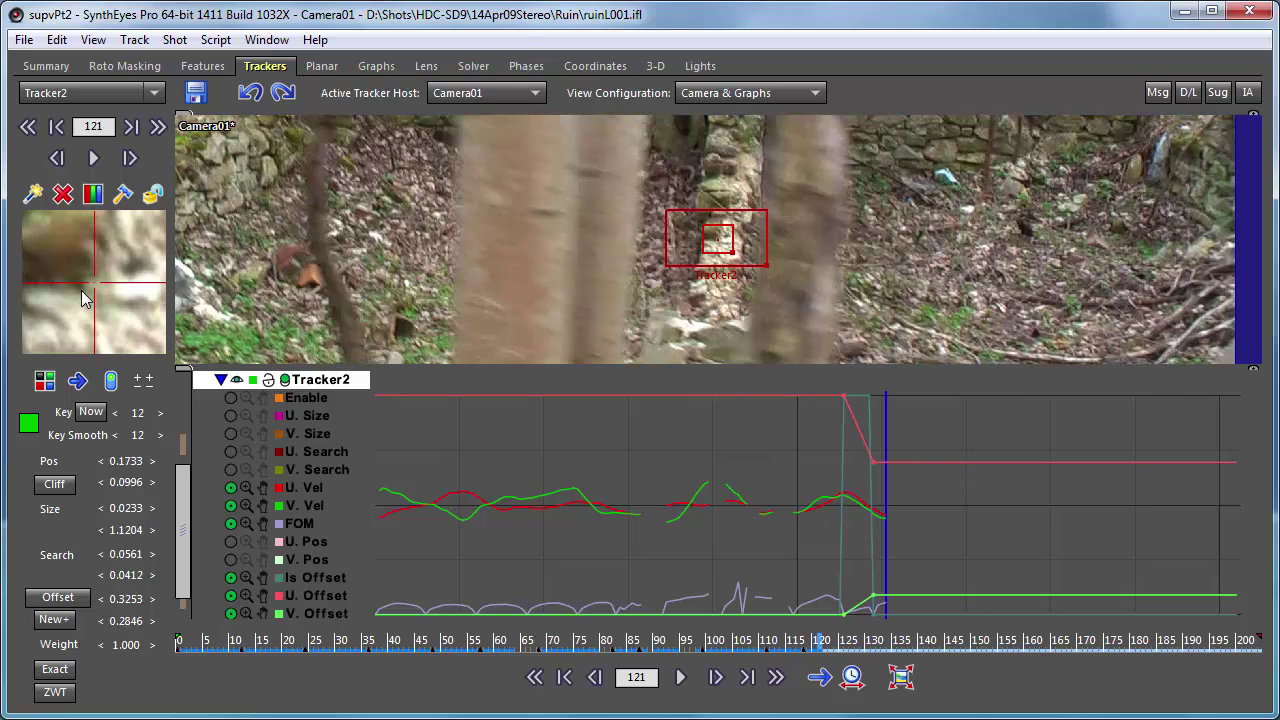
{"action": "scroll", "coordinate": [84, 298], "scroll_direction": "down", "scroll_amount": 1}
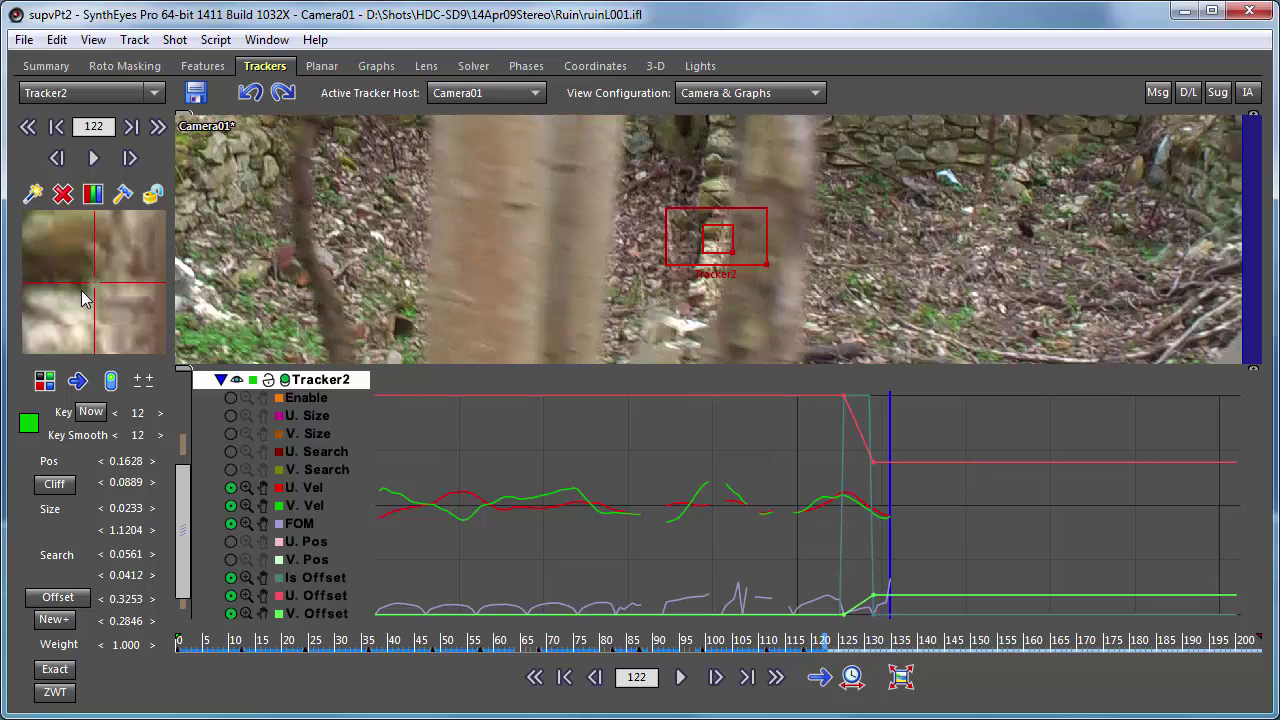
{"action": "scroll", "coordinate": [84, 298], "scroll_direction": "down", "scroll_amount": 1}
{"action": "scroll", "coordinate": [84, 298], "scroll_direction": "up", "scroll_amount": 1}
- At frame 122, enable offset tracking on the bright object by the far wall, offset about -0.3666 and 0.1874, and rescale the offset curves
{"action": "left_click", "coordinate": [58, 598]}
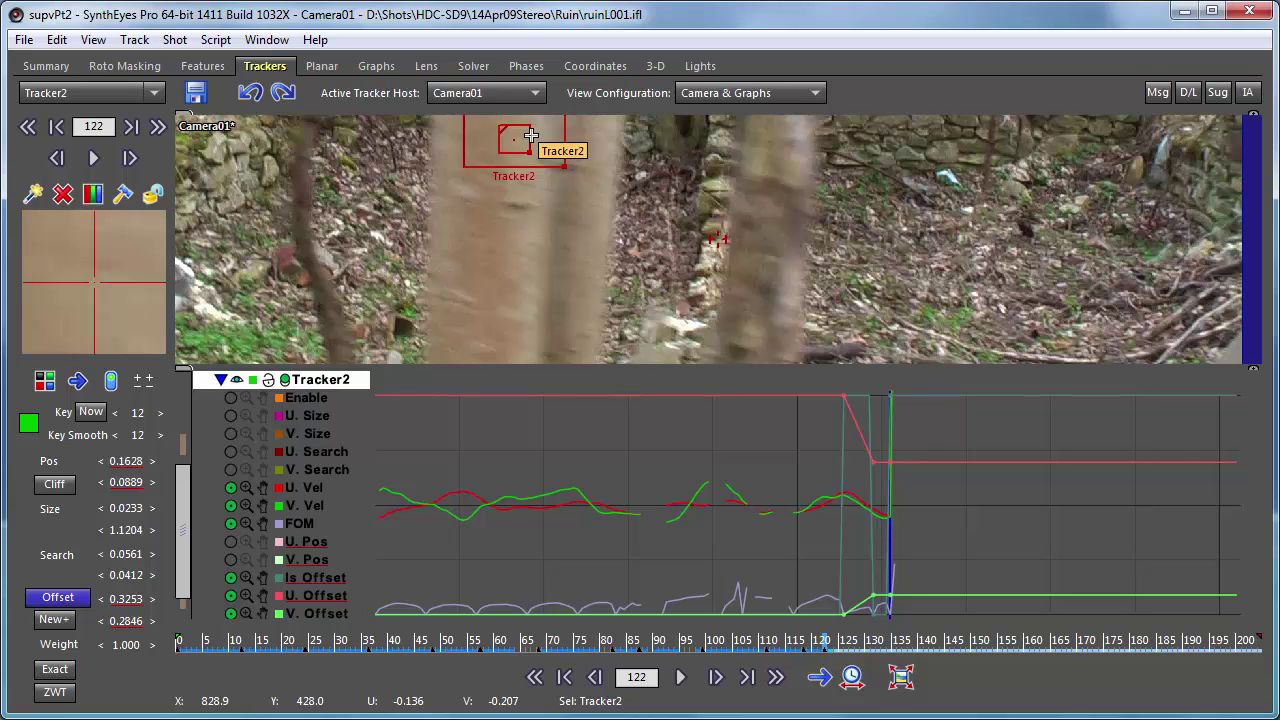
{"action": "left_click_drag", "start_coordinate": [530, 135], "coordinate": [947, 174]}
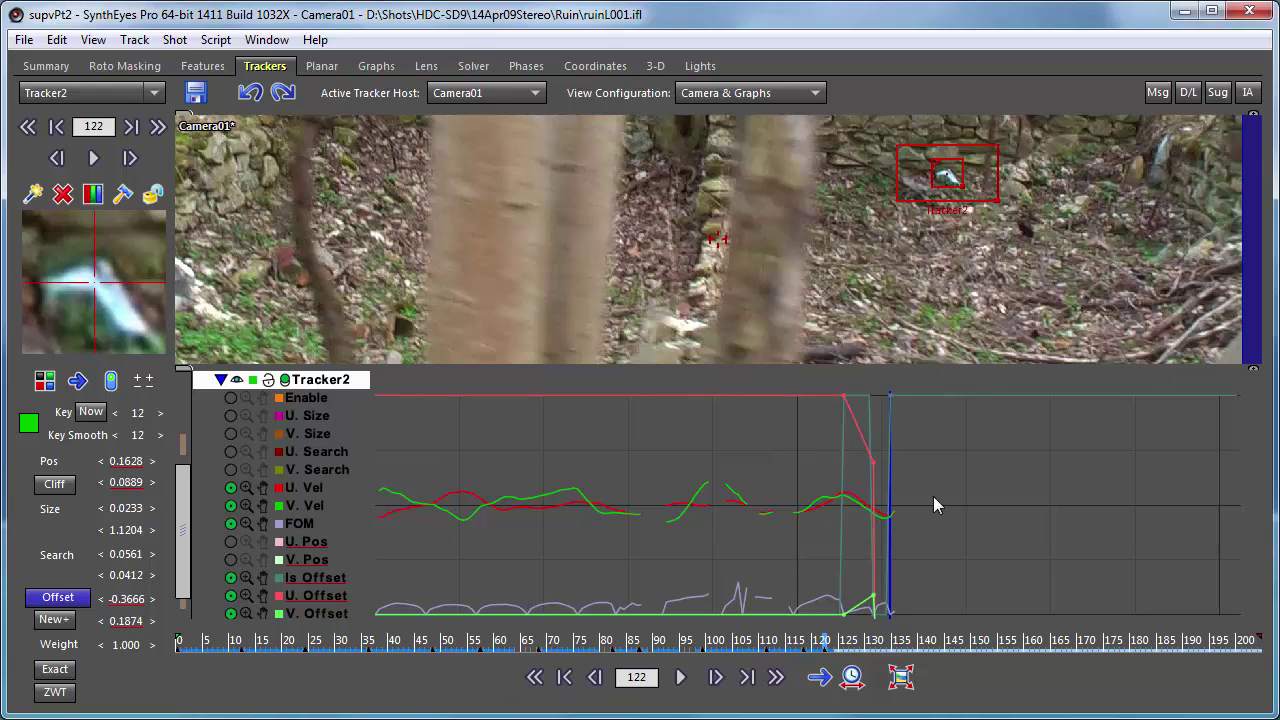
{"action": "left_click", "coordinate": [246, 596]}
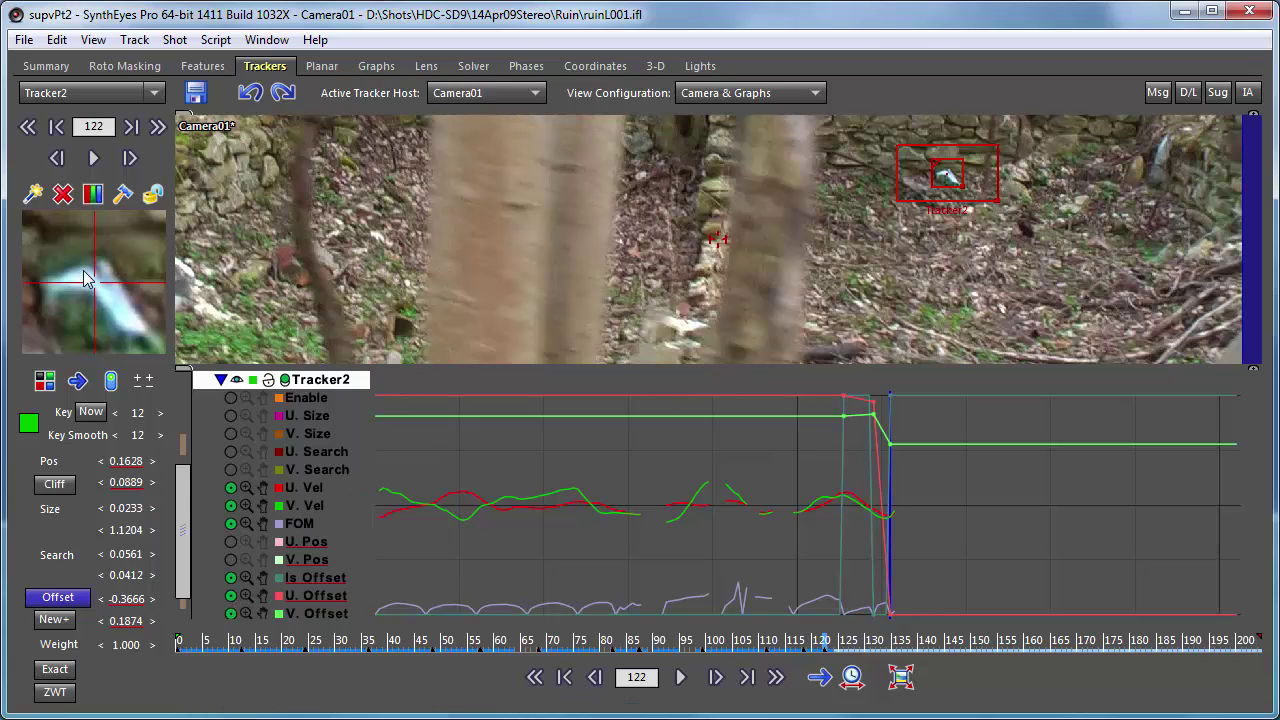
- Track the offset tracker to frame 125 and realign its final position on the wall stone, adjusting the offset to about -0.3759 and 0.1883
{"action": "scroll", "coordinate": [88, 280], "scroll_direction": "down", "scroll_amount": 3}
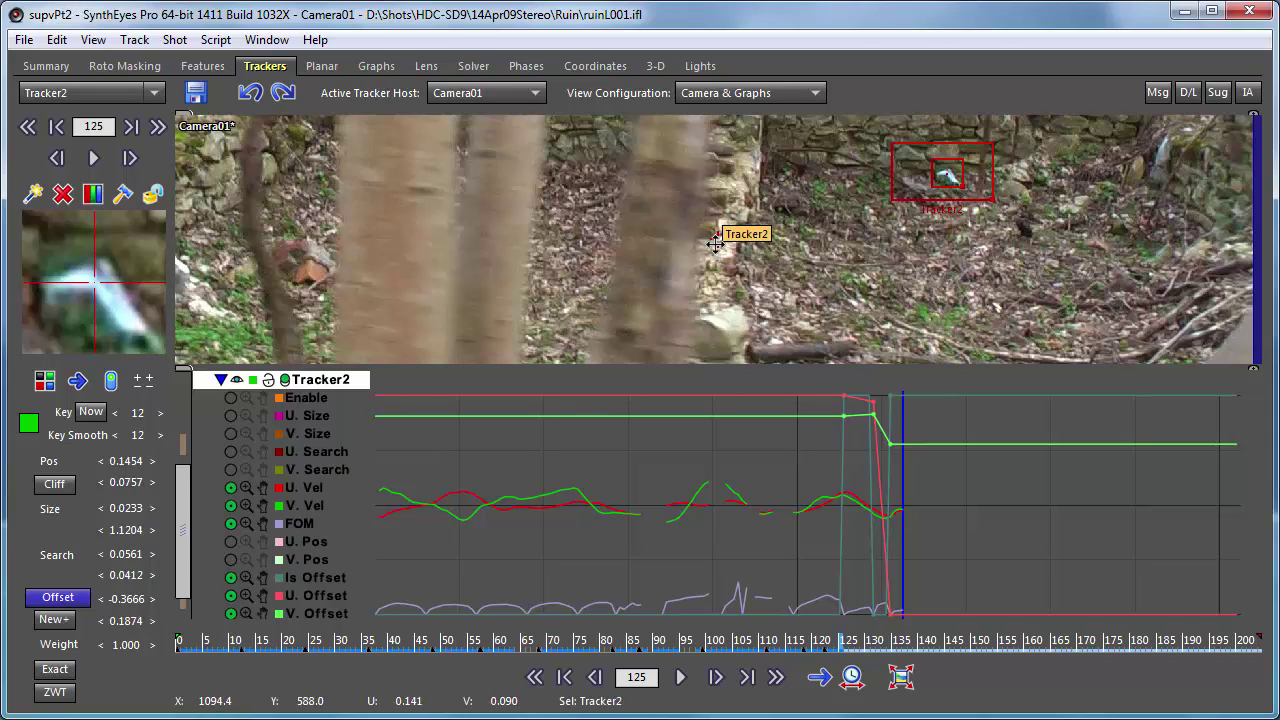
{"action": "scroll", "coordinate": [716, 243], "scroll_direction": "up", "scroll_amount": 3}
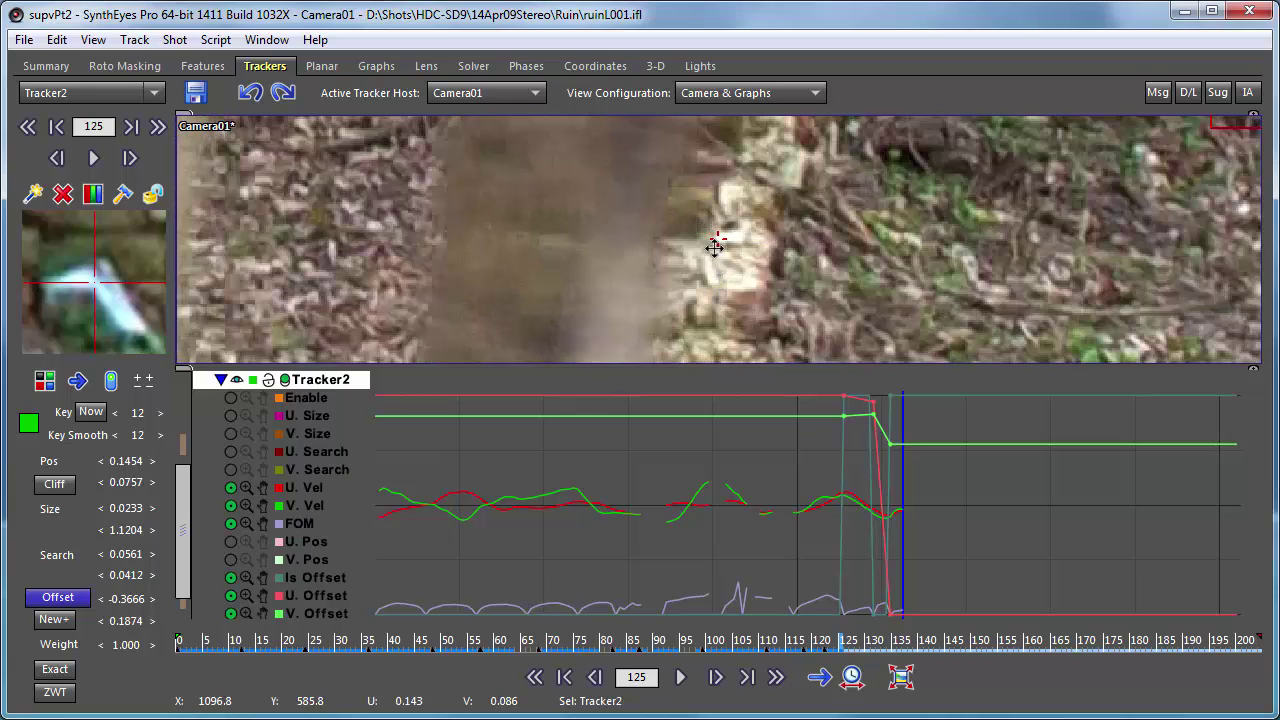
{"action": "left_click_drag", "start_coordinate": [717, 243], "coordinate": [718, 240]}
{"action": "scroll", "coordinate": [673, 246], "scroll_direction": "down", "scroll_amount": 2}
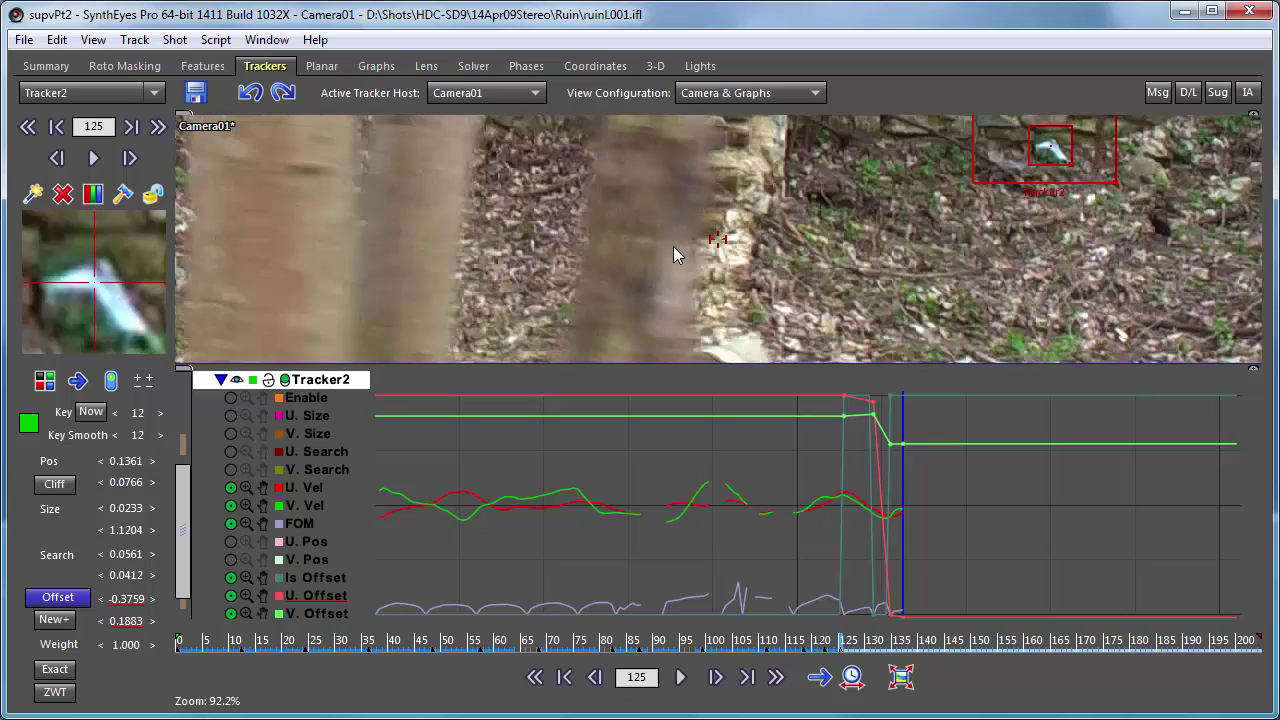
- Turn off offset tracking at frame 125 and track the wall stone directly forward to frame 182
{"action": "left_click", "coordinate": [62, 599]}
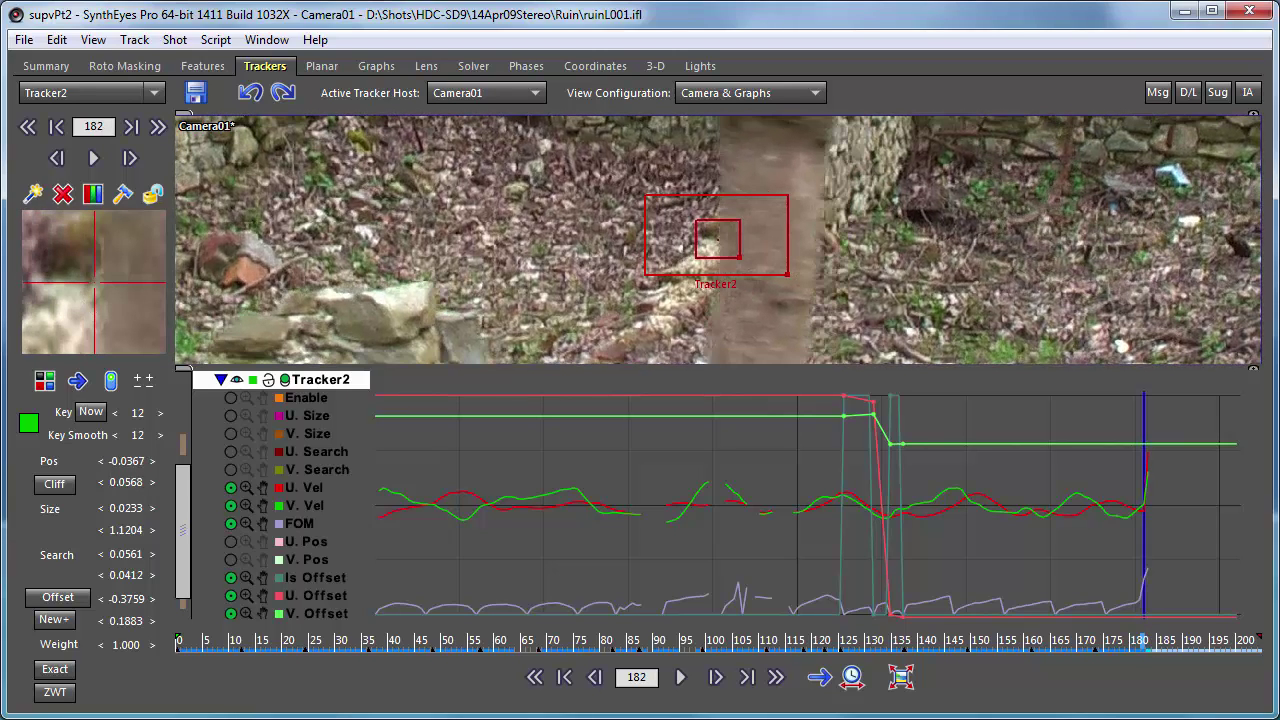
{"action": "scroll", "coordinate": [550, 286], "scroll_direction": "down", "scroll_amount": 2}
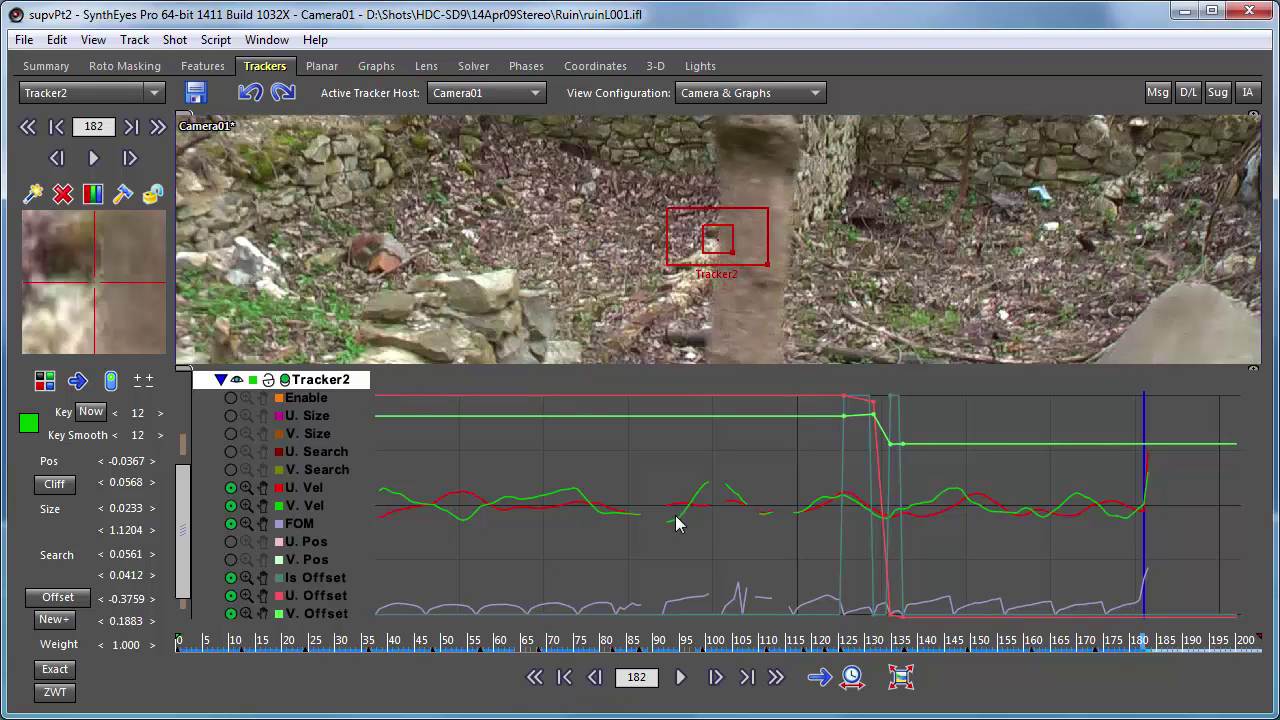
- At frame 181, enable offset tracking and shift the tracked area to the bright object by the far wall, offset about -0.5097 and 0.1414
{"action": "key", "text": "Left"}
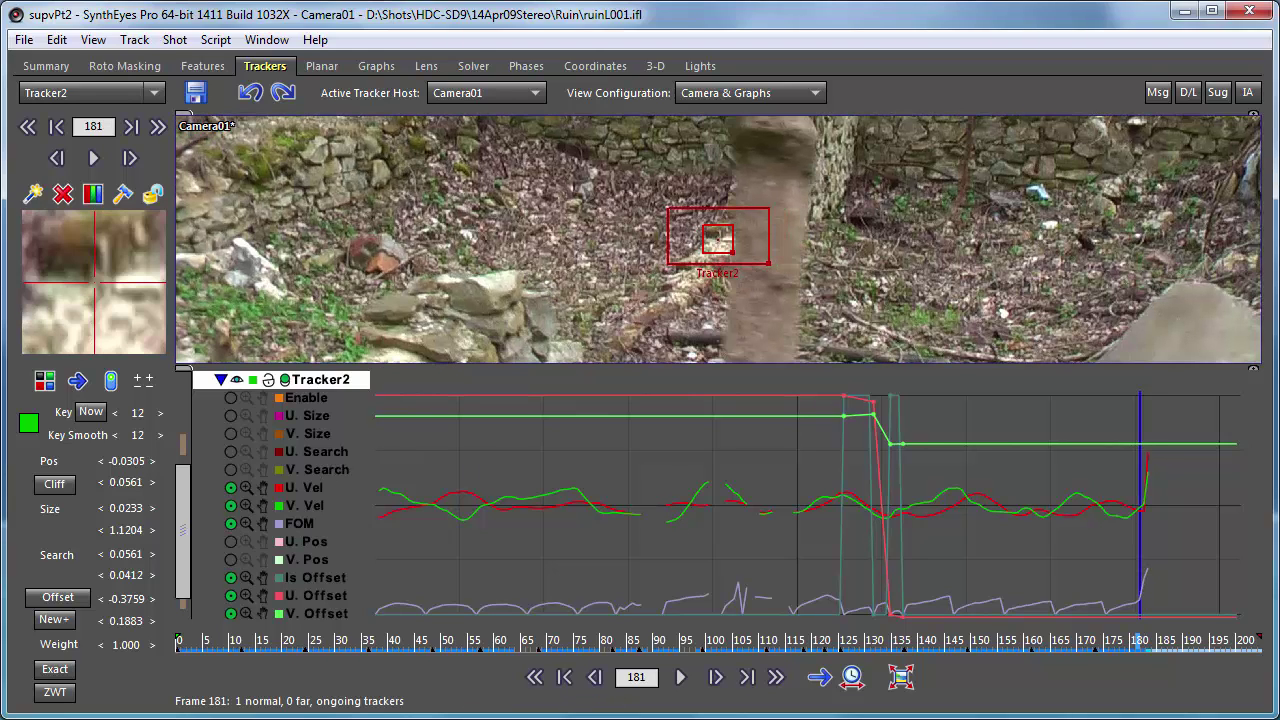
{"action": "left_click", "coordinate": [57, 597]}
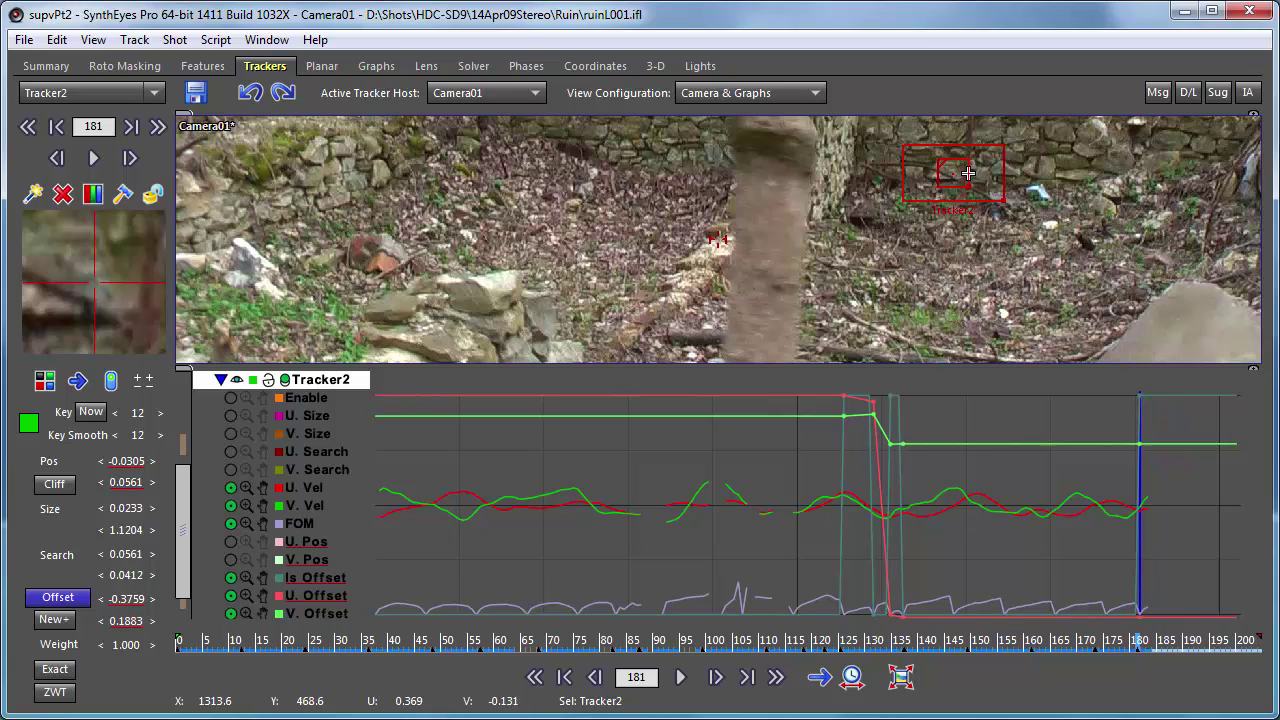
{"action": "left_click_drag", "start_coordinate": [968, 174], "coordinate": [1037, 190]}
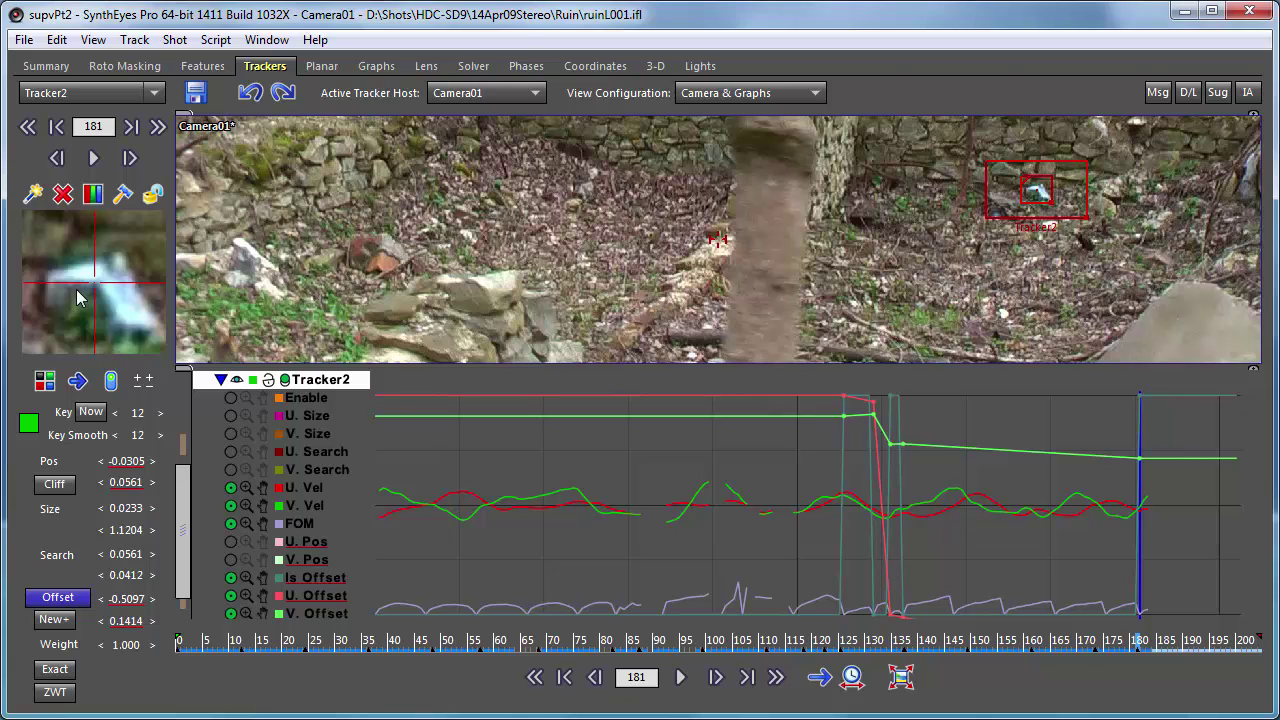
- Track past the trunk to frame 188 and realign the final position on the wall stone, adjusting the offset to about -0.5192 and 0.1141
{"action": "key", "text": "s"}
{"action": "key", "text": "s"}
{"action": "key", "text": "s"}
{"action": "key", "text": "s"}
{"action": "key", "text": "s"}
{"action": "key", "text": "s"}
{"action": "key", "text": "s"}
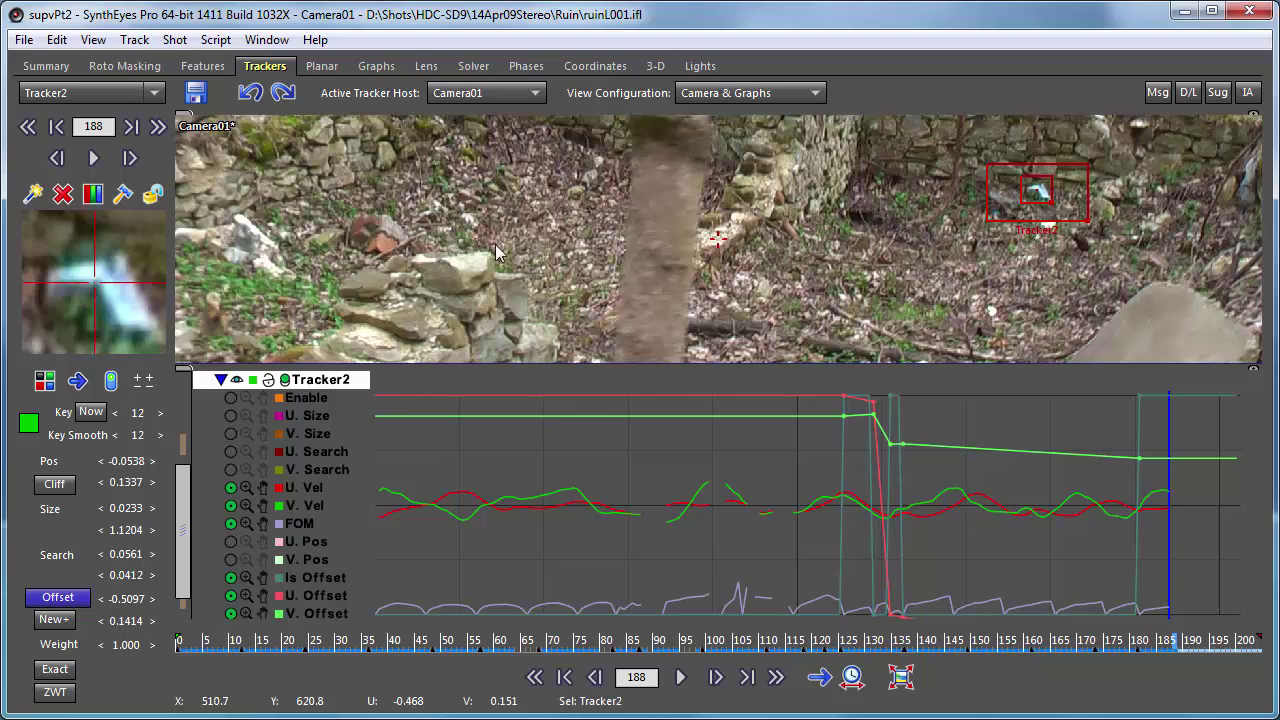
{"action": "left_click_drag", "start_coordinate": [714, 236], "coordinate": [695, 212]}
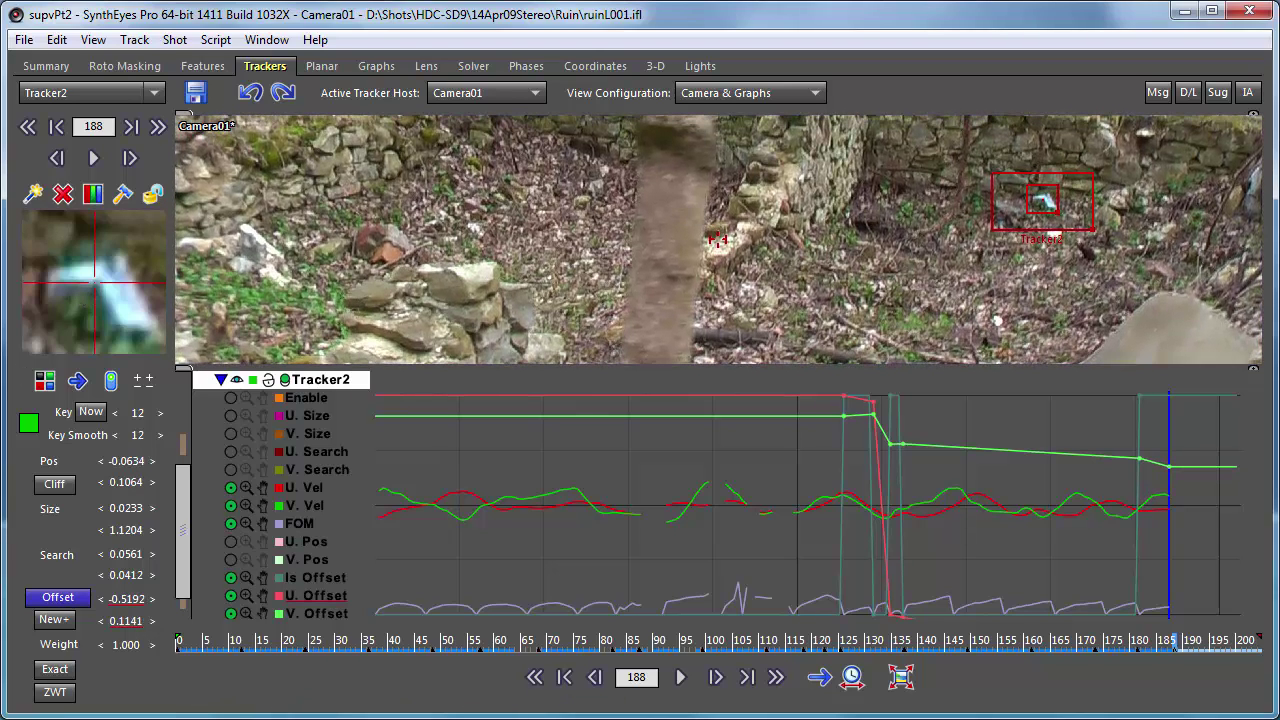
- Turn off offset tracking at frame 188, track the wall stone through frame 204, and play the result back from frame 125
{"action": "left_click", "coordinate": [57, 597]}
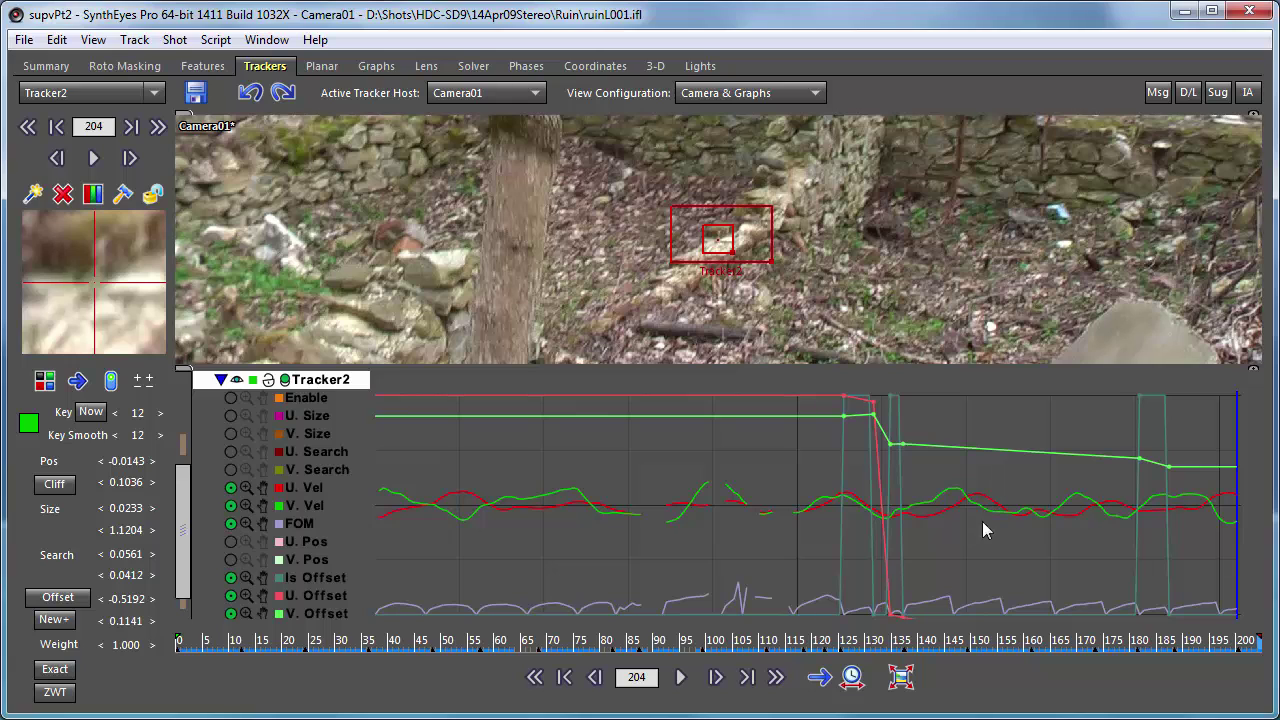
{"action": "left_click", "coordinate": [905, 652]}
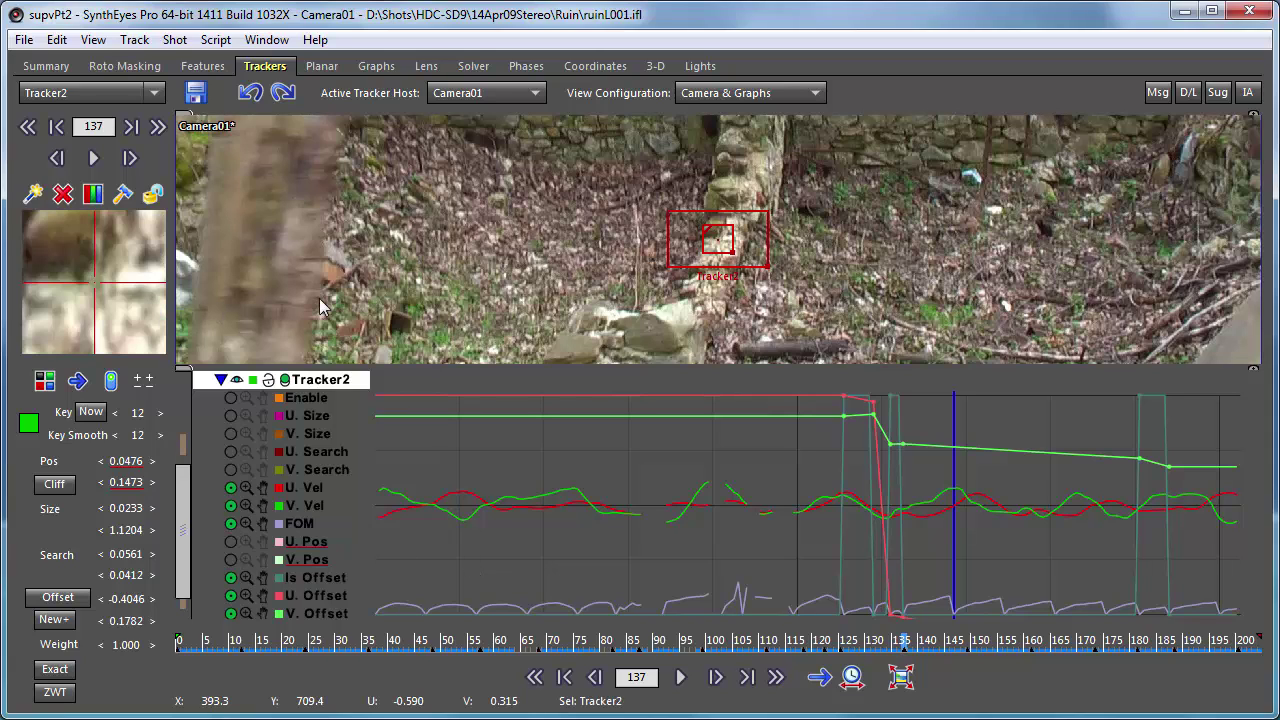
{"action": "key", "text": "shift+a"}
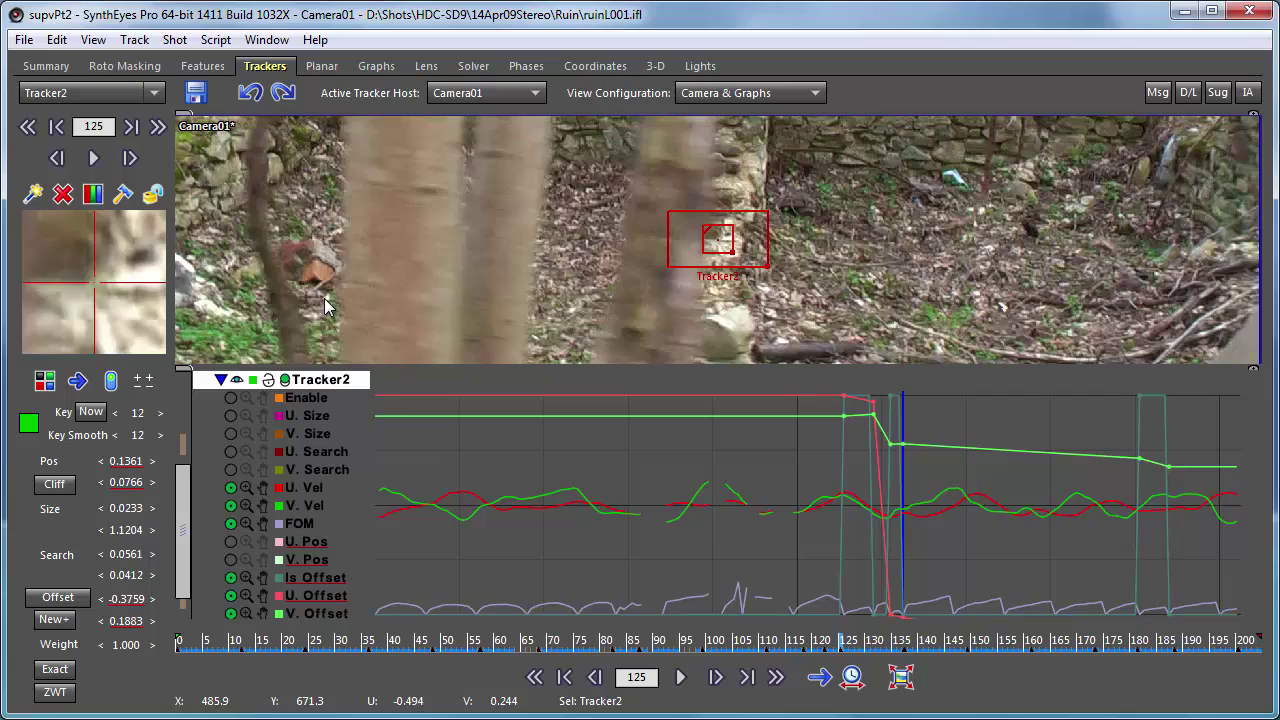
{"action": "key", "text": "space"}
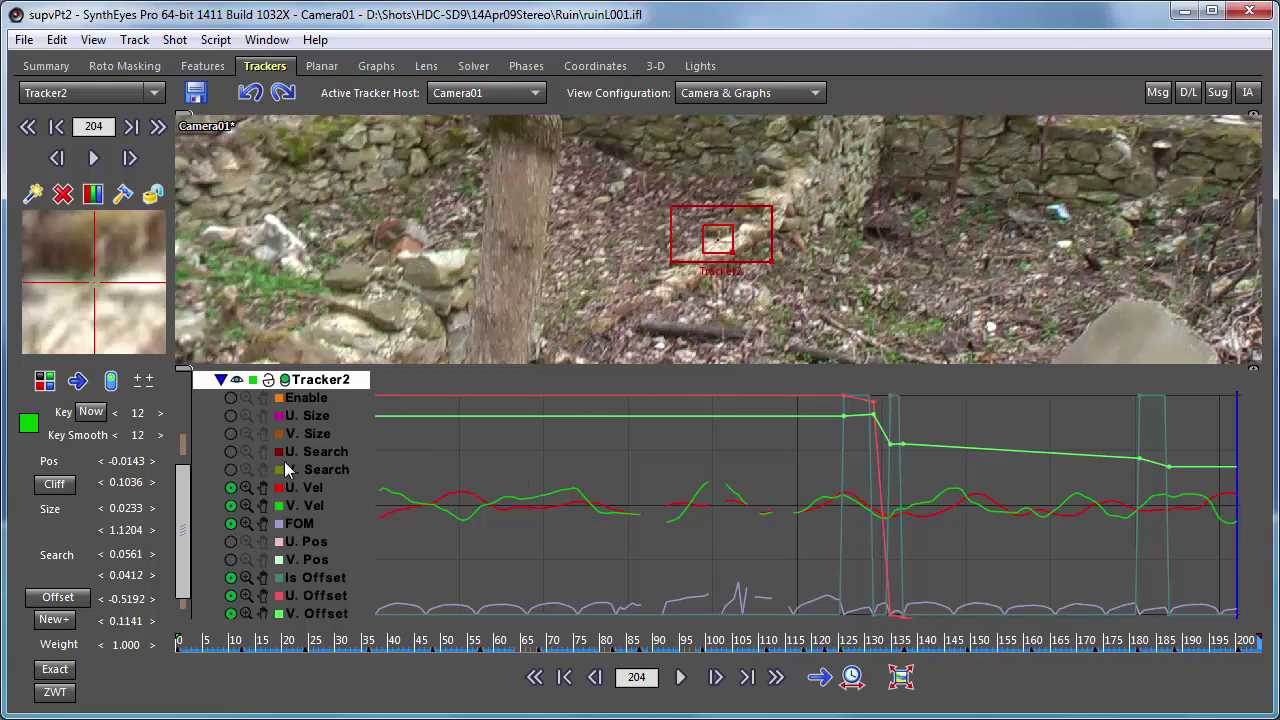
- Lock the wall tracker as done and scrub back to frame 156 to check the locked track
{"action": "left_click", "coordinate": [153, 195]}
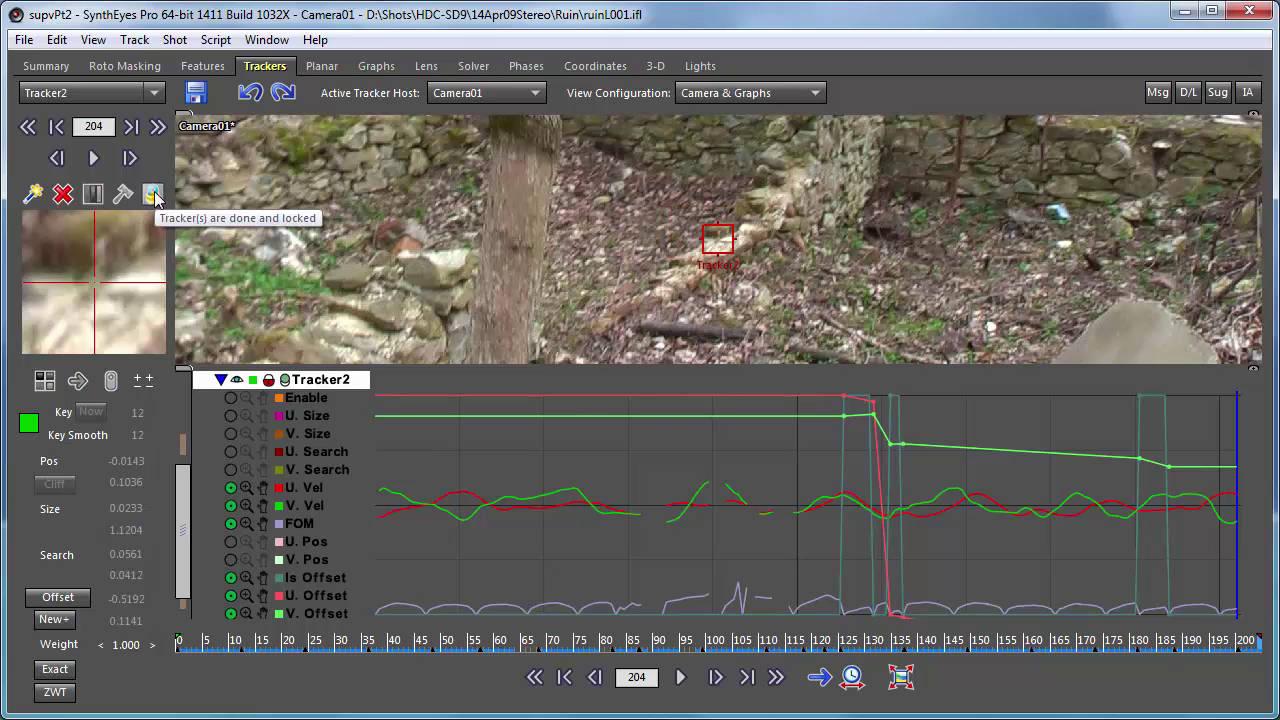
{"action": "left_click_drag", "start_coordinate": [1252, 646], "coordinate": [1005, 632]}
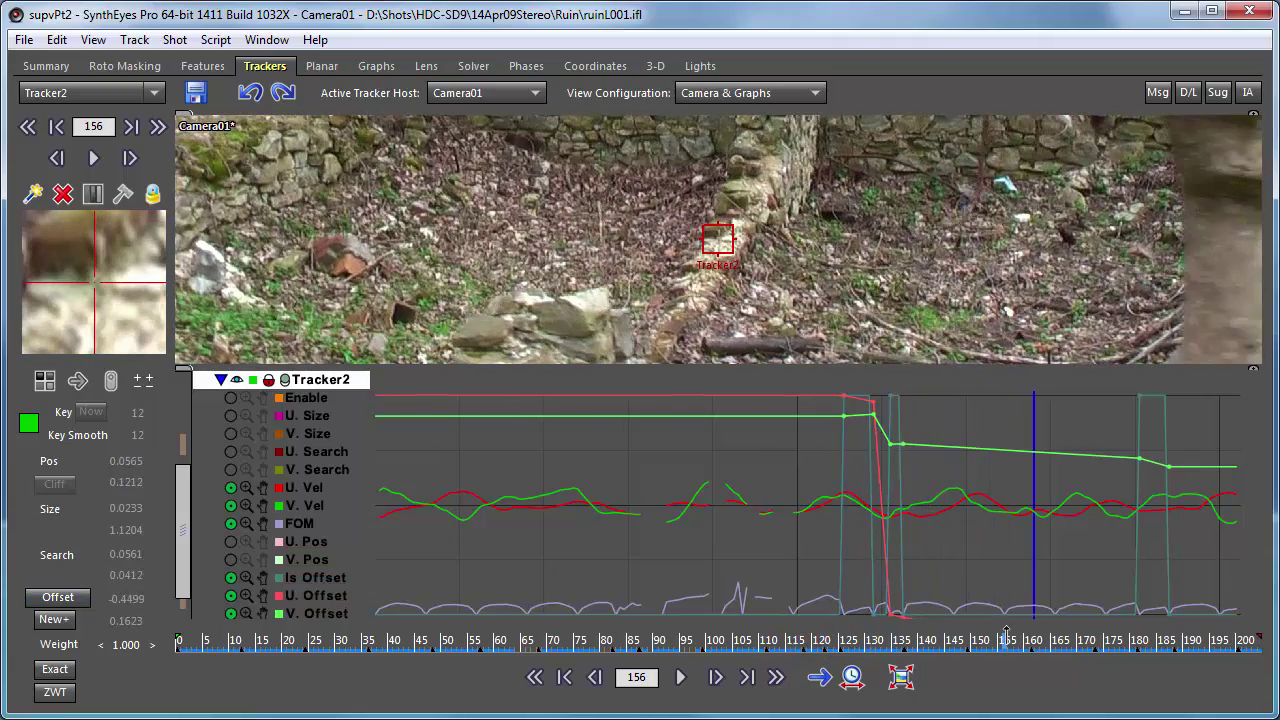
- Undo the tracker lock, scrub the unlocked track between frames 96 and 201 for comparison, and redo the lock
{"action": "left_click", "coordinate": [250, 95]}
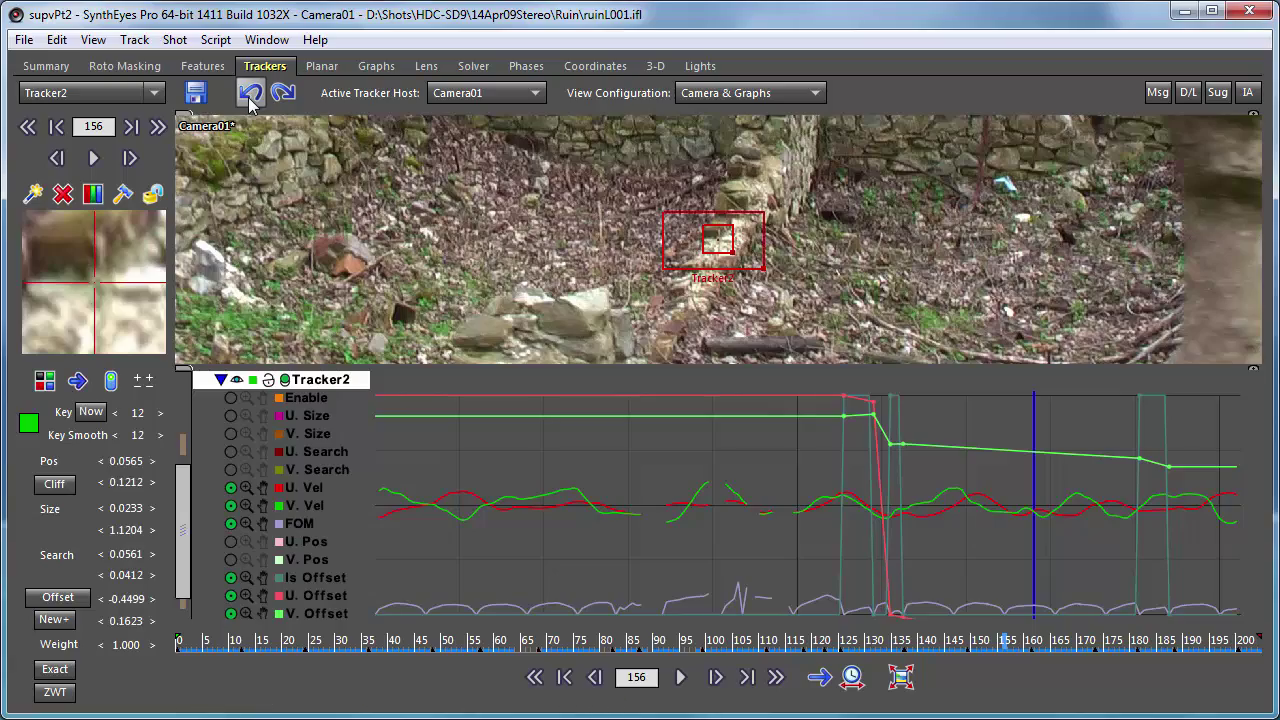
{"action": "left_click", "coordinate": [1186, 640]}
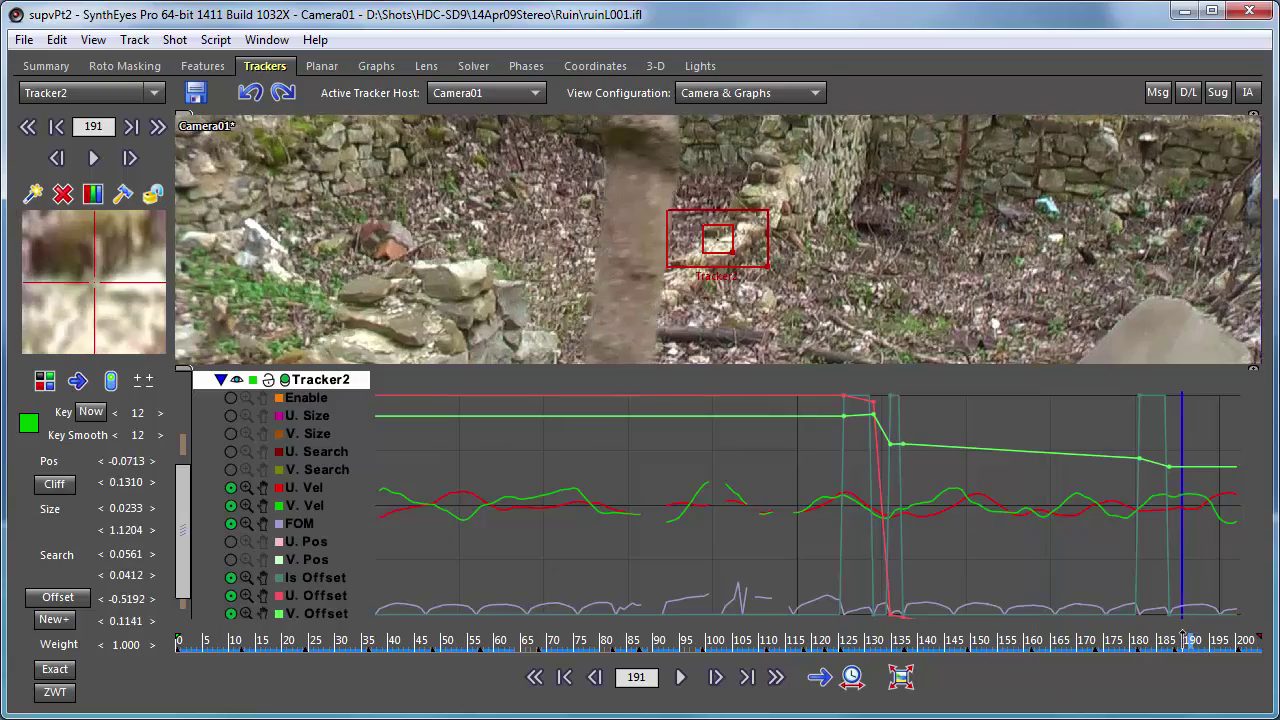
{"action": "left_click_drag", "start_coordinate": [1186, 640], "coordinate": [690, 643]}
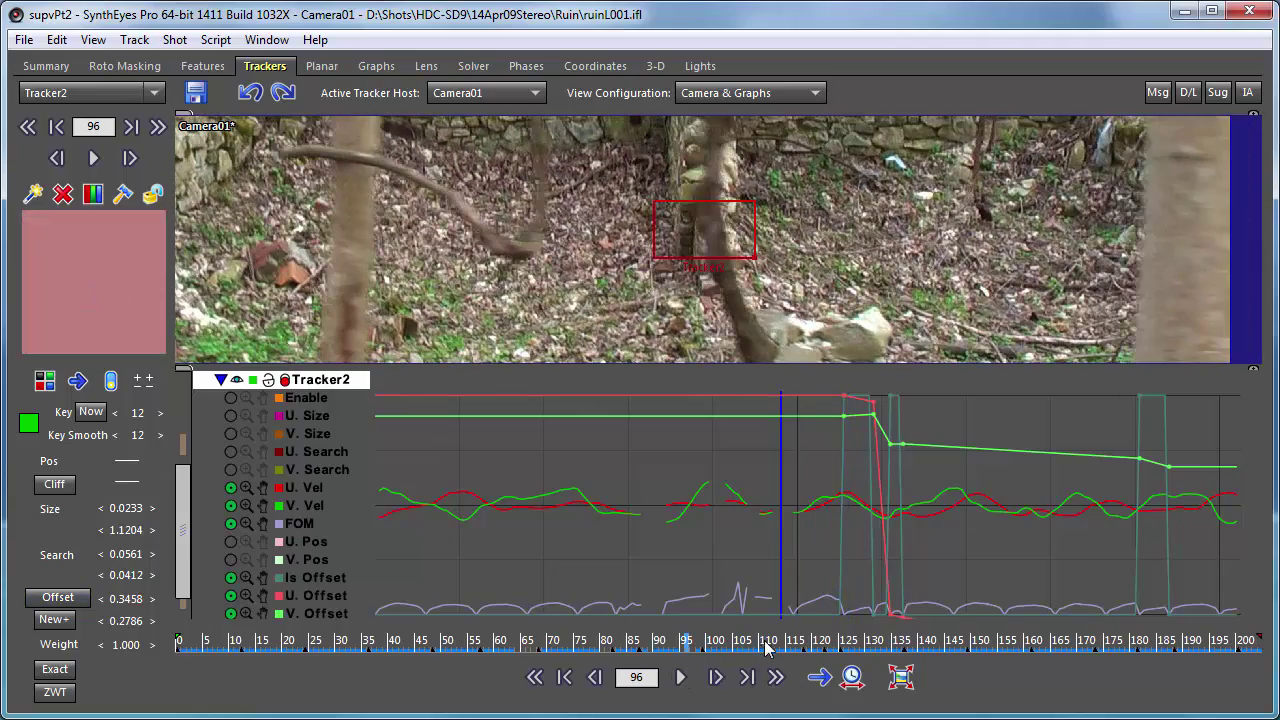
{"action": "left_click_drag", "start_coordinate": [728, 643], "coordinate": [1250, 640]}
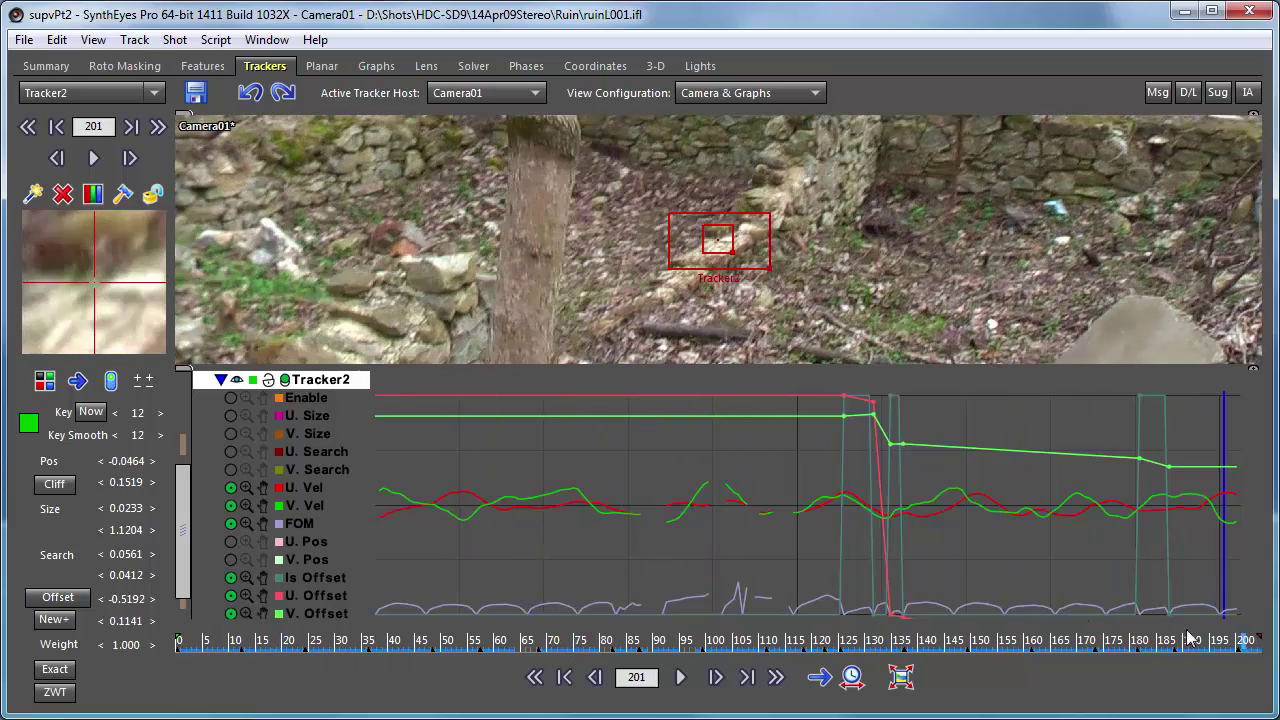
{"action": "left_click", "coordinate": [283, 90]}
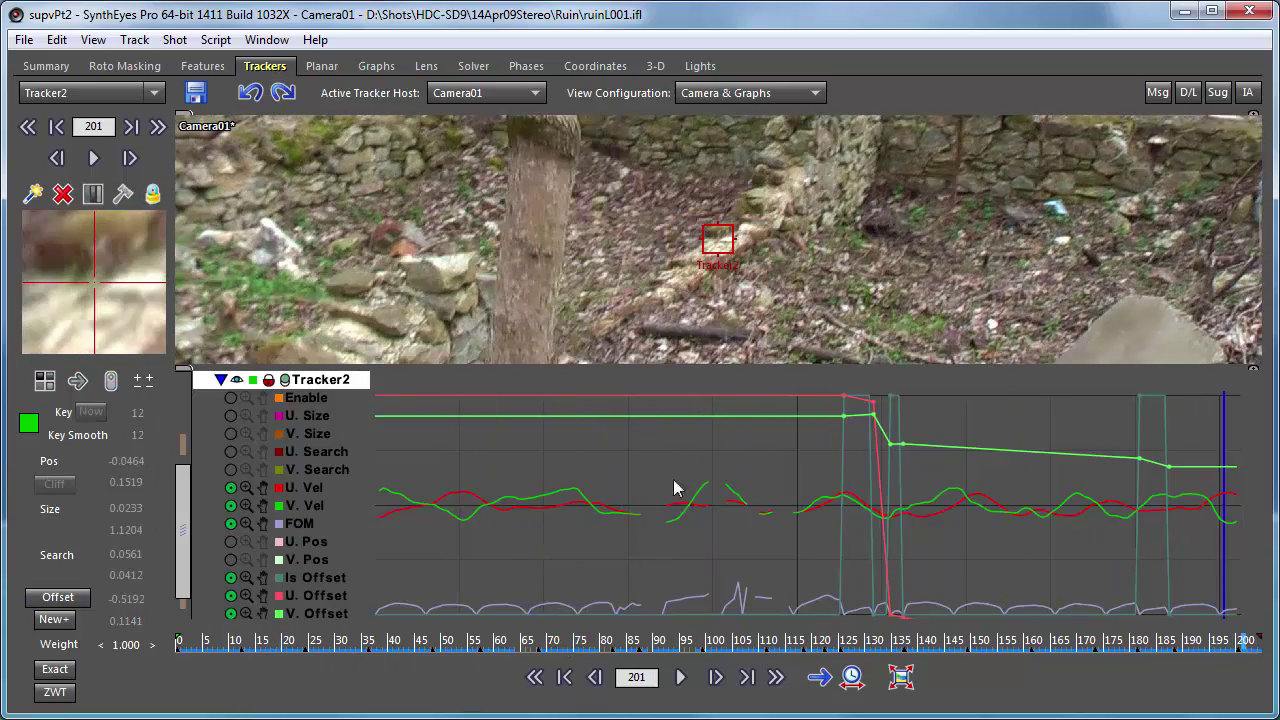
- Scrub the locked wall tracker back through frame 179 to frame 125 to examine its position around the trunks
{"action": "left_click_drag", "start_coordinate": [1252, 652], "coordinate": [1126, 652]}
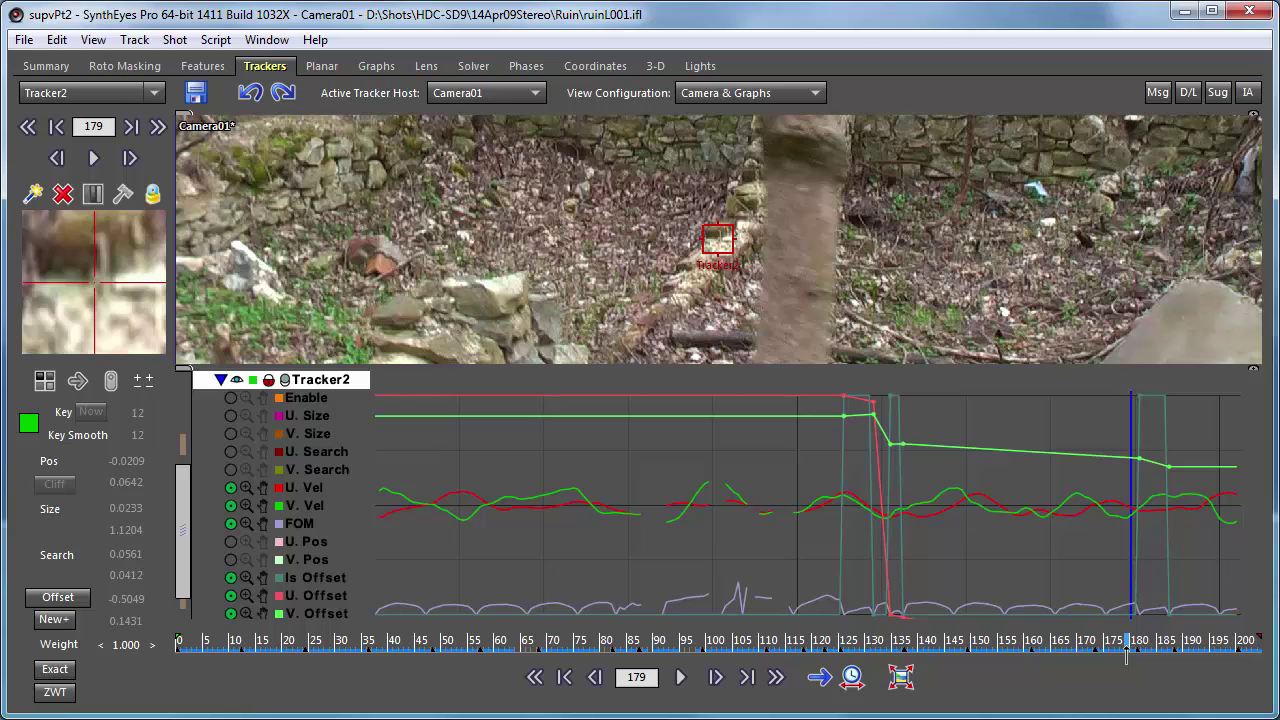
{"action": "left_click_drag", "start_coordinate": [1126, 652], "coordinate": [945, 658]}
{"action": "scroll", "coordinate": [945, 658], "scroll_direction": "up", "scroll_amount": 10}
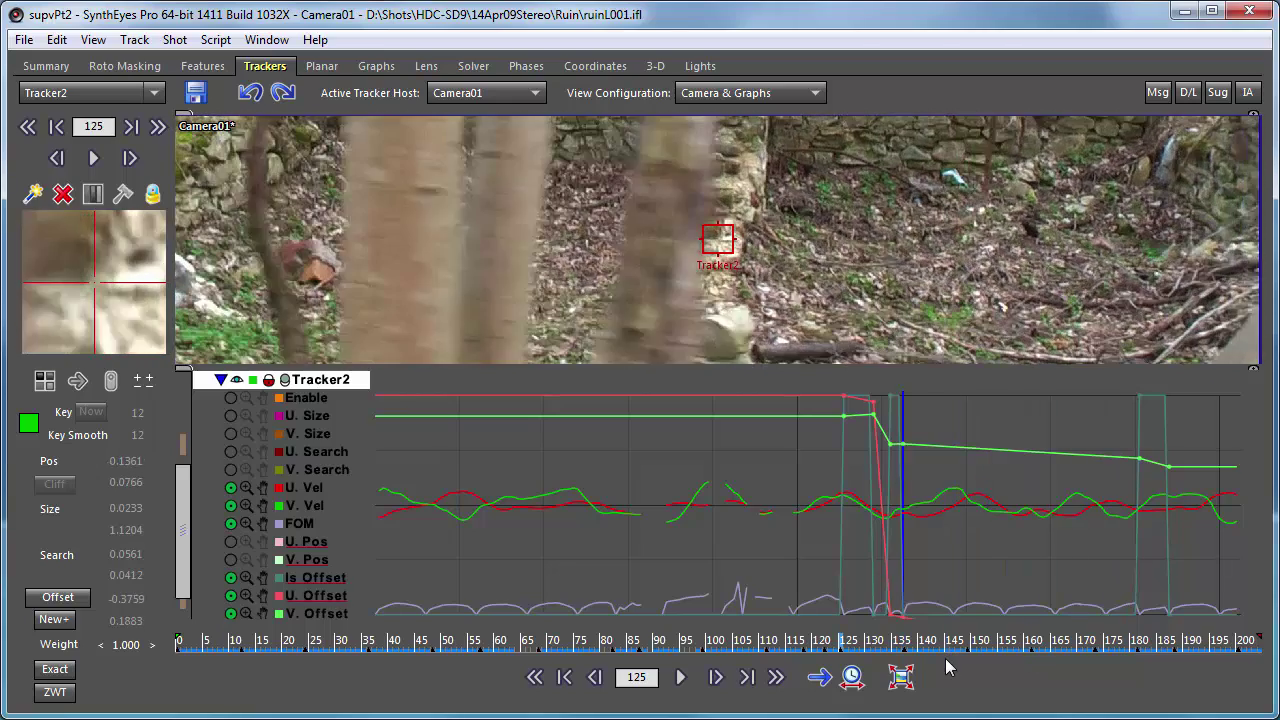
- Scrub the locked wall tracker back and forth between frames 82 and 149 to examine its position around the trunks
{"action": "scroll", "coordinate": [945, 658], "scroll_direction": "down", "scroll_amount": 14}
{"action": "scroll", "coordinate": [945, 658], "scroll_direction": "up", "scroll_amount": 20}
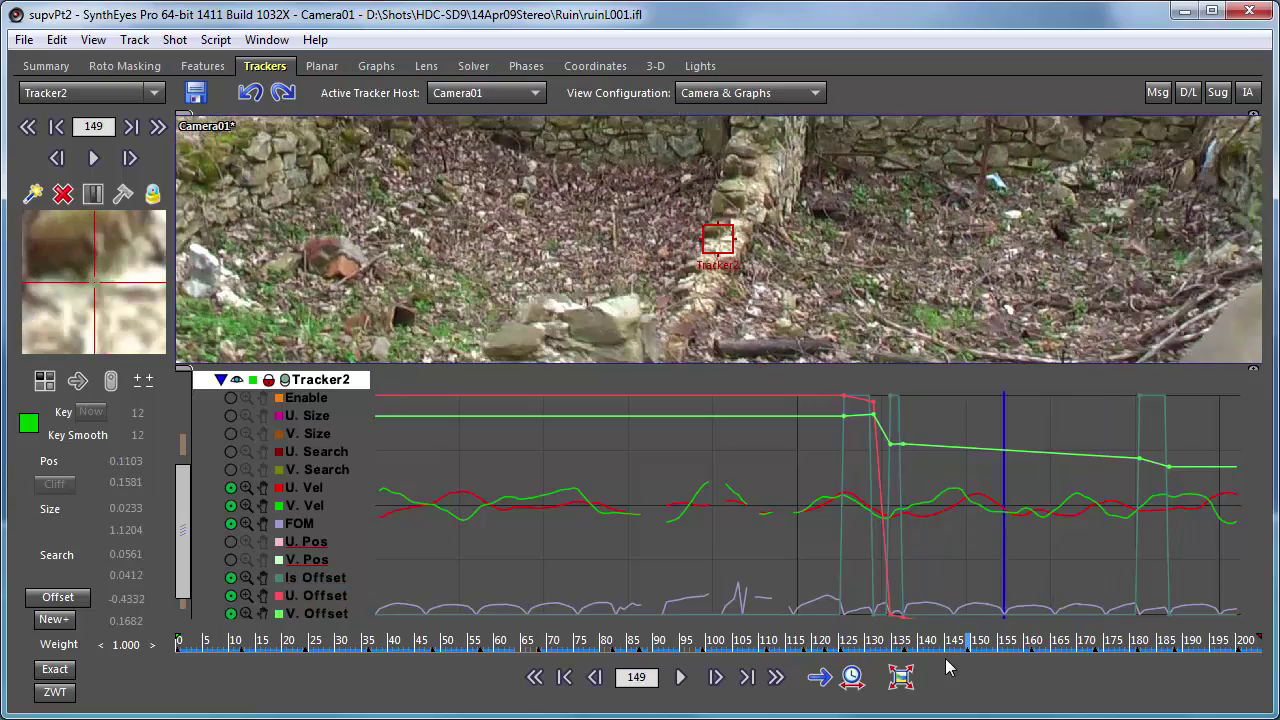
{"action": "scroll", "coordinate": [945, 658], "scroll_direction": "down", "scroll_amount": 20}
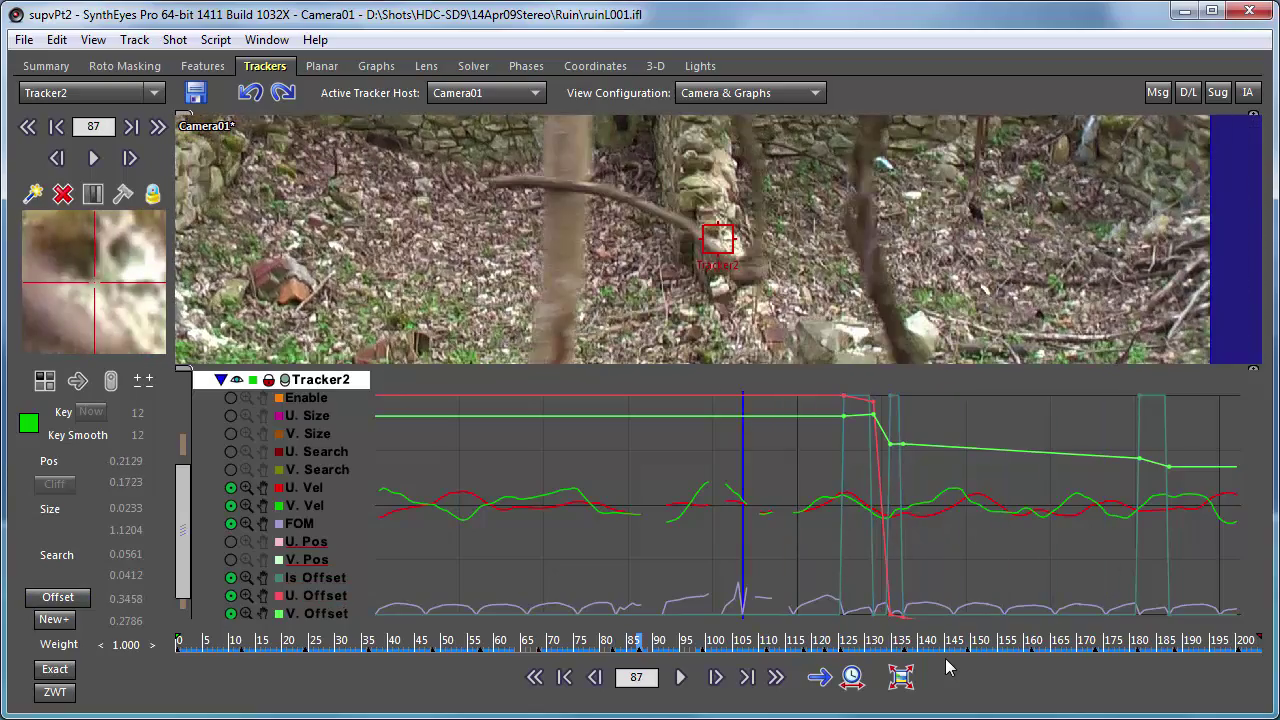
{"action": "scroll", "coordinate": [945, 658], "scroll_direction": "up", "scroll_amount": 20}
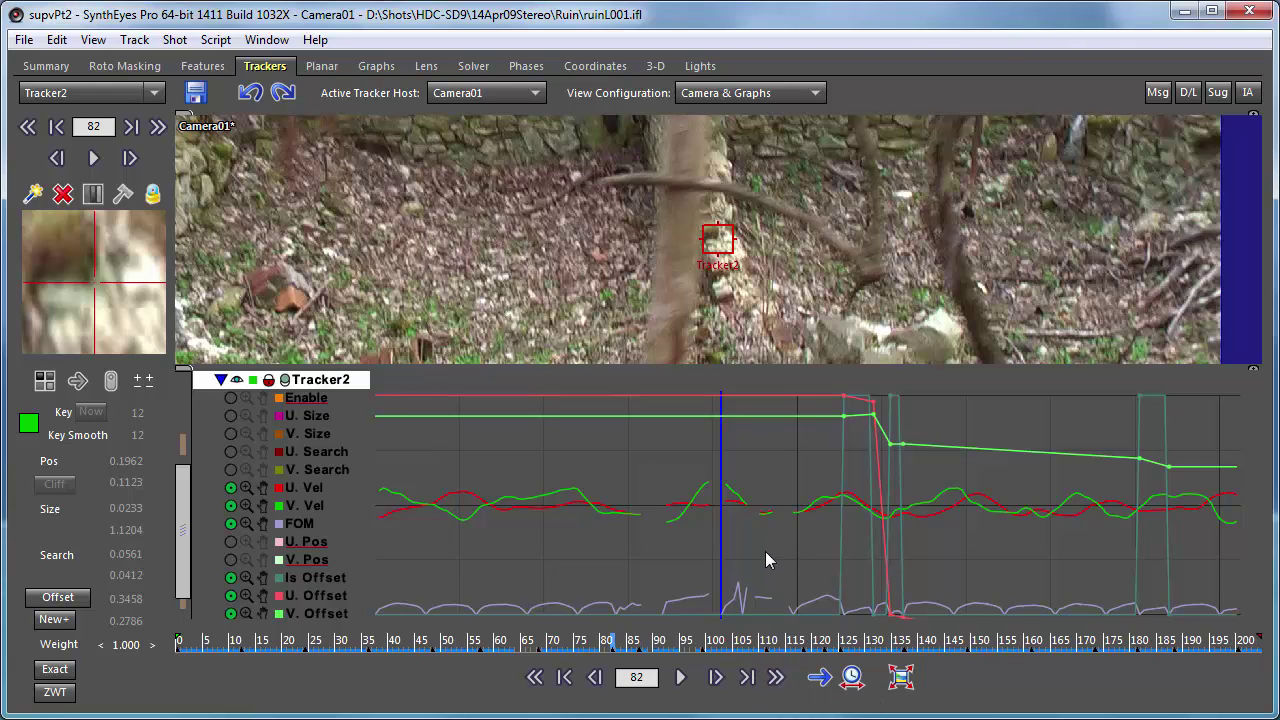
- Create a supervised tracker at frame 204 on the bright blue-white scrap near the far stone wall and fine-tune its position
{"action": "left_click", "coordinate": [1182, 650]}
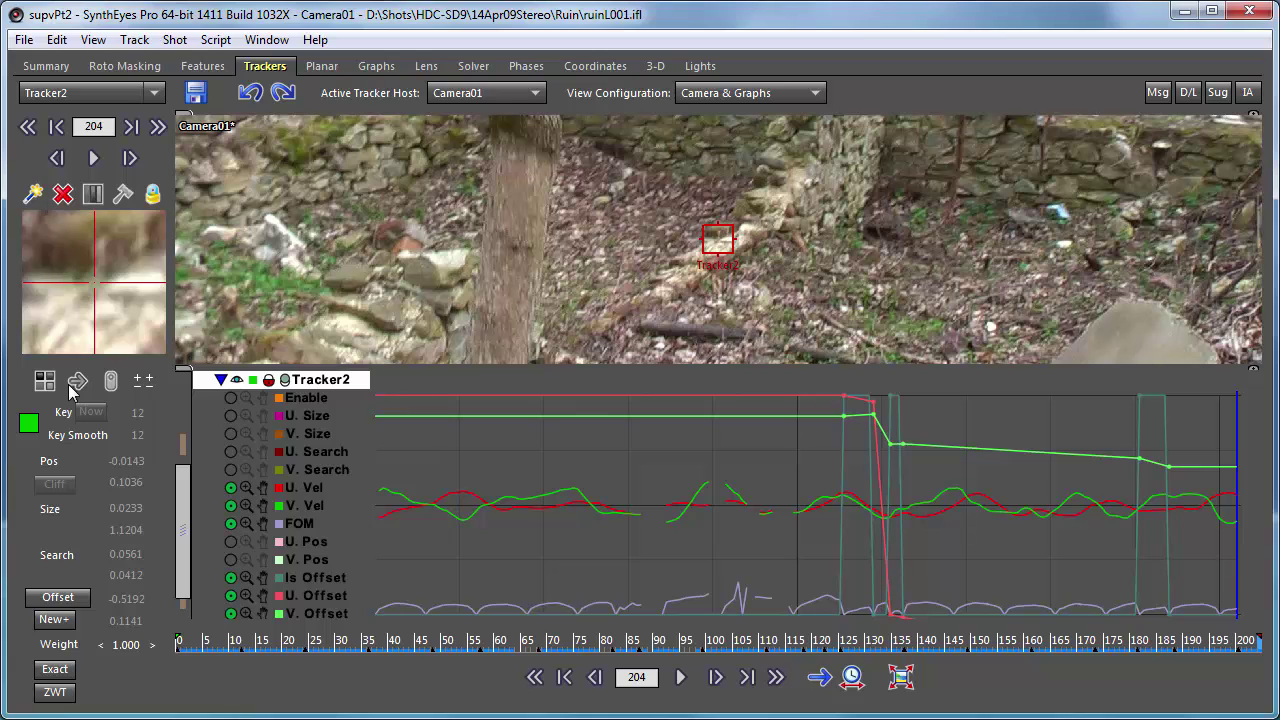
{"action": "left_click", "coordinate": [33, 195]}
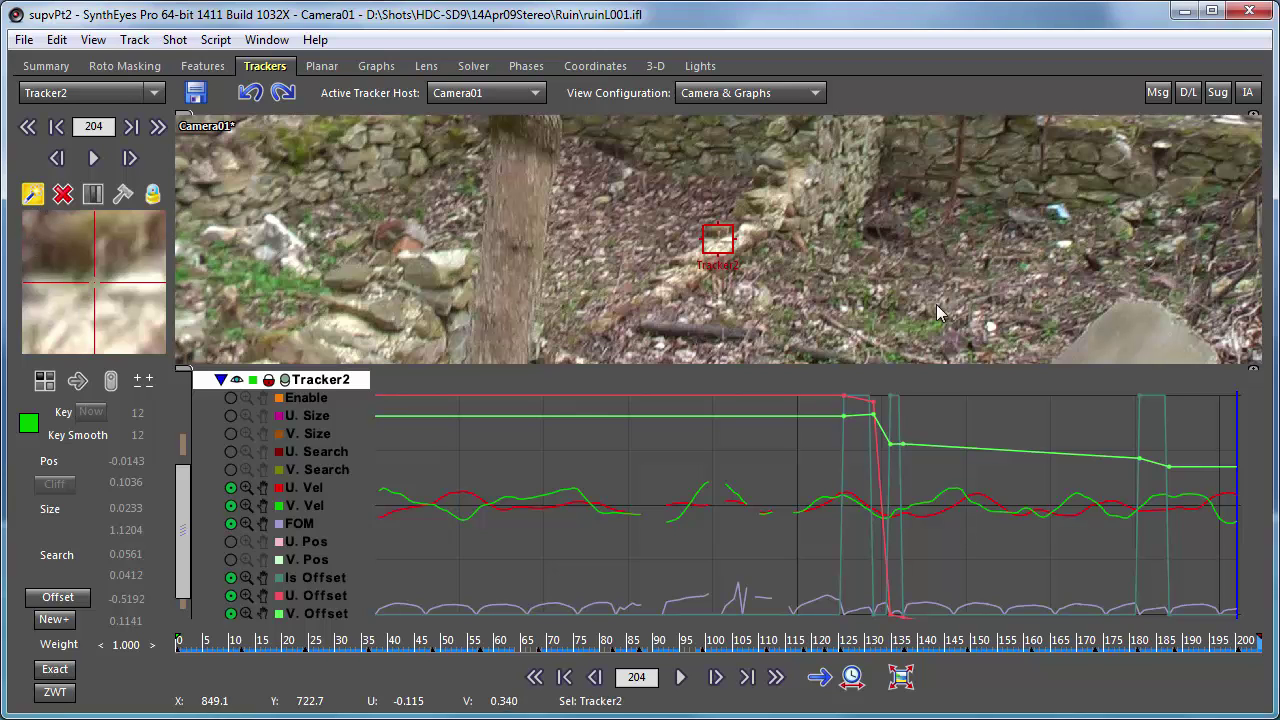
{"action": "left_click", "coordinate": [1060, 214]}
{"action": "mouse_move", "coordinate": [1061, 221]}
{"action": "left_mouse_down"}
{"action": "mouse_move", "coordinate": [1030, 199]}
{"action": "mouse_move", "coordinate": [1076, 222]}
{"action": "mouse_move", "coordinate": [1067, 217]}
{"action": "left_mouse_up"}
{"action": "left_click_drag", "start_coordinate": [718, 241], "coordinate": [720, 240]}
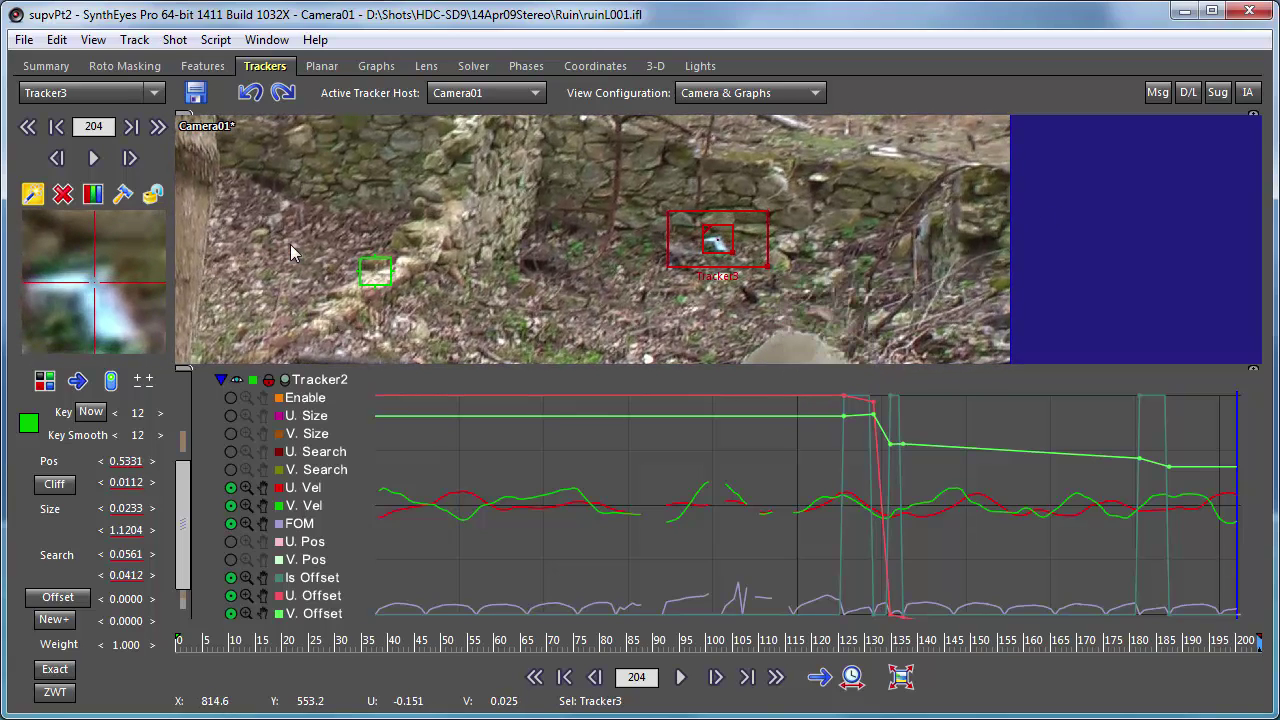
- Set the new tracker's direction to backwards and track the blue-white scrap from frame 204 to frame 169
{"action": "left_click", "coordinate": [77, 381]}
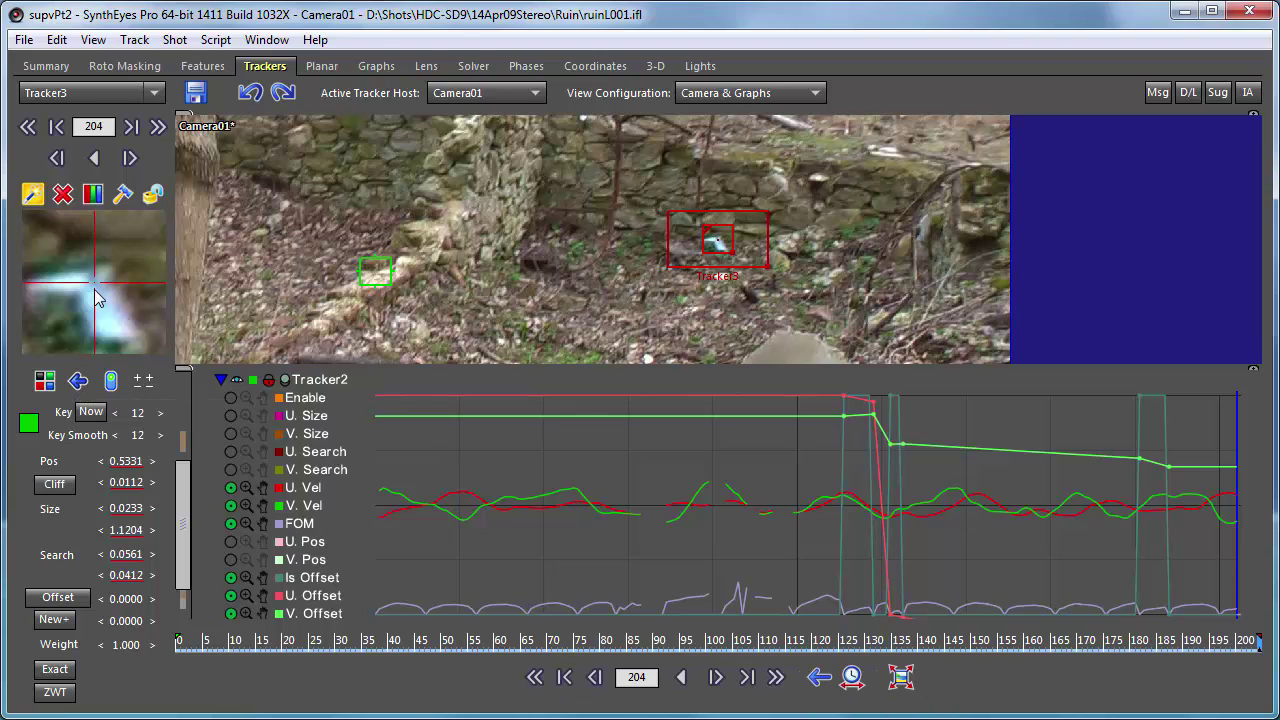
{"action": "key", "text": "space"}
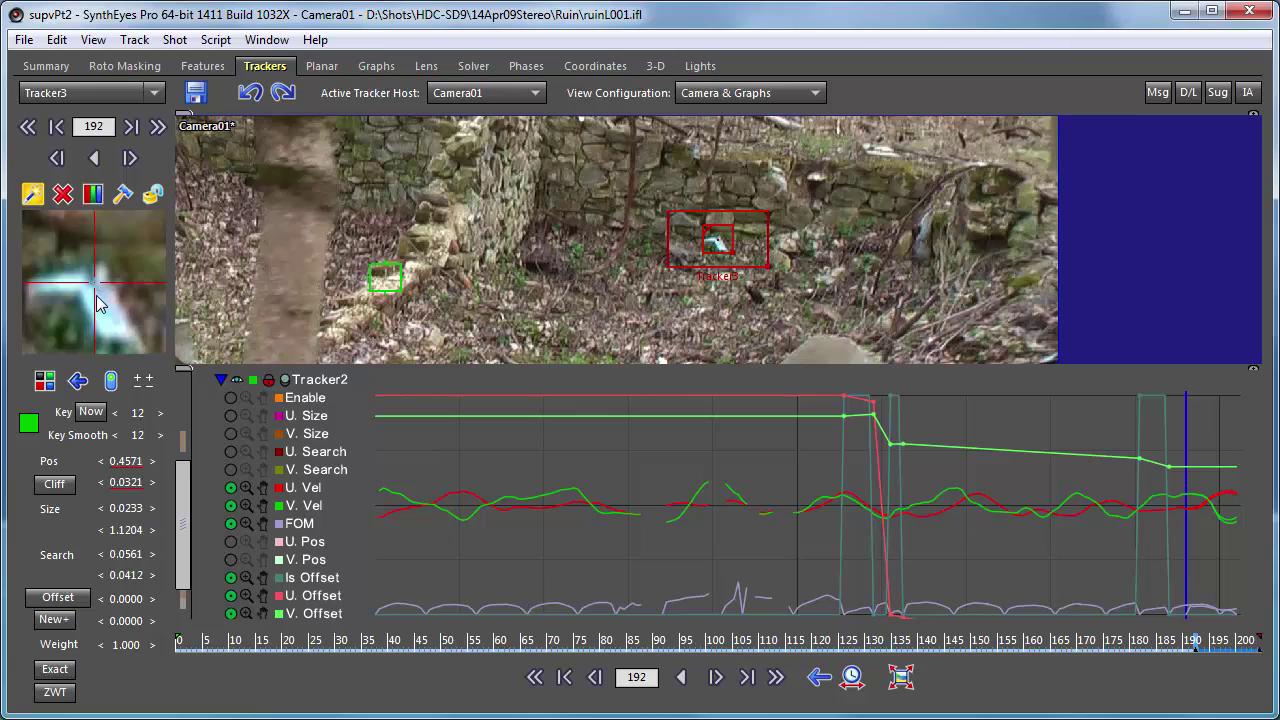
{"action": "key", "text": "space"}
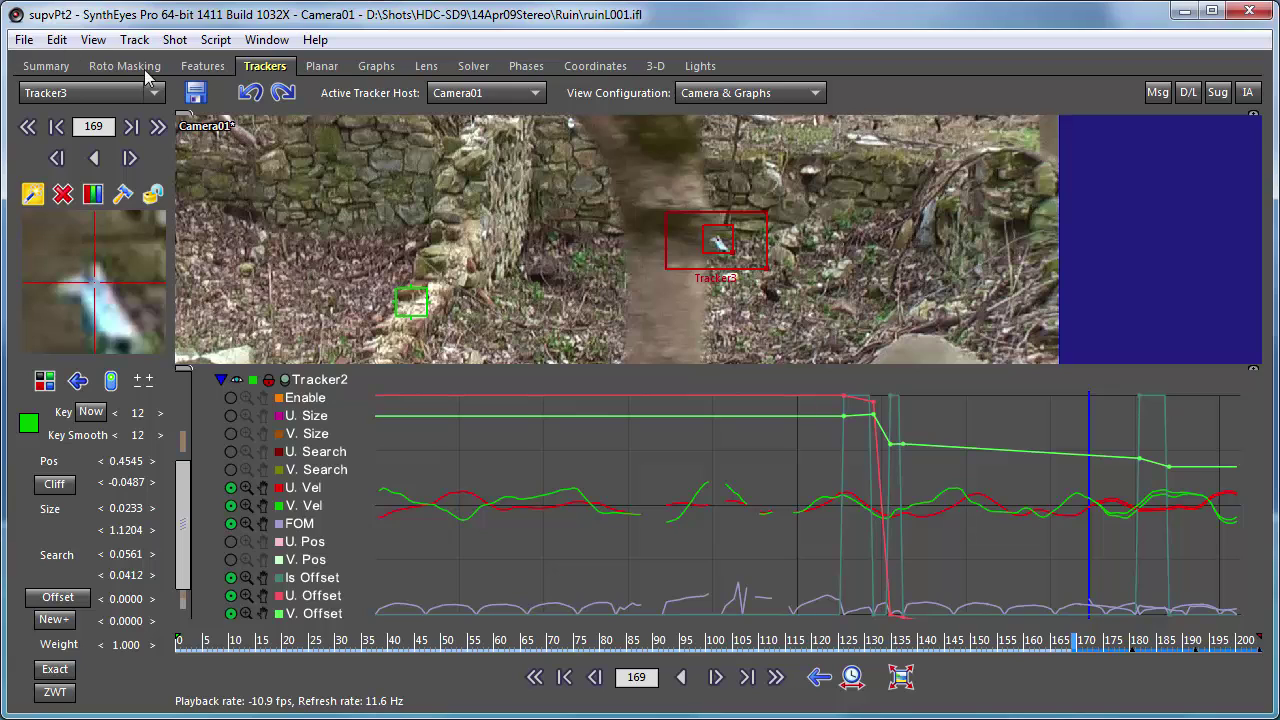
{"action": "left_click", "coordinate": [92, 40]}
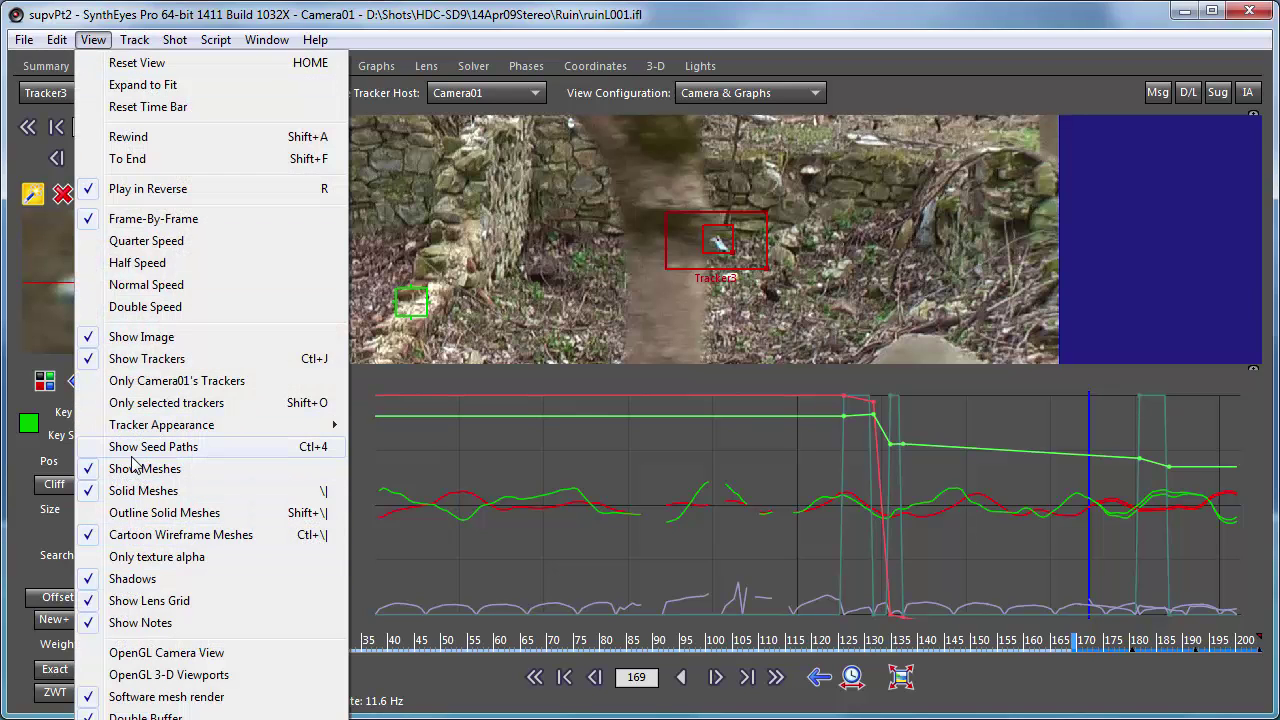
{"action": "mouse_move", "coordinate": [150, 428]}
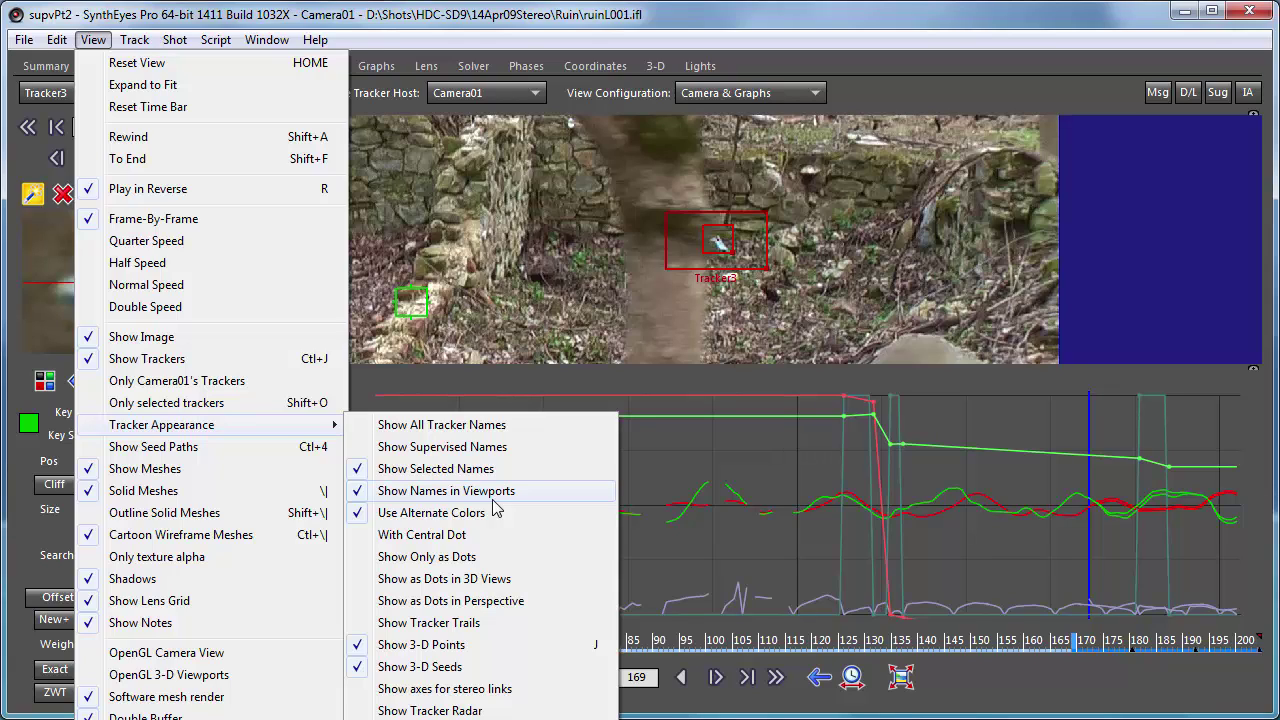
{"action": "left_click", "coordinate": [118, 38]}
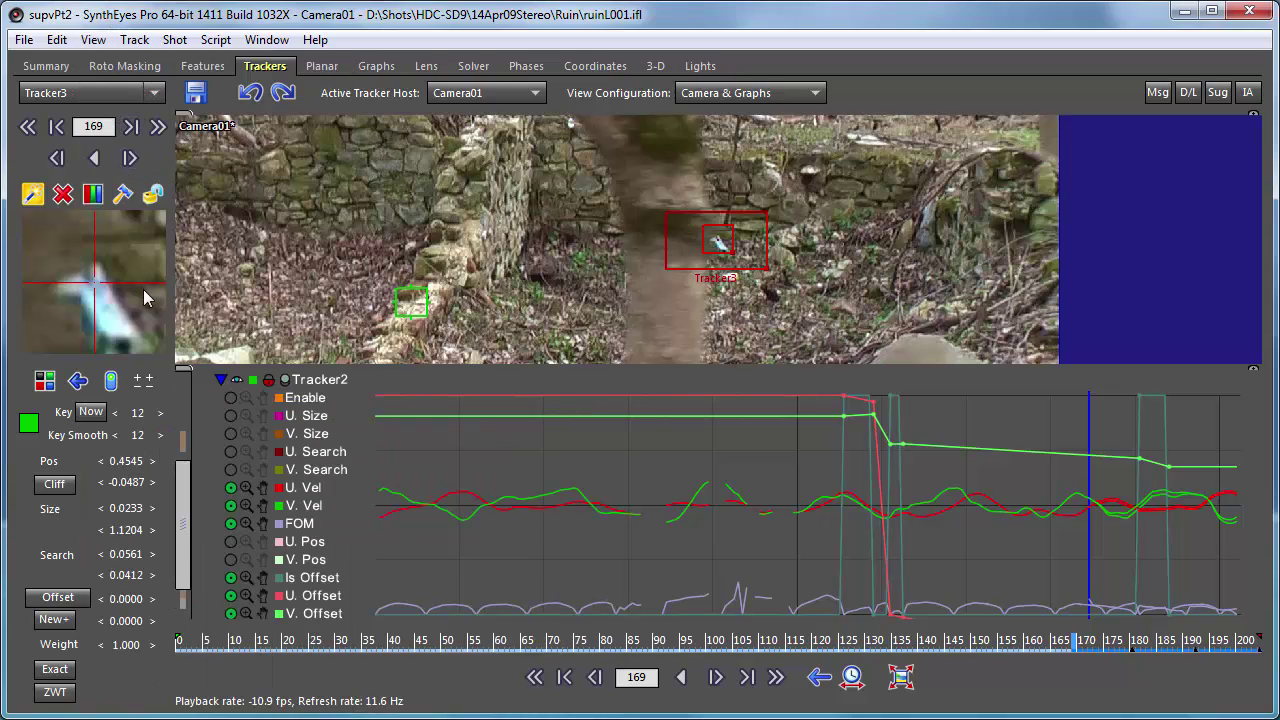
- Generate the key assignment listing from the keyboard map editor, look through it, and close the text file
{"action": "left_click", "coordinate": [57, 40]}
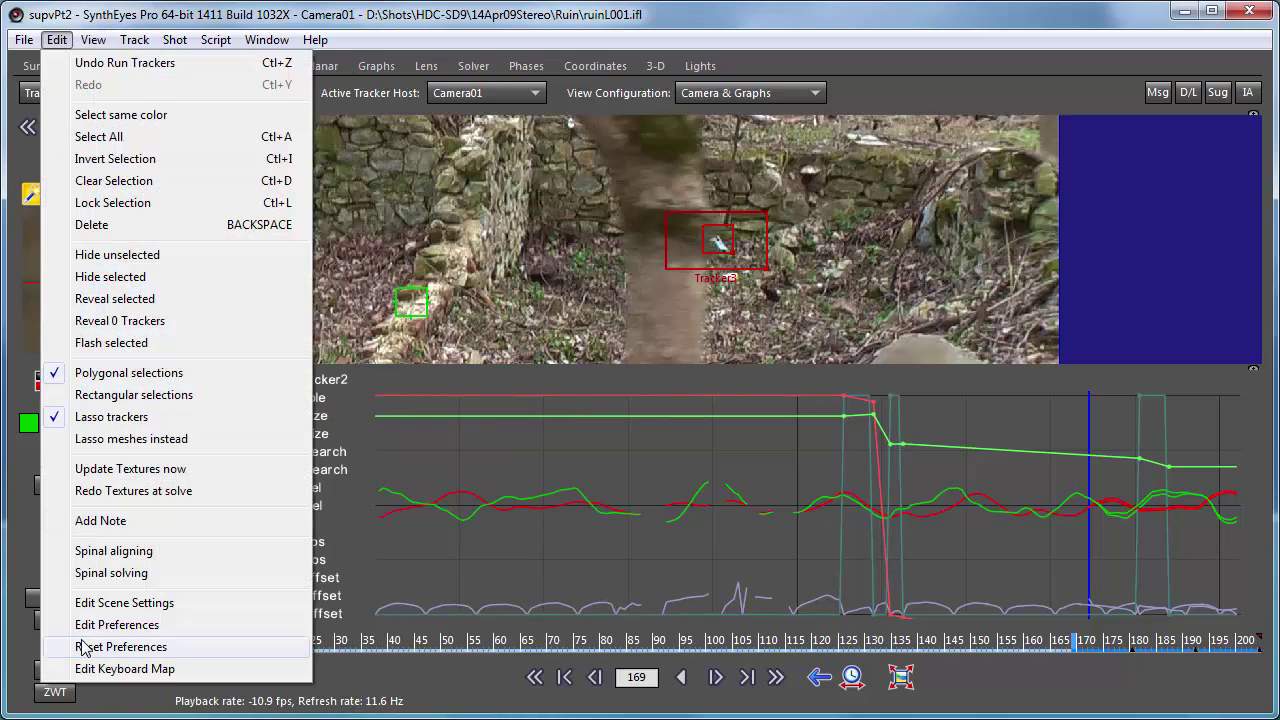
{"action": "left_click", "coordinate": [105, 669]}
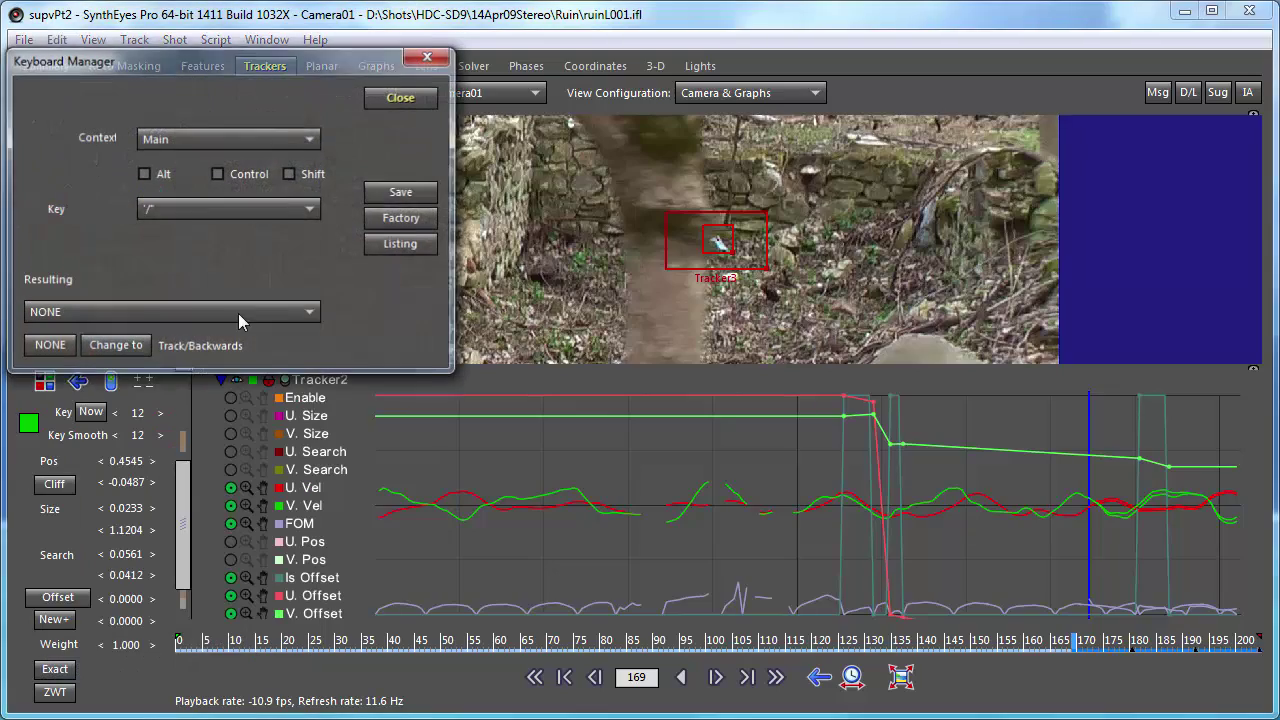
{"action": "left_click", "coordinate": [387, 253]}
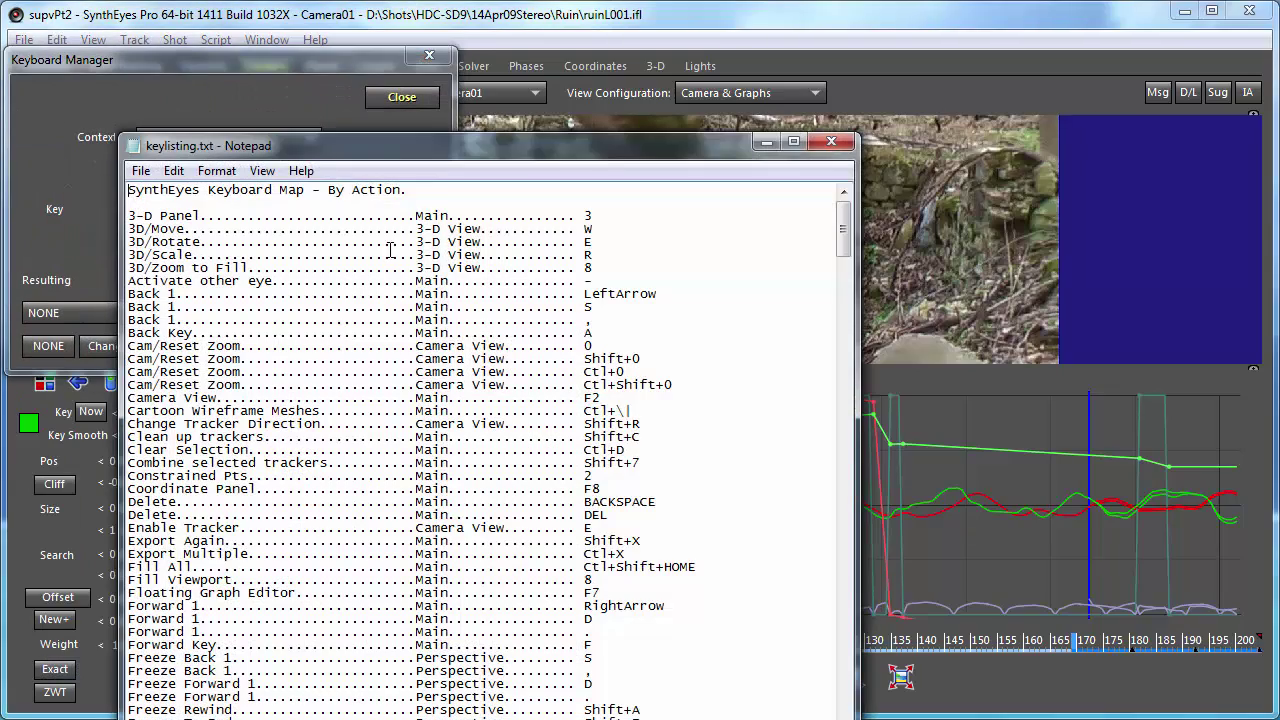
{"action": "left_click_drag", "start_coordinate": [444, 131], "coordinate": [430, 23]}
{"action": "left_click_drag", "start_coordinate": [838, 105], "coordinate": [814, 210]}
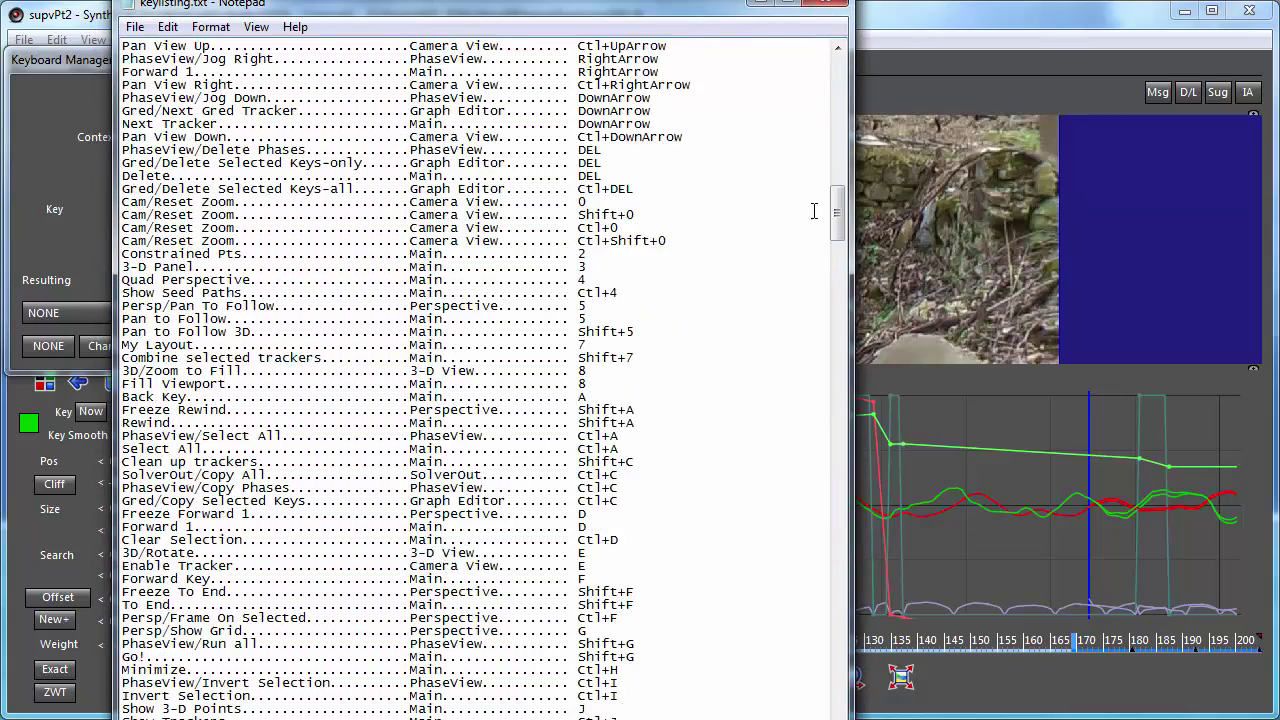
{"action": "left_click", "coordinate": [826, 3]}
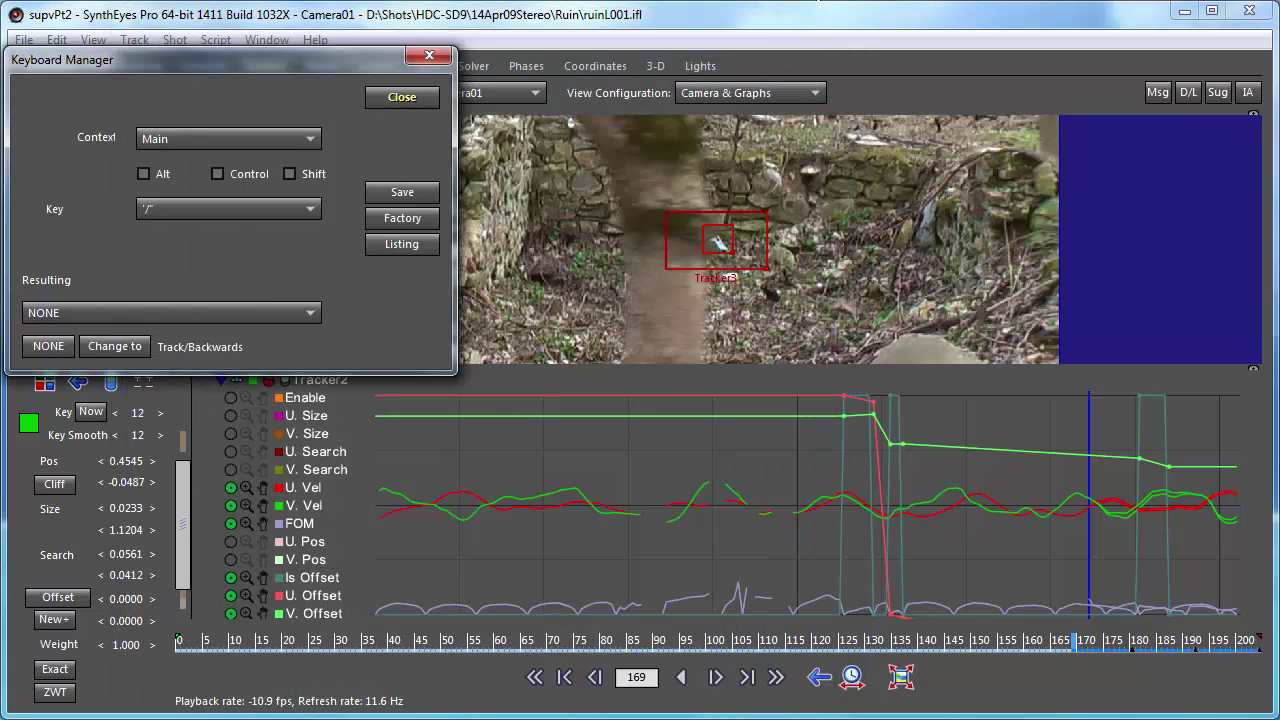